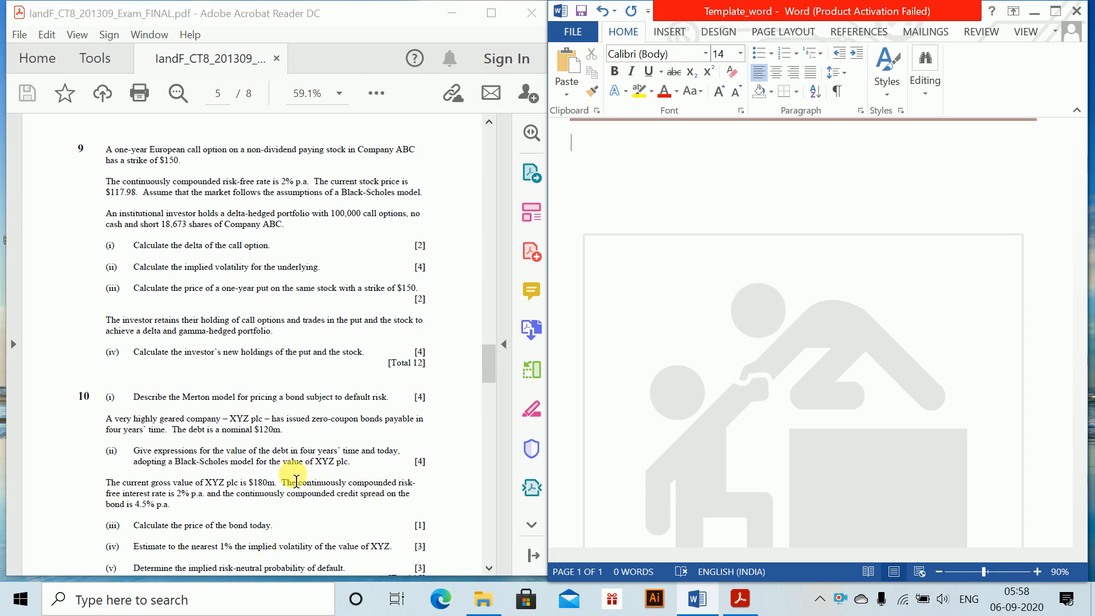
# Enter the heading "Question 1." and the part label "(i)" on separate lines of the blank document
pyautogui.write('Question 1.')
pyautogui.press('Return')
pyautogui.write('(i)')
pyautogui.press('Return')
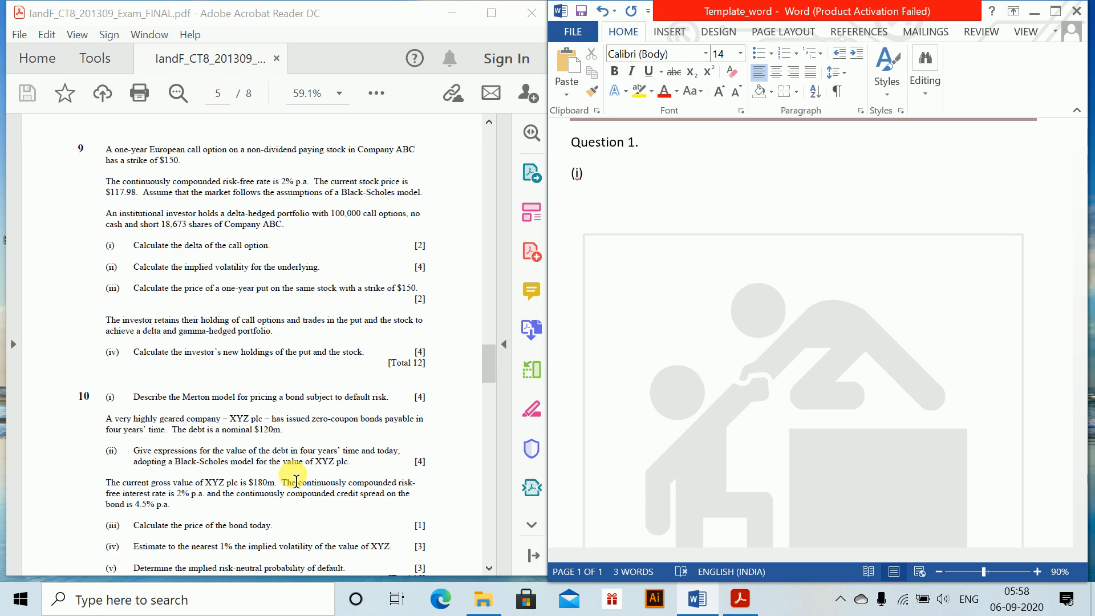
# Insert an equation below the part label reading Δ_portfolio = Δ_C −, with portfolio and C as subscripts
pyautogui.hotkey('alt', '=')
pyautogui.write('\\')
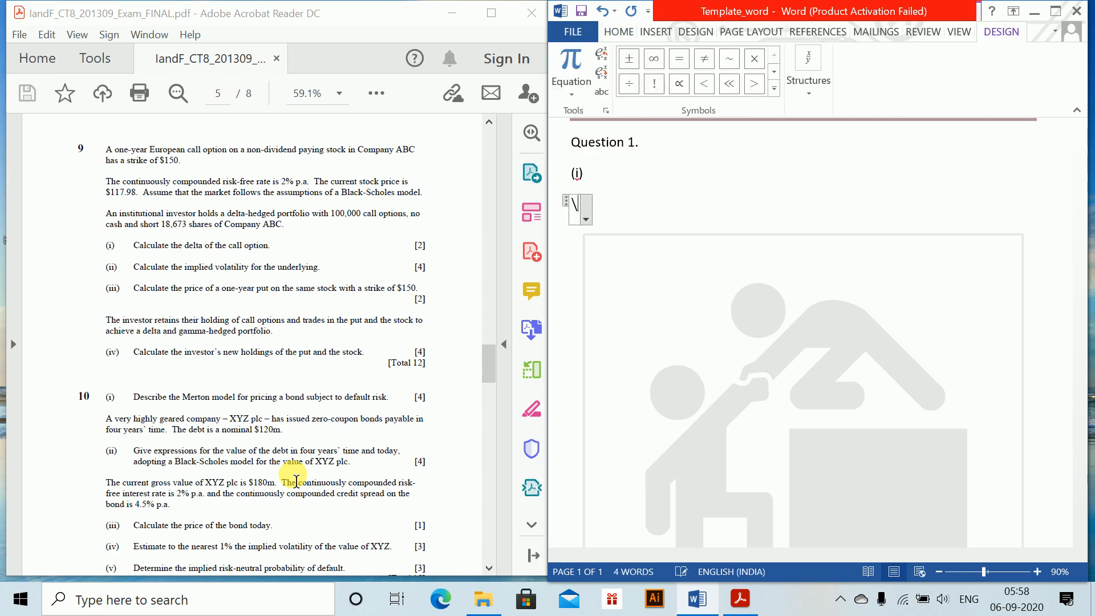
pyautogui.write('Delta _portfo')
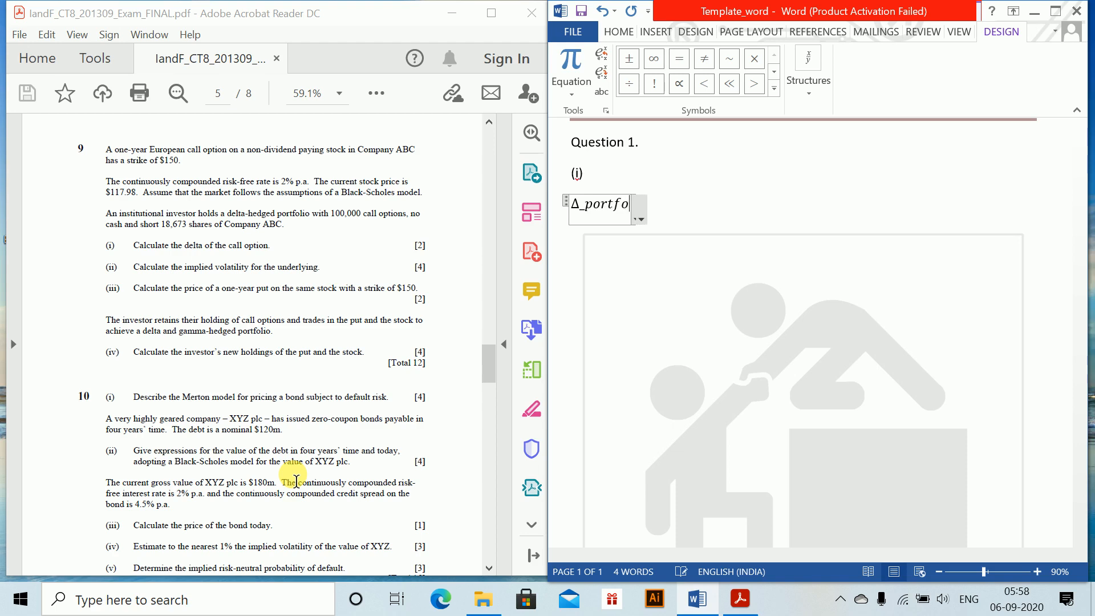
pyautogui.write('lio =\\Delt')
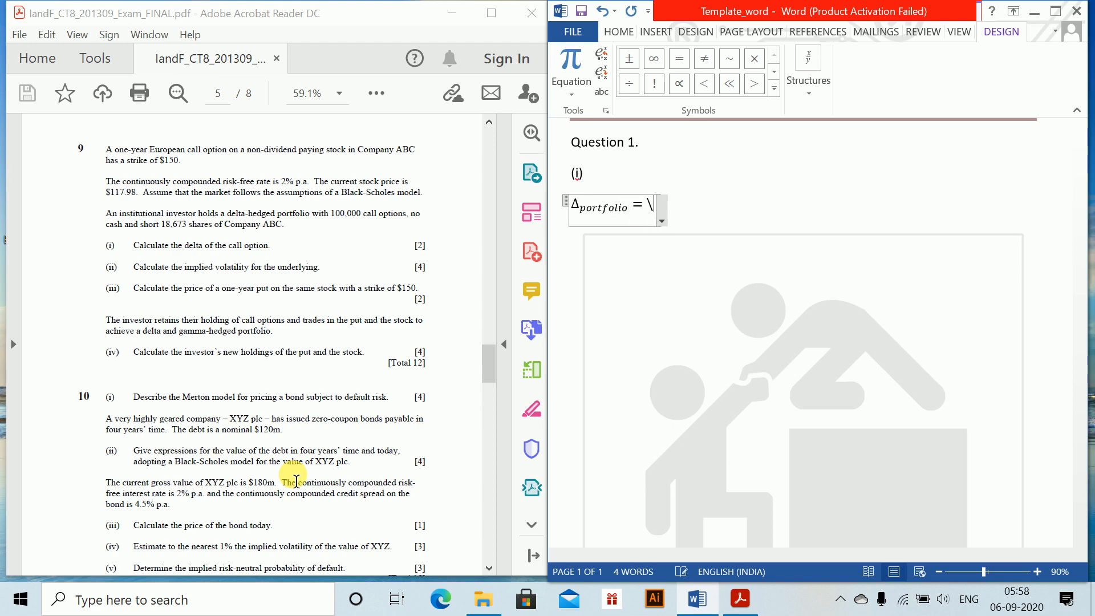
pyautogui.write('a _Call')
pyautogui.press('BackSpace')
pyautogui.press('BackSpace')
pyautogui.press('BackSpace')
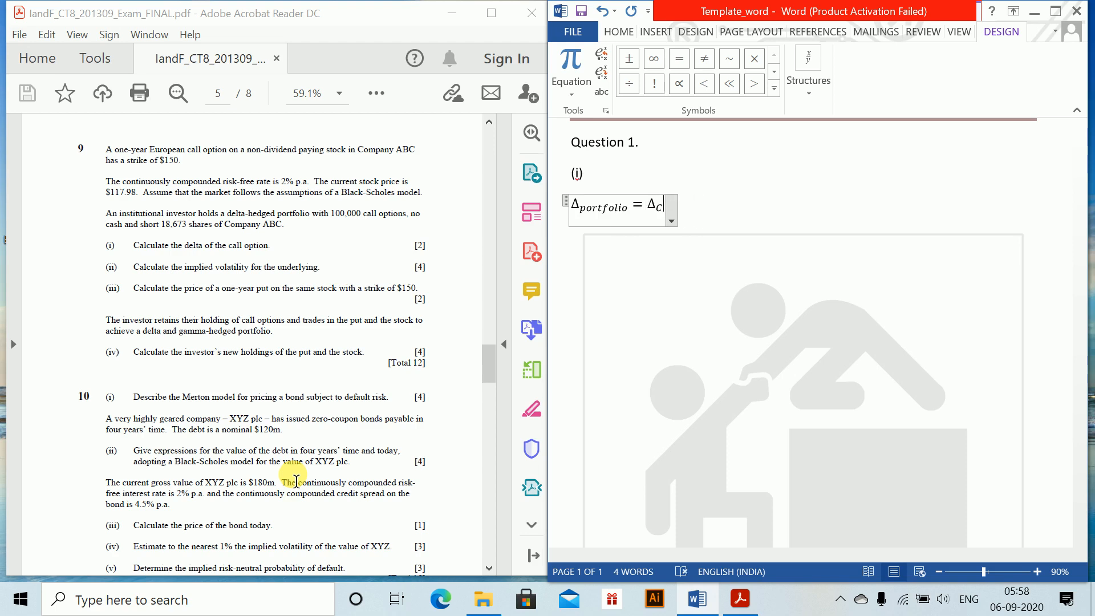
pyautogui.write('-')
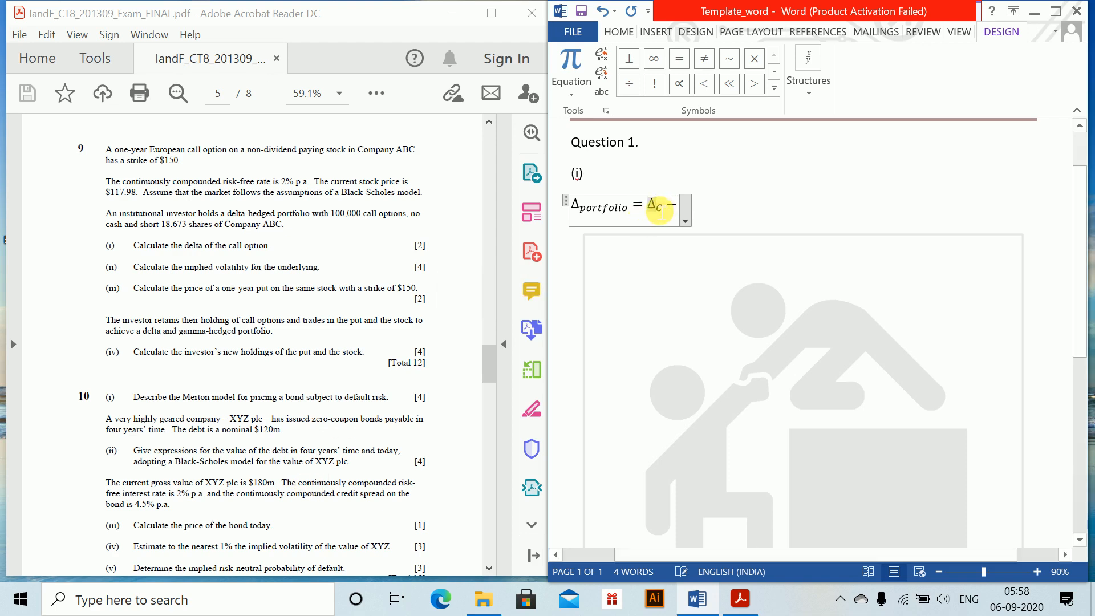
pyautogui.write('10000')
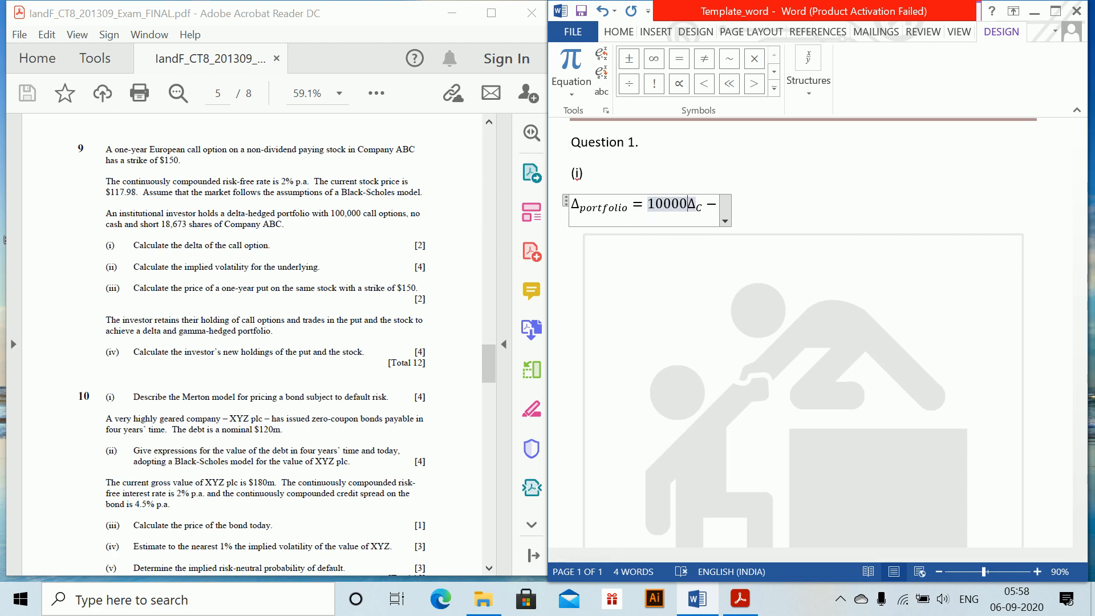
pyautogui.write('0')
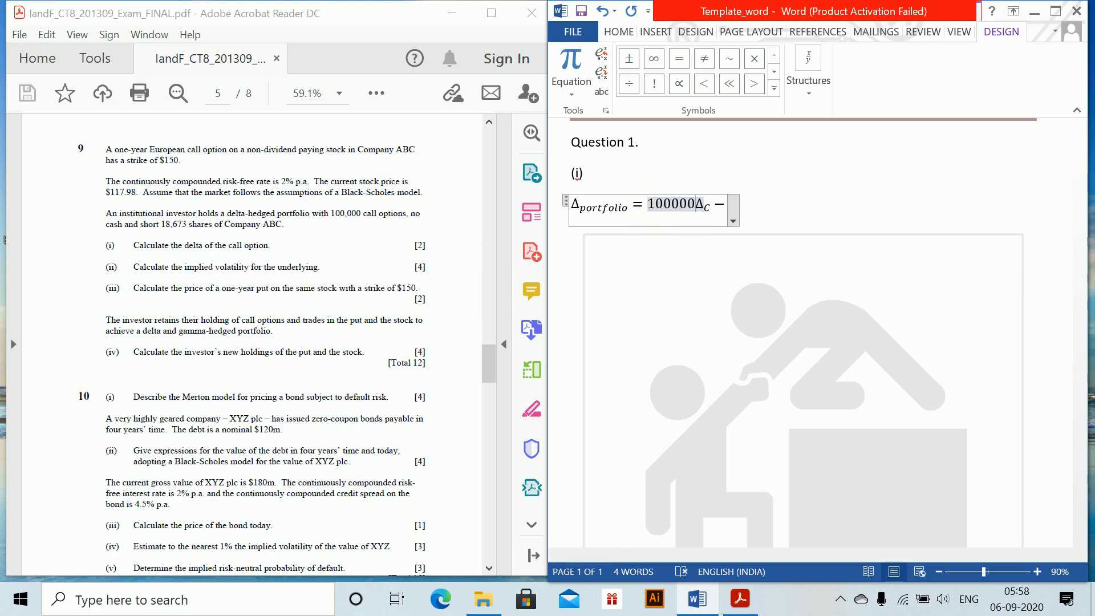
# Add the coefficient 100000 in front of Δ_C in the portfolio delta equation
pyautogui.press('BackSpace')
pyautogui.write('0')
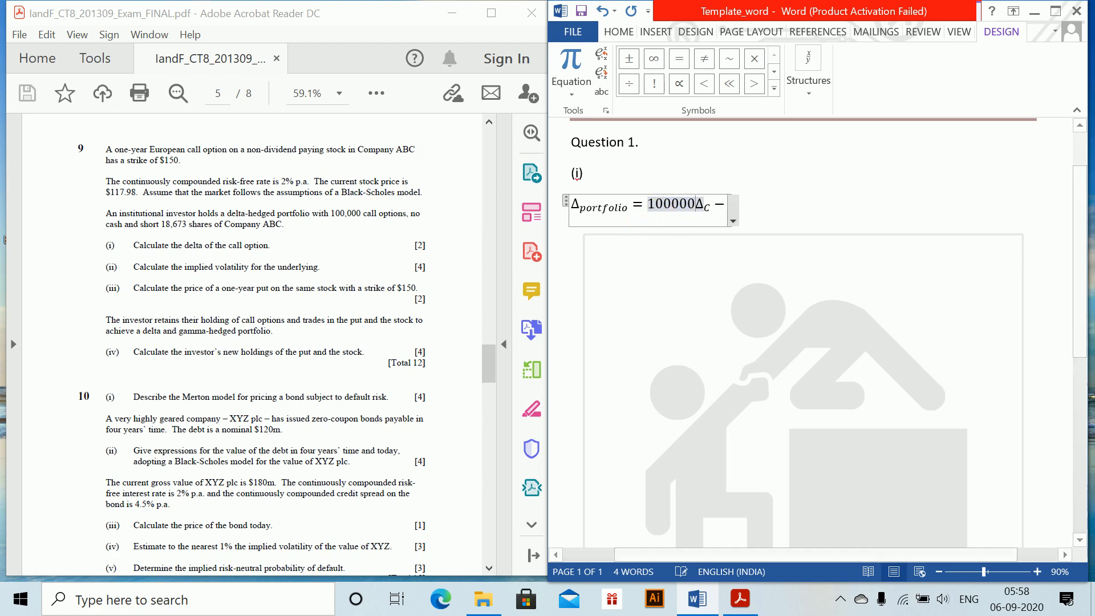
# Complete the portfolio delta equation by adding the term 18673Δ_S after the minus sign
pyautogui.press('Right')
pyautogui.press('Right')
pyautogui.press('Right')
pyautogui.press('Right')
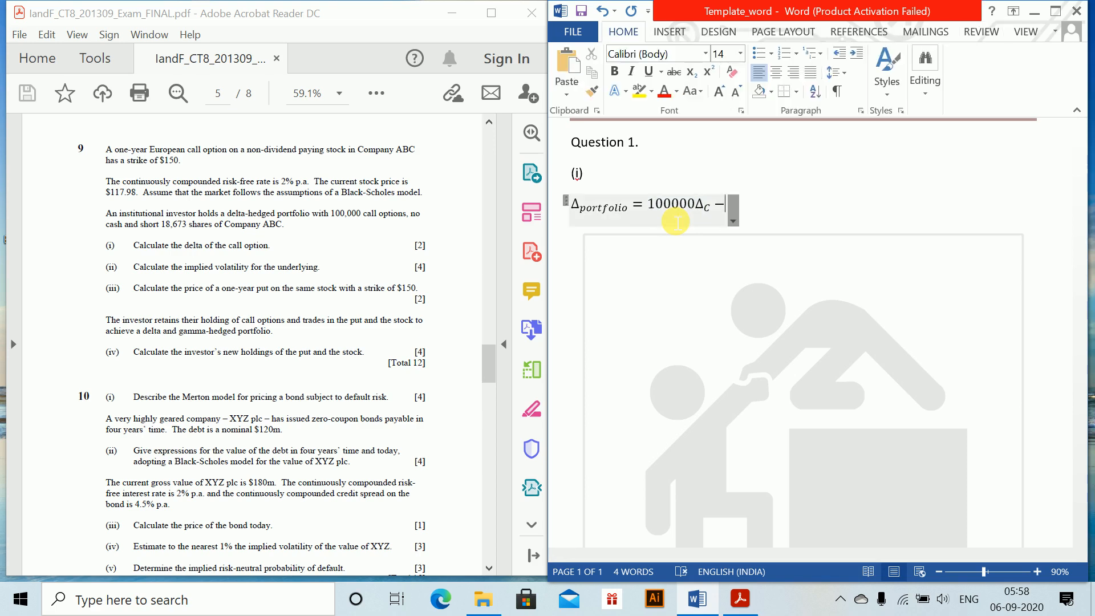
pyautogui.press('Left')
pyautogui.write('1')
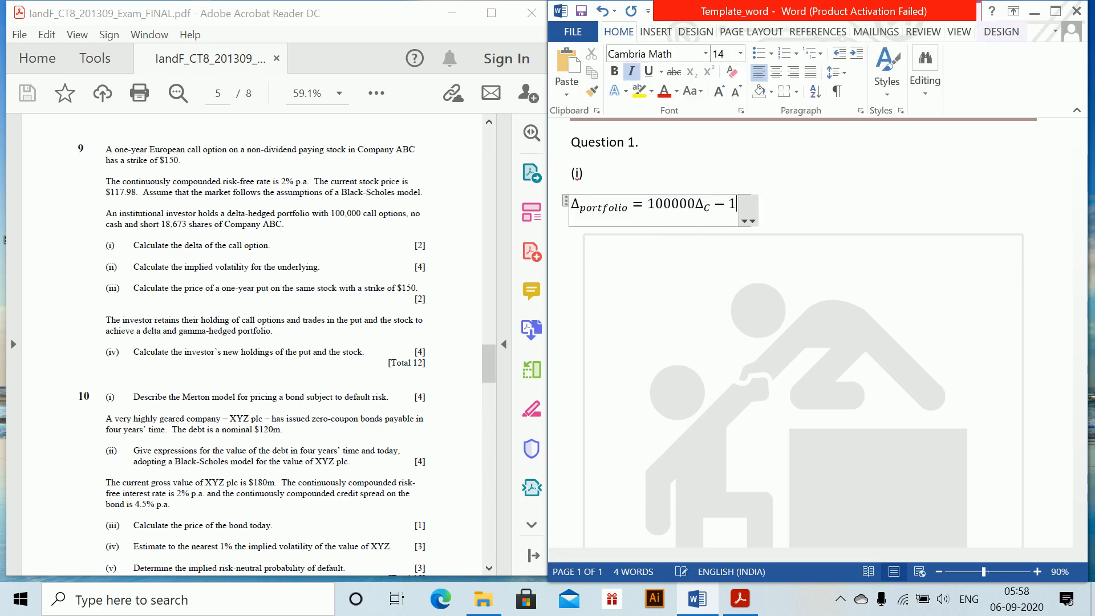
pyautogui.write('8673')
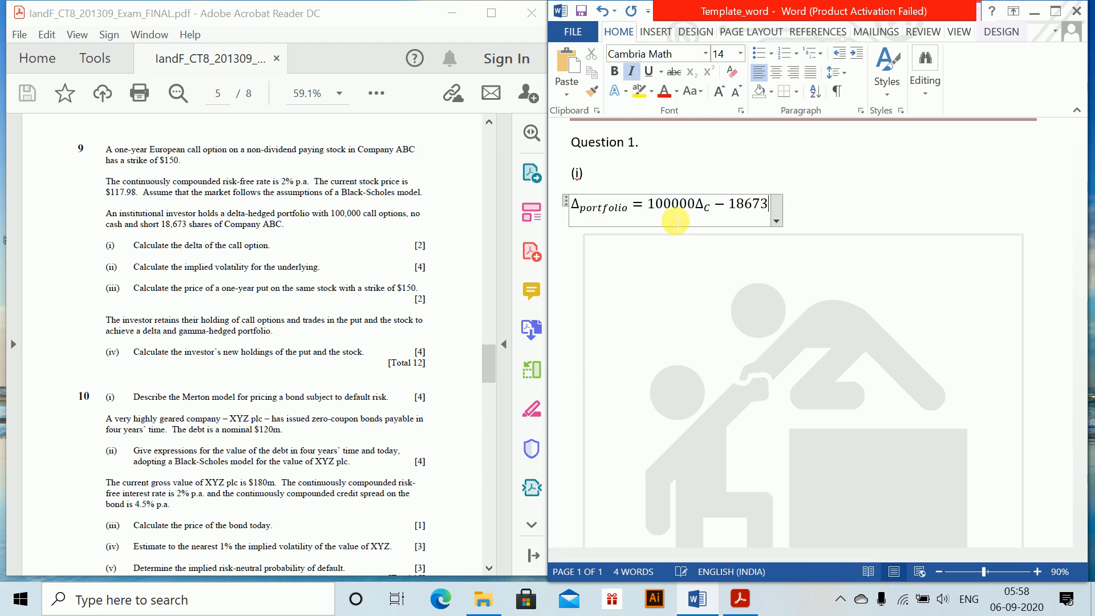
pyautogui.write('\\')
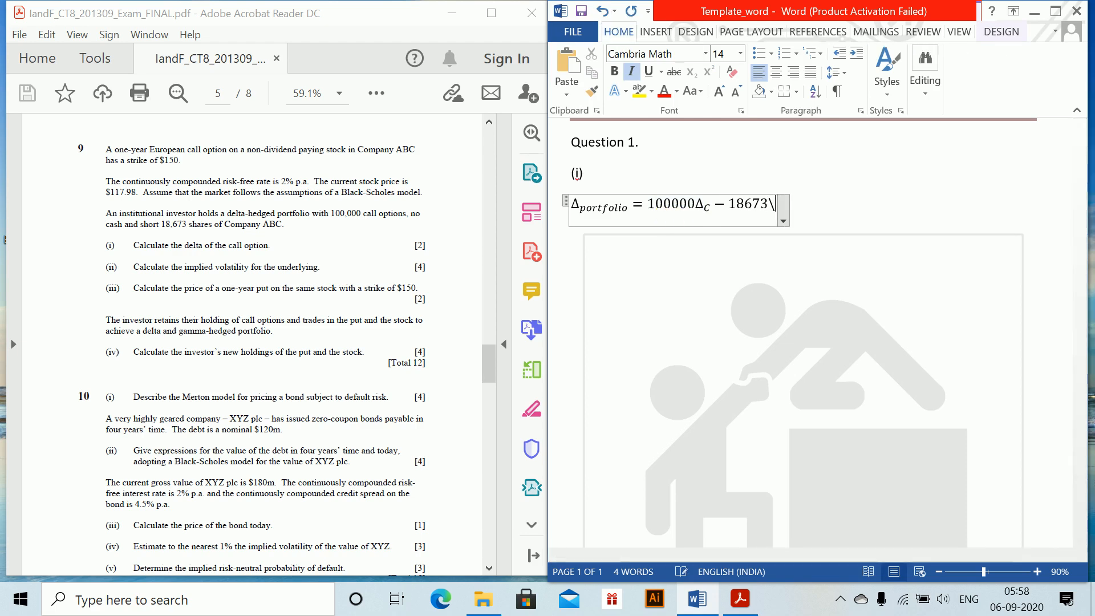
pyautogui.write('Delta ')
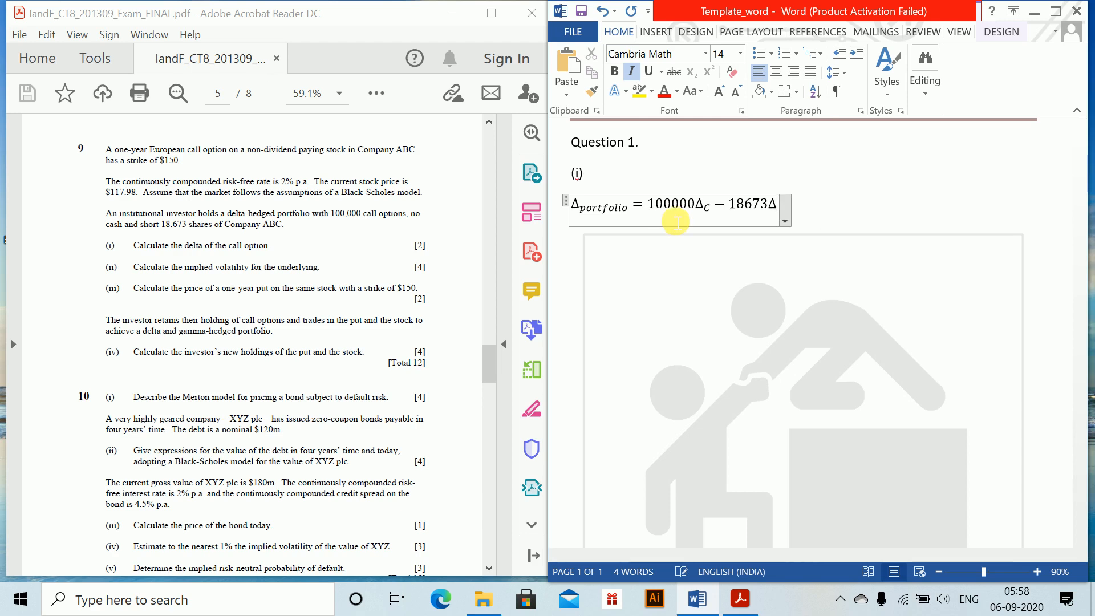
pyautogui.write('_s')
pyautogui.press('Right')
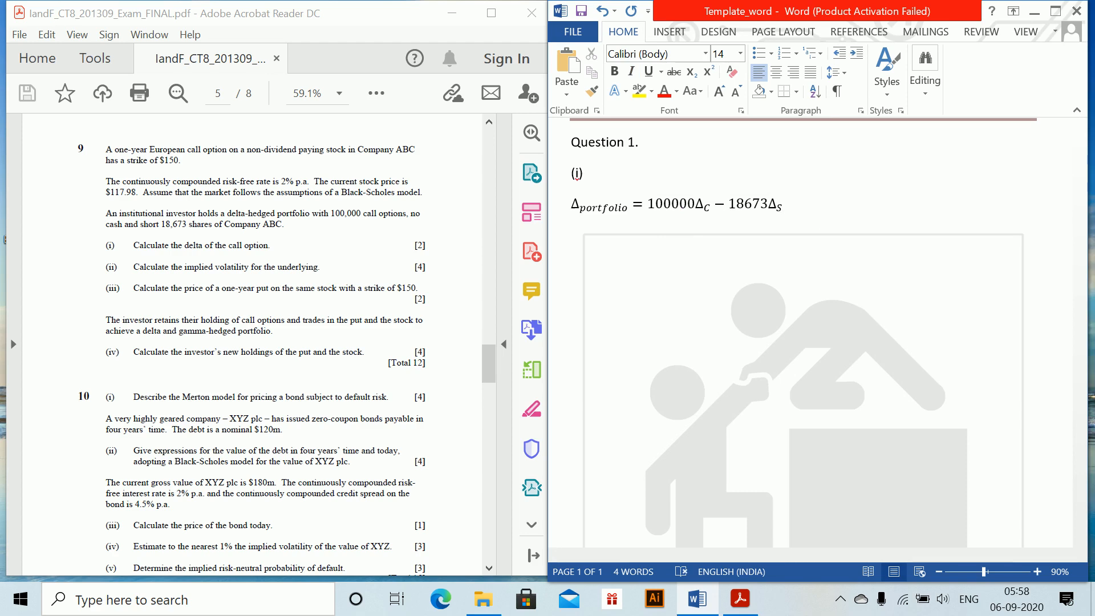
# Start a new equation on the line below the portfolio delta with Δ_c =, using c as the subscript
pyautogui.press('Return')
pyautogui.hotkey('alt', '=')
pyautogui.write('\\De')
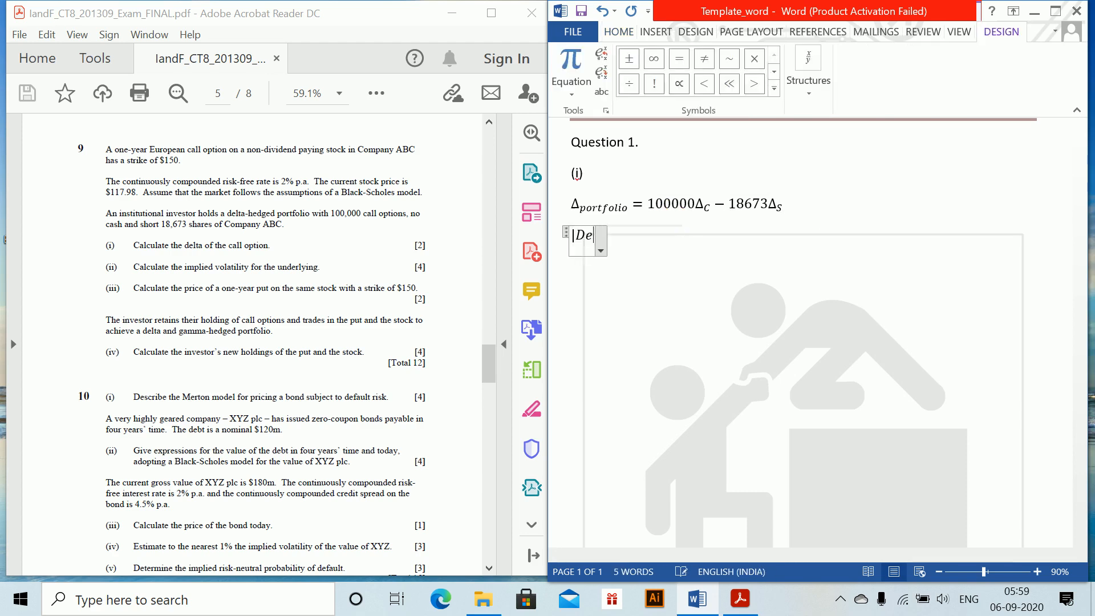
pyautogui.press('BackSpace')
pyautogui.press('BackSpace')
pyautogui.press('BackSpace')
pyautogui.write('\\Delta ')
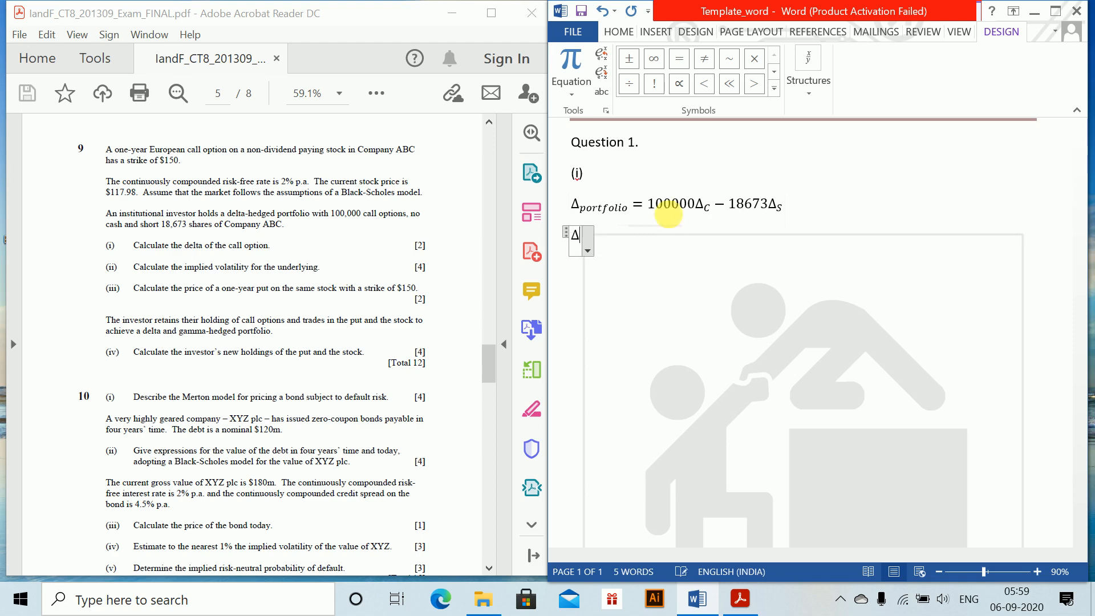
pyautogui.write('_')
pyautogui.write('c =')
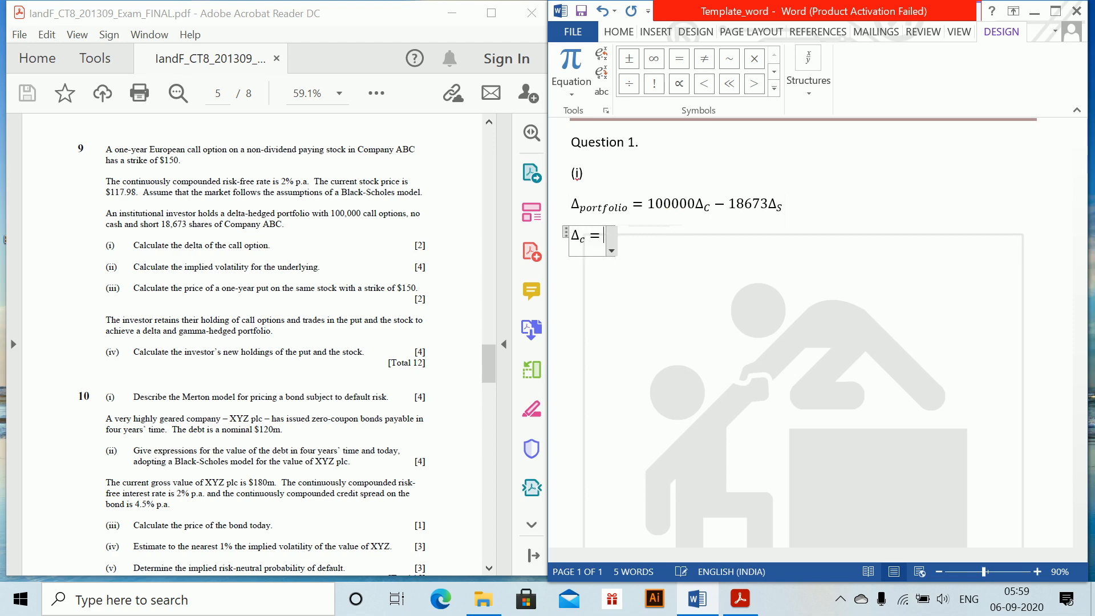
pyautogui.write('Deltaof')
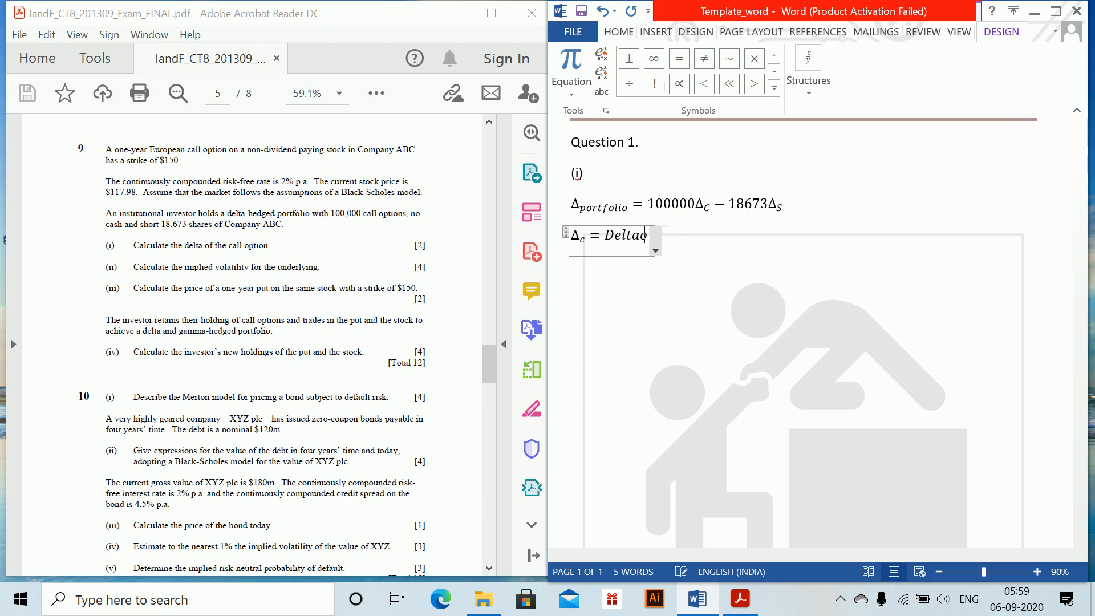
# Define Δ_c as "Delta of one call option" and end the line
pyautogui.press('BackSpace')
pyautogui.press('BackSpace')
pyautogui.write('of on')
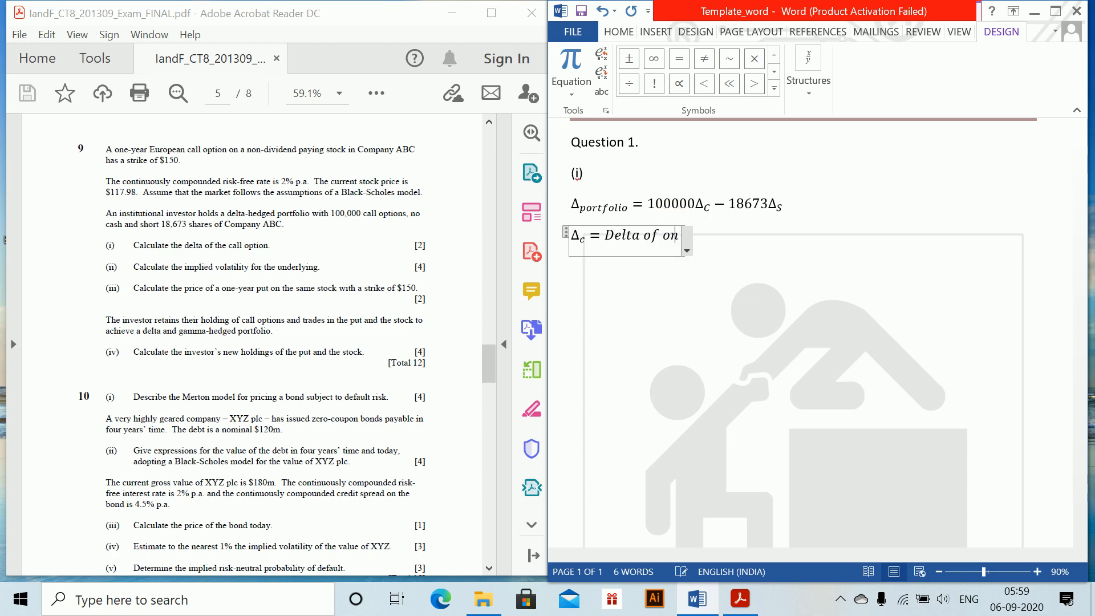
pyautogui.write('e call o')
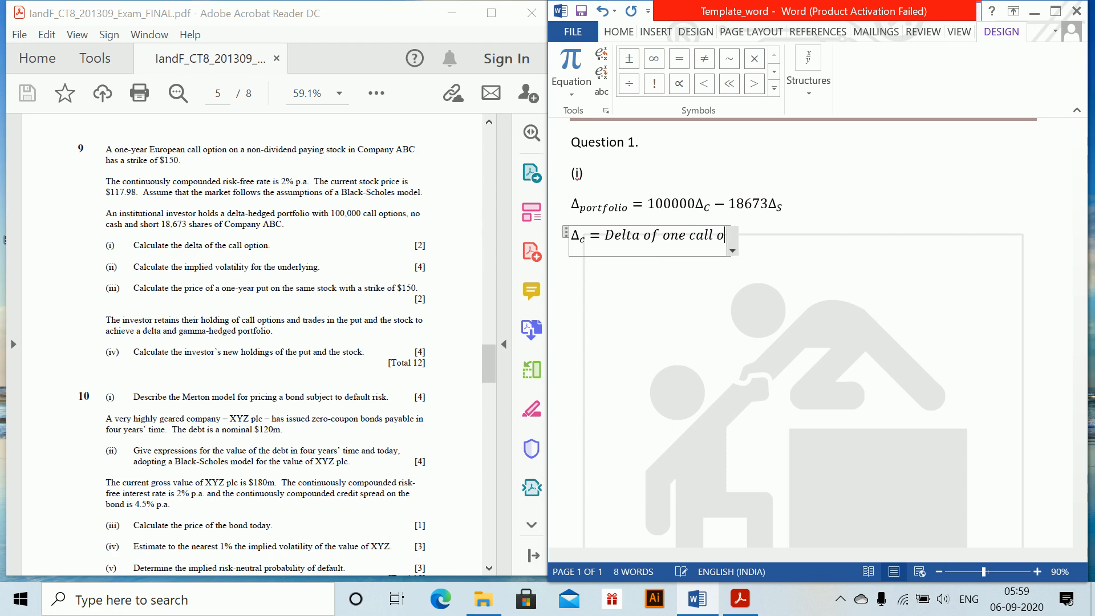
pyautogui.write('ption')
pyautogui.press('Return')
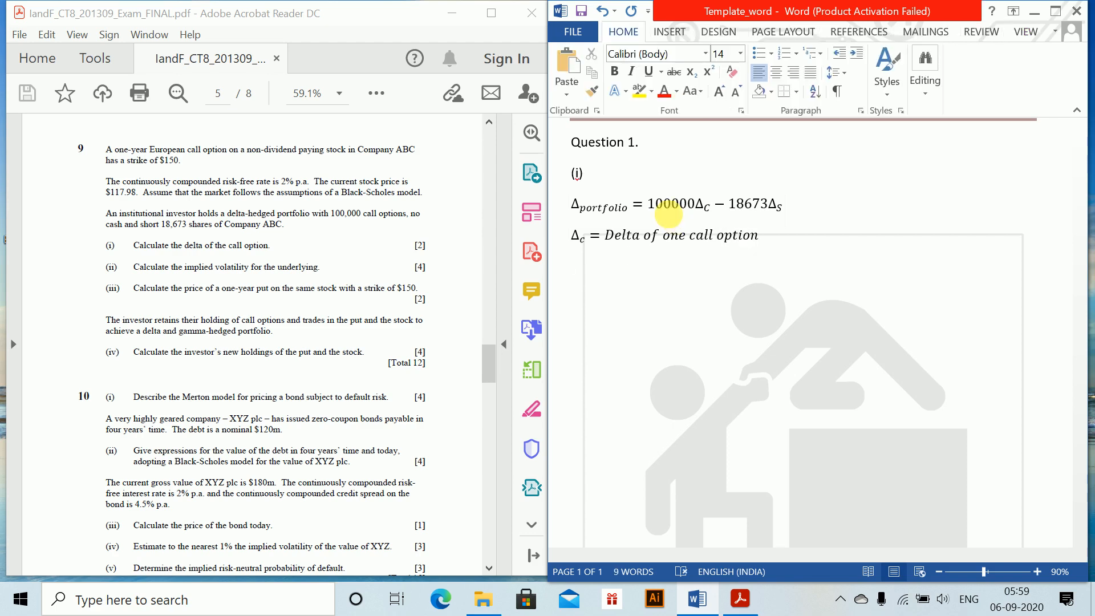
# Start another equation below the call delta definition with Δ_s =, using s as the subscript
pyautogui.press('alt')
pyautogui.press('Escape')
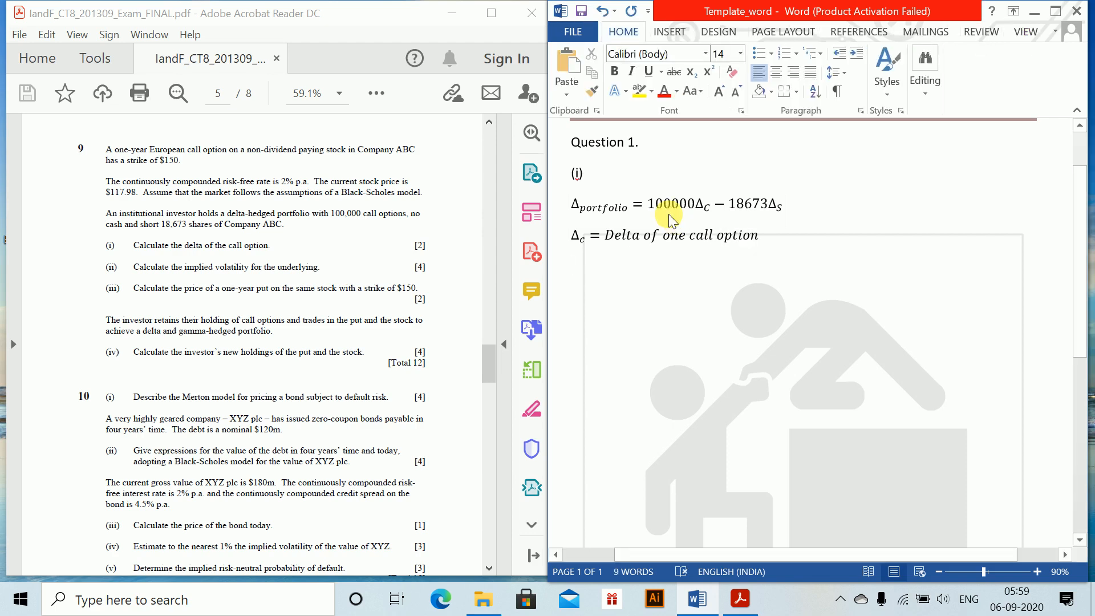
pyautogui.hotkey('alt', '=')
pyautogui.write('\\el')
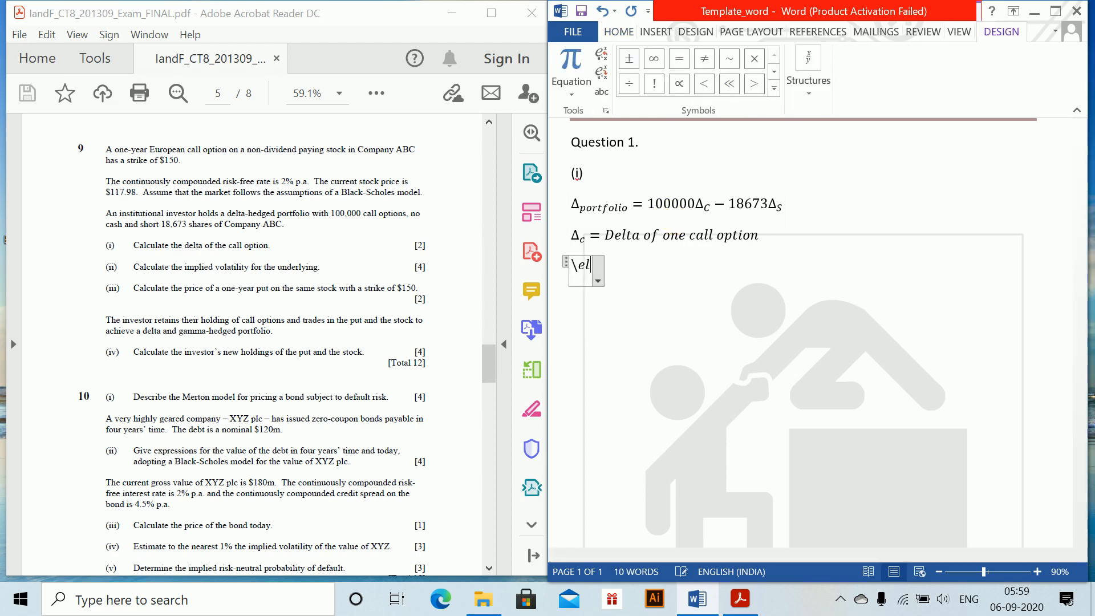
pyautogui.press('BackSpace')
pyautogui.press('BackSpace')
pyautogui.write('Delta')
pyautogui.press('space')
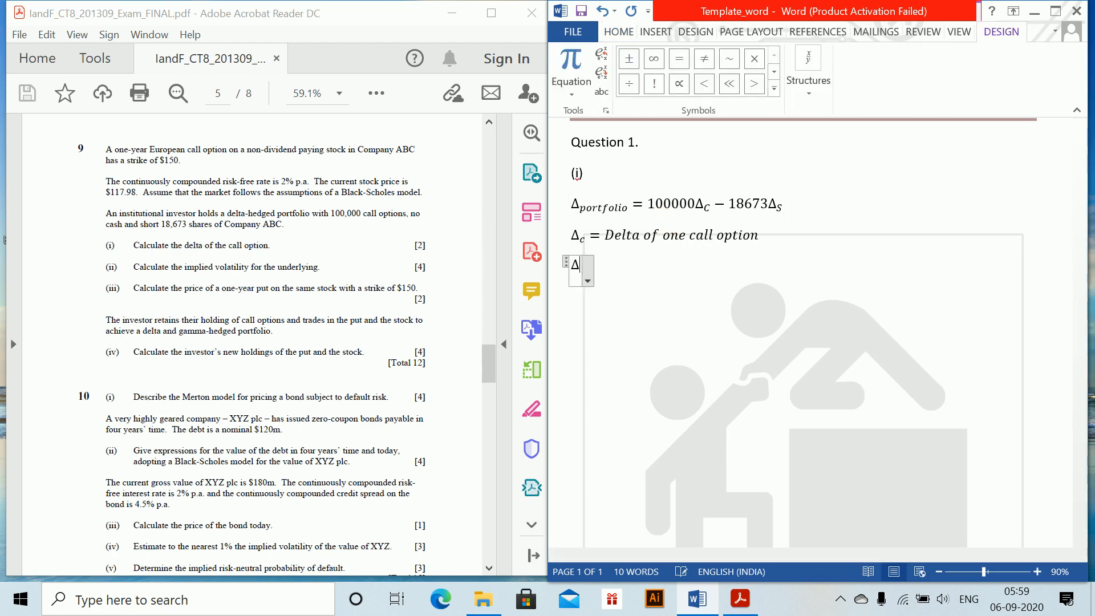
pyautogui.write('_s =DElta')
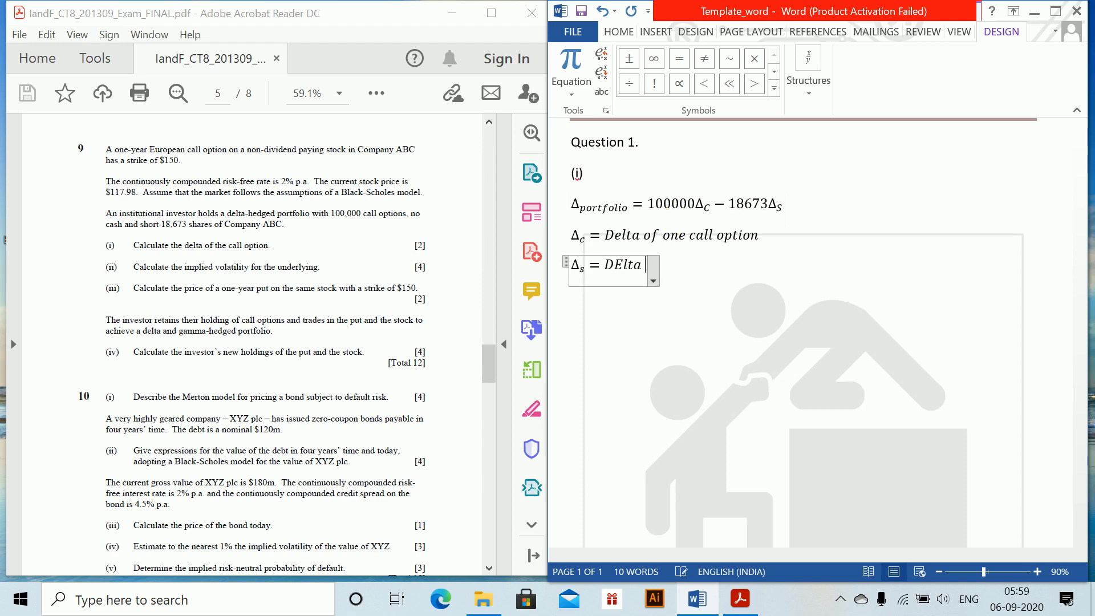
# Define Δ_s as "Delta of one unit of stock" and end the line
pyautogui.press('BackSpace')
pyautogui.press('BackSpace')
pyautogui.press('BackSpace')
pyautogui.press('BackSpace')
pyautogui.write('e')
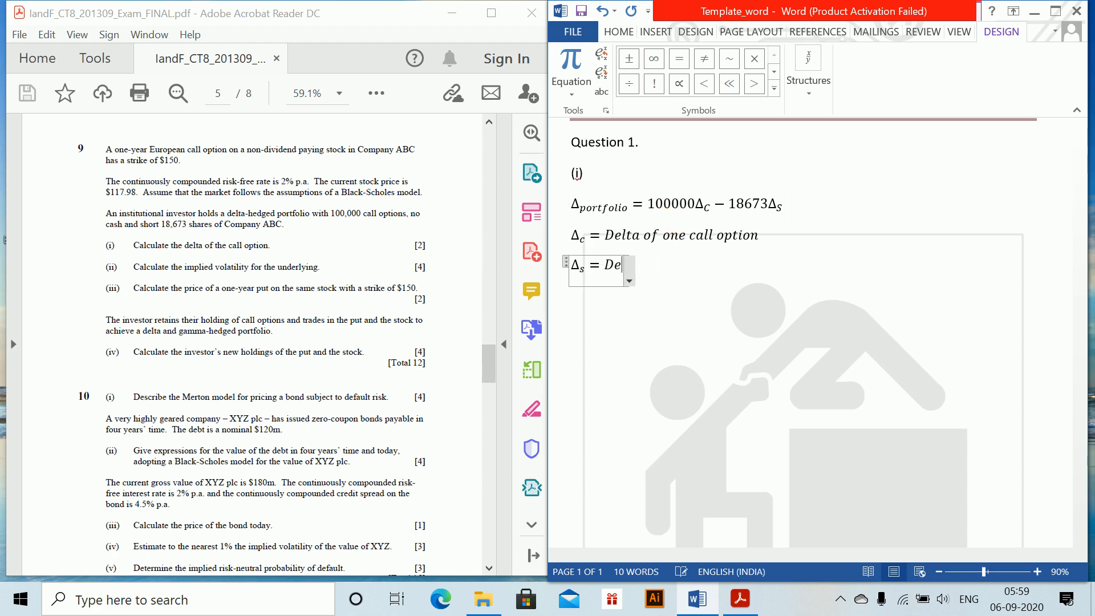
pyautogui.write('lta of o')
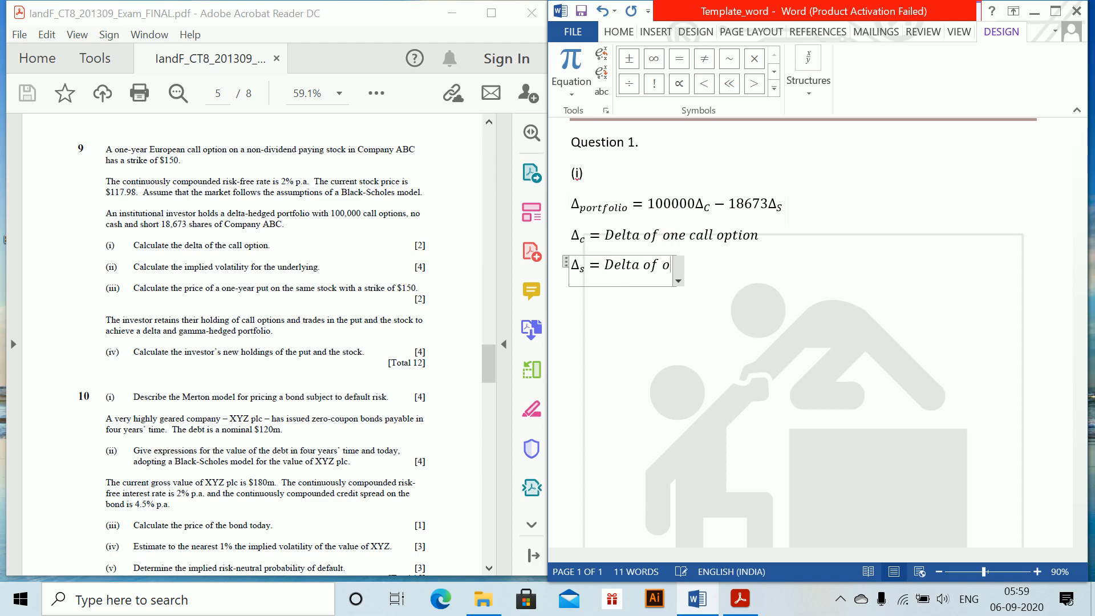
pyautogui.write('ne uni')
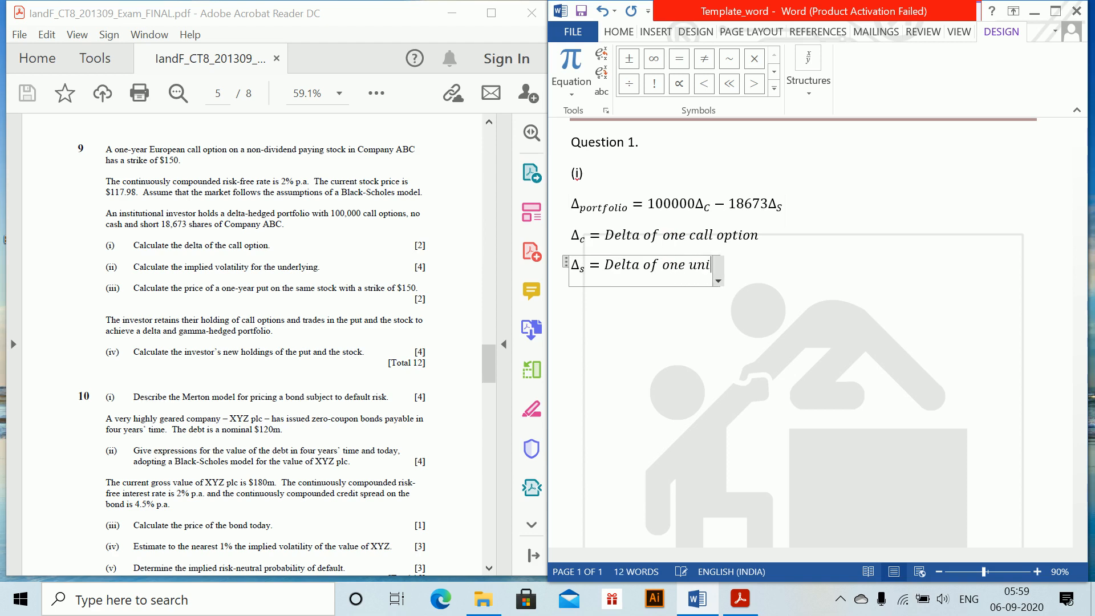
pyautogui.write('t of stock')
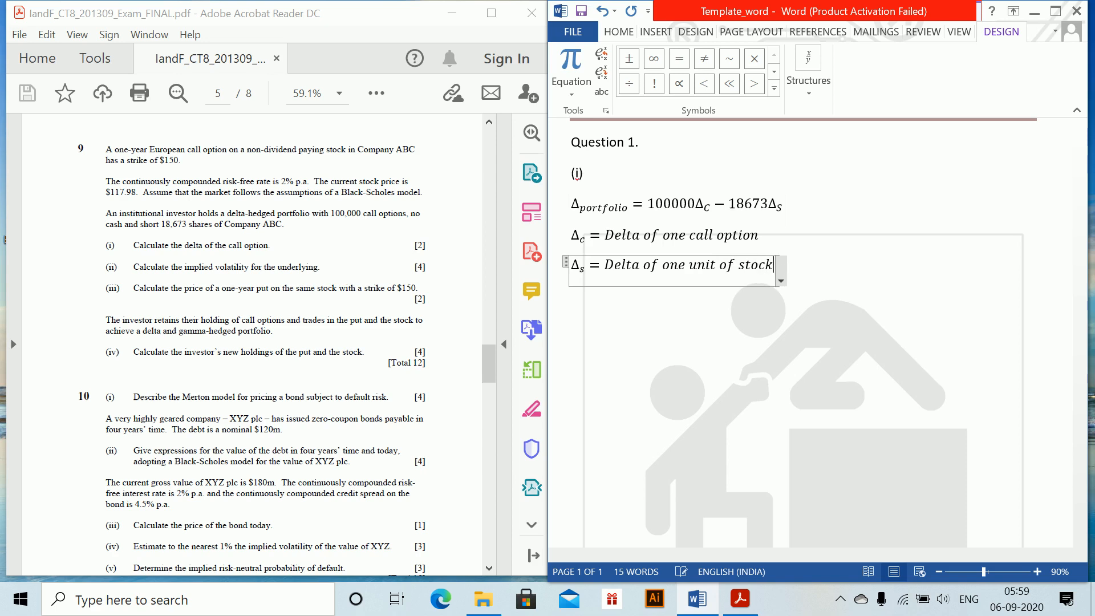
pyautogui.press('Return')
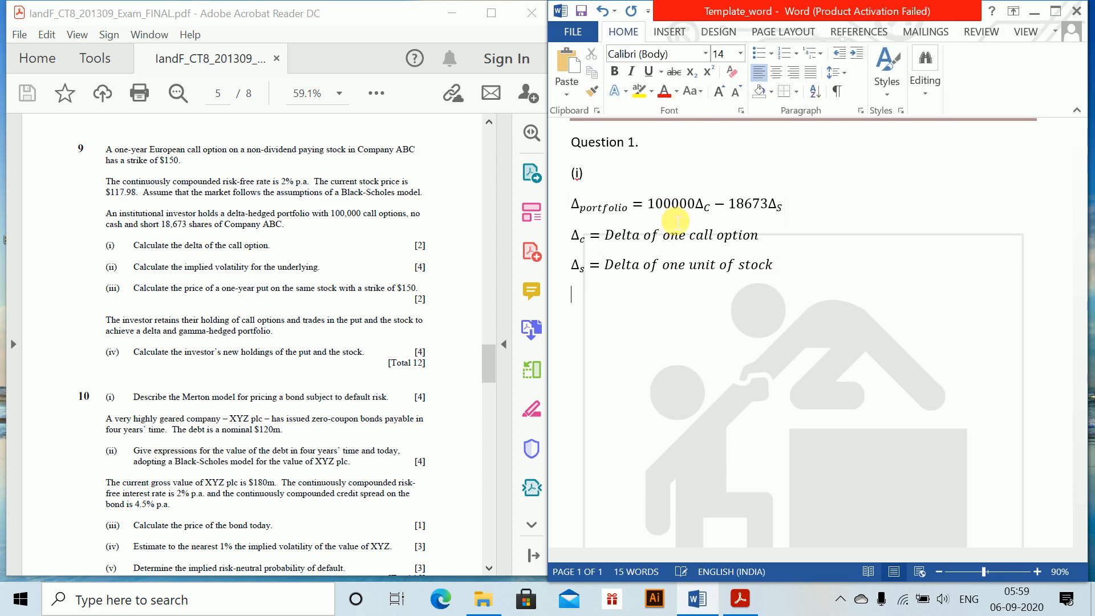
# Insert a new equation below the stock delta definition beginning with "Since ,"
pyautogui.hotkey('alt', '=')
pyautogui.write('Since .')
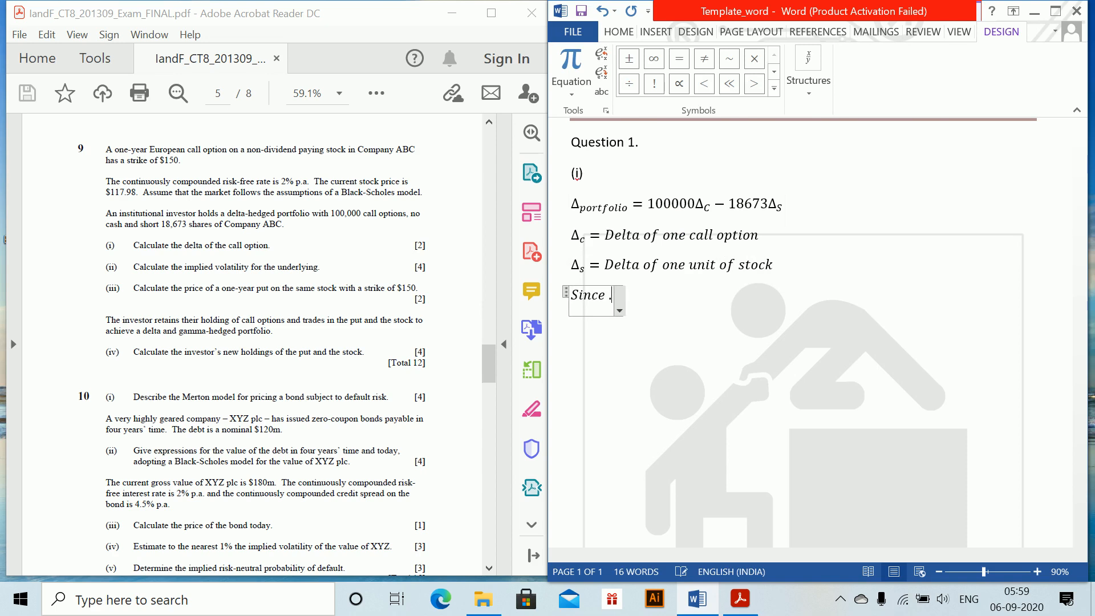
pyautogui.press('BackSpace')
pyautogui.write(',')
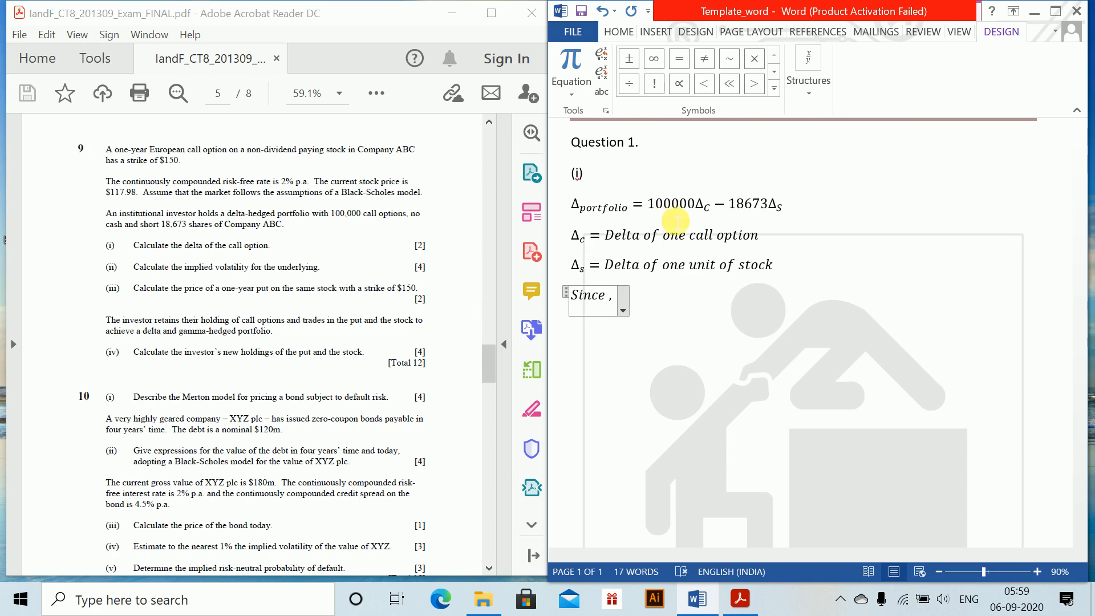
# Copy the Δ_s symbol from the stock delta definition to the end of the "Since ," equation
pyautogui.click(588, 274)
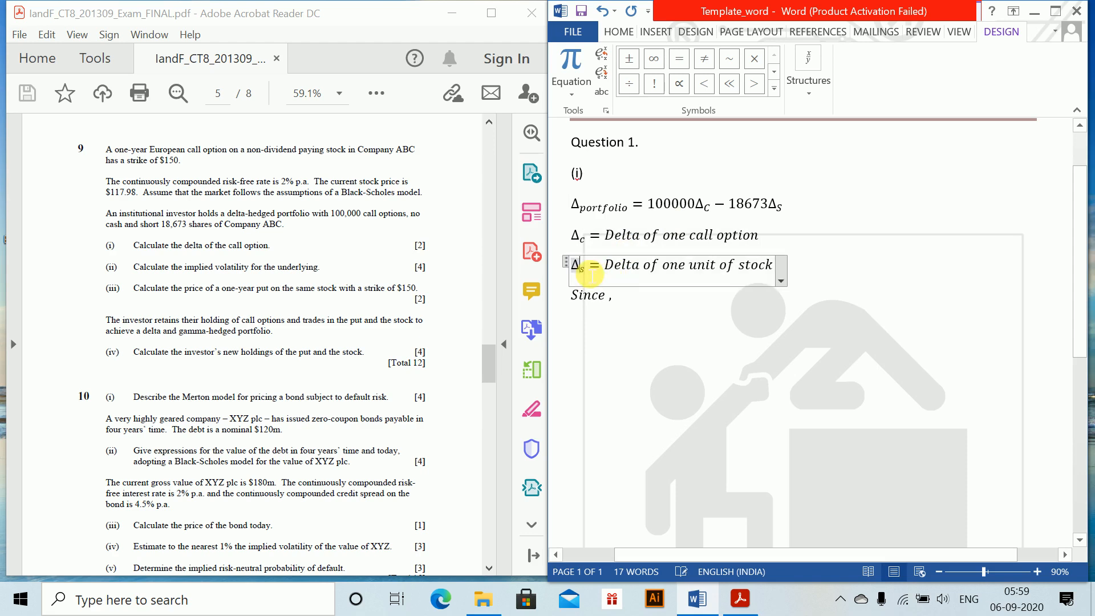
pyautogui.doubleClick(585, 271)
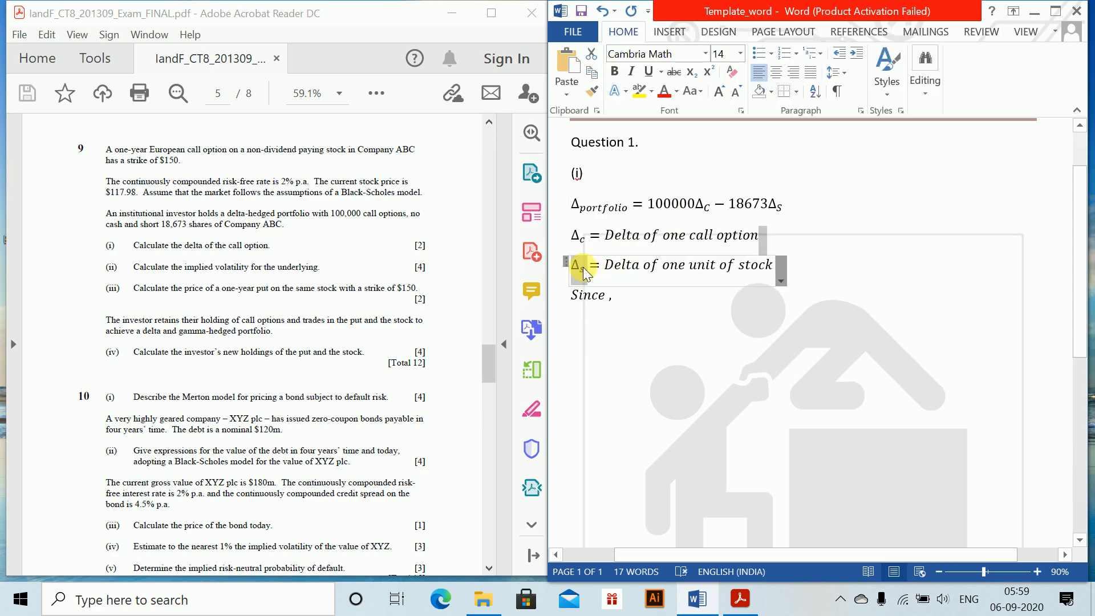
pyautogui.hotkey('ctrl', 'c')
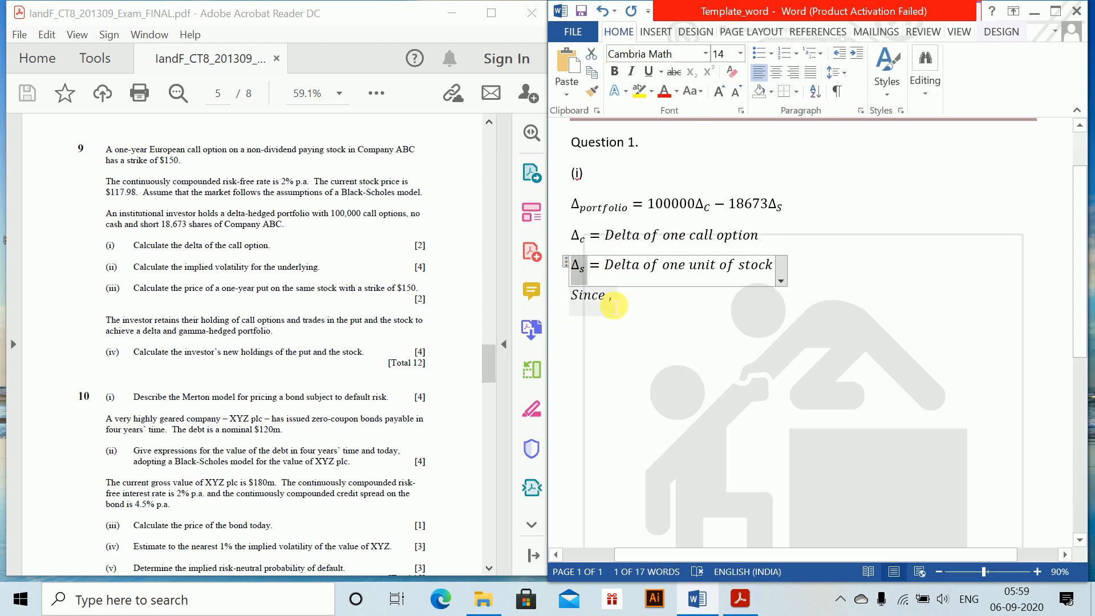
pyautogui.click(616, 298)
pyautogui.hotkey('ctrl', 'v')
pyautogui.write('is')
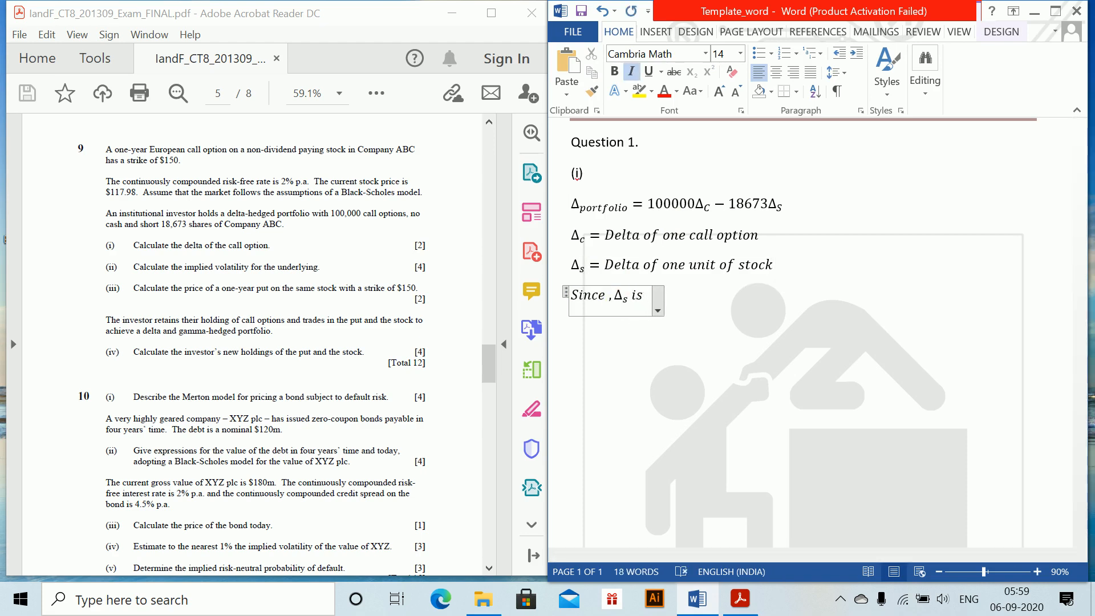
pyautogui.press('BackSpace')
pyautogui.press('BackSpace')
pyautogui.write('=')
pyautogui.press('BackSpace')
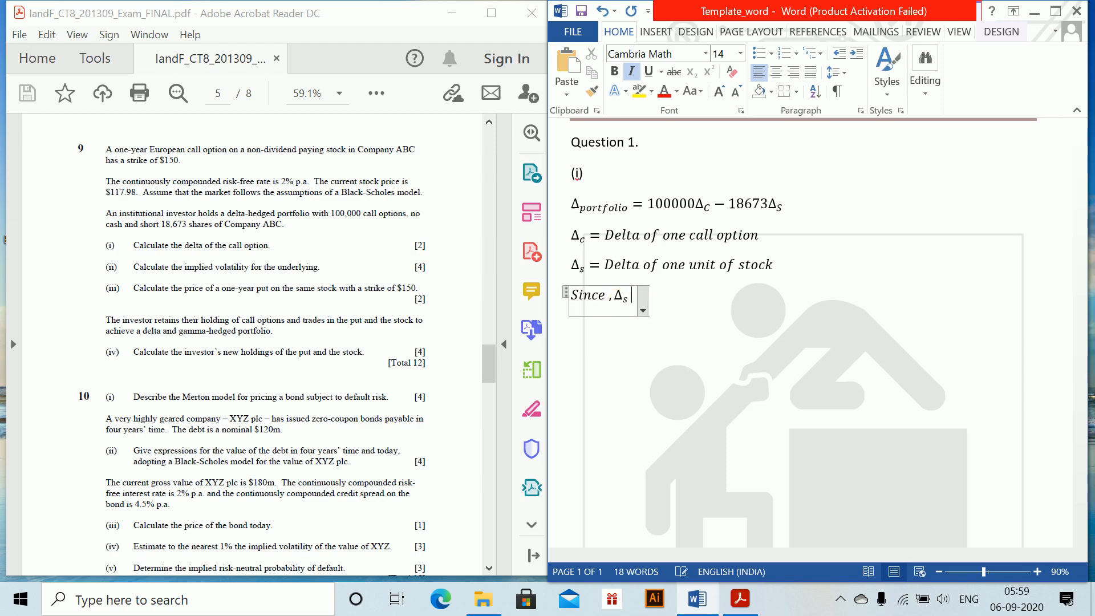
# Complete the "Since ,Δ_s" equation with = ∂S/∂S = 1, add ",we get", and end the line
pyautogui.write('=\\partial ')
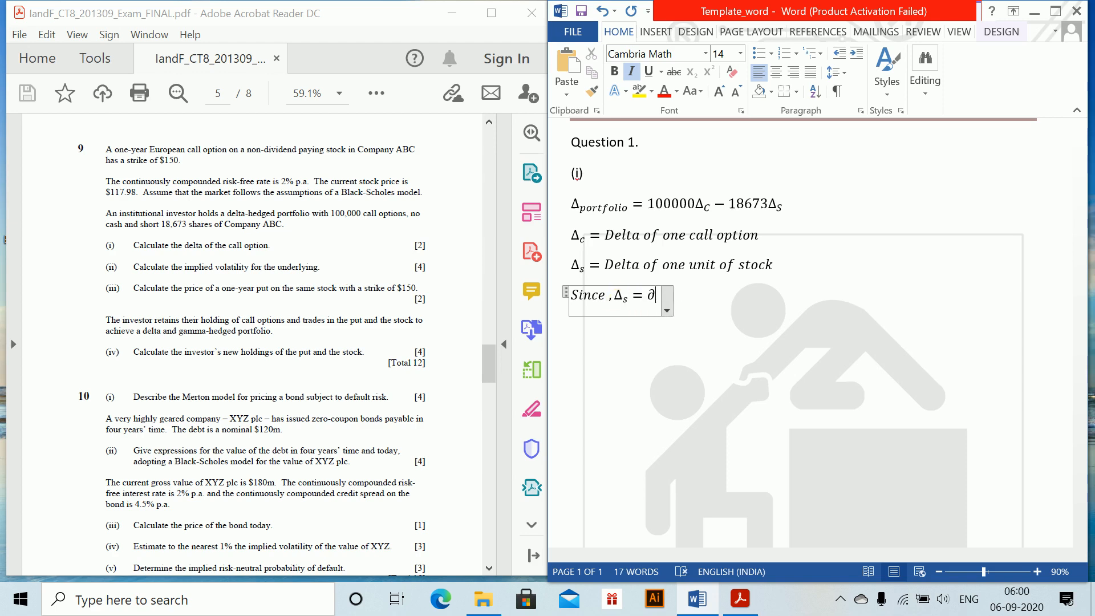
pyautogui.write('S/\\')
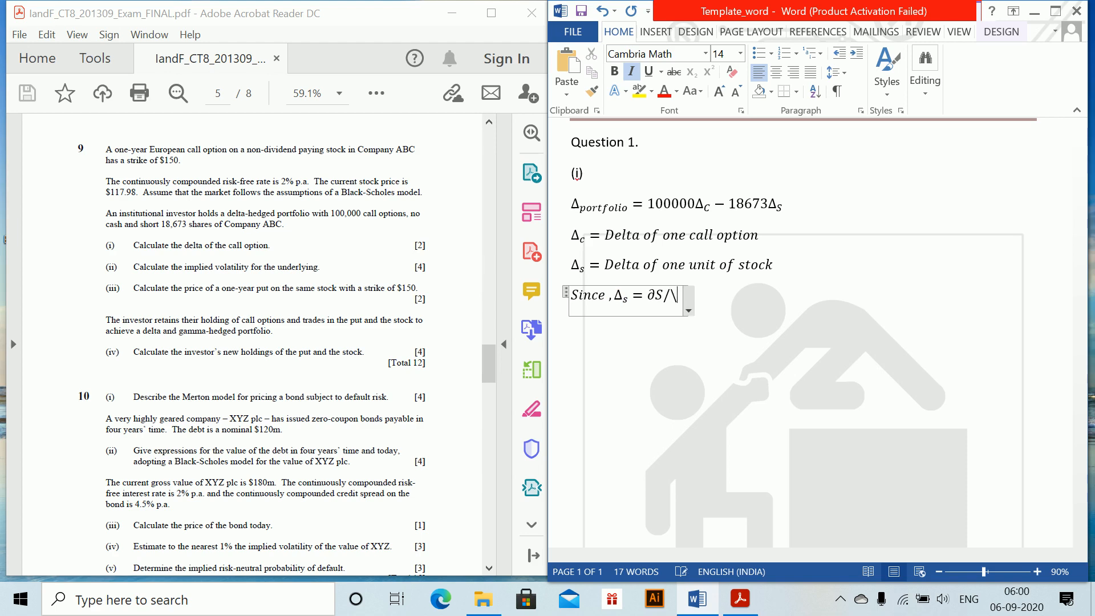
pyautogui.write('partial S = 1')
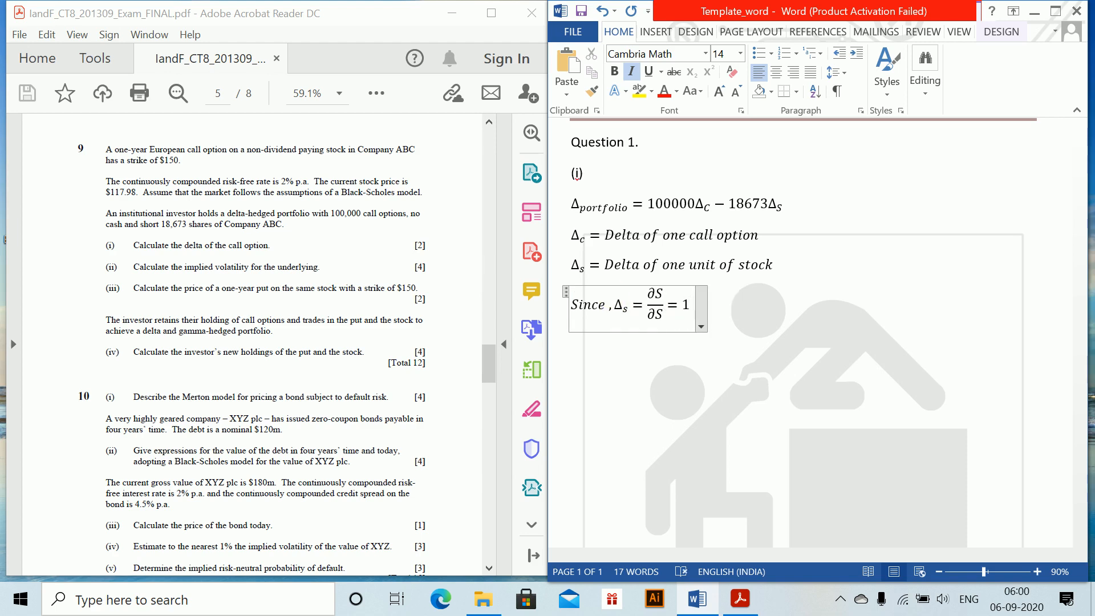
pyautogui.write(',we get')
pyautogui.press('Return')
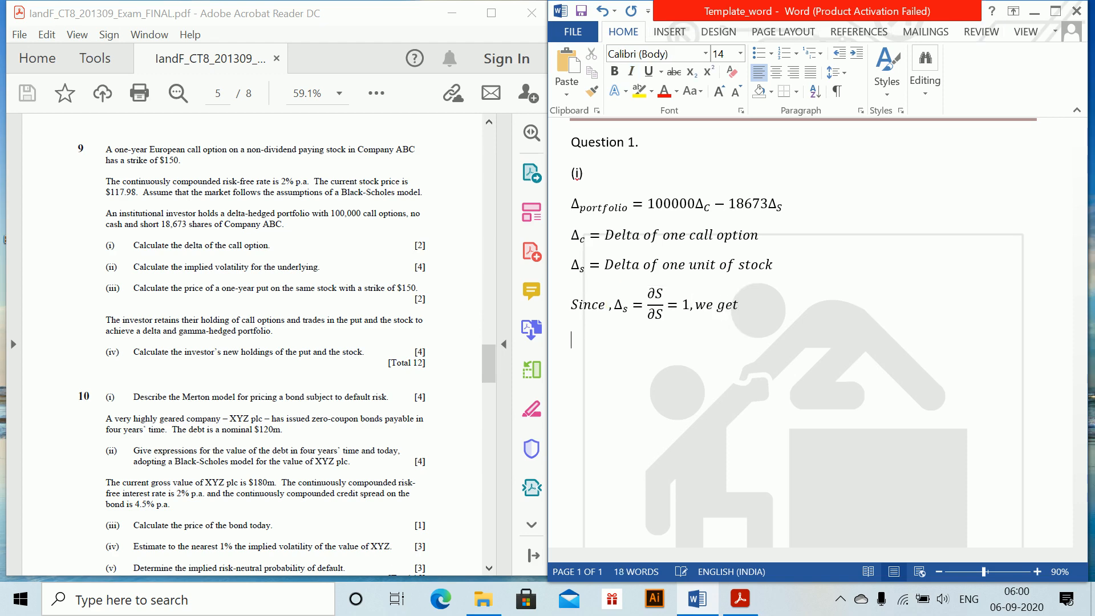
# Insert a new equation below the "Since" line beginning with Δ_C =, using C as the subscript
pyautogui.hotkey('alt', '=')
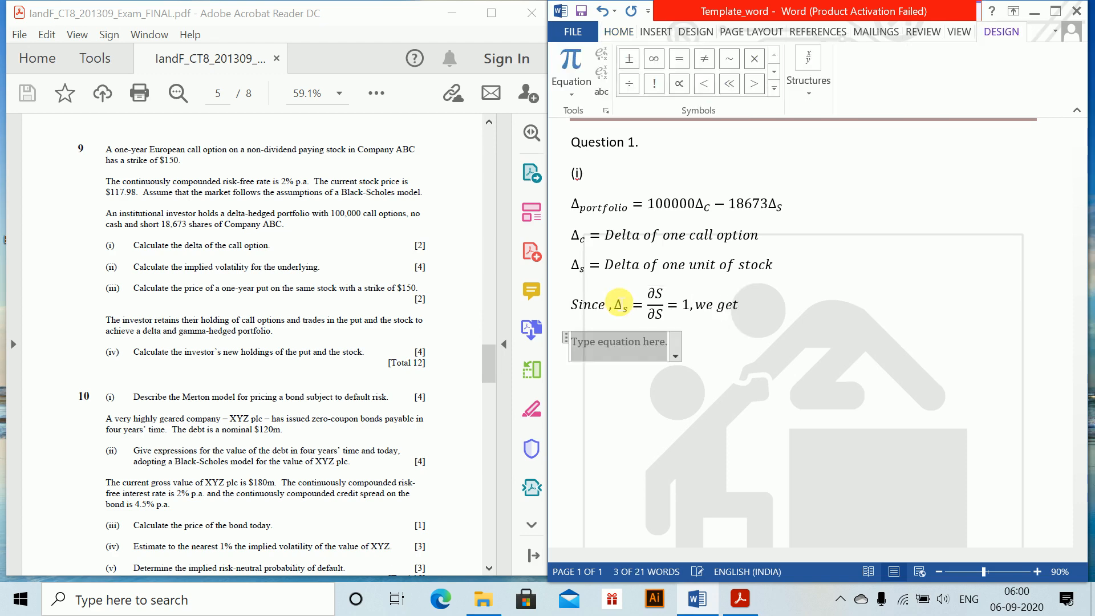
pyautogui.write('\\CDelta')
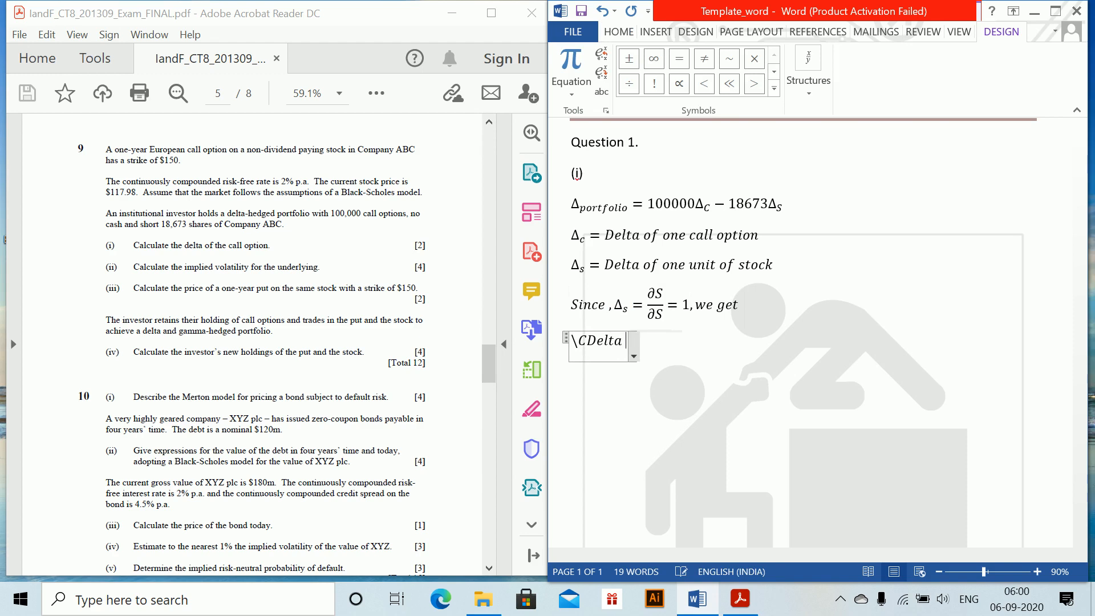
pyautogui.press('BackSpace')
pyautogui.press('BackSpace')
pyautogui.press('BackSpace')
pyautogui.press('BackSpace')
pyautogui.press('BackSpace')
pyautogui.press('BackSpace')
pyautogui.press('BackSpace')
pyautogui.write('\\Delta ')
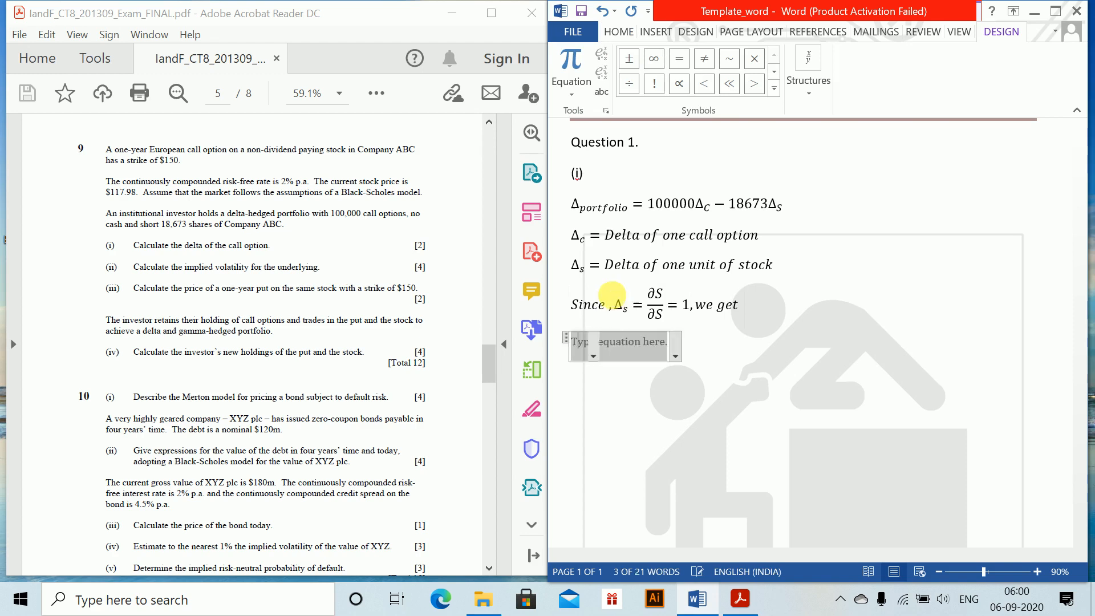
pyautogui.write('_C = ')
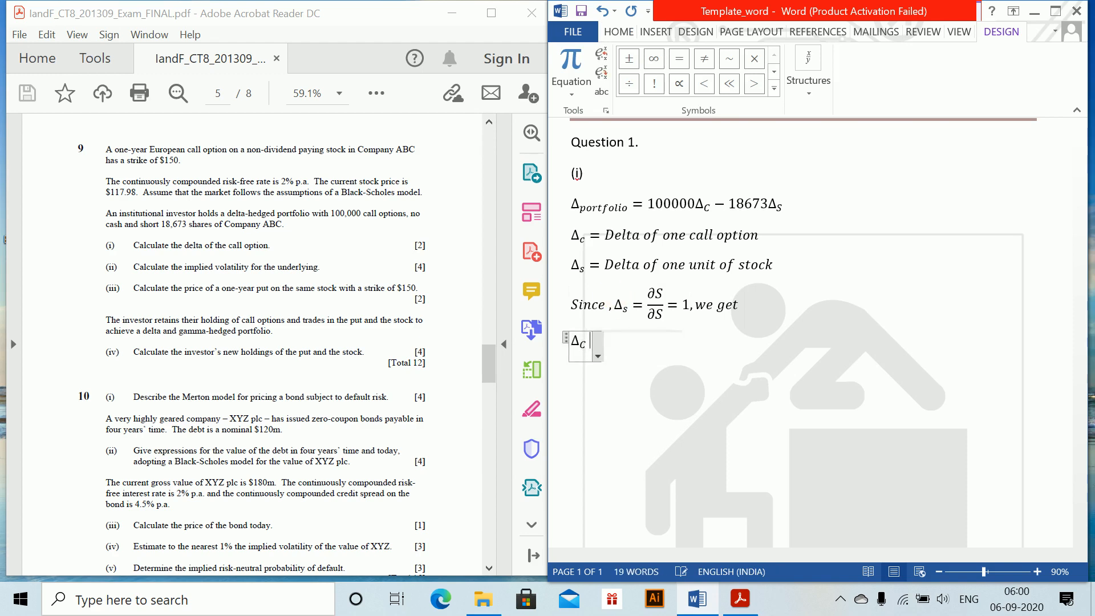
pyautogui.write('18')
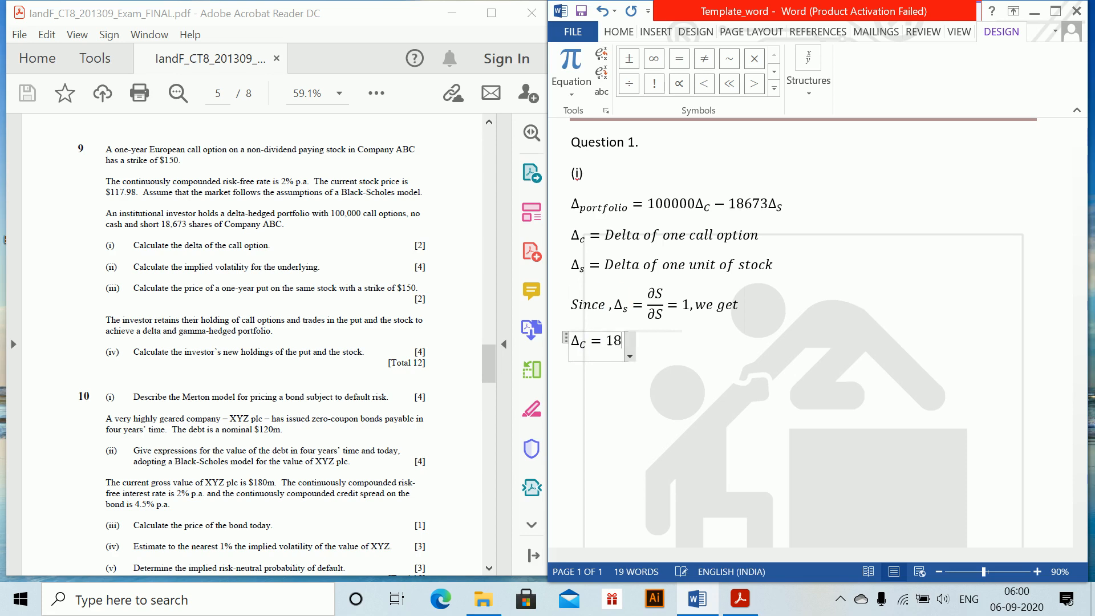
pyautogui.write('673')
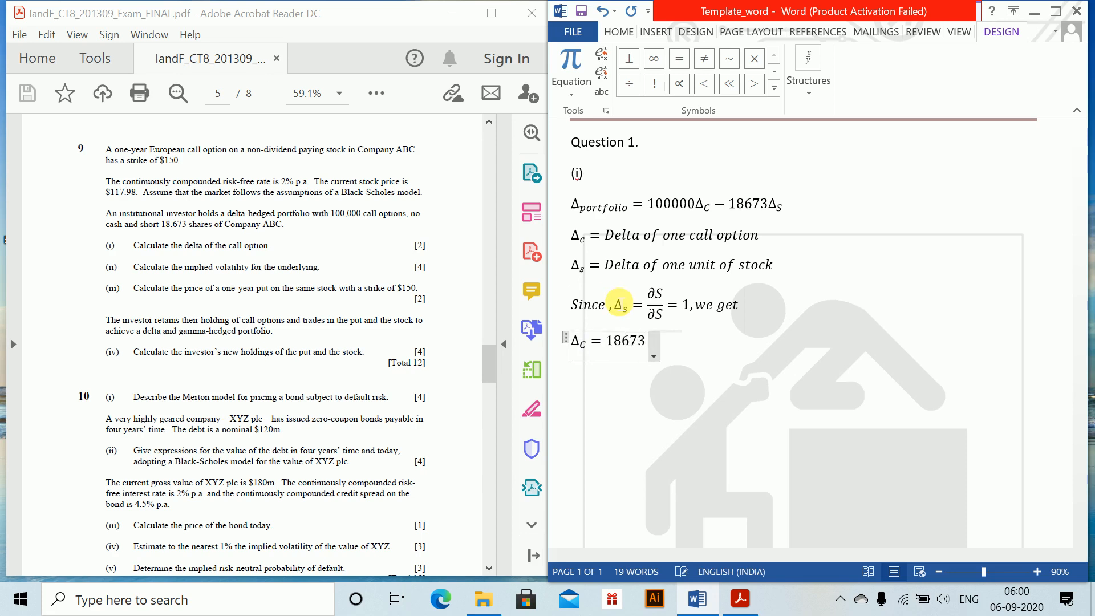
pyautogui.write('*1/100000')
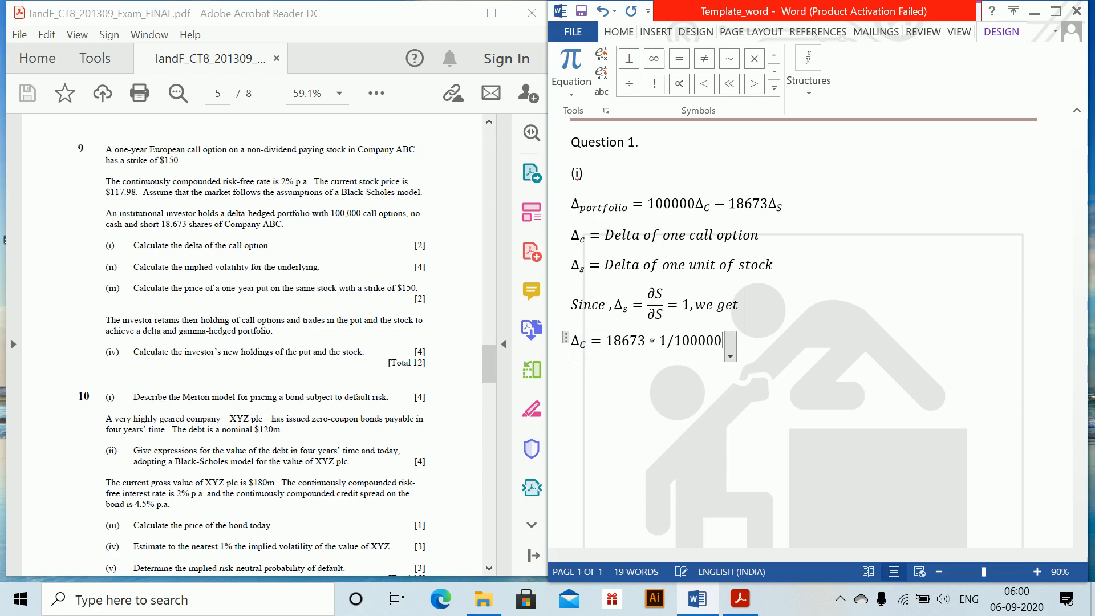
# Enter 18673 * 1/100000 as the expression for Δ_C, with 1/100000 built as a stacked fraction
pyautogui.press('space')
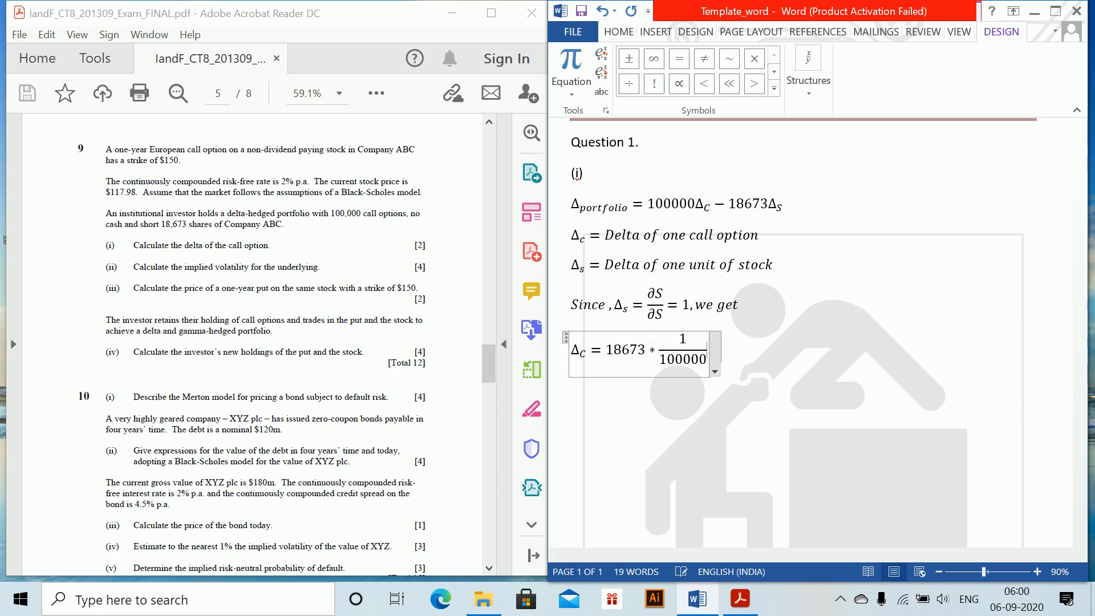
# Add the result = 0.18673 to the Δ_C equation and end the line
pyautogui.write('= ')
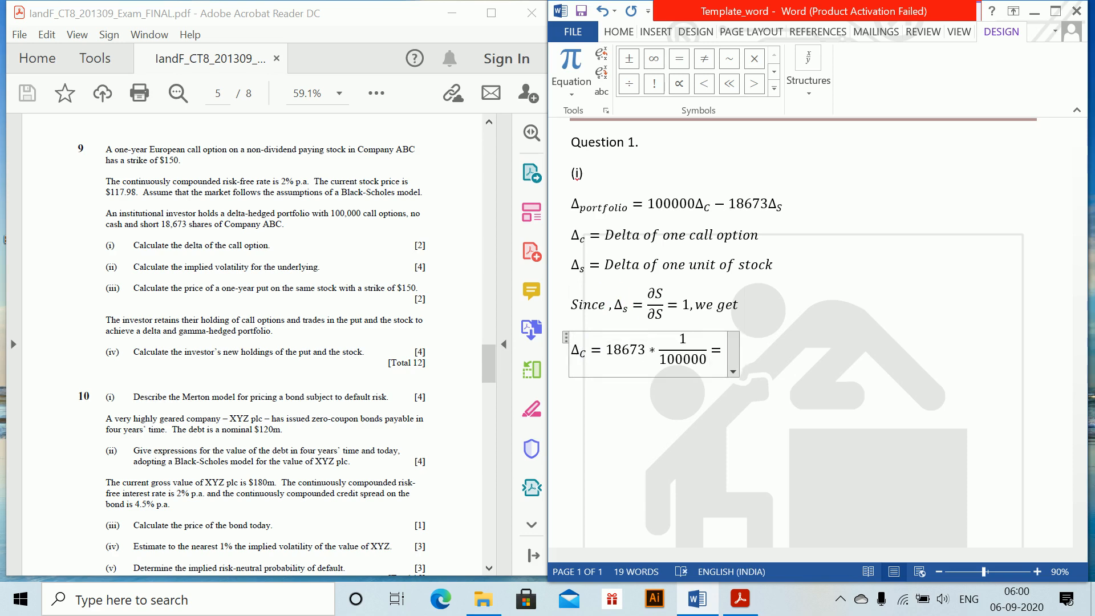
pyautogui.write('0.1863')
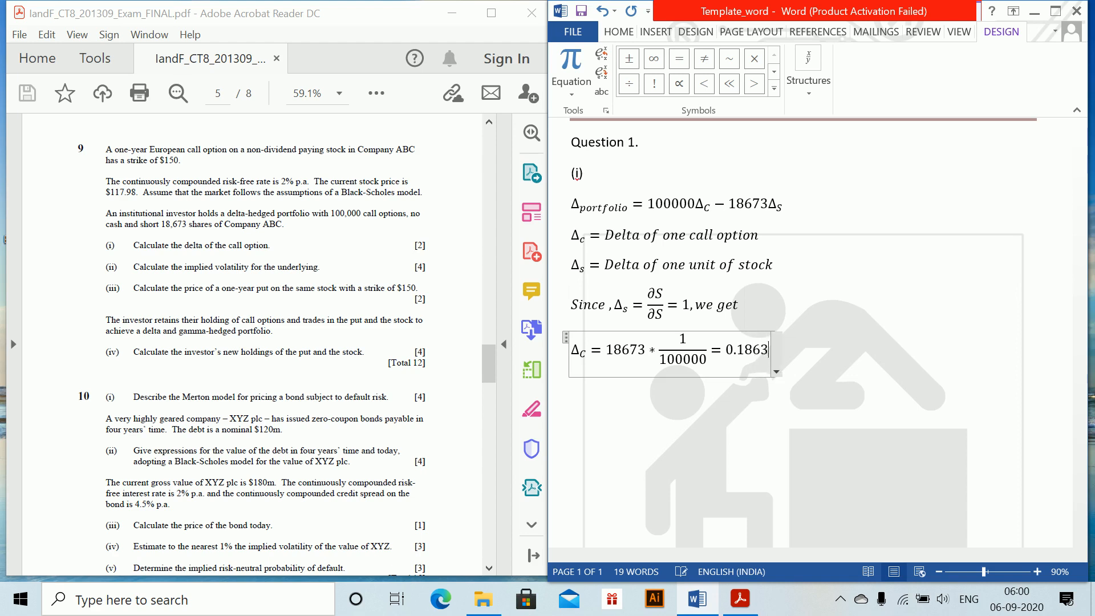
pyautogui.press('BackSpace')
pyautogui.write('73')
pyautogui.press('Return')
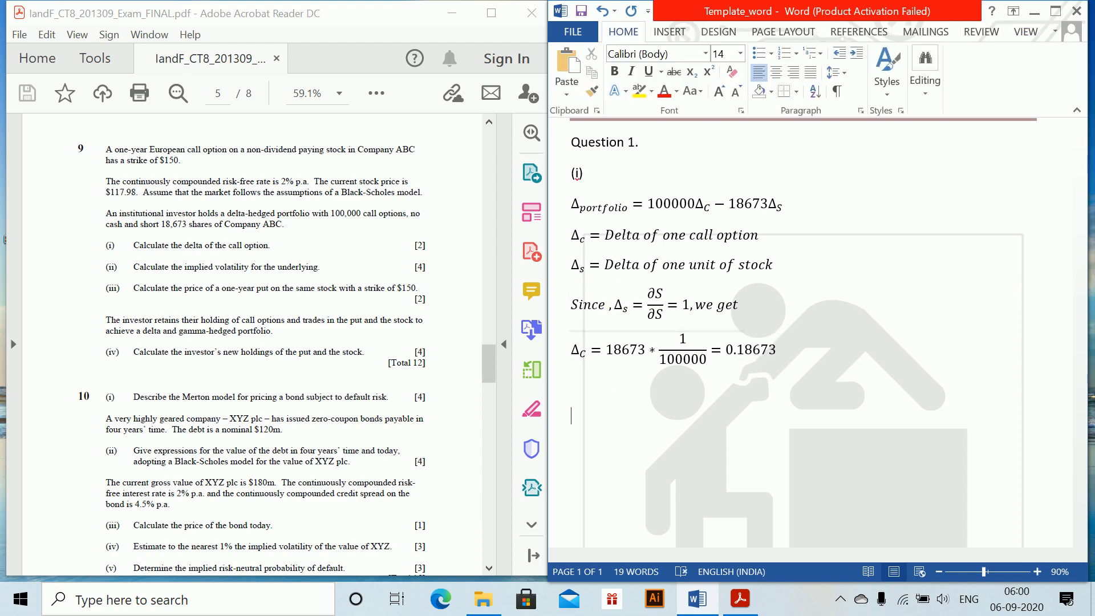
# Add the part label (ii) below the call delta result and start a new equation under it with Φ(d_1) =
pyautogui.write('(ii')
pyautogui.hotkey('alt', '=')
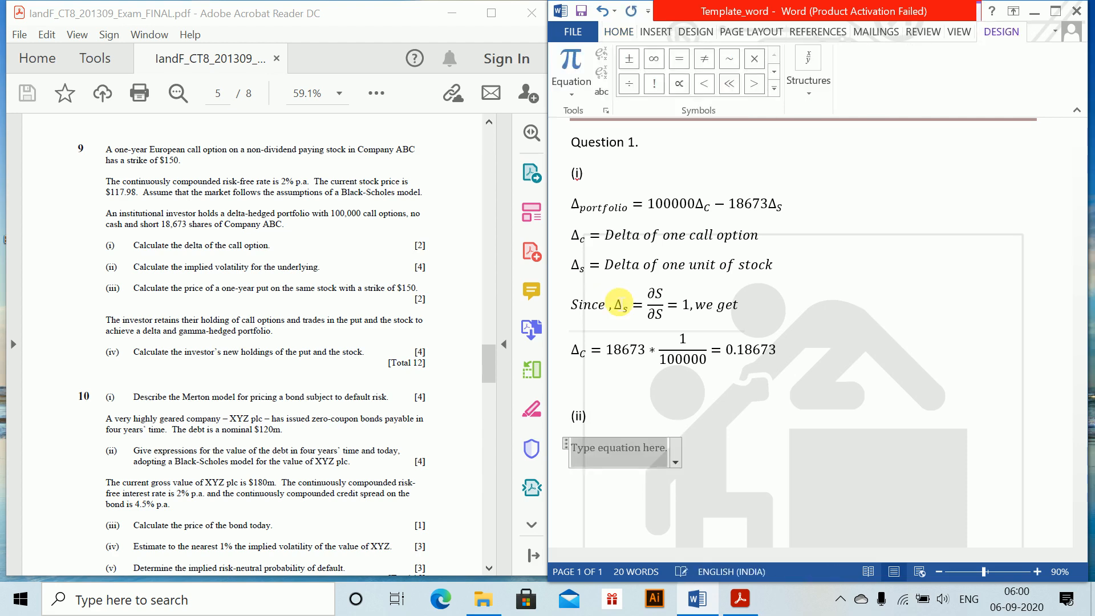
pyautogui.write('\\PHi')
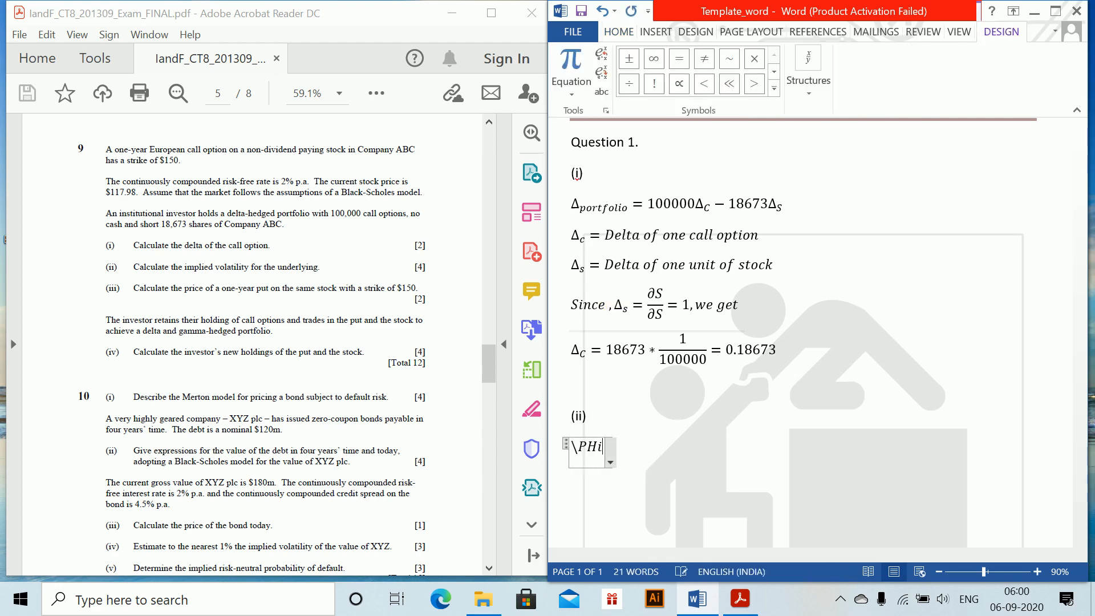
pyautogui.write(' (')
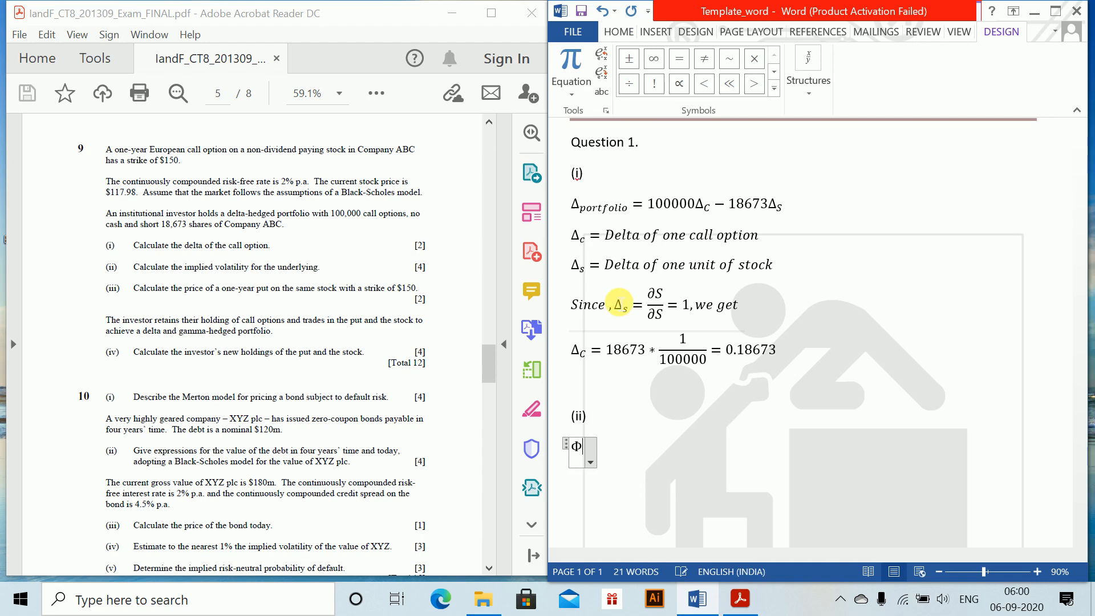
pyautogui.write('d_1')
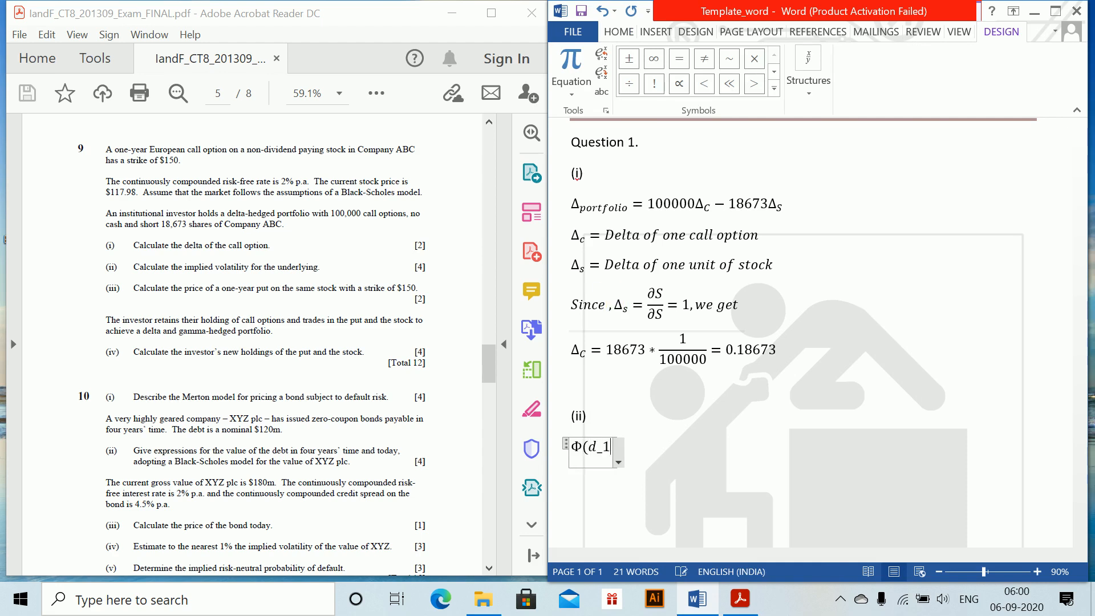
pyautogui.write(')=')
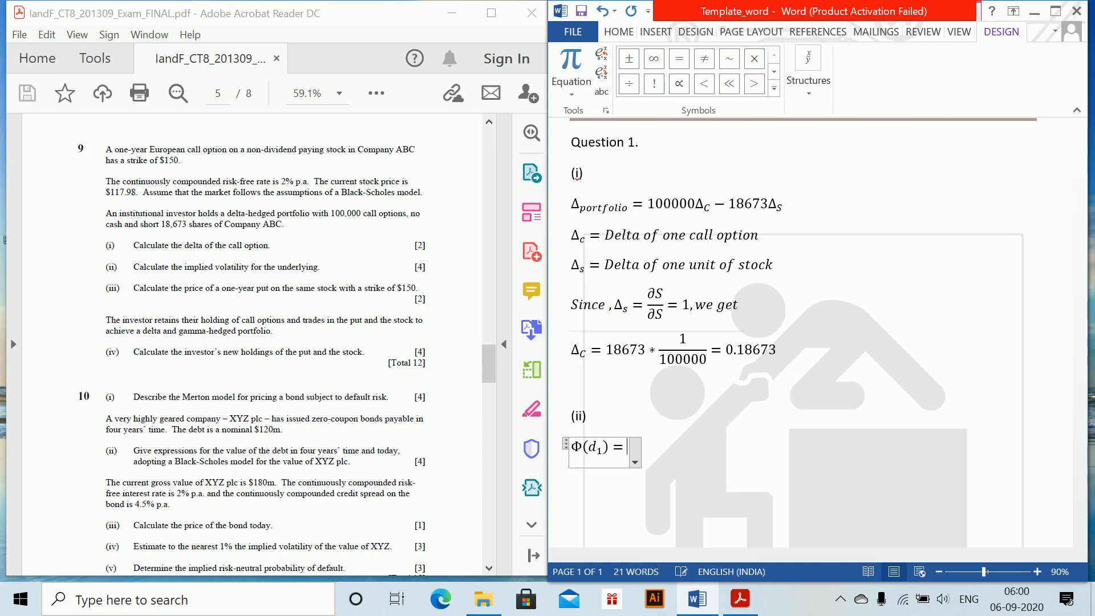
pyautogui.write('\\PH')
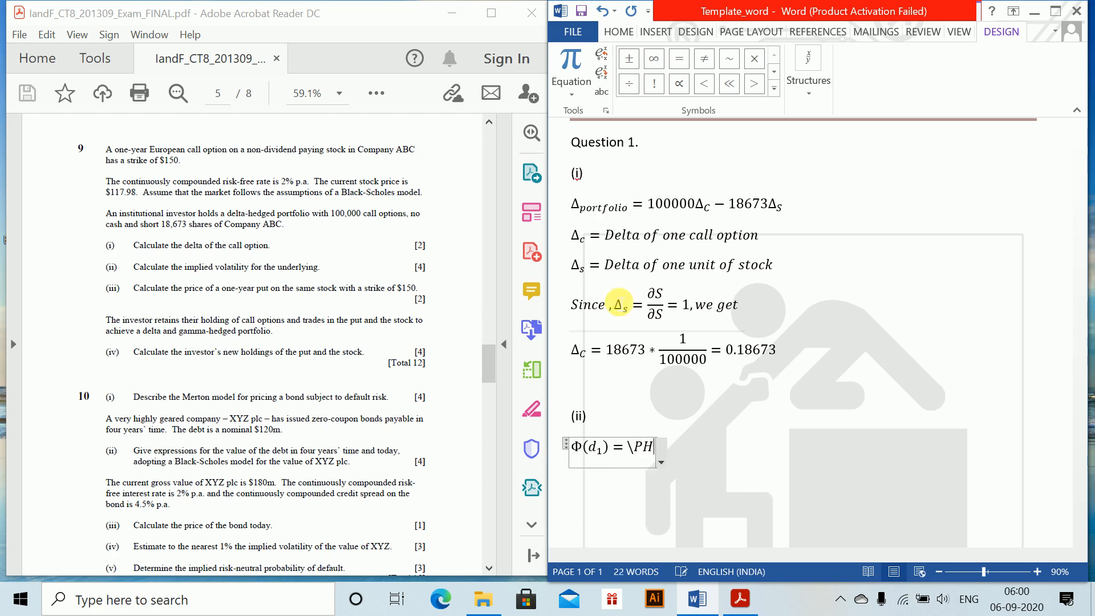
pyautogui.write('i (')
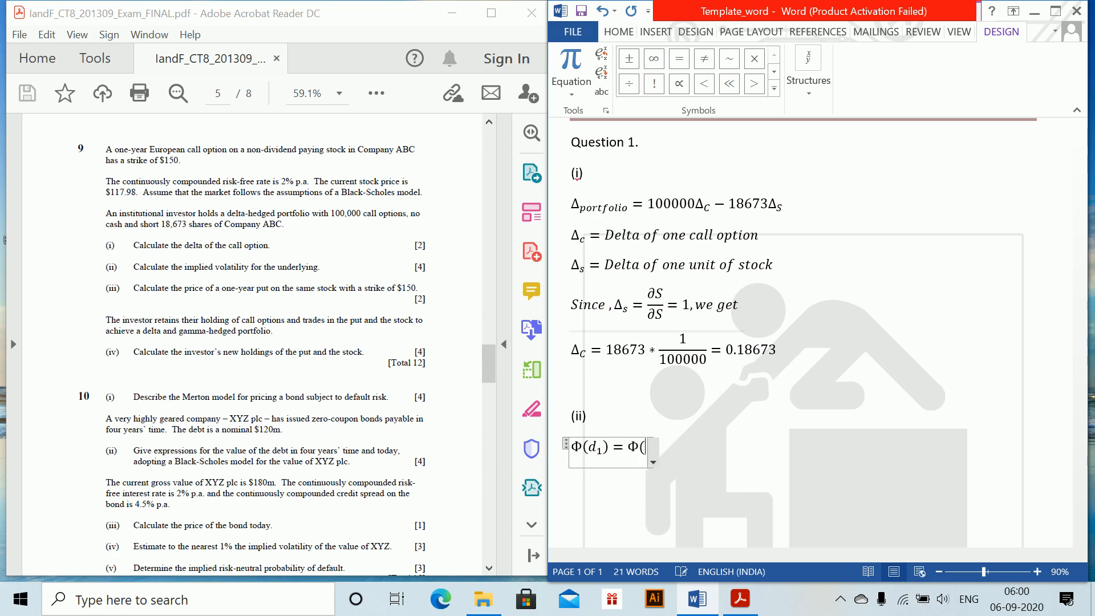
pyautogui.write('(ln (S_')
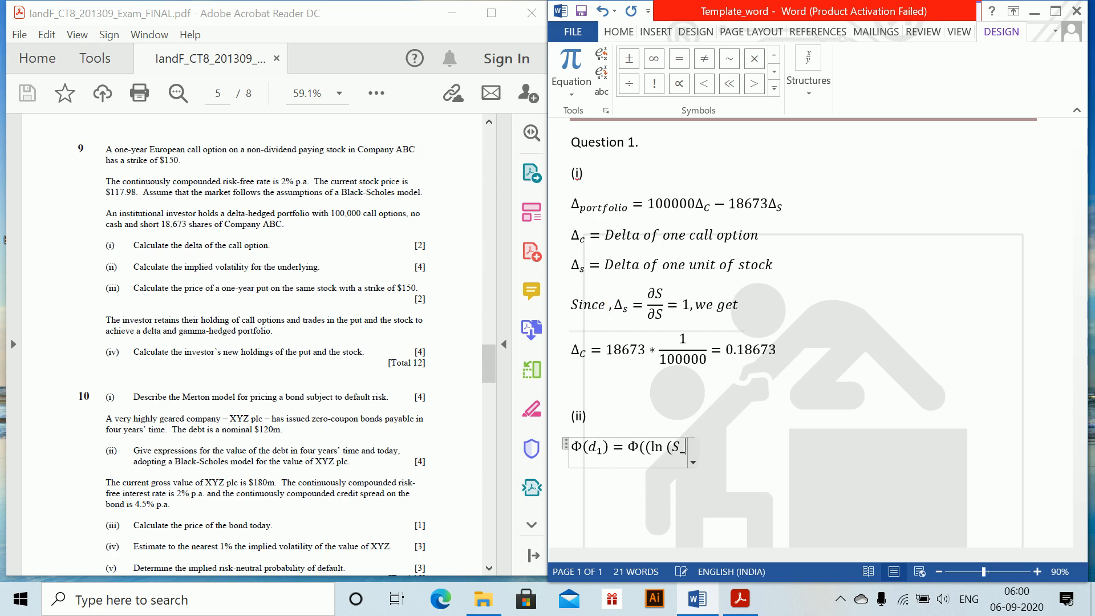
pyautogui.write('0/K ')
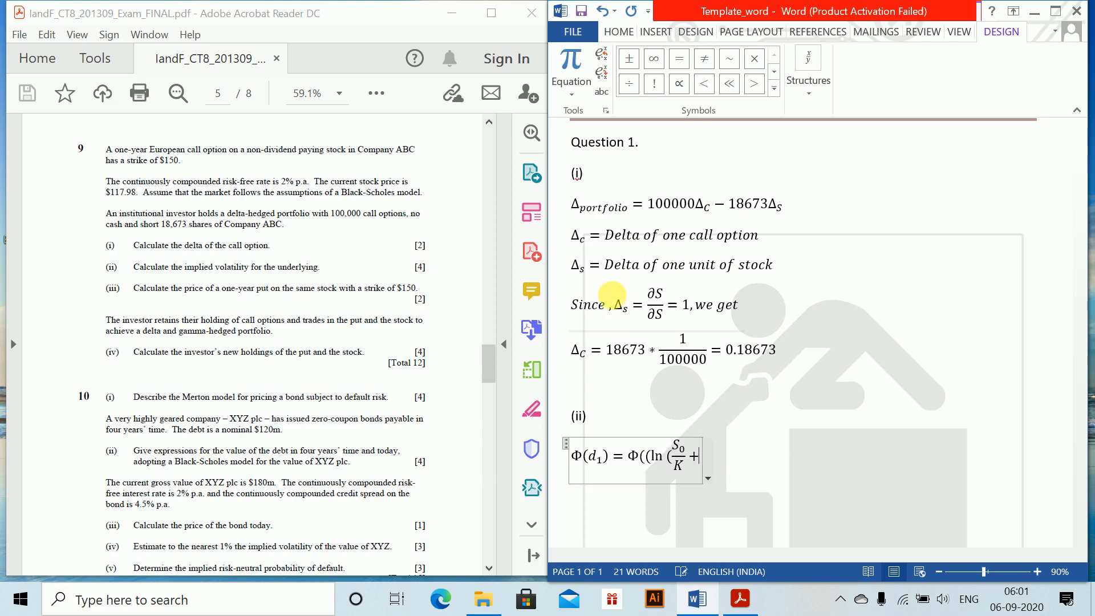
pyautogui.write(')')
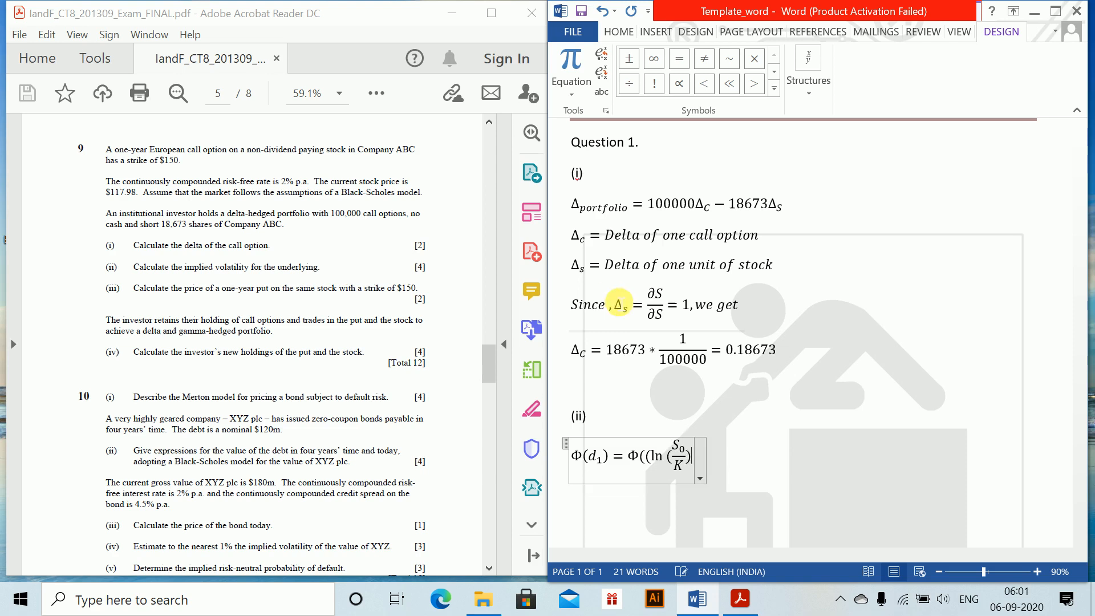
# Continue the Φ(d_1) equation with Φ((ln(S_0/K), building S_0/K as a stacked fraction inside its own brackets
pyautogui.press('Right')
pyautogui.press('Left')
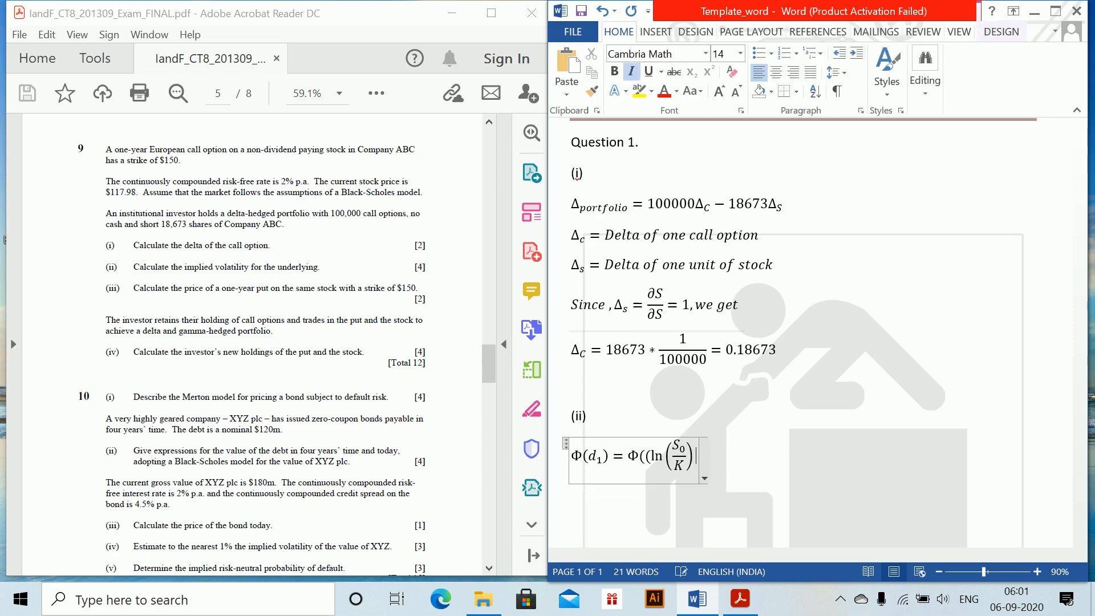
# Add the term + (r + 1/2 σ^2) after ln(S_0/K) in the Φ(d_1) equation
pyautogui.write('+ r(')
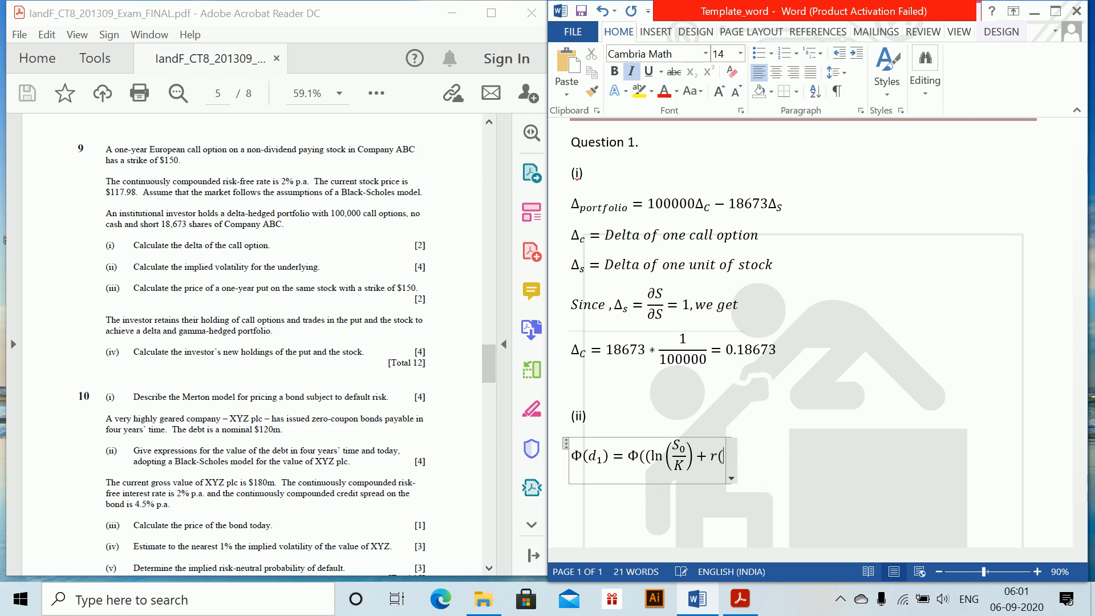
pyautogui.press('BackSpace')
pyautogui.write('(r+1/2')
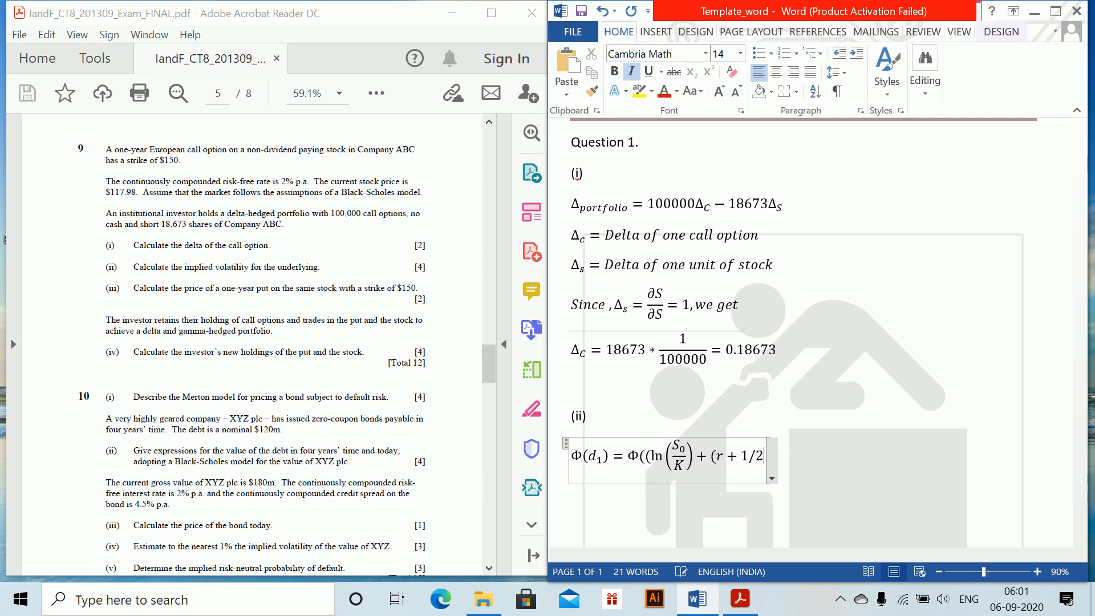
pyautogui.write(' \\sigma^2')
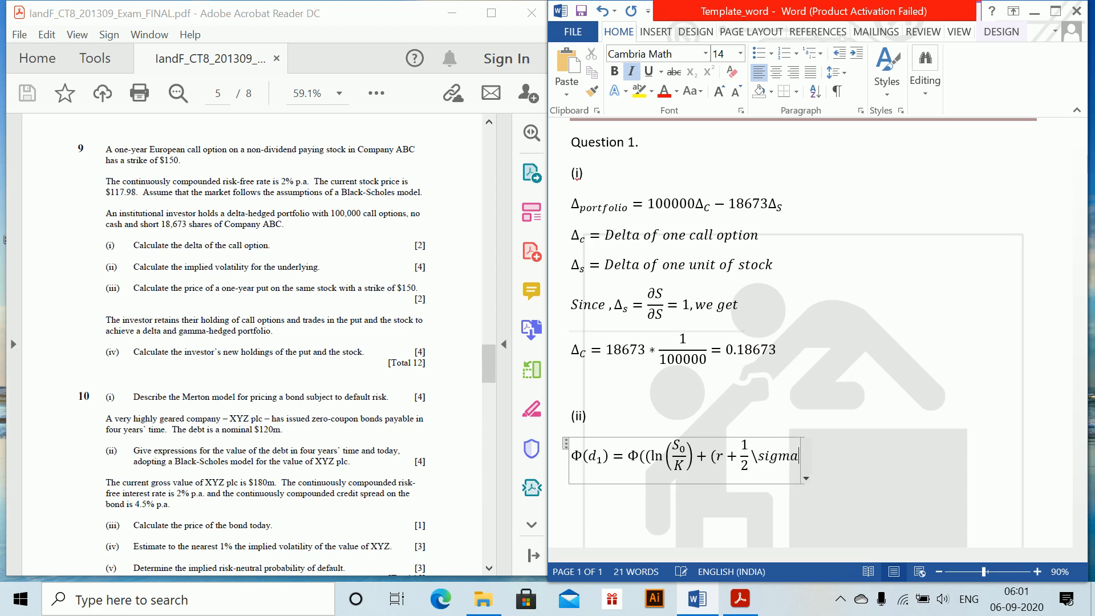
pyautogui.write(')')
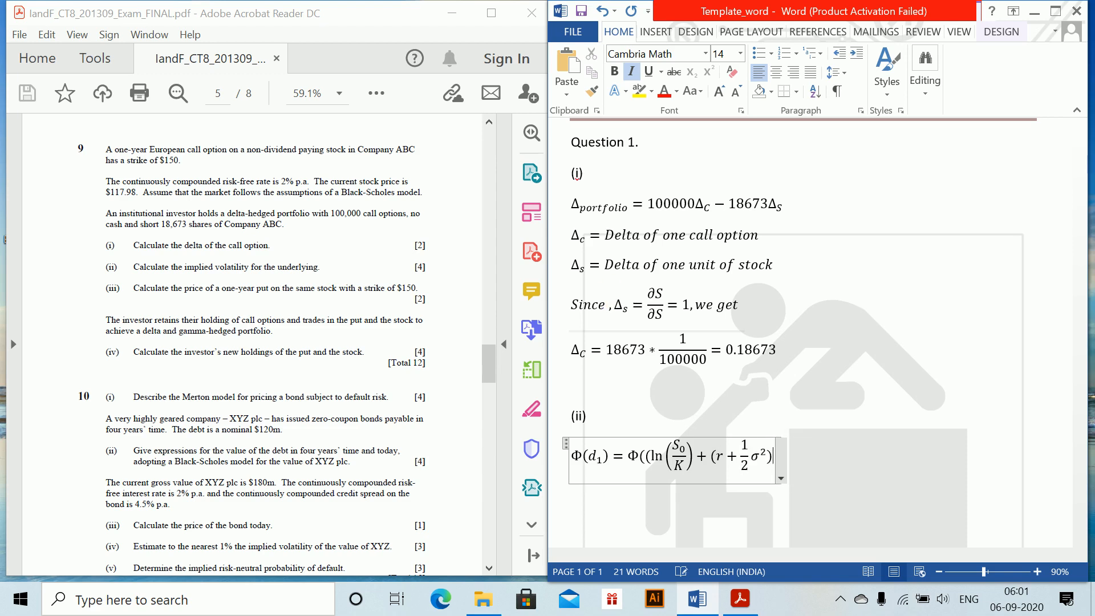
pyautogui.write('T)')
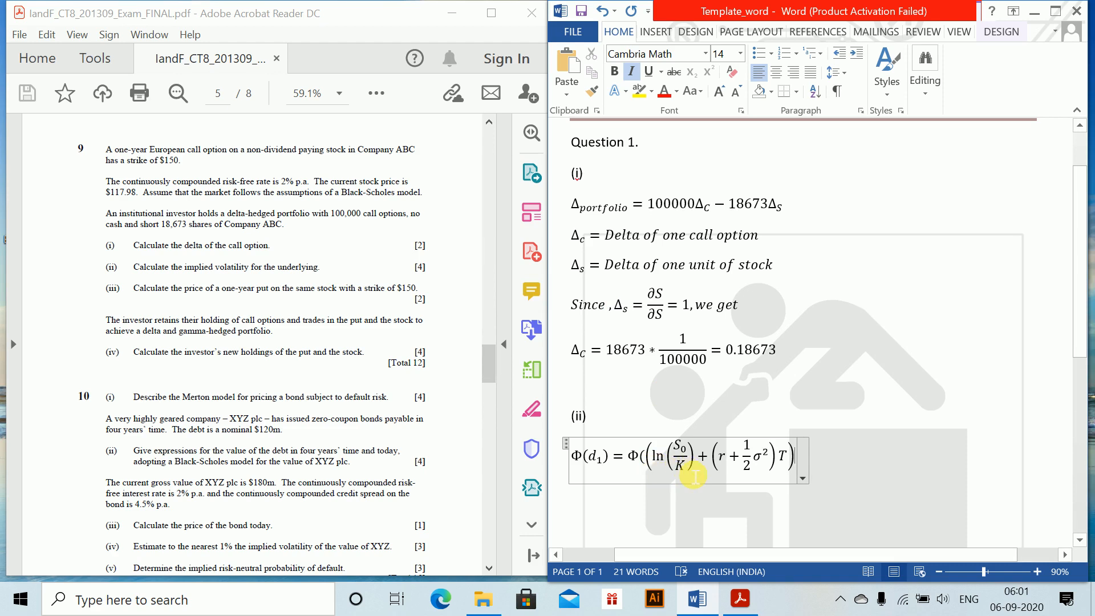
# Close the numerator with T) and divide it by σ√T as a stacked fraction in the Φ(d_1) equation
pyautogui.write('/')
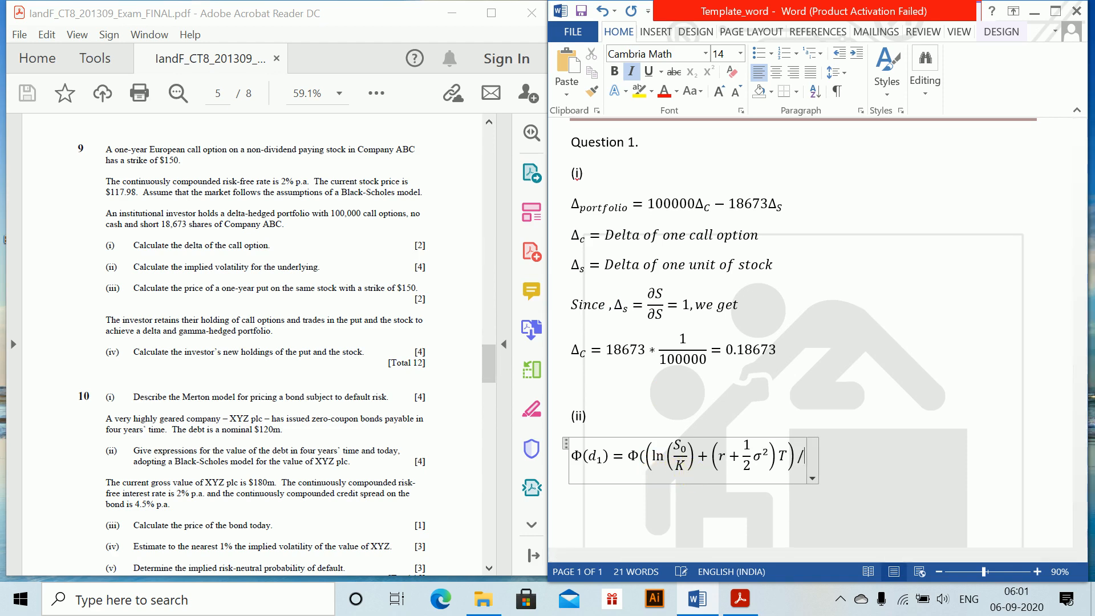
pyautogui.write('\\sigma ')
pyautogui.write('\\sqrt ')
pyautogui.write('T')
pyautogui.press('Return')
pyautogui.write('0')
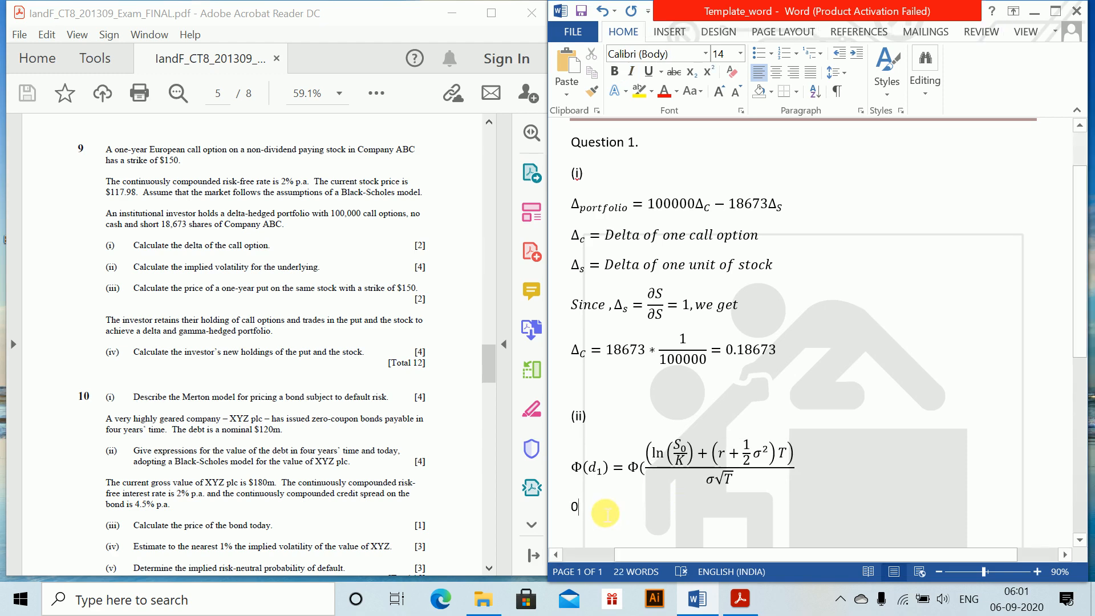
pyautogui.press('BackSpace')
pyautogui.press('BackSpace')
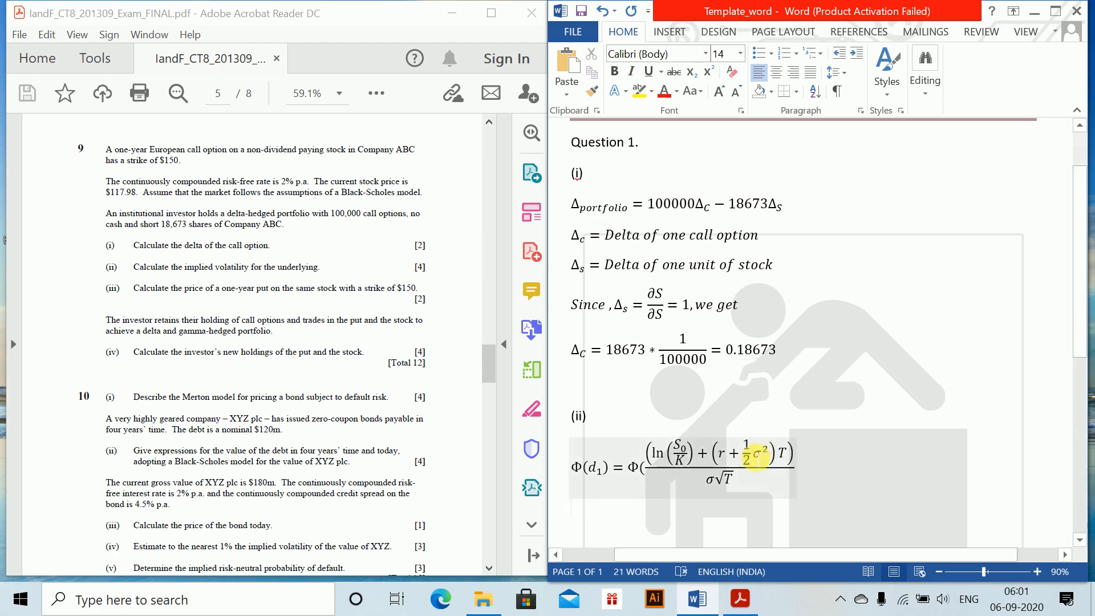
# Re-enter the outer brackets around the whole fraction after Φ so that they scale to its height
pyautogui.click(650, 476)
pyautogui.press('BackSpace')
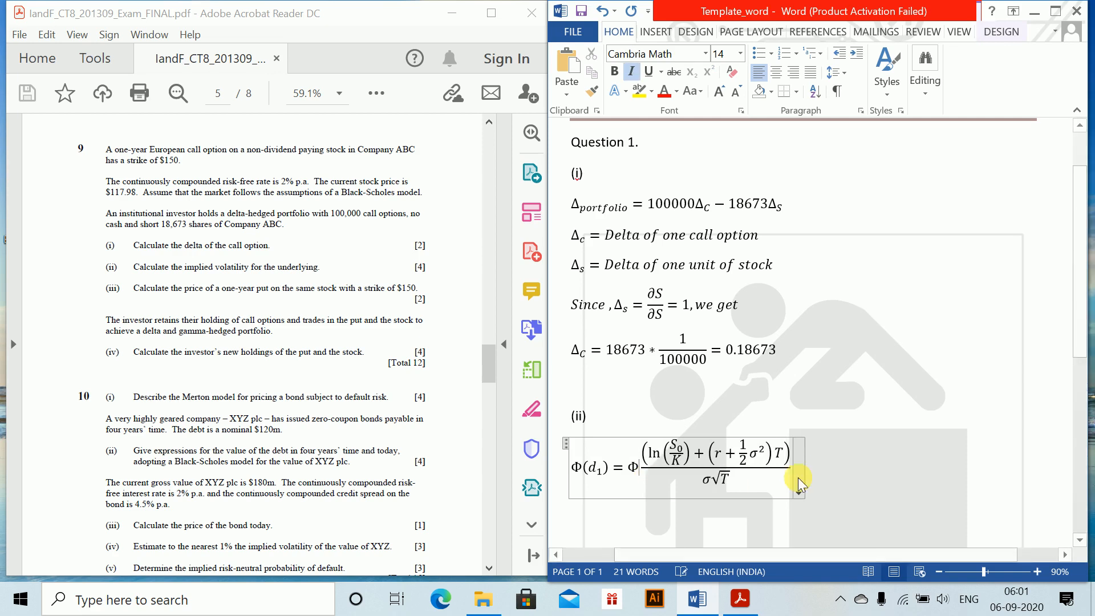
pyautogui.write('(')
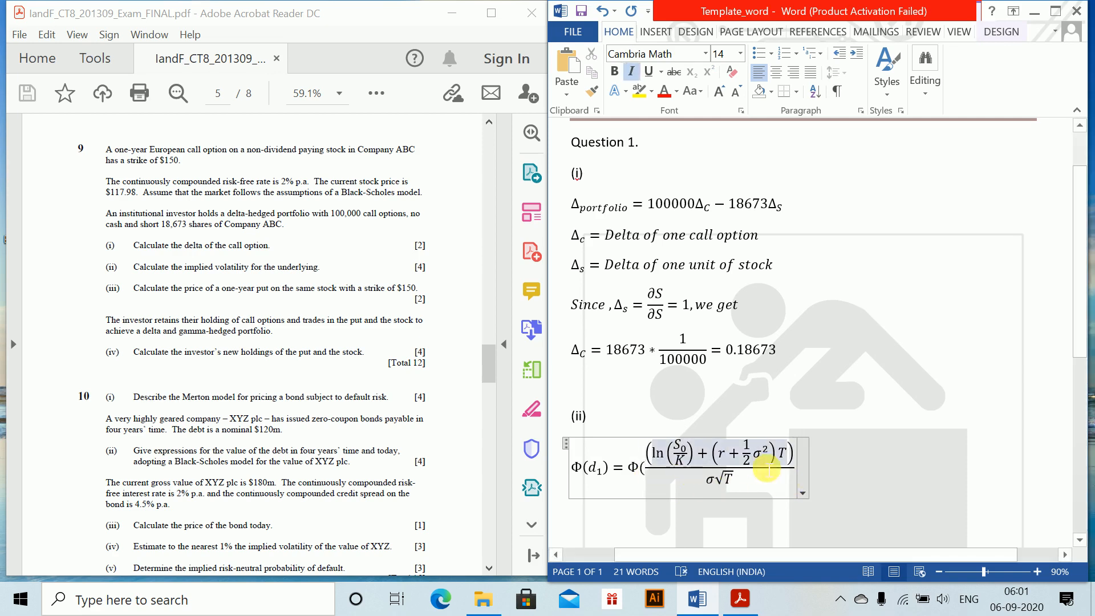
pyautogui.press('Right')
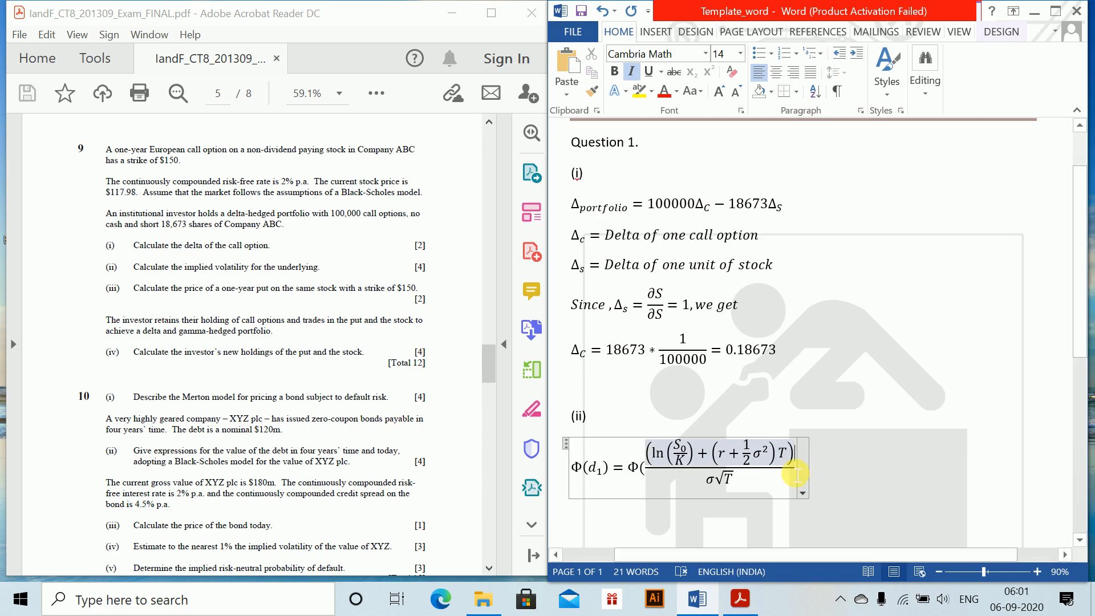
pyautogui.press('Right')
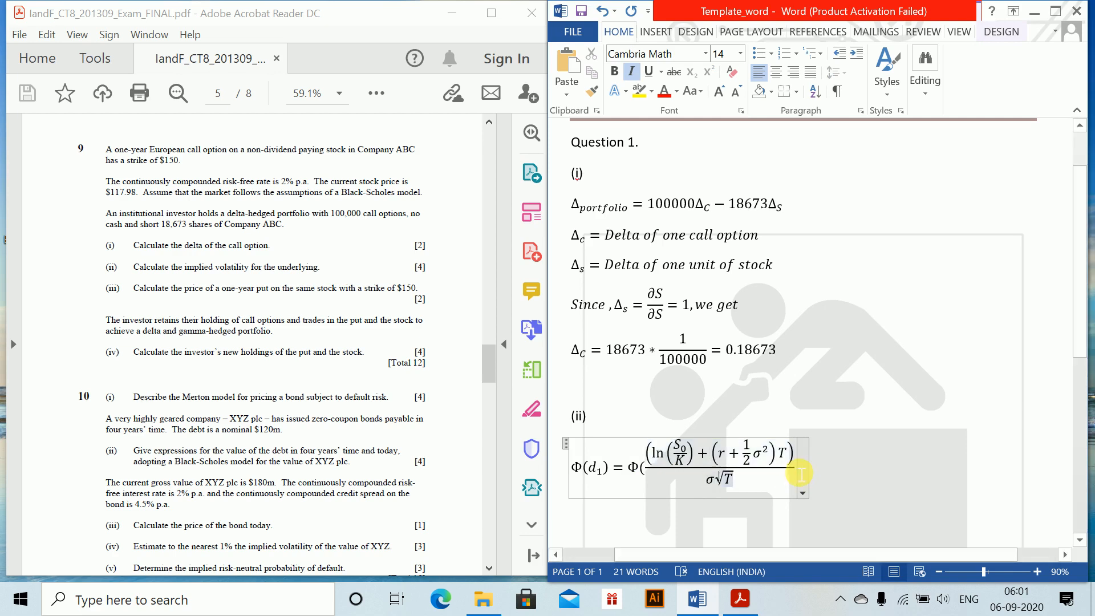
pyautogui.press('Right')
pyautogui.press('Right')
pyautogui.write(')')
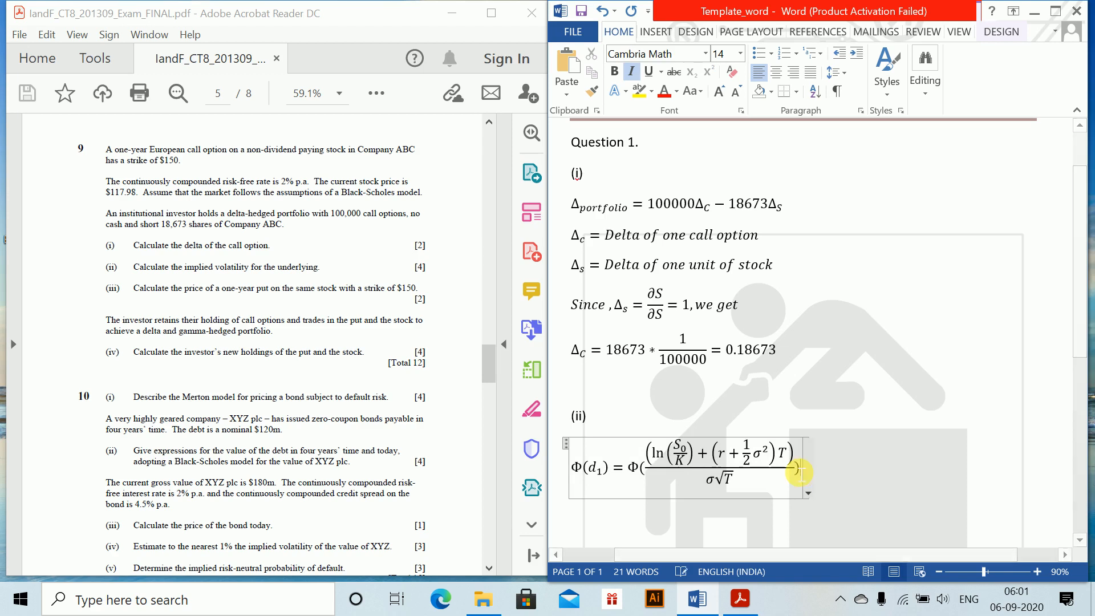
pyautogui.press('space')
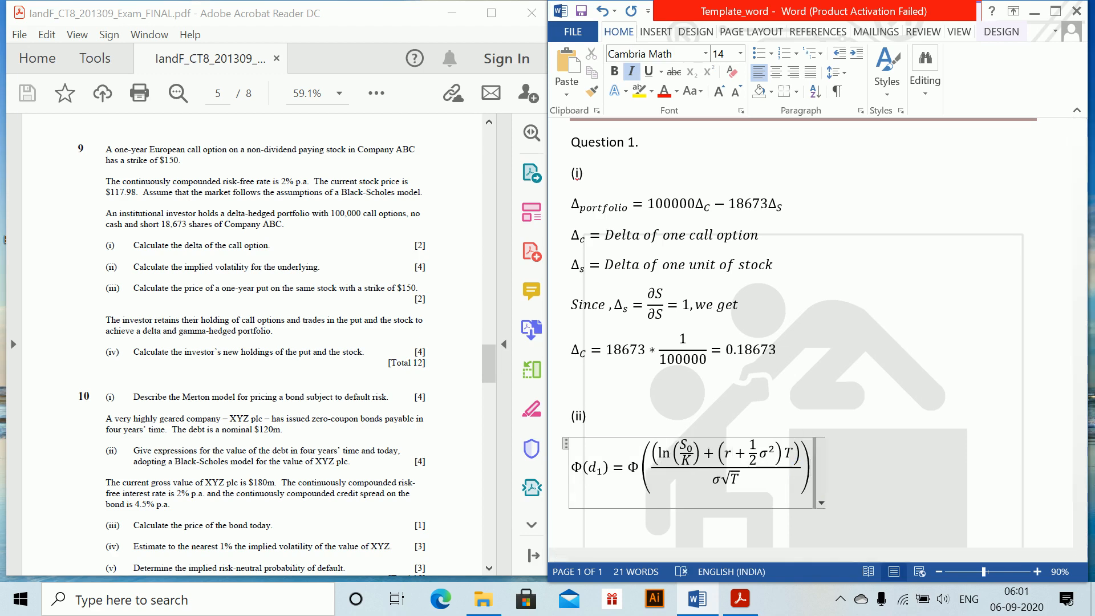
# Extend the Φ(d_1) equation with = and a copy of the bracketed Φ expression
pyautogui.write('=')
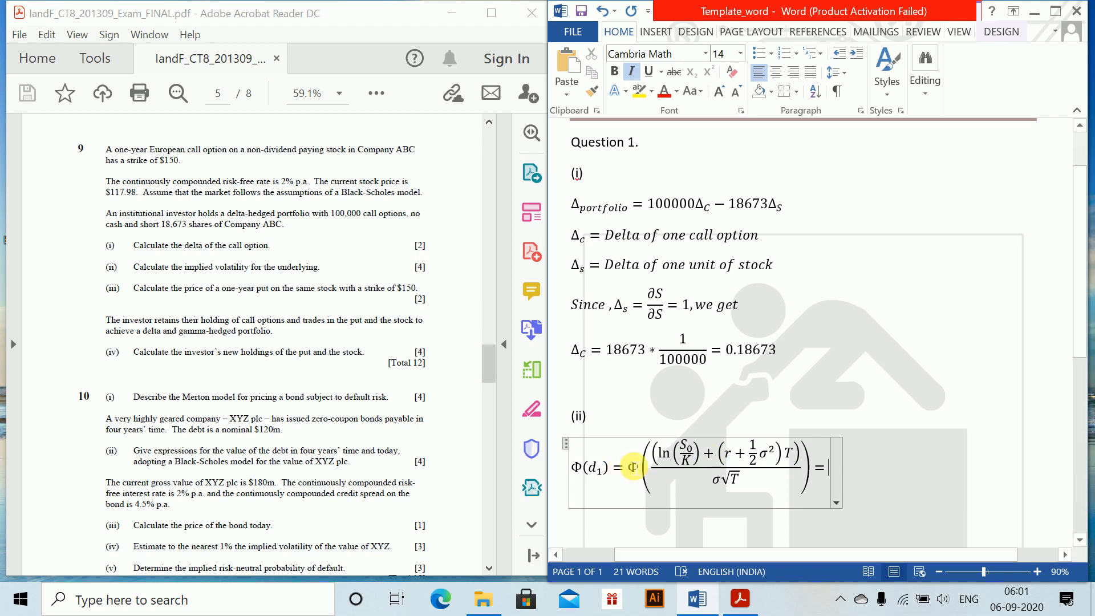
pyautogui.moveTo(638, 466); pyautogui.dragTo(698, 481)
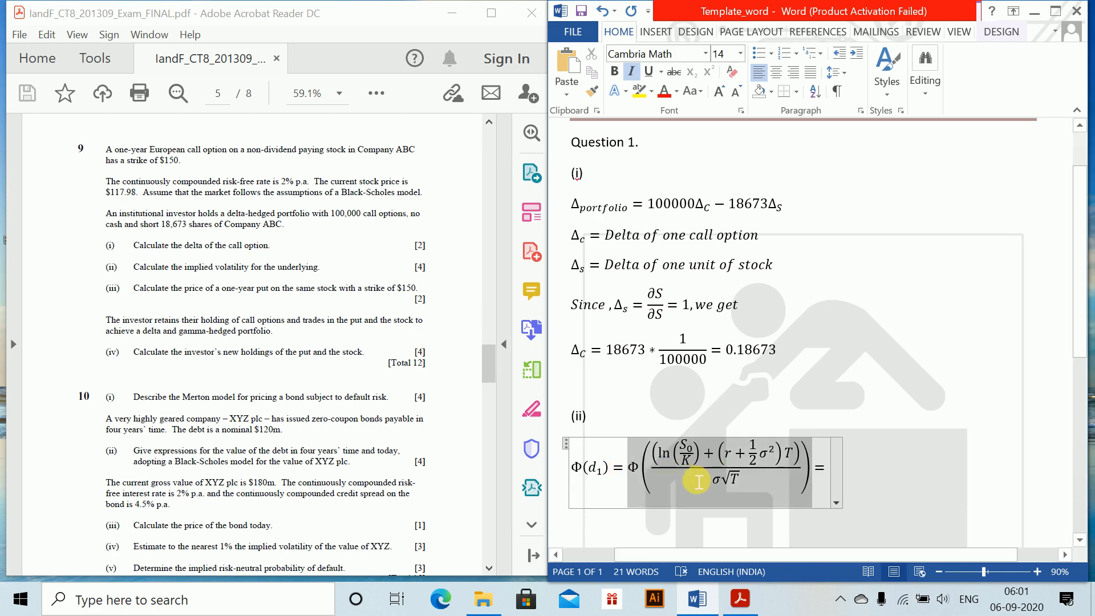
pyautogui.click(824, 466)
pyautogui.hotkey('ctrl', 'v')
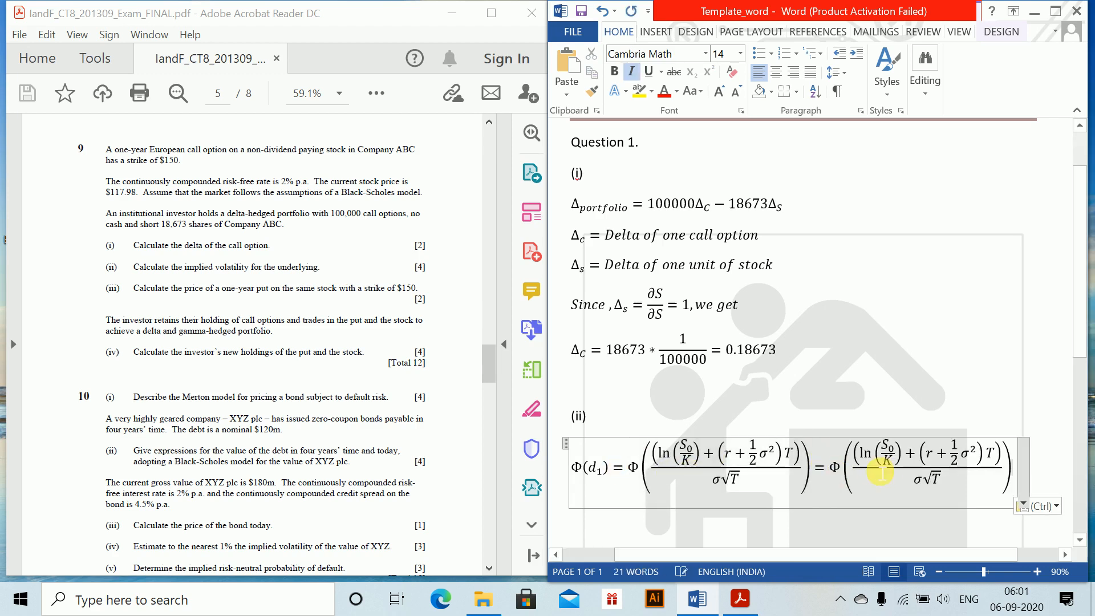
# Replace S_0 with 117.98 and K with 150 in the copied expression
pyautogui.doubleClick(891, 452)
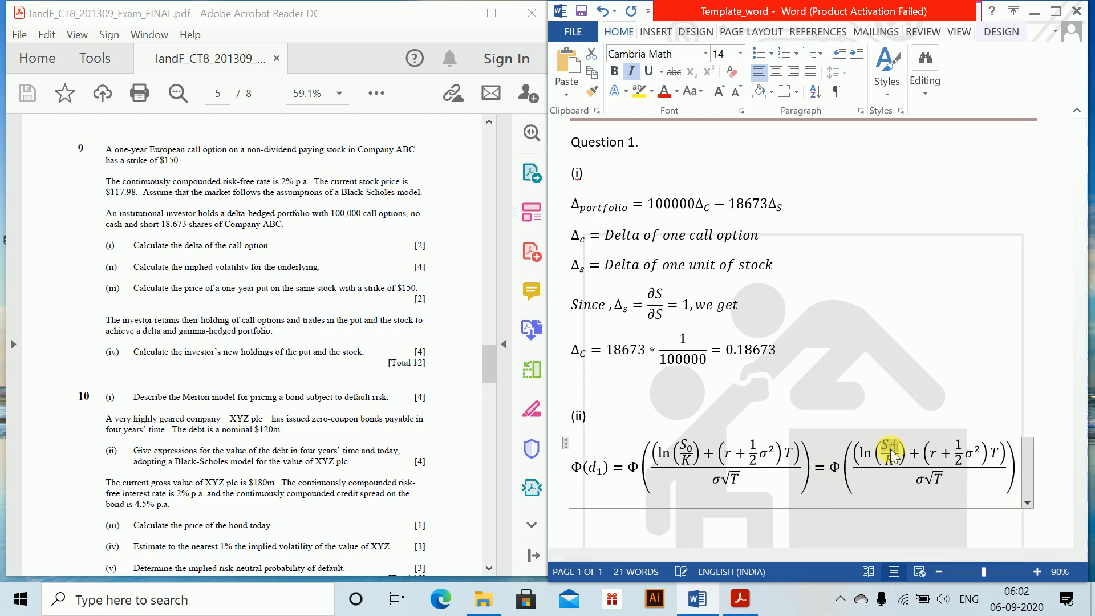
pyautogui.write('117.98')
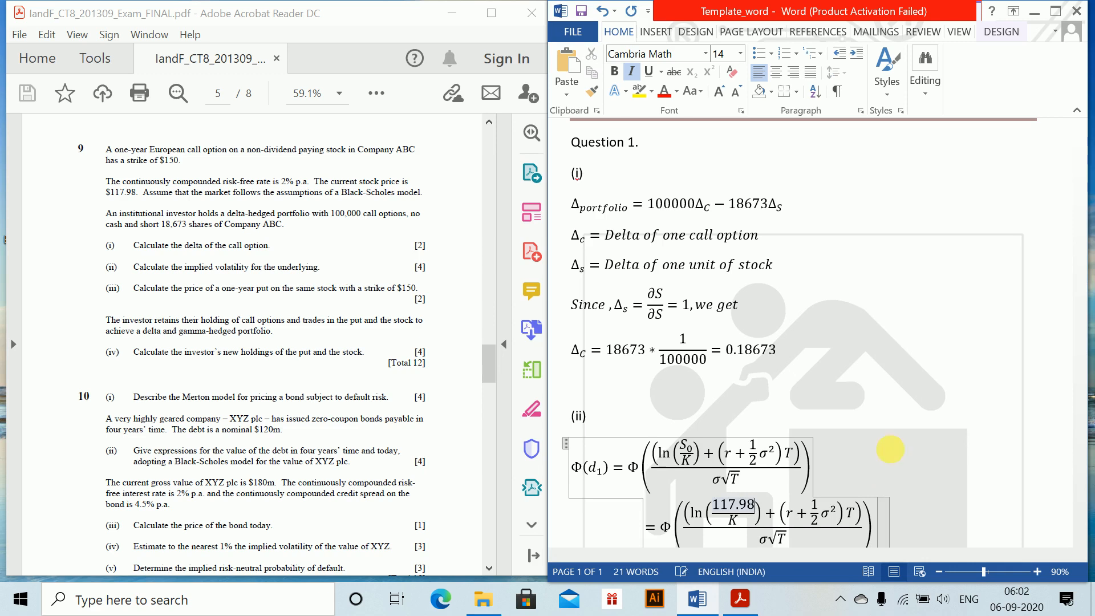
pyautogui.press('Down')
pyautogui.press('BackSpace')
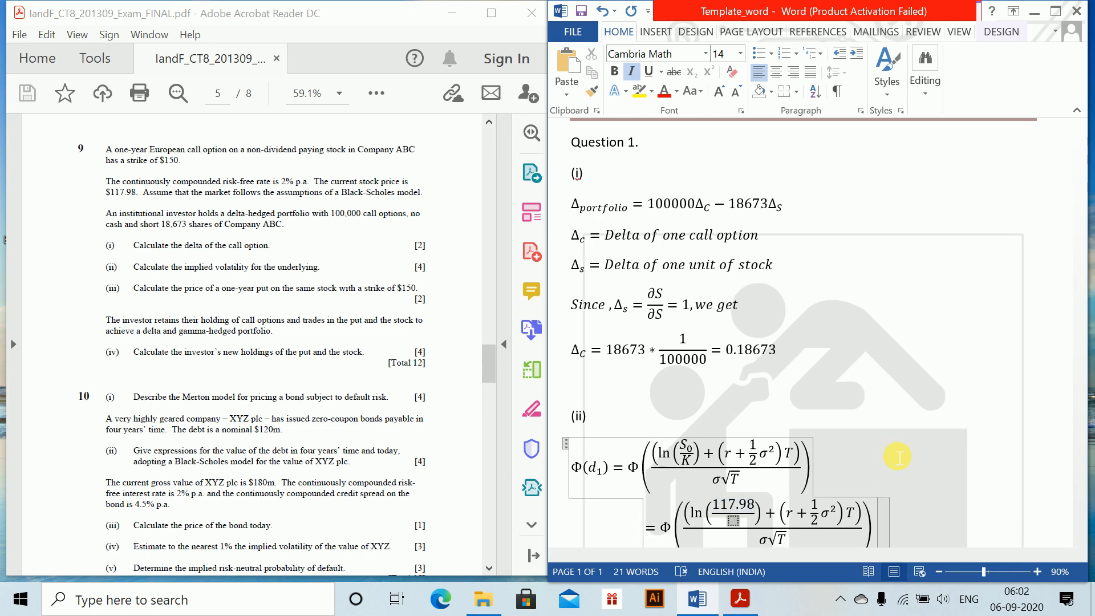
pyautogui.write('150')
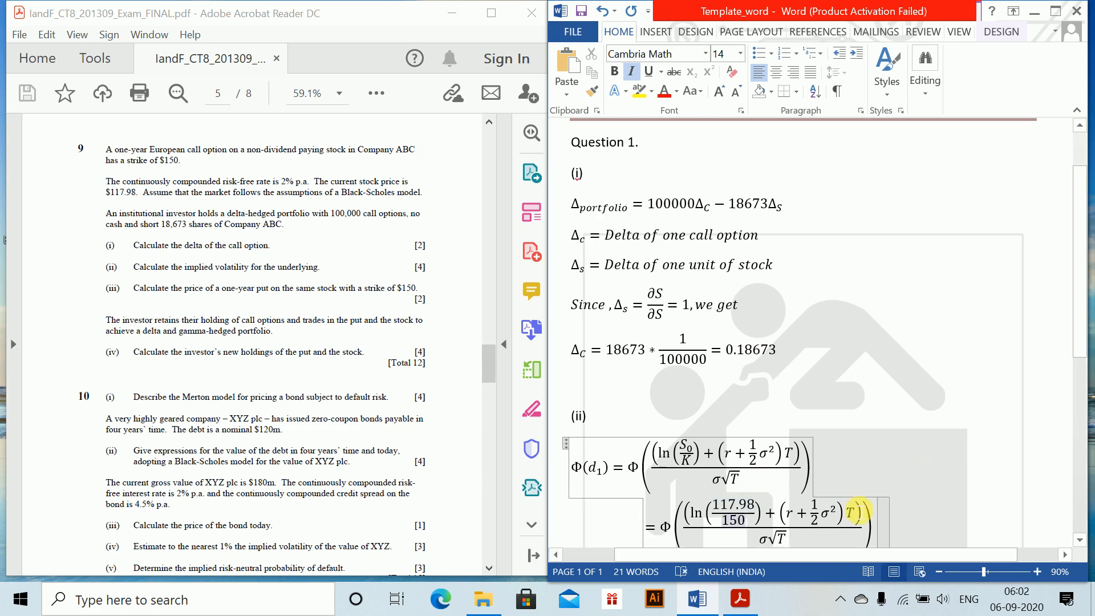
# Substitute 0.02 for r and 1 for T in the copied expression's numerator
pyautogui.click(796, 520)
pyautogui.press('BackSpace')
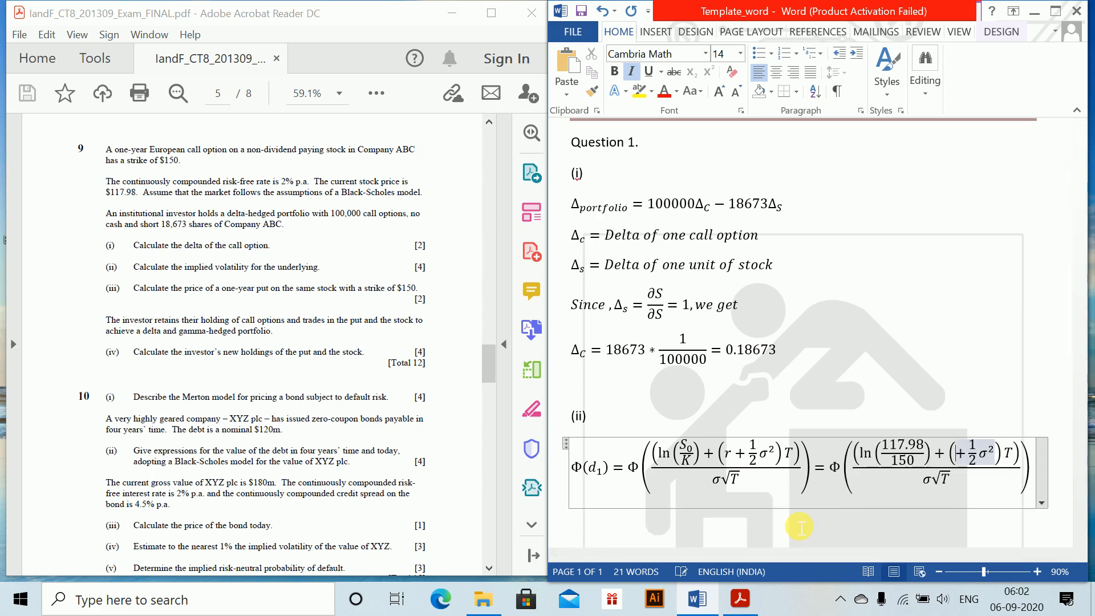
pyautogui.write('0.02')
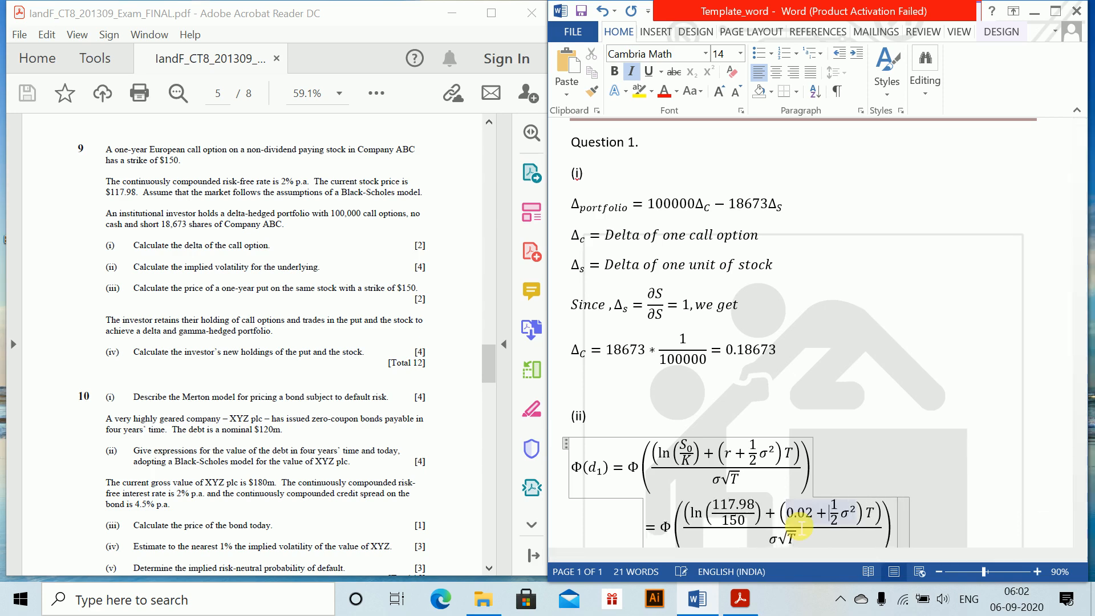
pyautogui.press('Right')
pyautogui.press('Right')
pyautogui.press('Right')
pyautogui.press('Right')
pyautogui.press('Right')
pyautogui.press('Right')
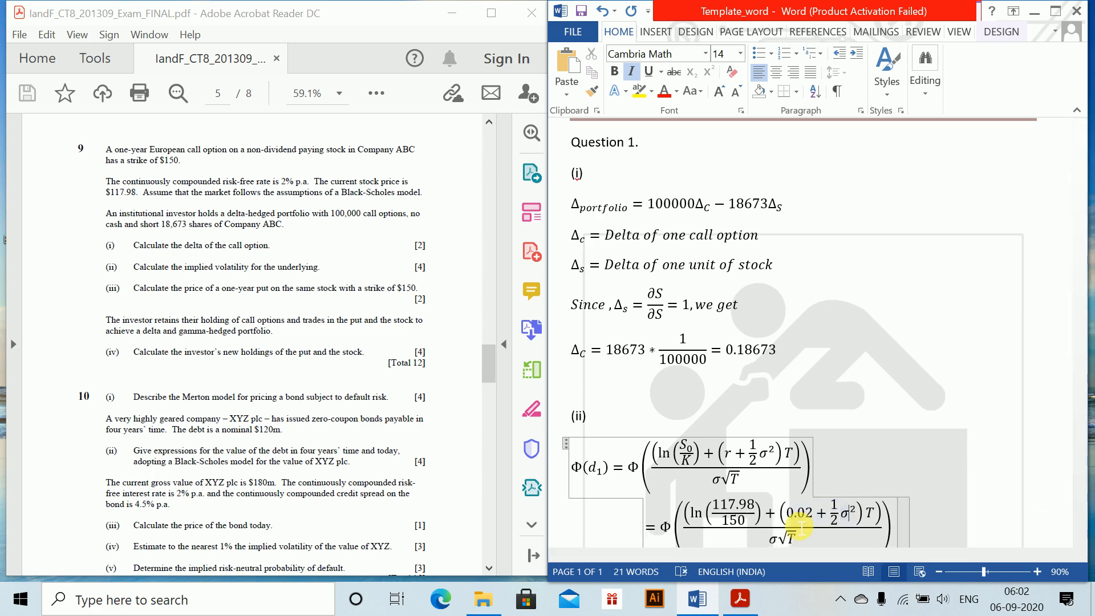
pyautogui.press('Right')
pyautogui.press('Right')
pyautogui.press('Right')
pyautogui.press('Right')
pyautogui.press('Right')
pyautogui.press('BackSpace')
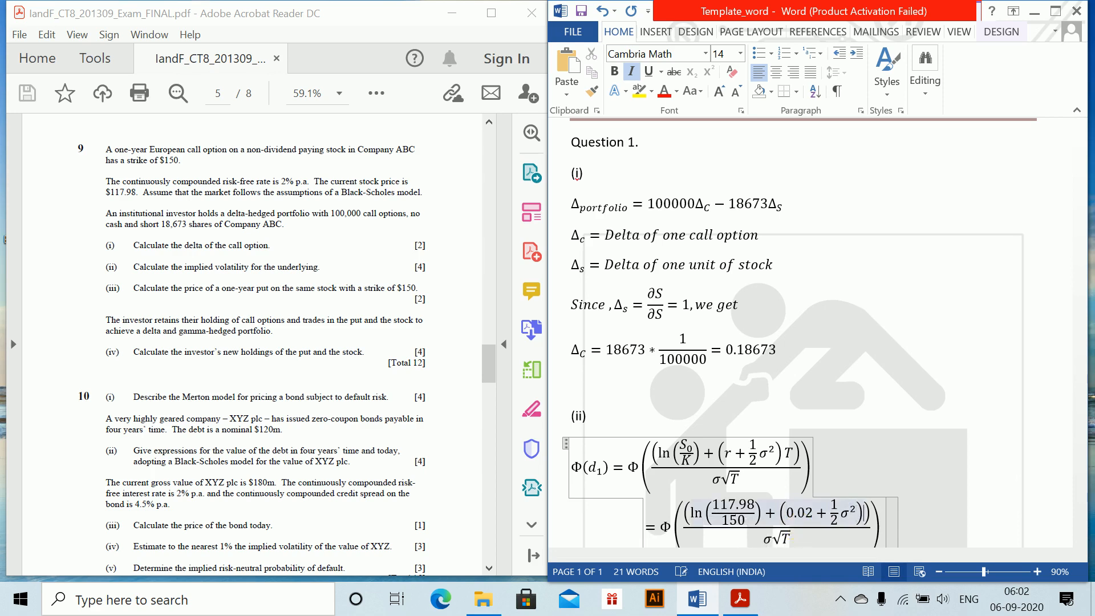
pyautogui.write('1')
# Remove √T from the copied expression's denominator, leaving only σ
pyautogui.press('Down')
pyautogui.press('Left')
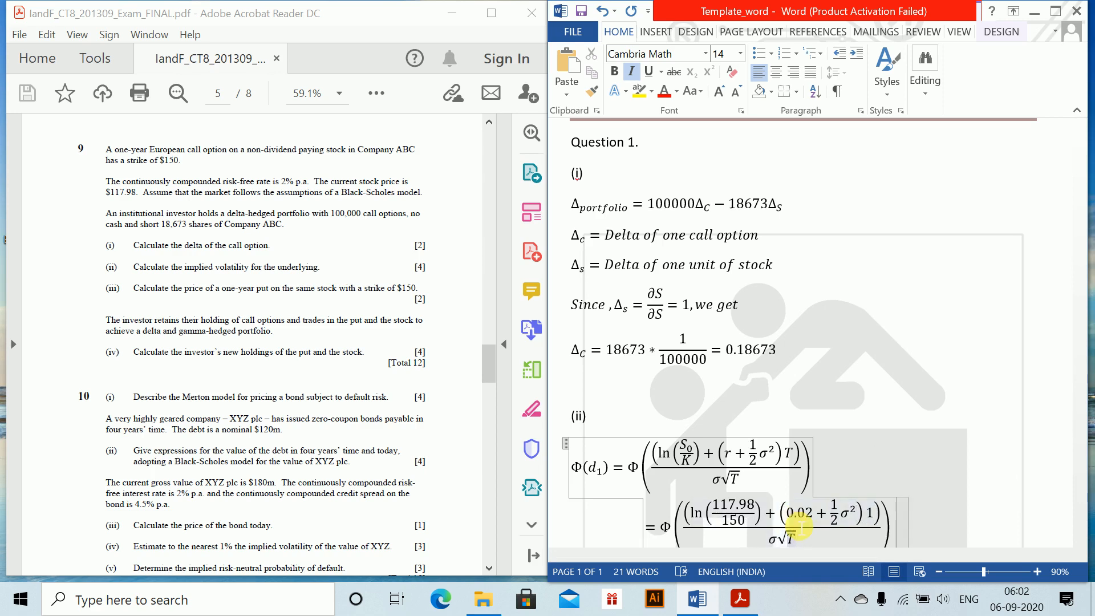
pyautogui.press('BackSpace')
pyautogui.press('BackSpace')
pyautogui.press('BackSpace')
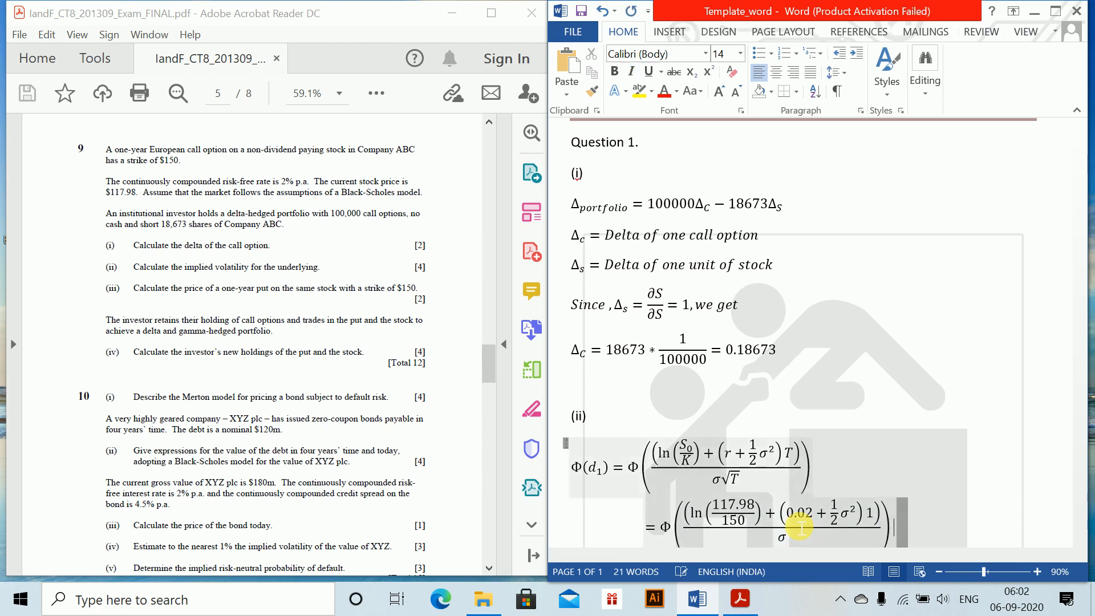
# Add = 0.18673 after the Φ(d_1) equation and end the line
pyautogui.press('Right')
pyautogui.write('=')
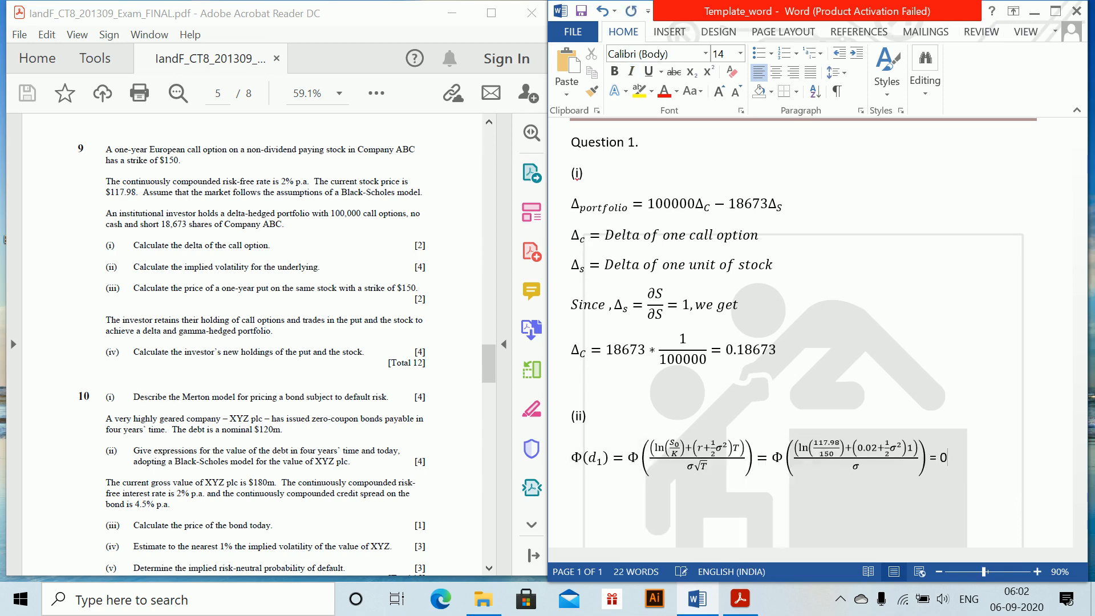
pyautogui.write(' 0.18673')
pyautogui.press('Return')
# Start a new equation below with = followed by a copy of the substituted fraction without Φ
pyautogui.hotkey('alt', '=')
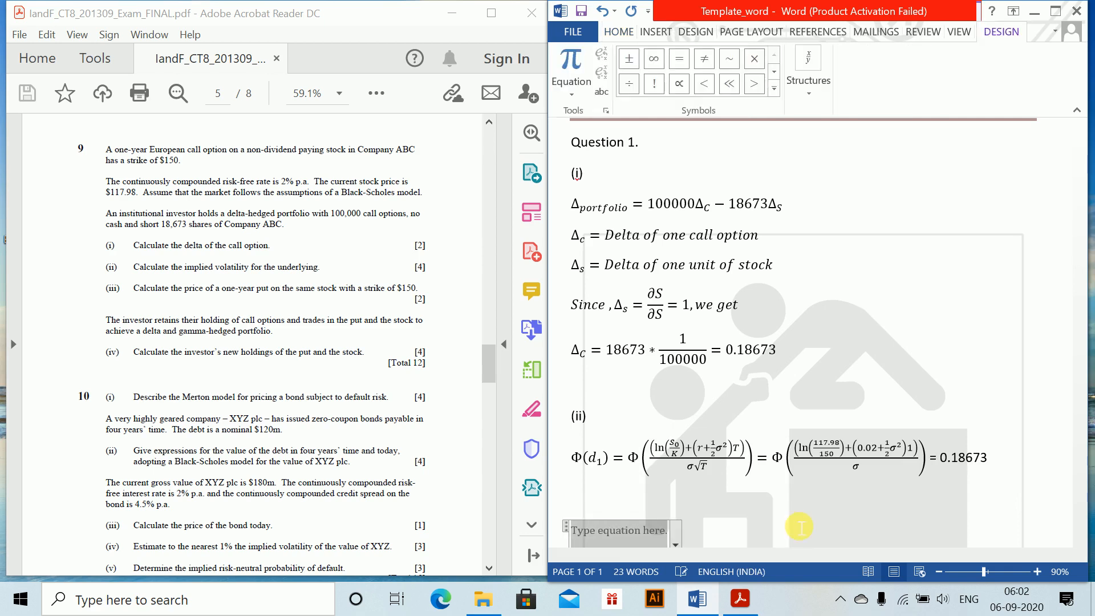
pyautogui.write('=')
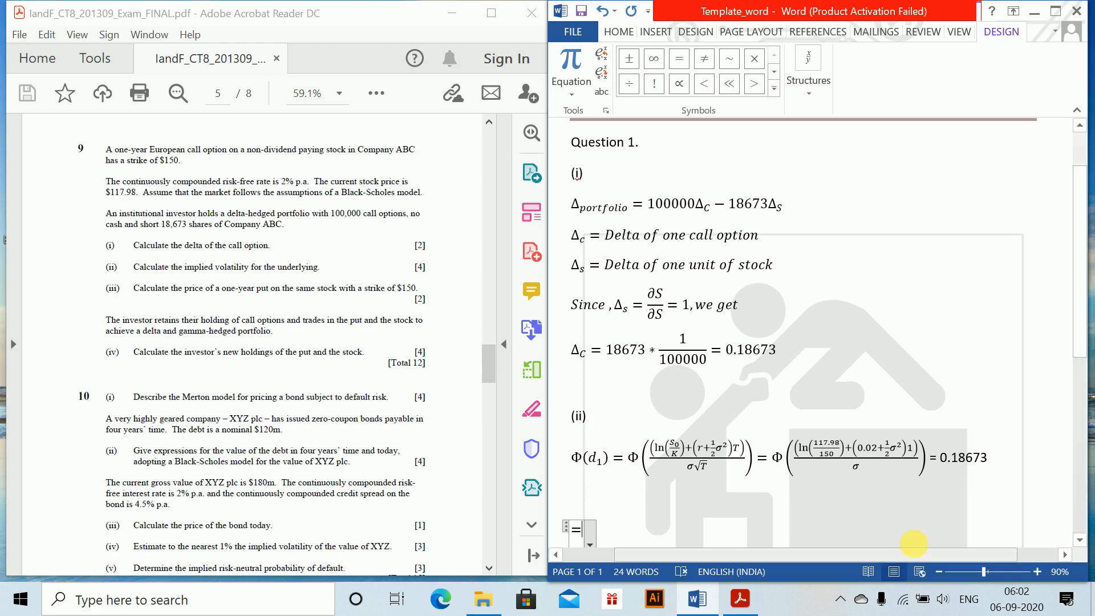
pyautogui.moveTo(812, 454); pyautogui.dragTo(824, 471)
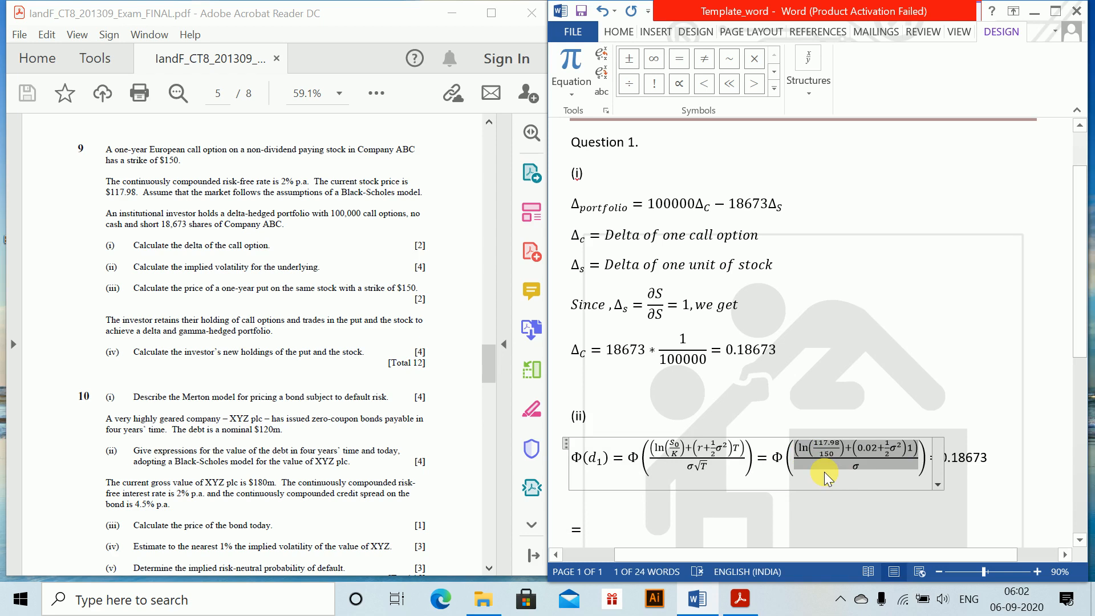
pyautogui.click(620, 535)
pyautogui.press('BackSpace')
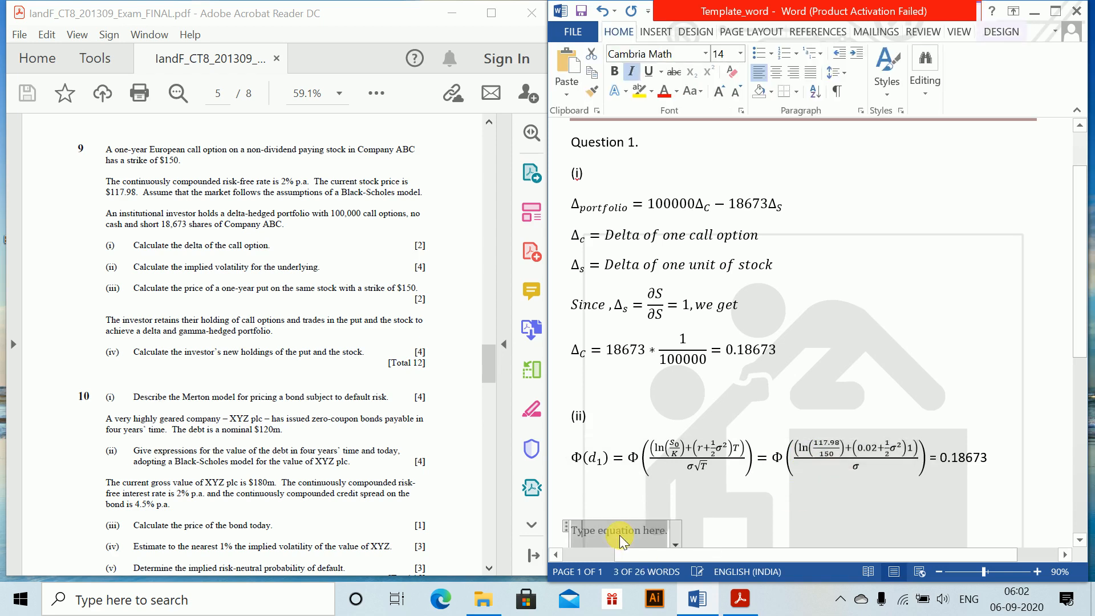
pyautogui.press('BackSpace')
pyautogui.hotkey('alt', '=')
pyautogui.write('=')
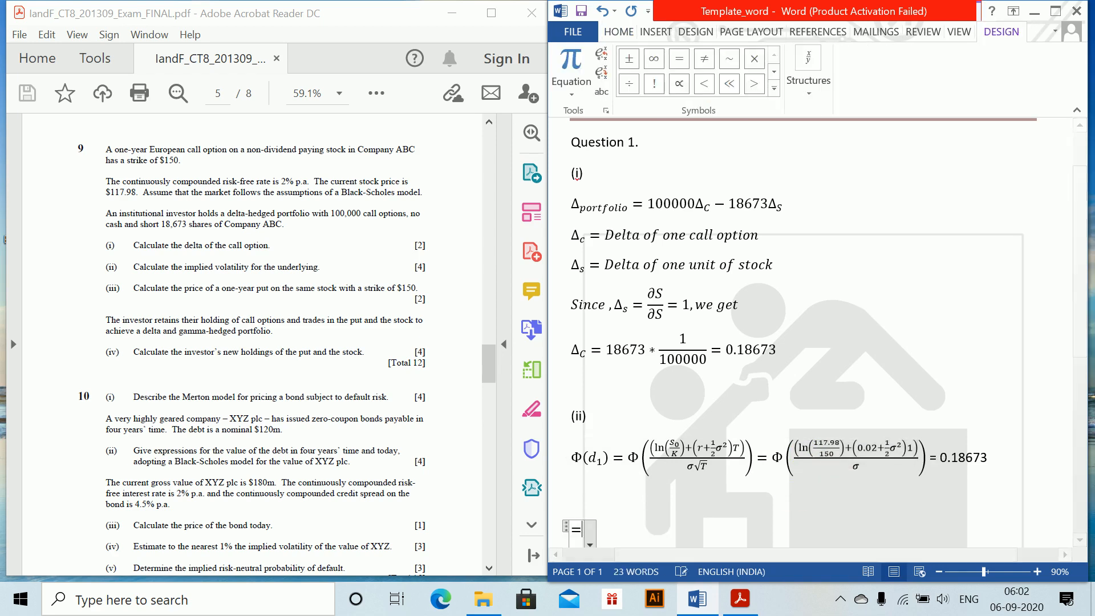
pyautogui.hotkey('ctrl', 'v')
# Complete the new equation with = Φ^(-1) 0.18673, the -1 as a superscript, and end the line
pyautogui.write('=\\Phi')
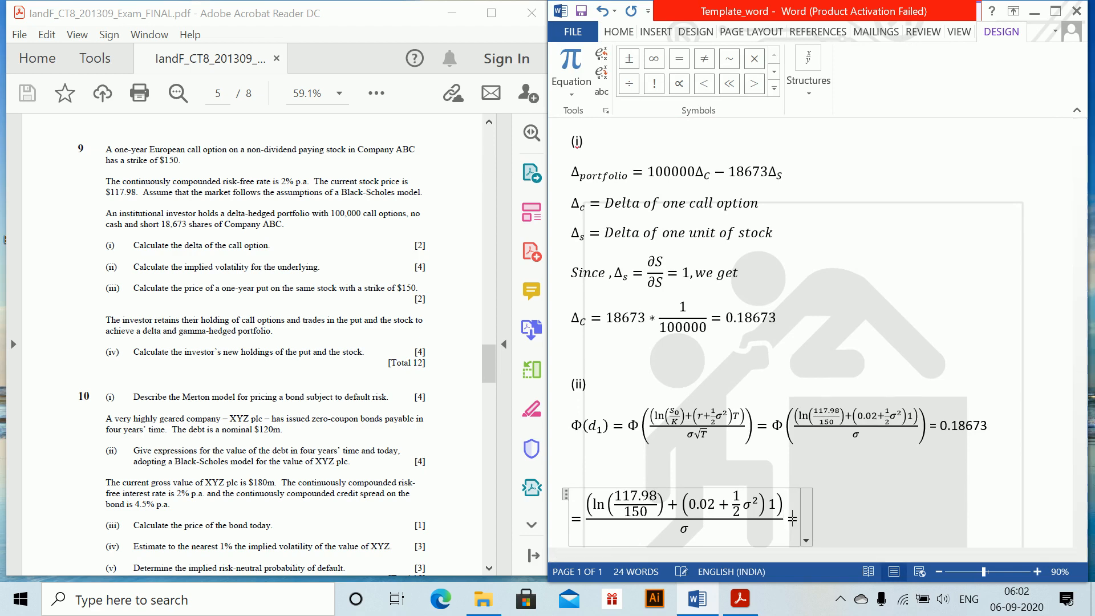
pyautogui.press('space')
pyautogui.write('^(-1)')
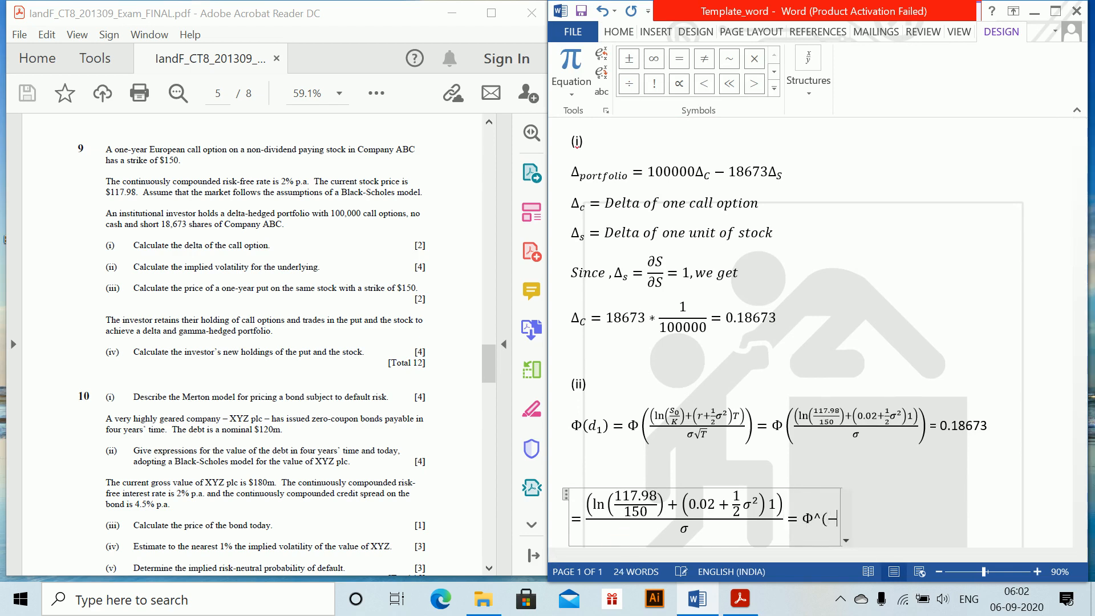
pyautogui.press('space')
pyautogui.write('0.')
pyautogui.write('86')
pyautogui.press('BackSpace')
pyautogui.press('BackSpace')
pyautogui.write('18673')
pyautogui.press('Return')
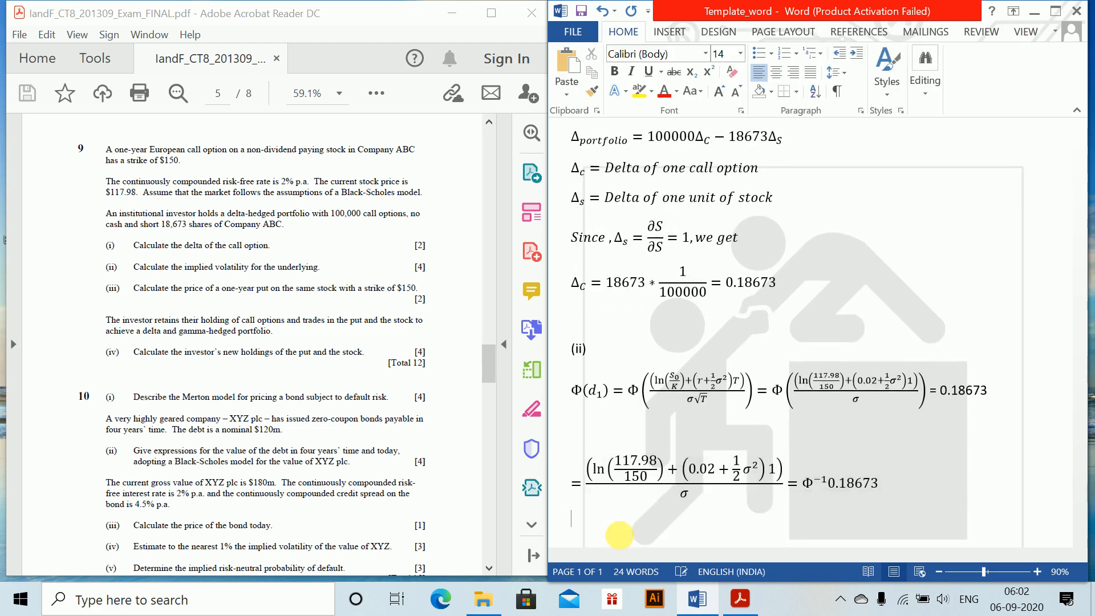
# Add = 0.89 after Φ^(-1) 0.18673 in the inverse normal equation
pyautogui.hotkey('alt', '=')
pyautogui.write('=')
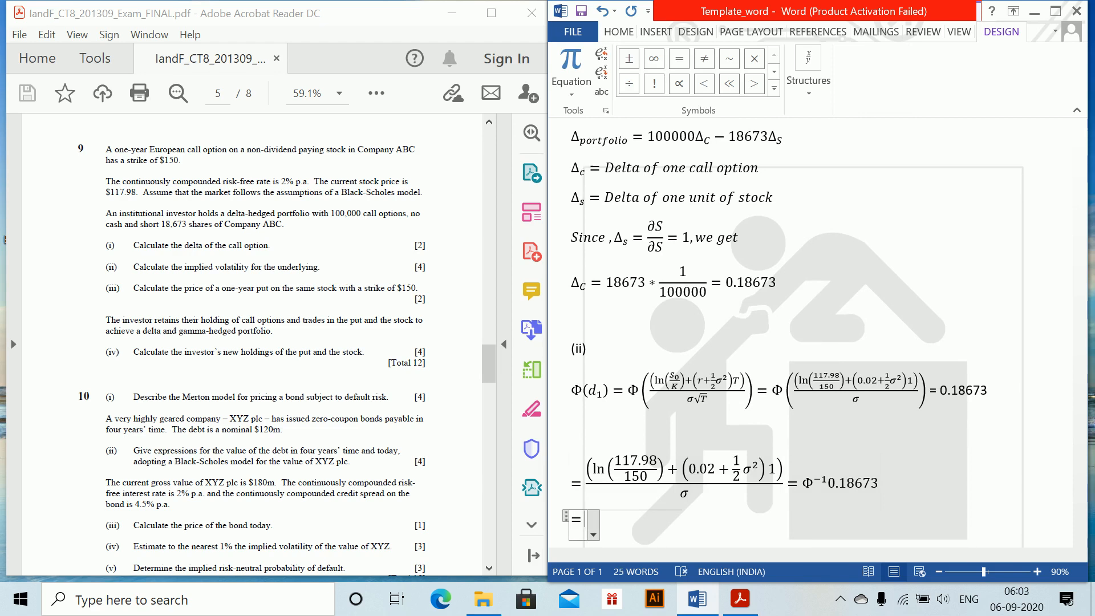
pyautogui.click(893, 491)
pyautogui.write('= 0.')
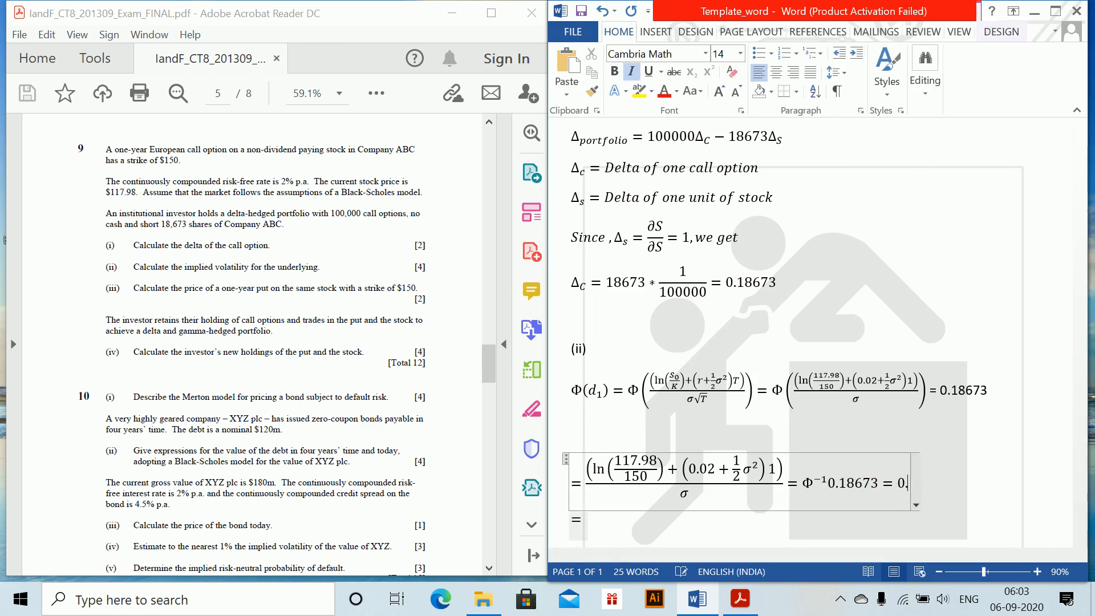
pyautogui.write('89')
# Start a new equation below the inverse normal line with −0.22012 + 1/2 σ^2, the half as a stacked fraction
pyautogui.press('Down')
pyautogui.hotkey('alt', '=')
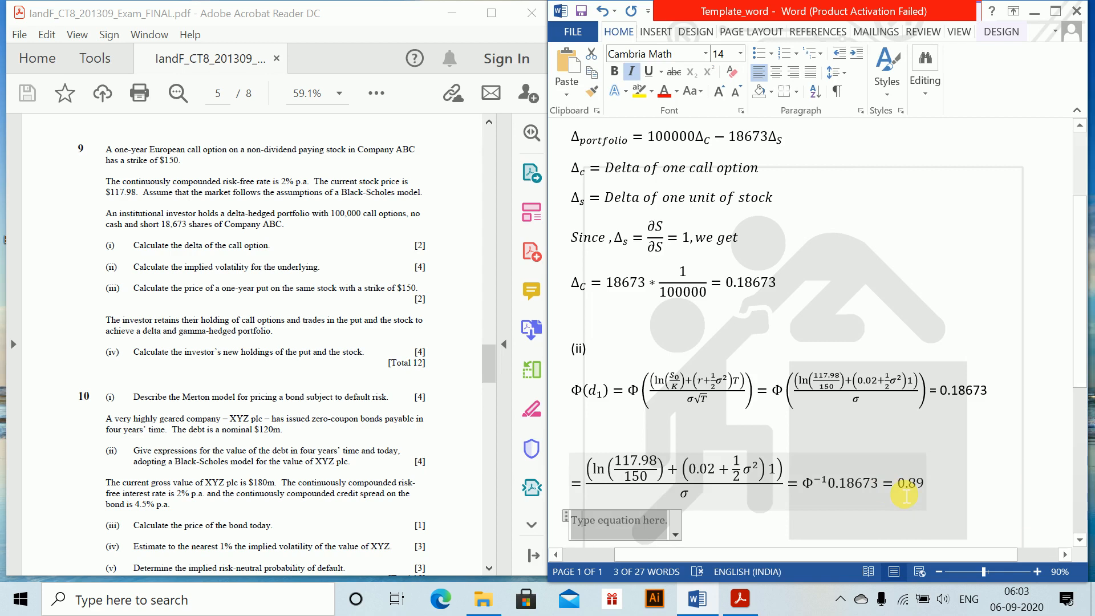
pyautogui.write('-0.2')
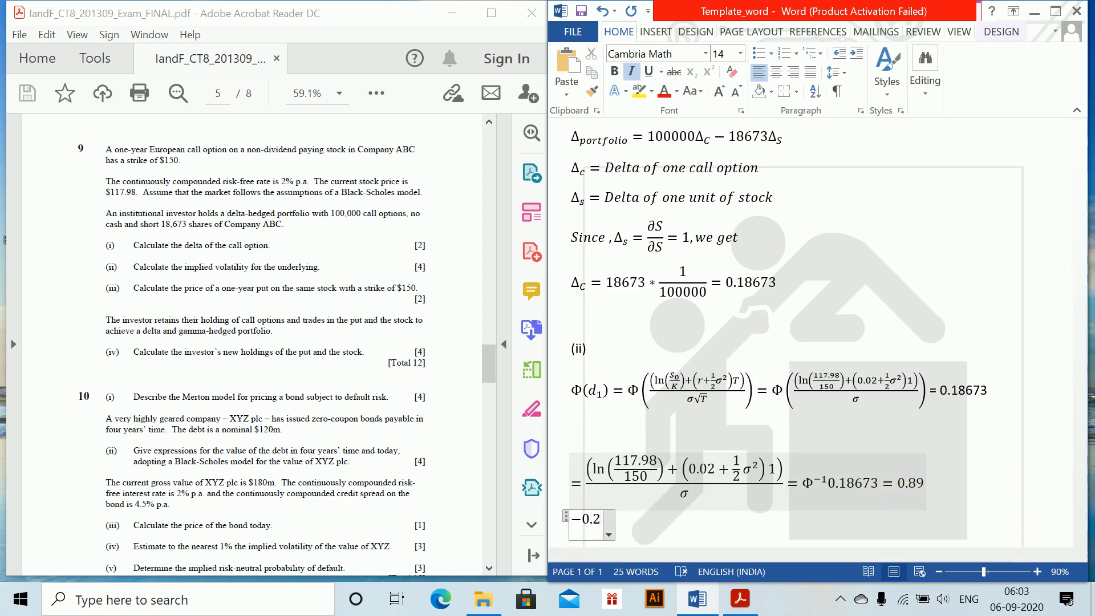
pyautogui.write('2012')
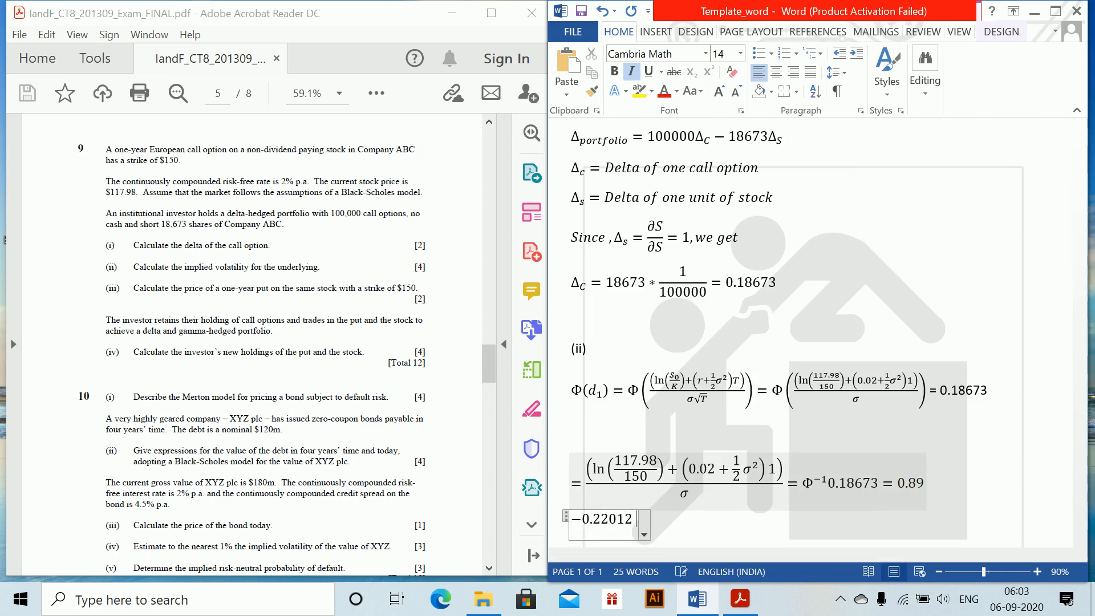
pyautogui.write('+1/')
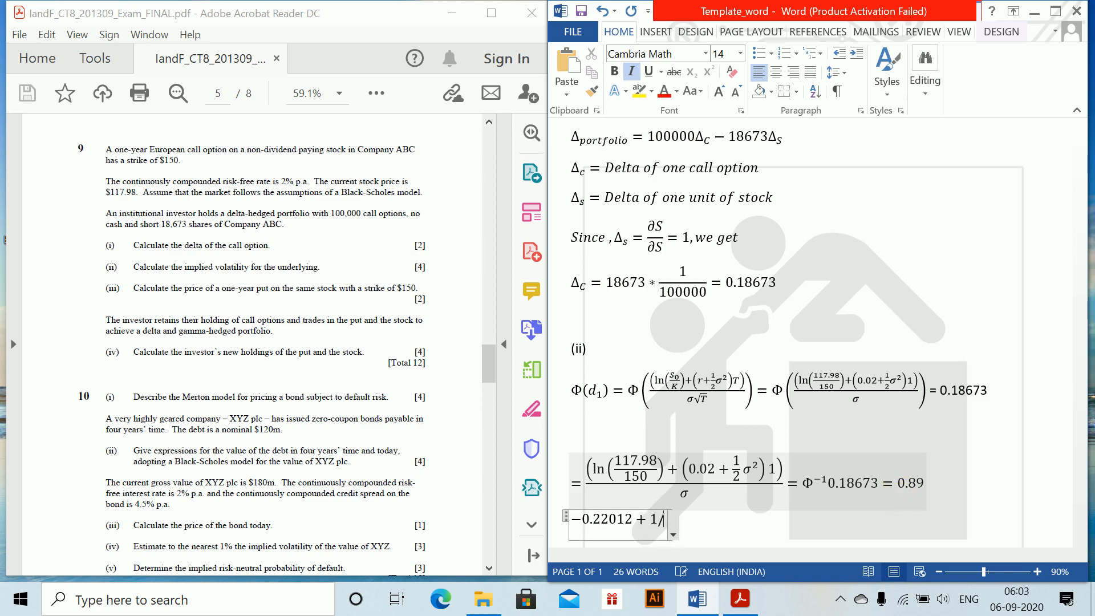
pyautogui.write('/2')
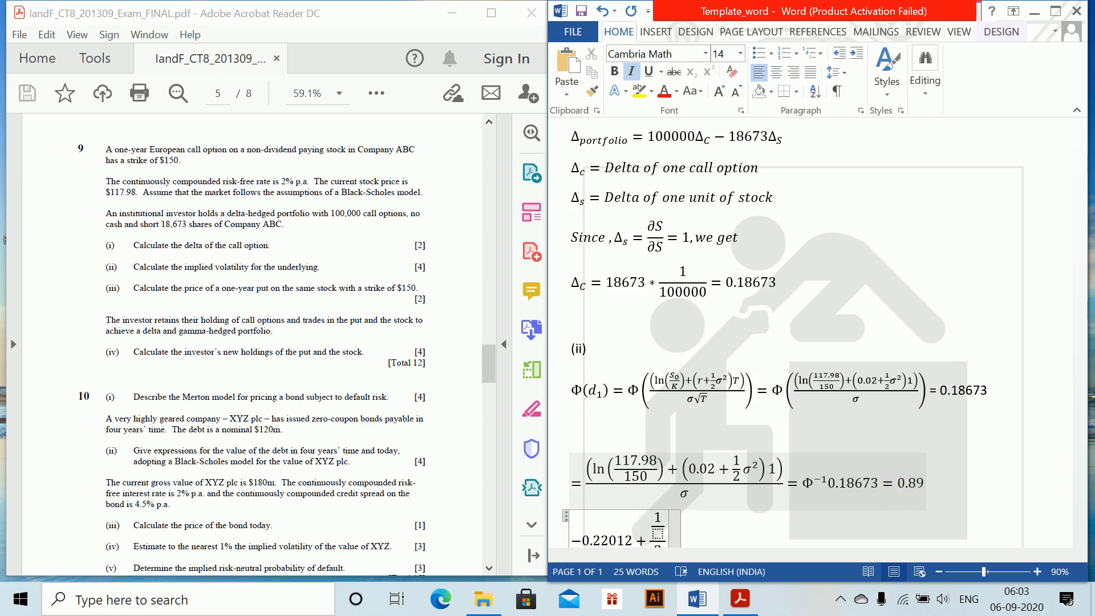
pyautogui.hotkey('ctrl', 'z')
pyautogui.hotkey('ctrl', 'z')
pyautogui.hotkey('ctrl', 'z')
pyautogui.hotkey('ctrl', 'z')
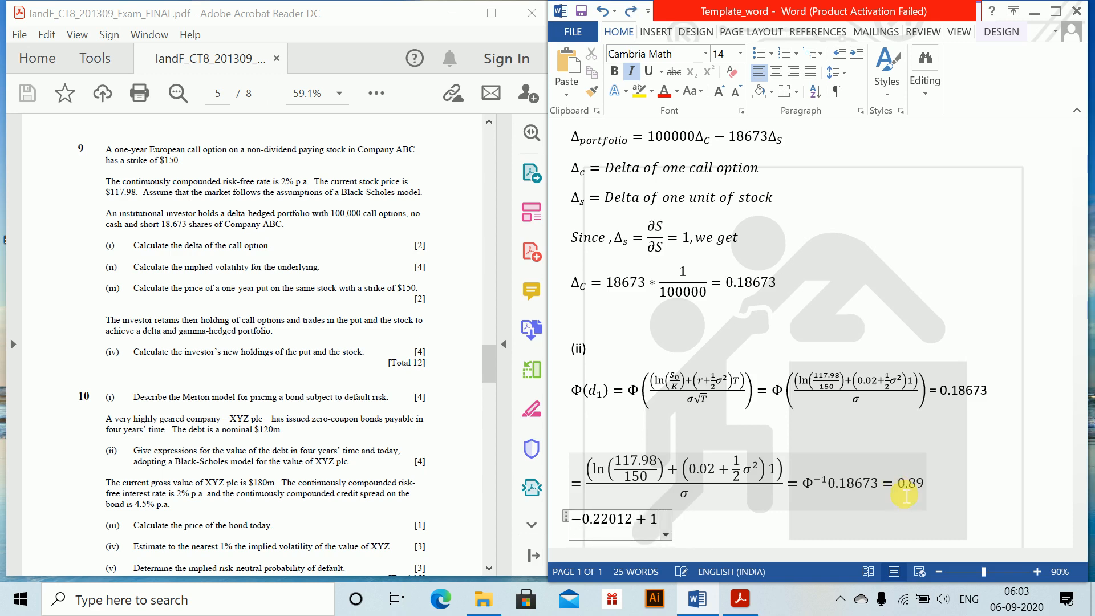
pyautogui.write('/2 \\sig')
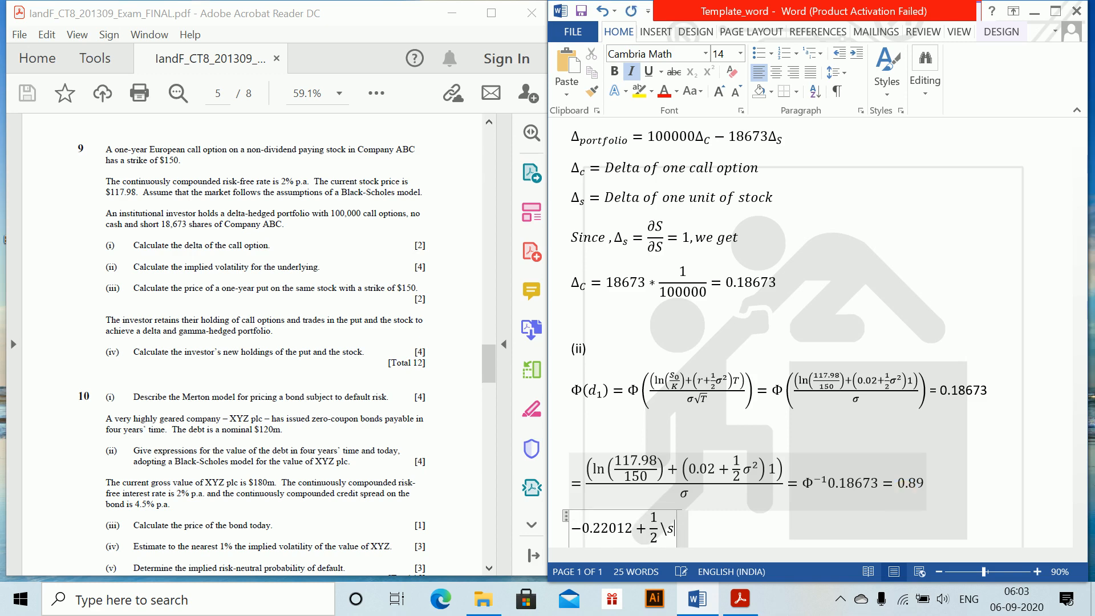
pyautogui.write('ma^2 =')
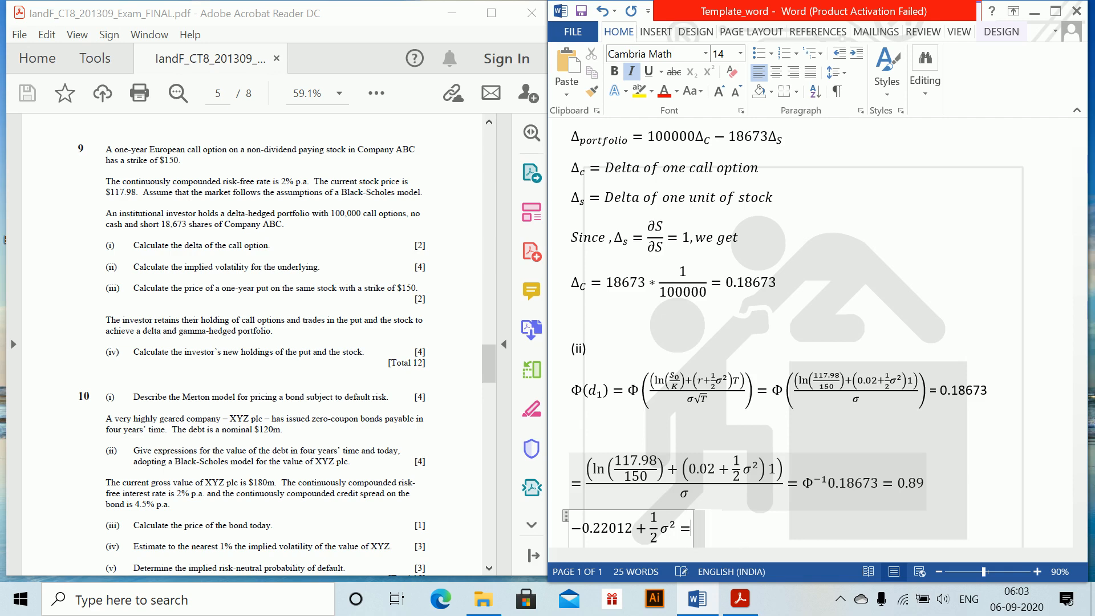
pyautogui.write(' -0.89\\sigma')
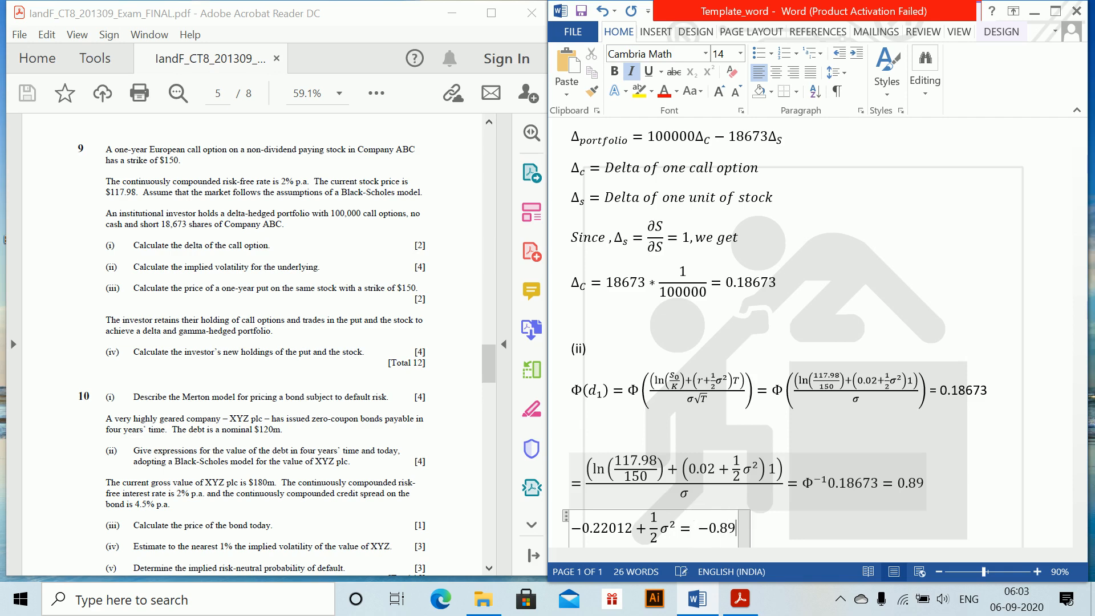
# Complete the −0.22012 + 1/2 σ^2 equation with = −0.89σ and leave it
pyautogui.click(910, 494)
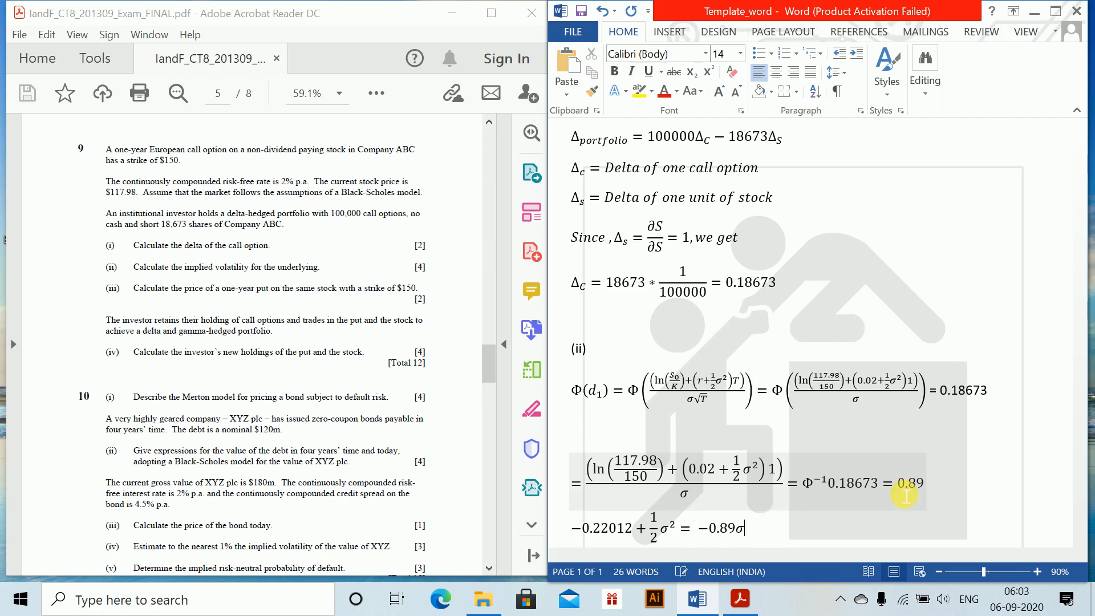
# Write the quadratic = 1/2 σ^2 + 0.9σ − 0.22012 = 0 as a new equation below and end the line
pyautogui.scroll(-1, 907, 490)
pyautogui.hotkey('alt', '=')
pyautogui.write('=')
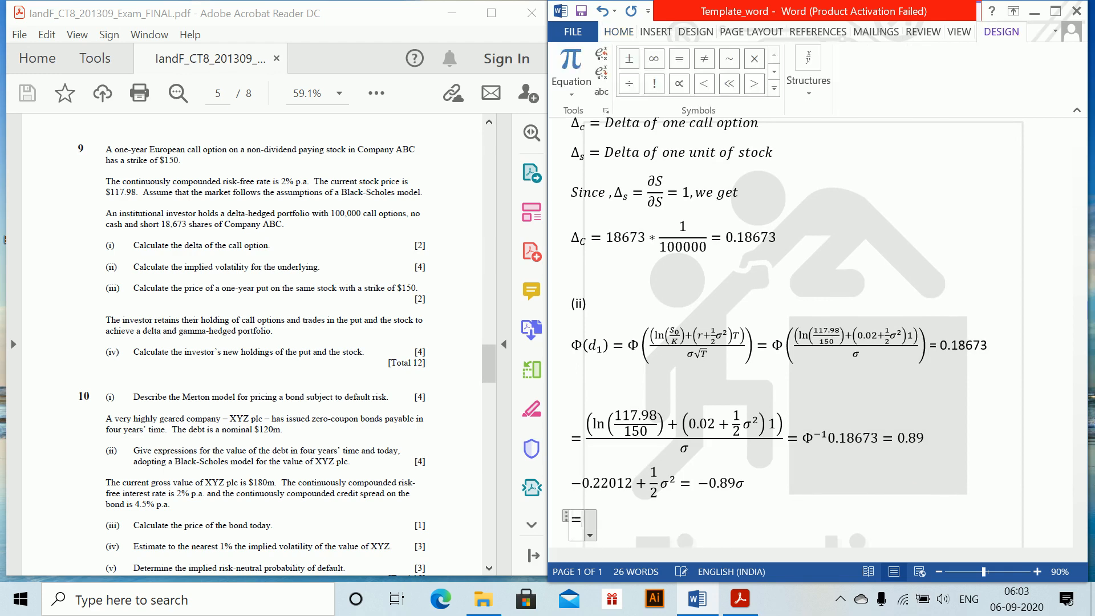
pyautogui.write('1/2')
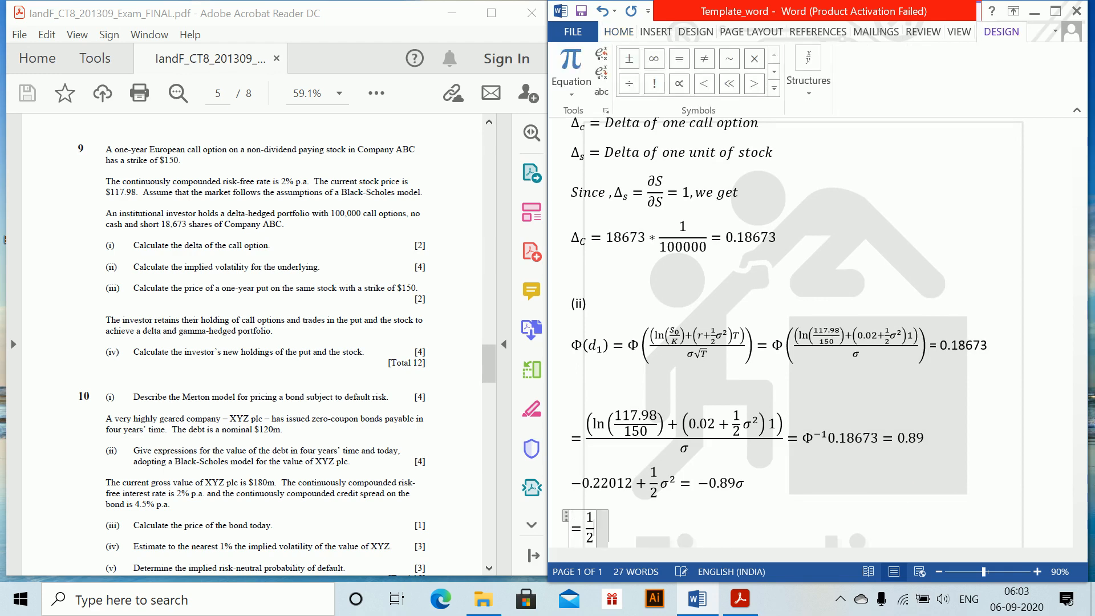
pyautogui.write(' \\sigma^2')
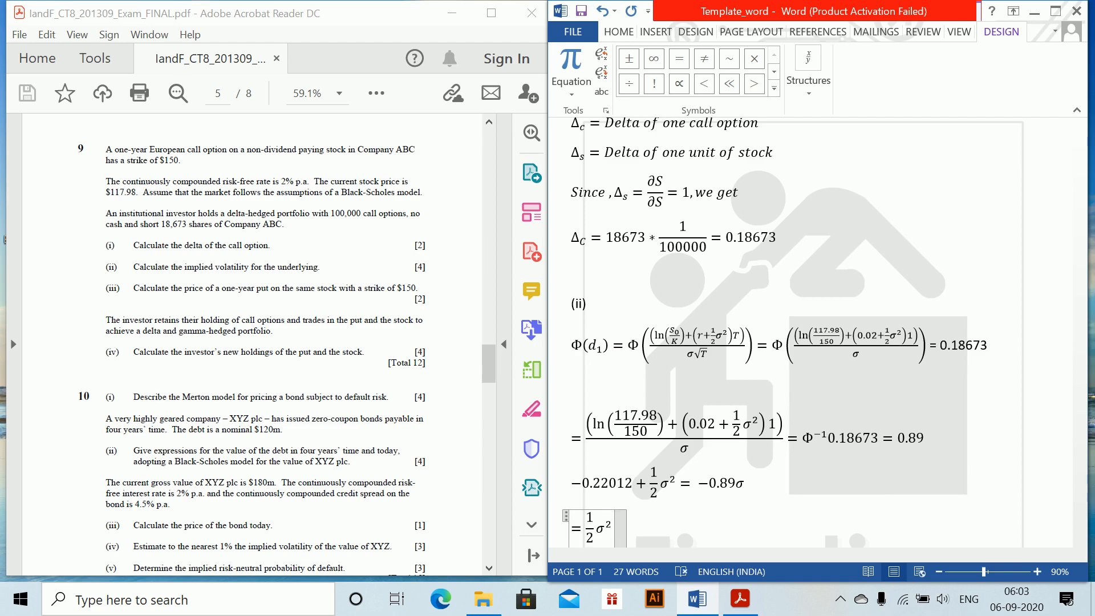
pyautogui.write('+0.9')
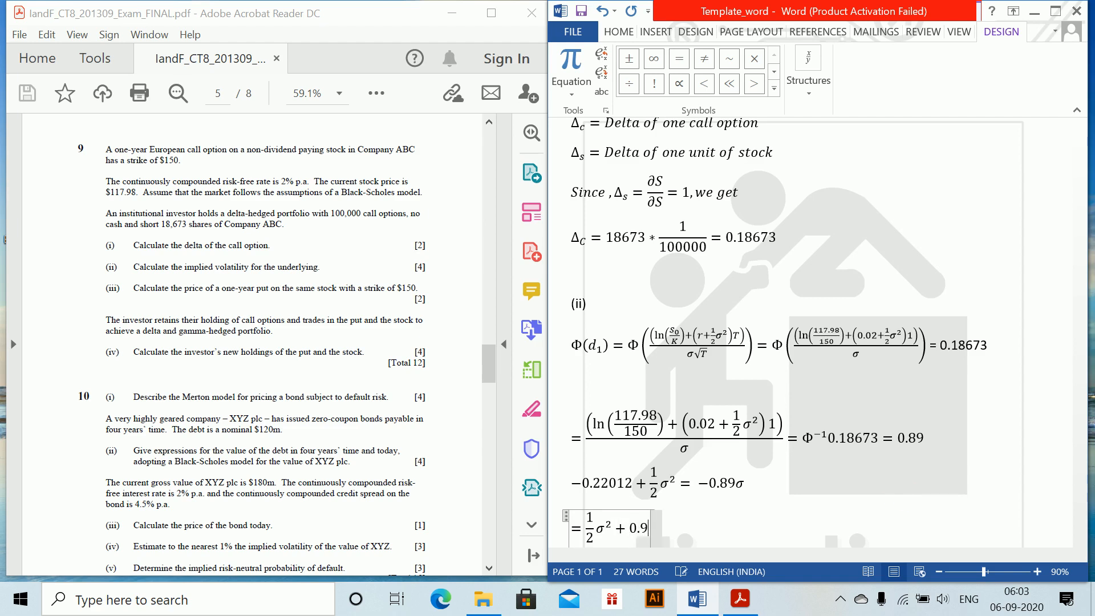
pyautogui.write('\\sigma ')
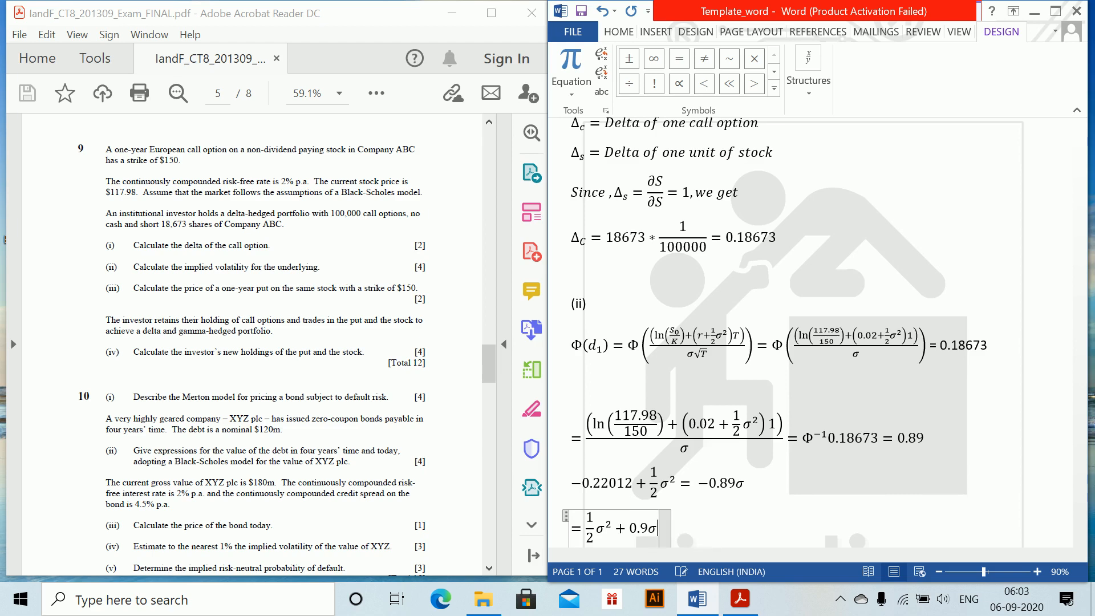
pyautogui.write('-0.22')
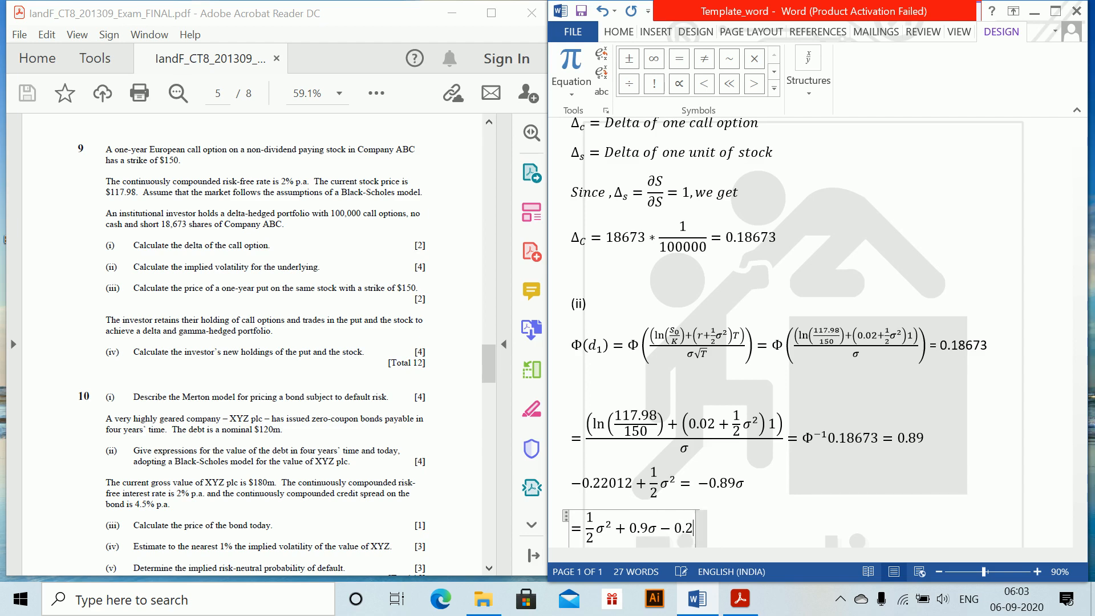
pyautogui.write('012')
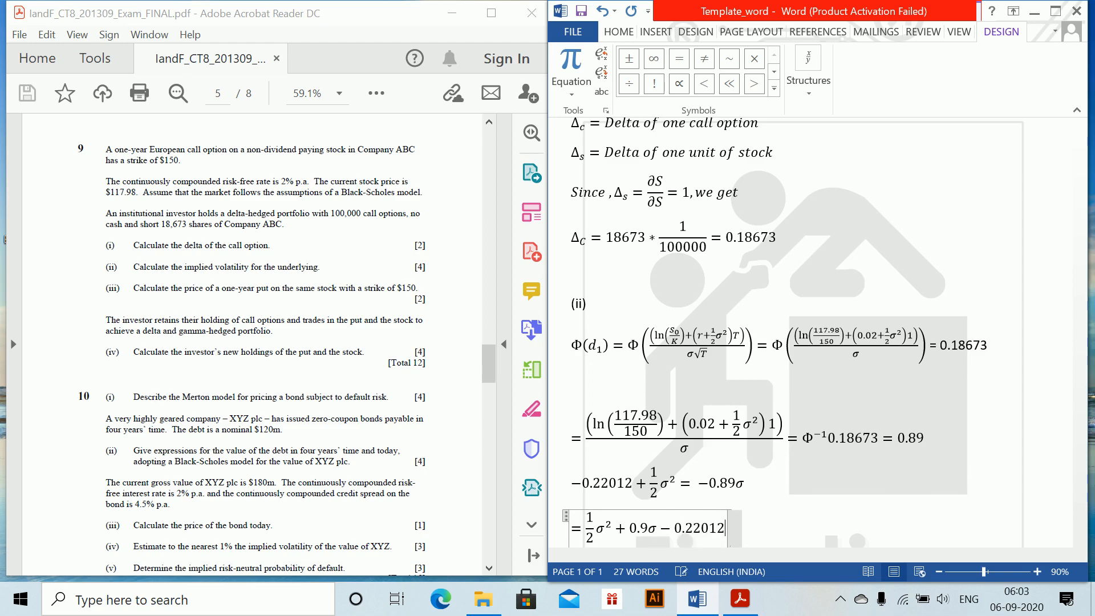
pyautogui.write('=0')
pyautogui.press('Return')
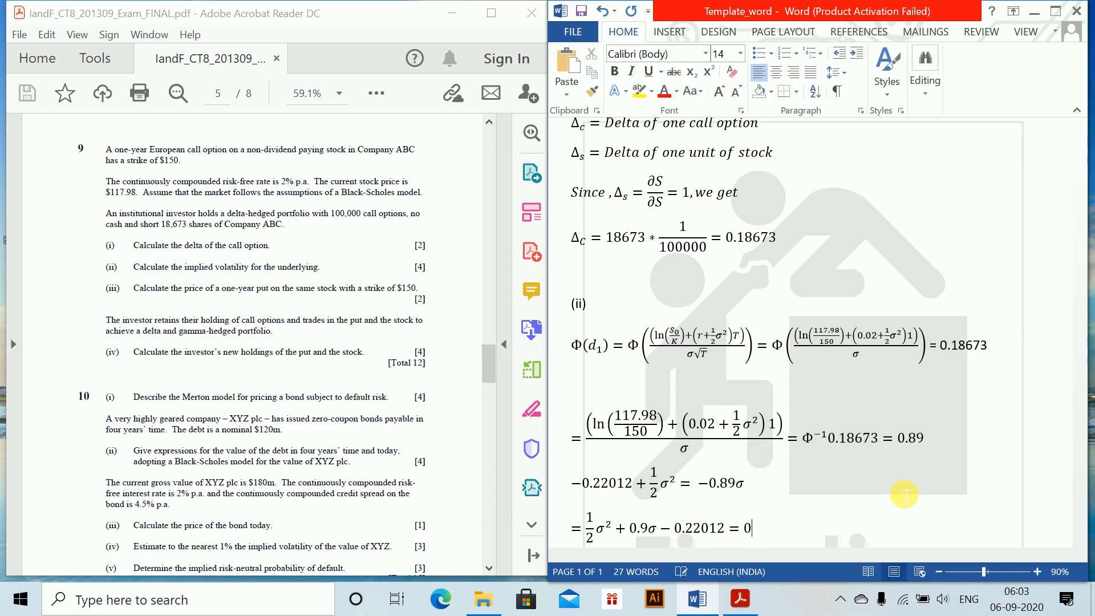
# Write the text line "Solving this" under the quadratic equation and end the line
pyautogui.write('Solci')
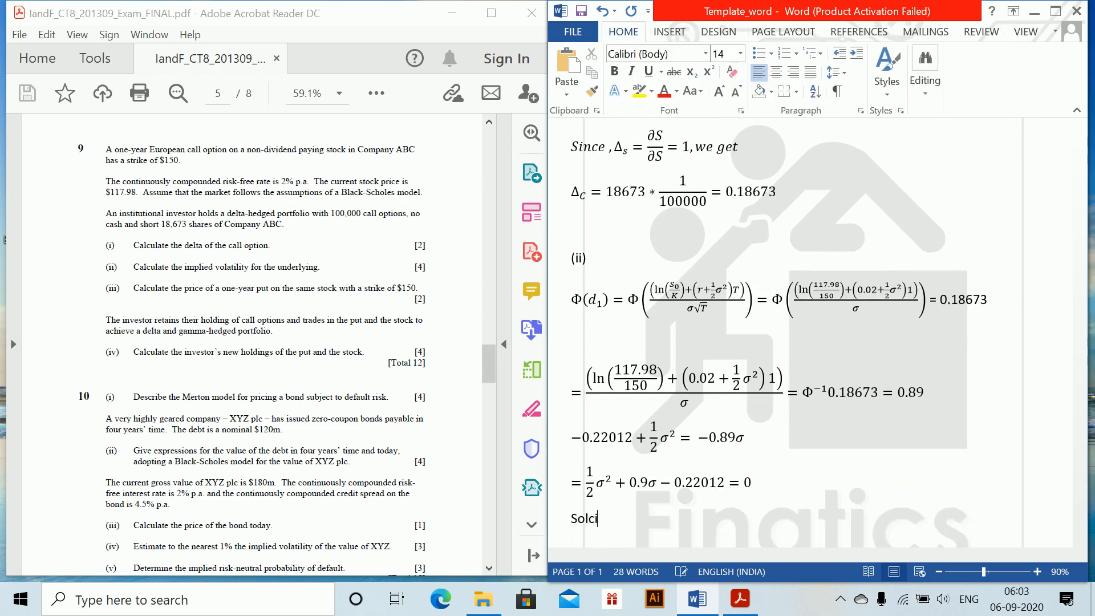
pyautogui.write('ng')
pyautogui.press('BackSpace')
pyautogui.press('BackSpace')
pyautogui.press('BackSpace')
pyautogui.write('ving this')
pyautogui.press('Return')
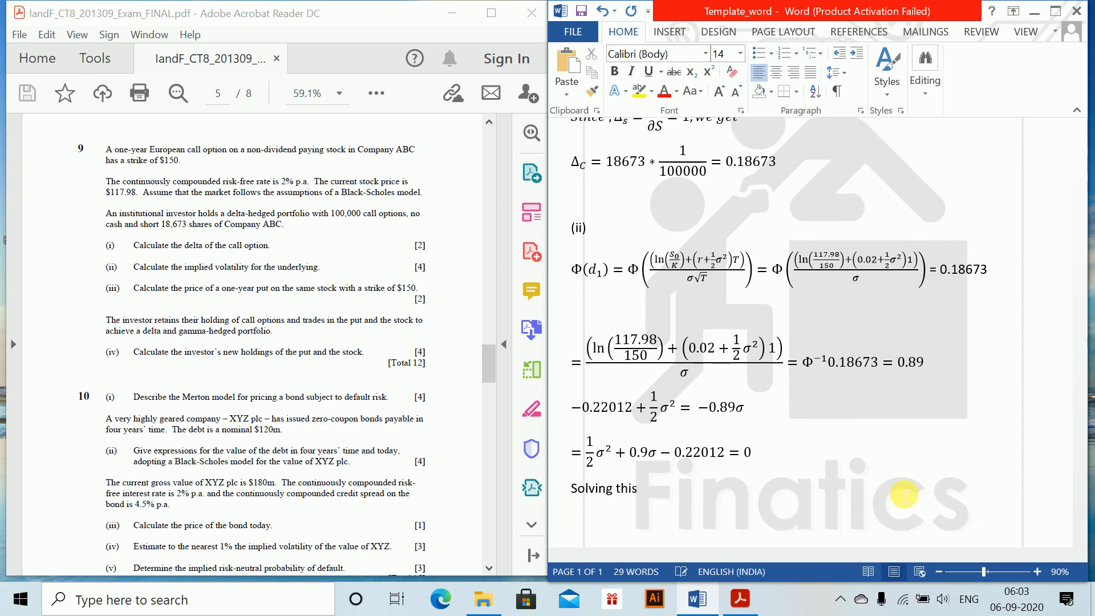
# Start a new equation with σ = followed by the built-in quadratic formula
pyautogui.hotkey('alt', '=')
pyautogui.write('\\sigma=\\')
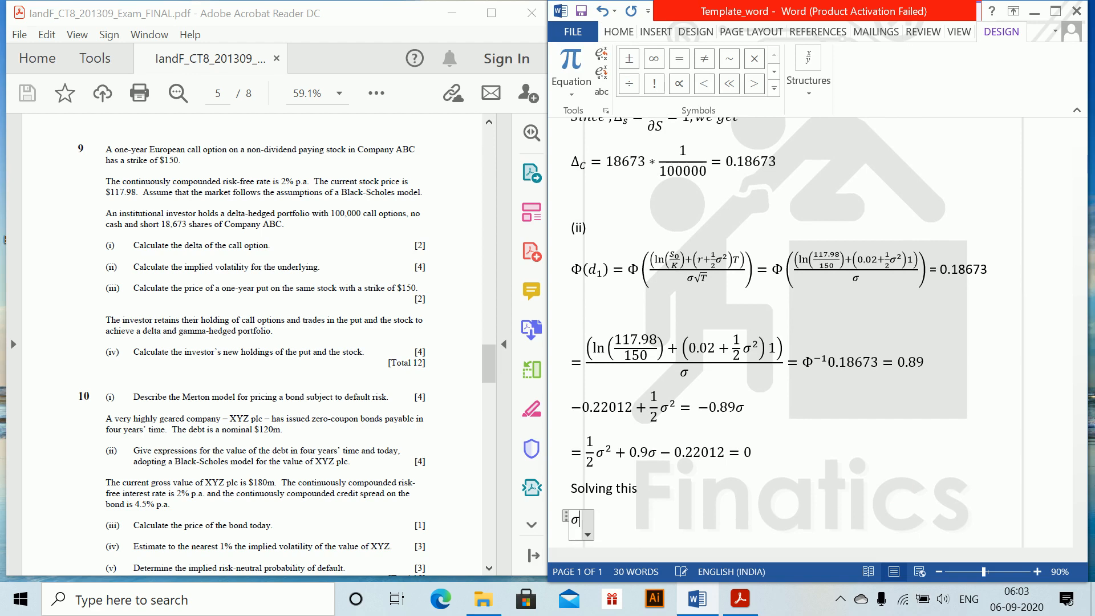
pyautogui.write('quad')
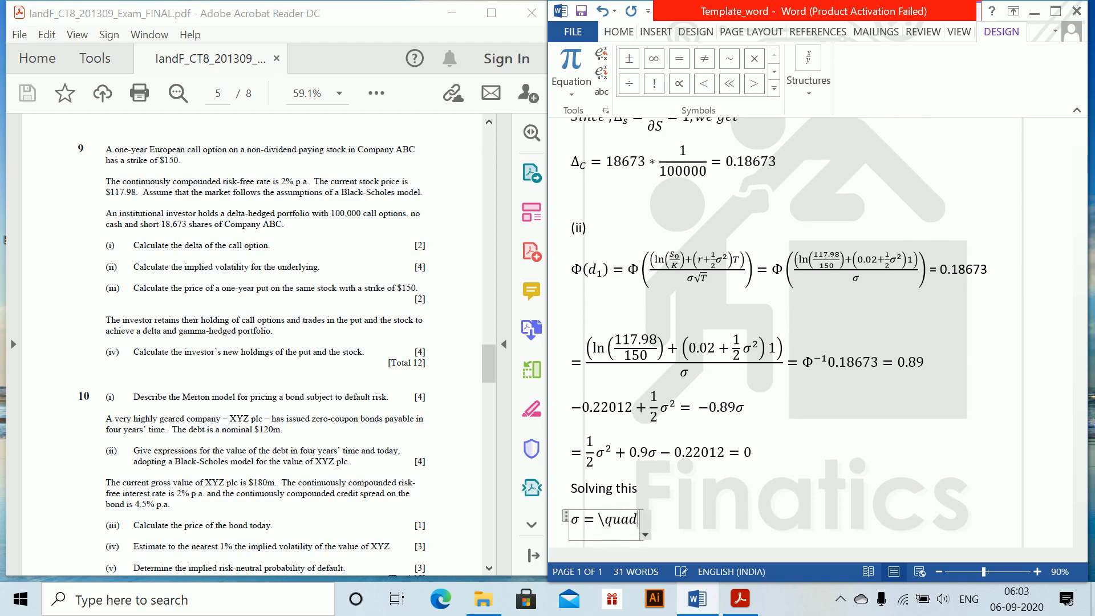
pyautogui.write('ratic')
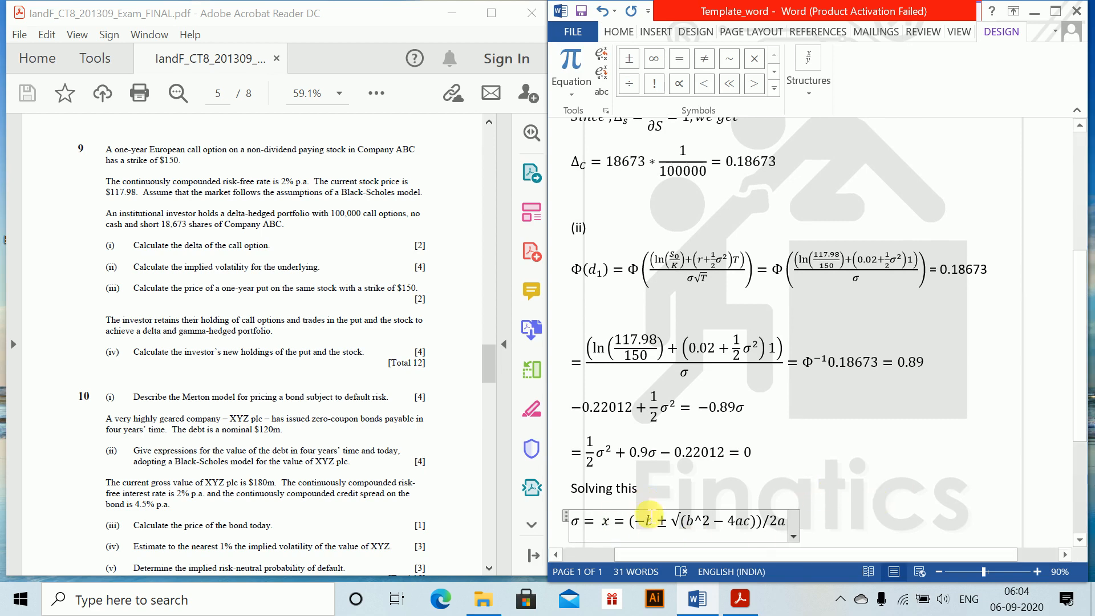
# Replace both b terms in the quadratic formula with 0.89
pyautogui.press('BackSpace')
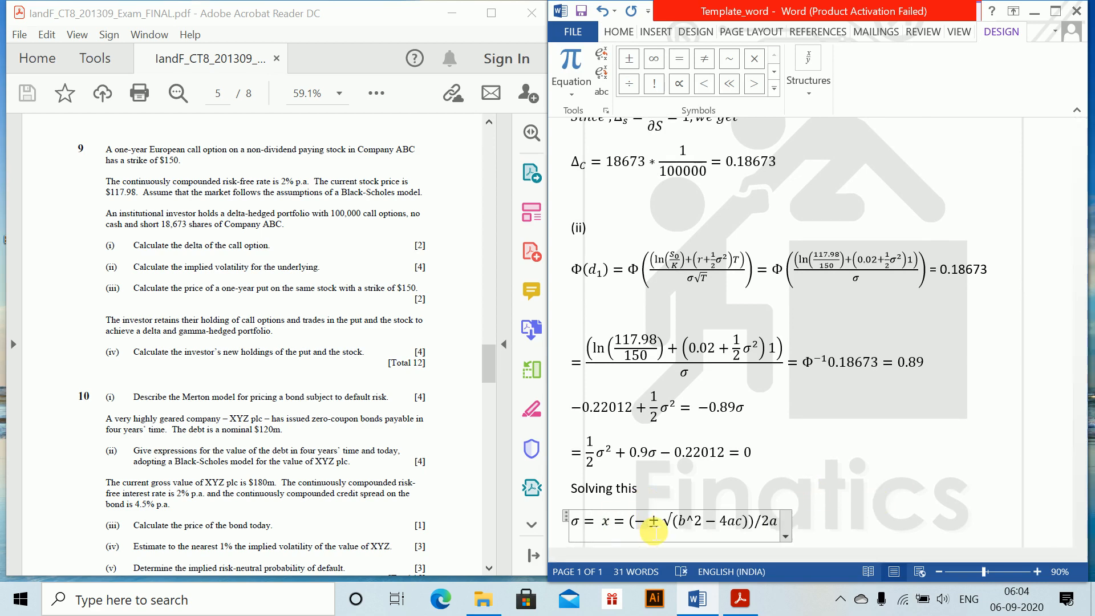
pyautogui.write('0.89')
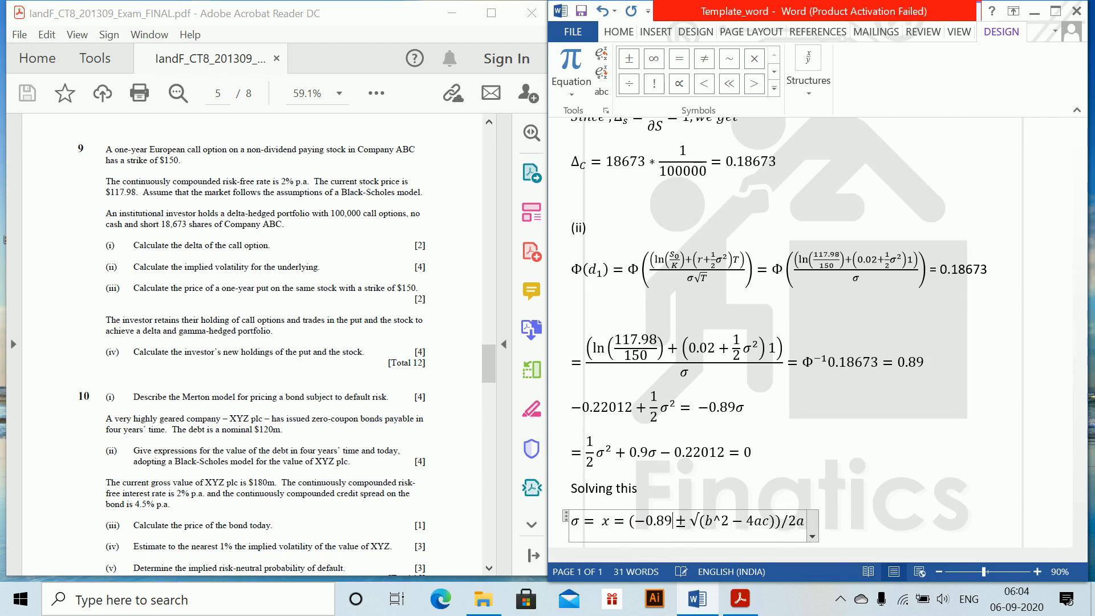
pyautogui.press('Right')
pyautogui.press('Right')
pyautogui.moveTo(752, 602)
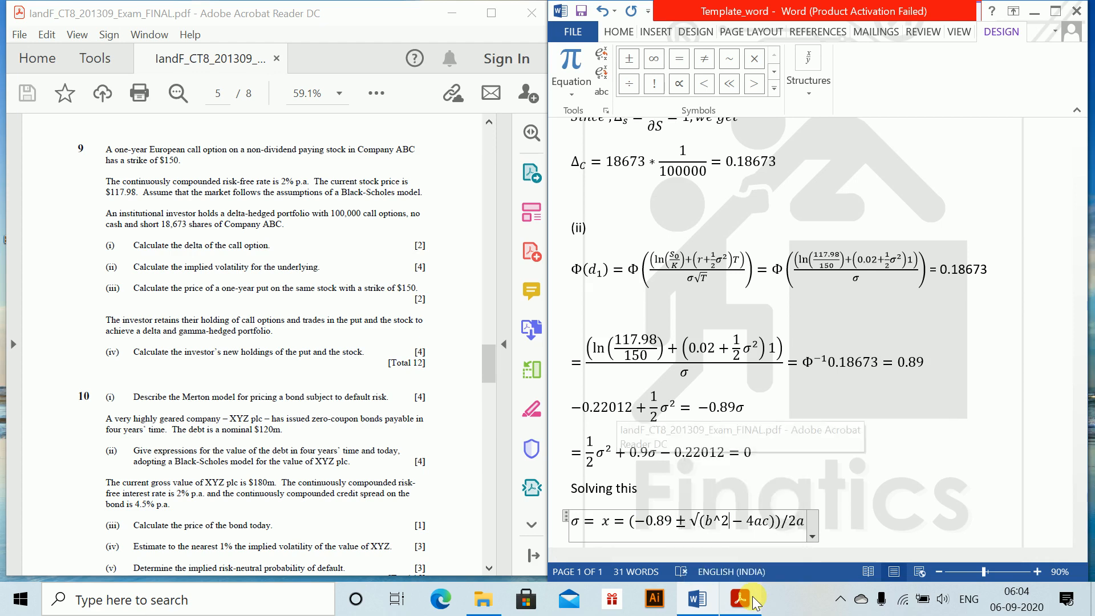
pyautogui.press('Delete')
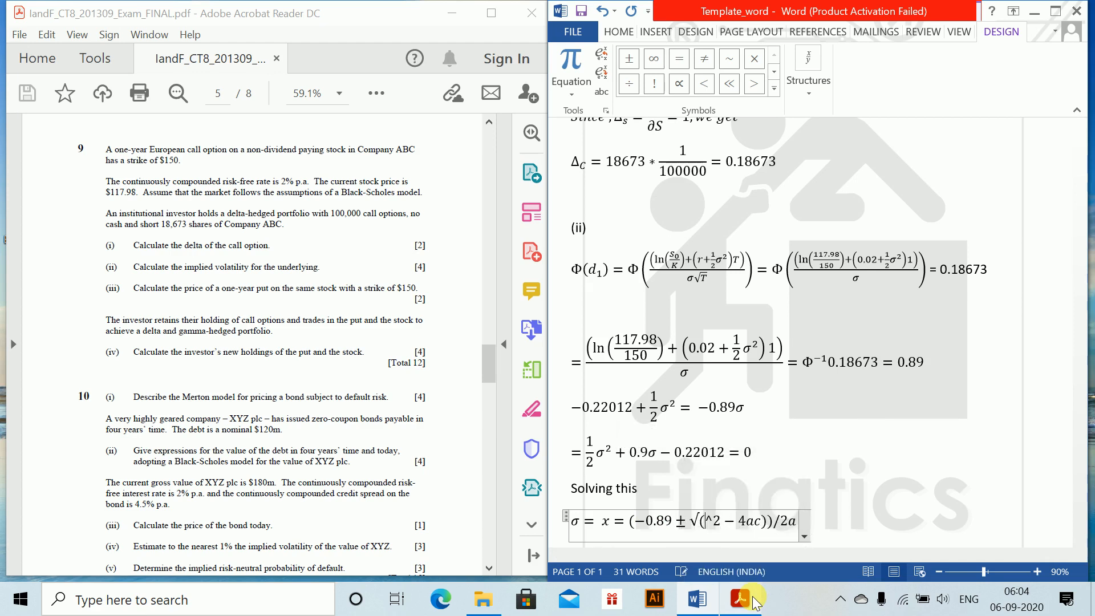
pyautogui.write('0.89')
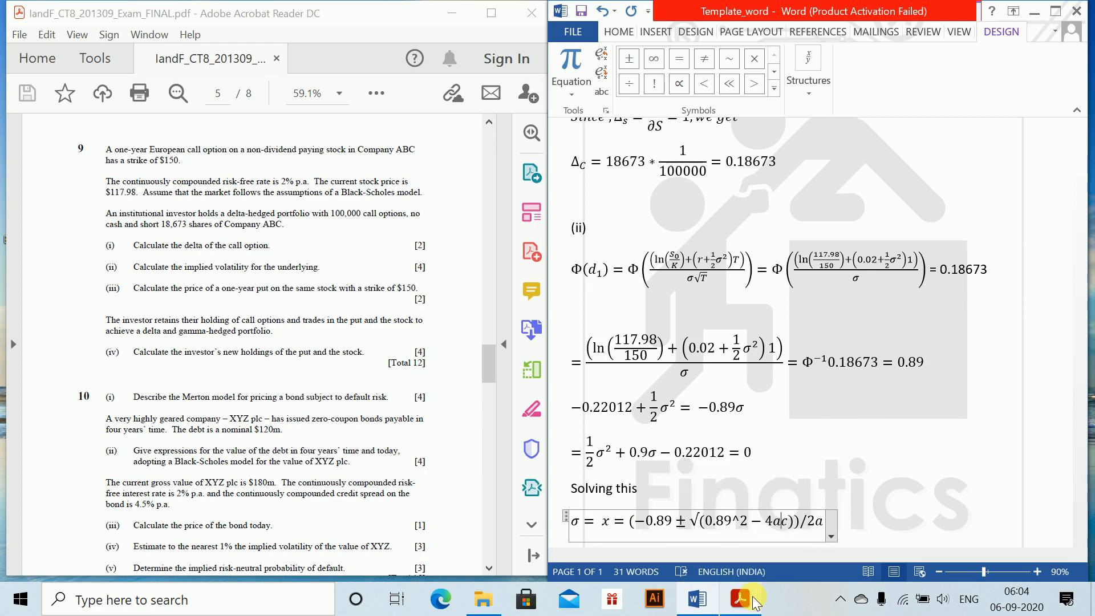
# Replace the a under the root with 0.5, putting multiplication signs before and after it
pyautogui.press('BackSpace')
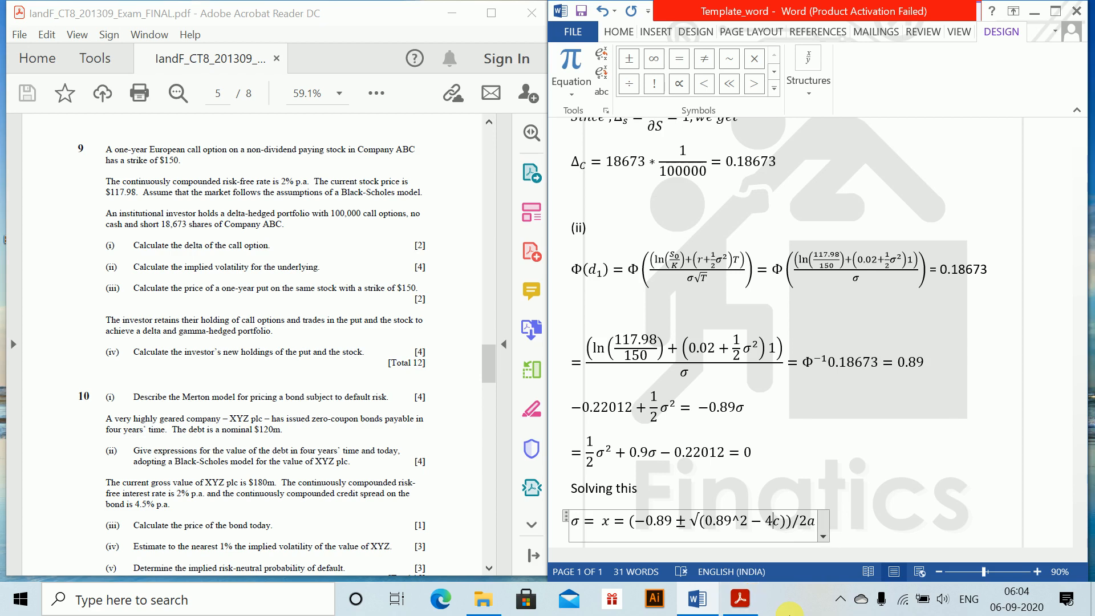
pyautogui.write('0.')
pyautogui.press('Left')
pyautogui.press('Left')
pyautogui.write('*')
pyautogui.press('Right')
pyautogui.press('Right')
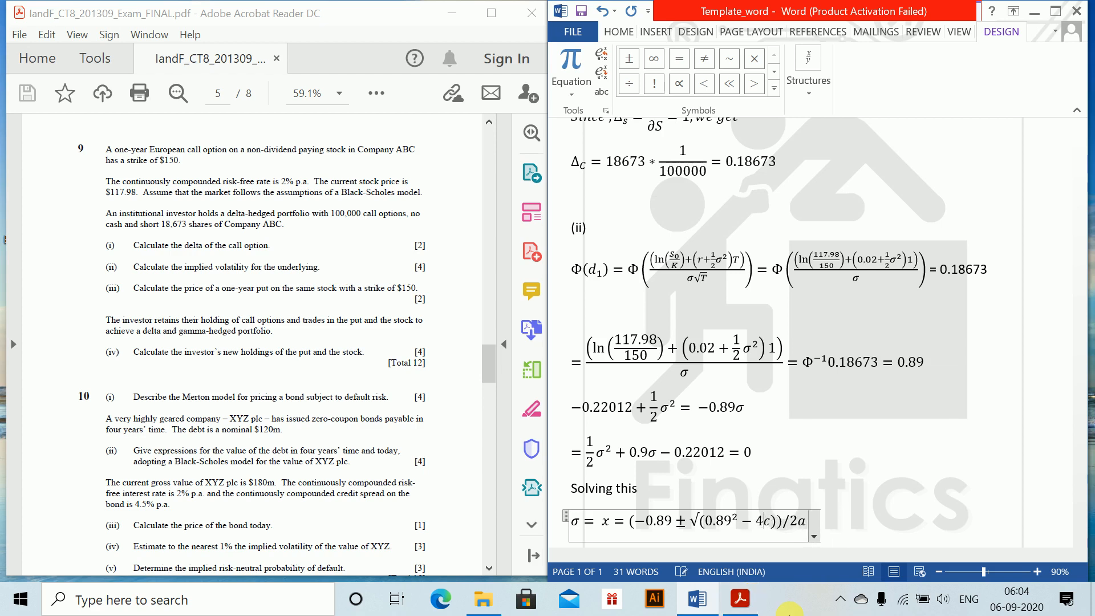
pyautogui.write('5*')
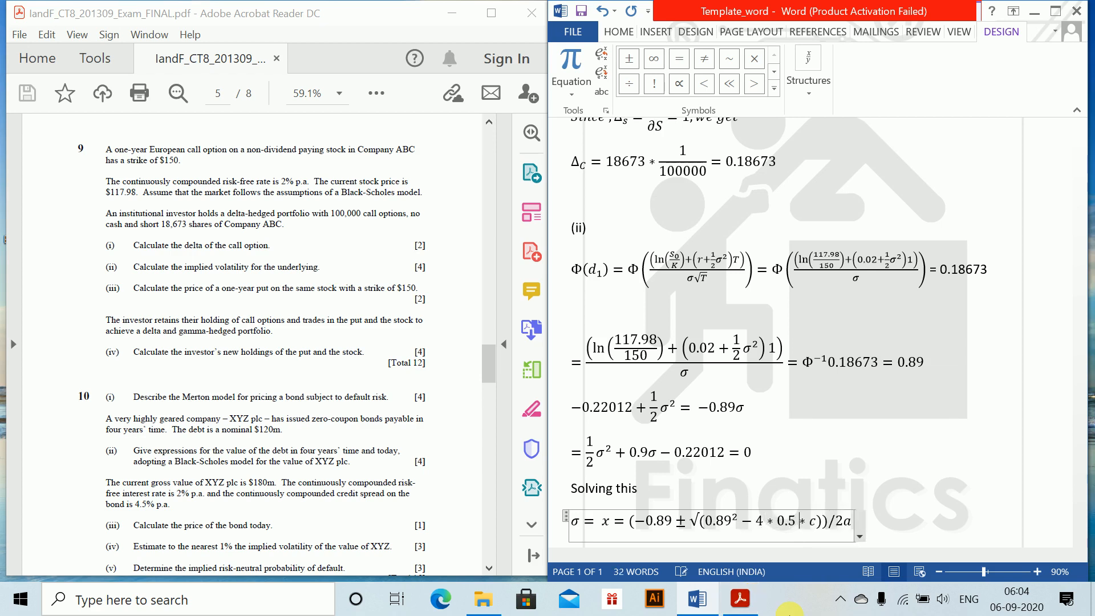
# Replace the c under the root of the quadratic formula with (−0.22012)
pyautogui.press('BackSpace')
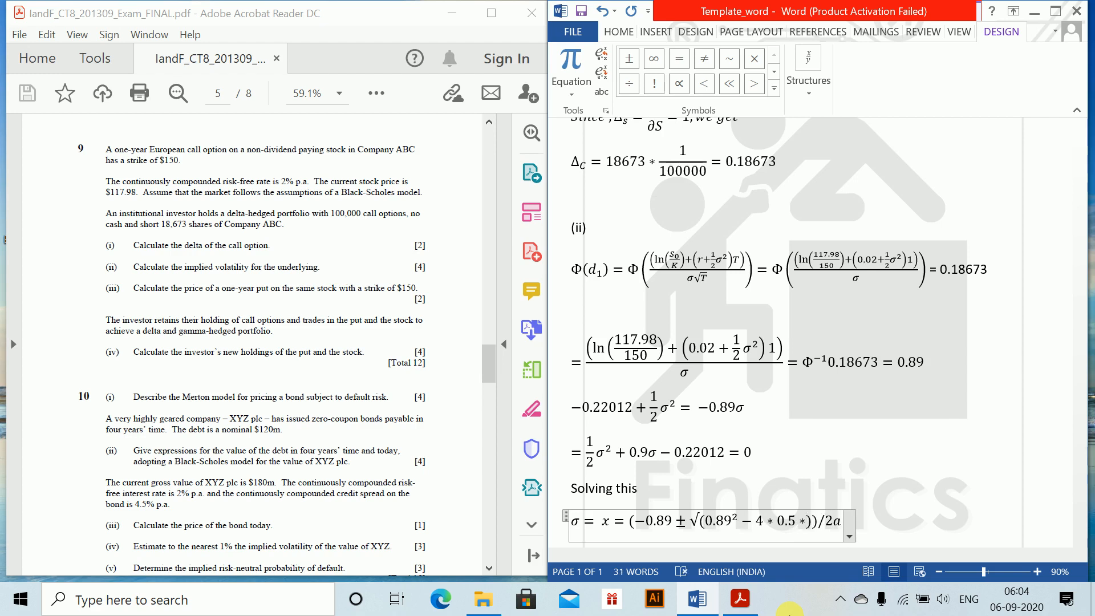
pyautogui.write('(-0.22')
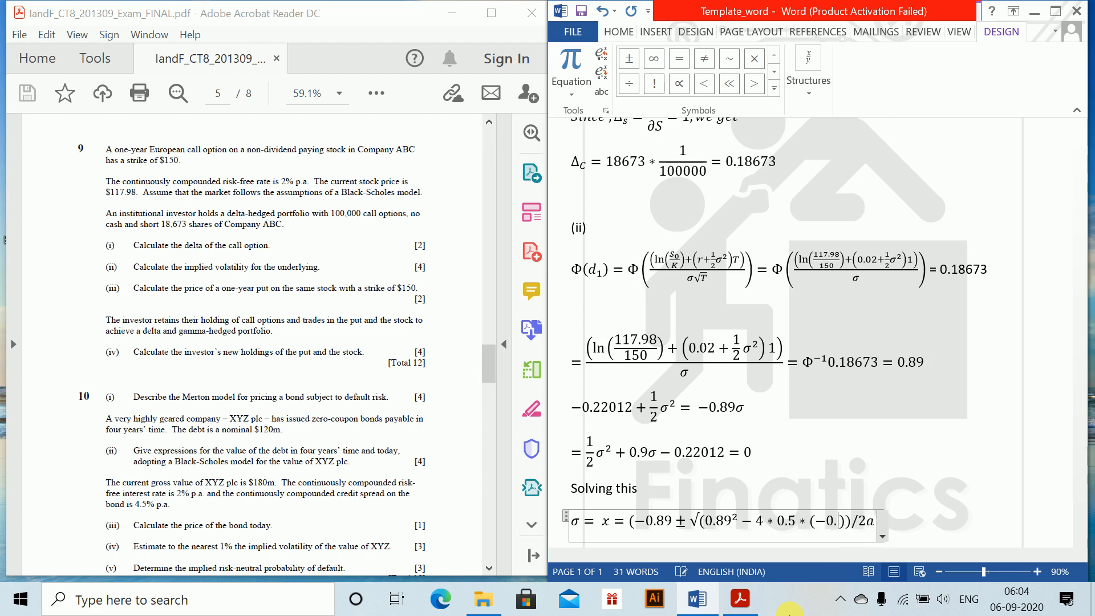
pyautogui.write('2)')
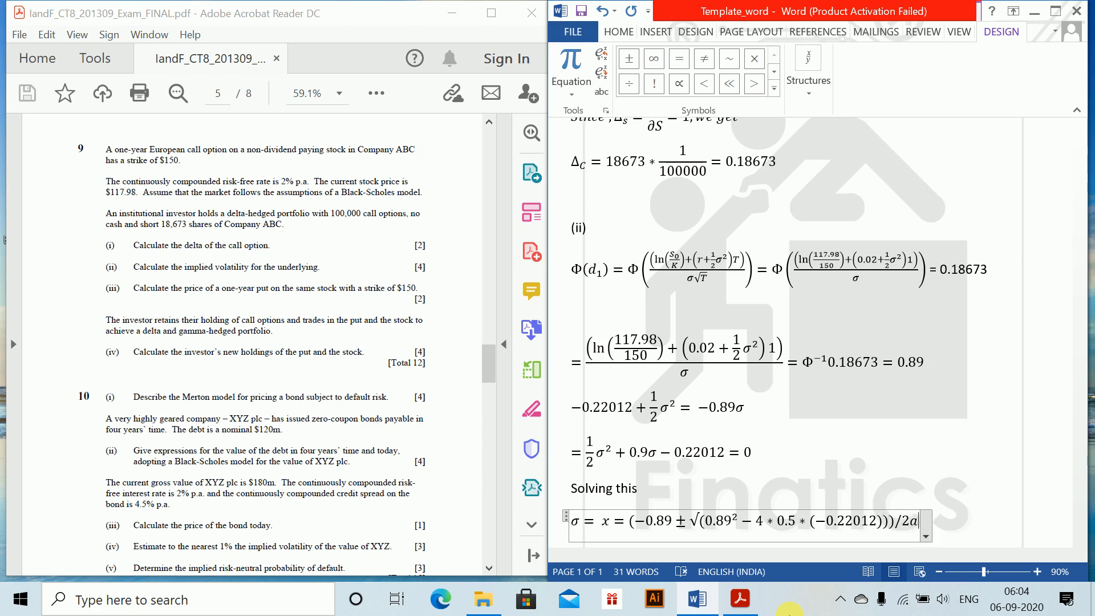
# Replace the a in the quadratic formula's denominator so that the denominator reads 2*0.5
pyautogui.press('BackSpace')
pyautogui.write('*')
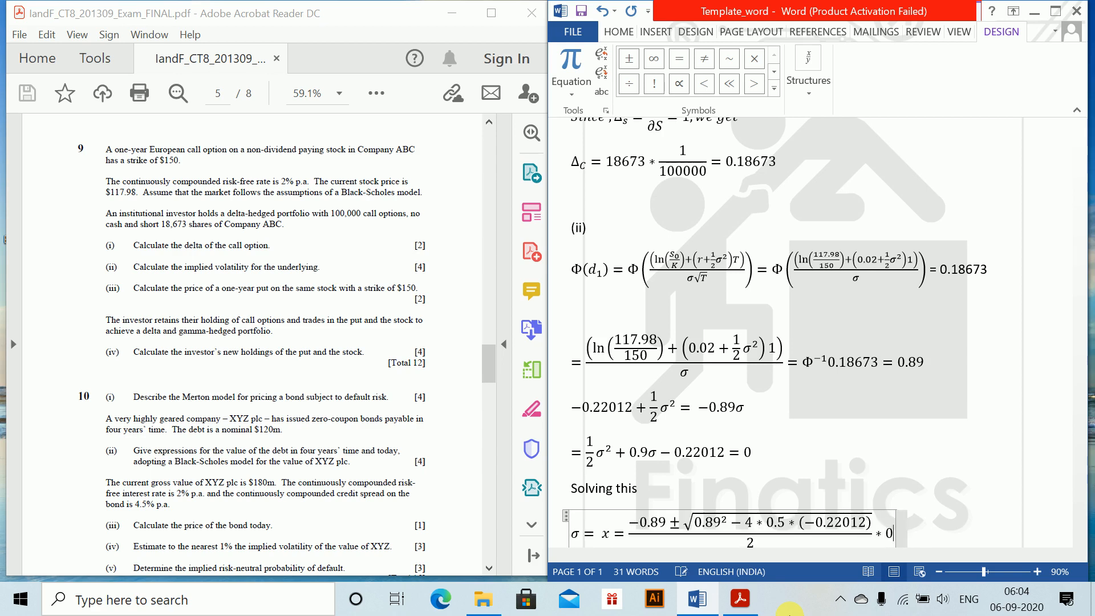
pyautogui.press('BackSpace')
pyautogui.press('BackSpace')
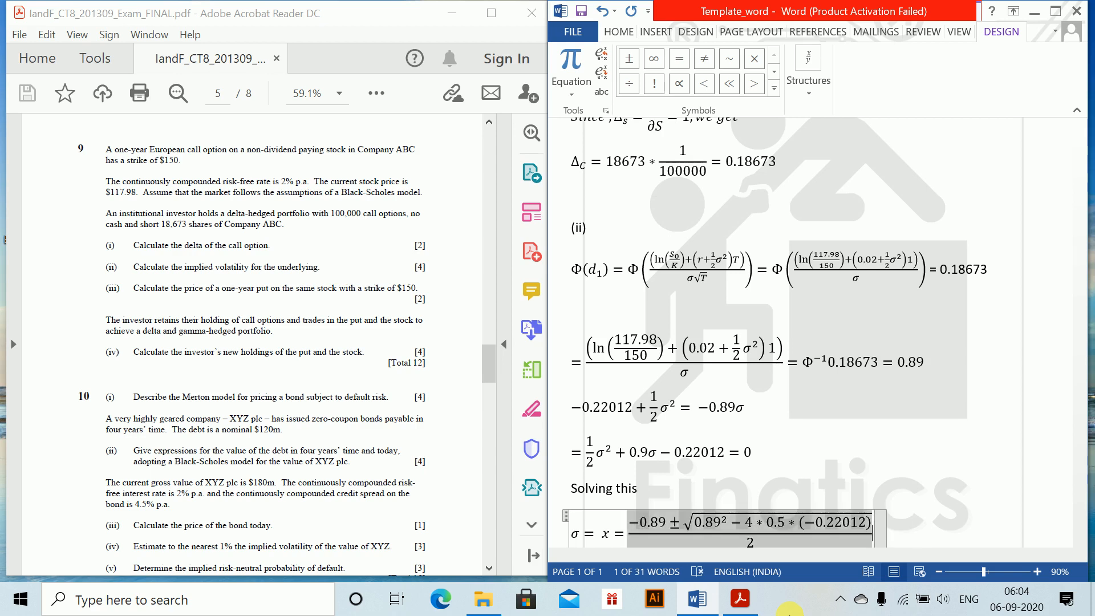
pyautogui.press('Left')
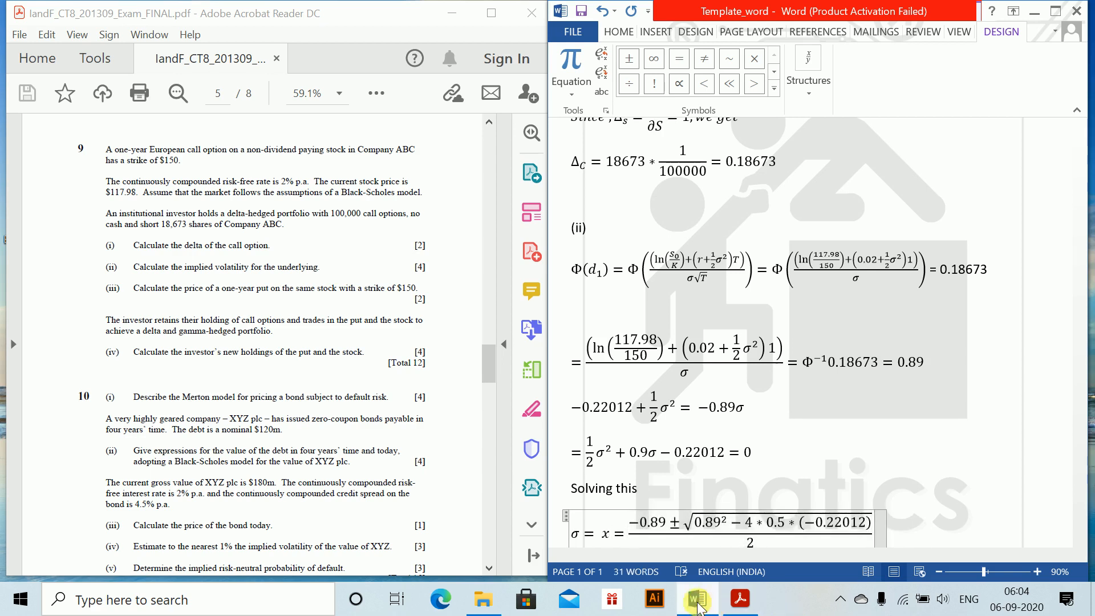
pyautogui.click(775, 548)
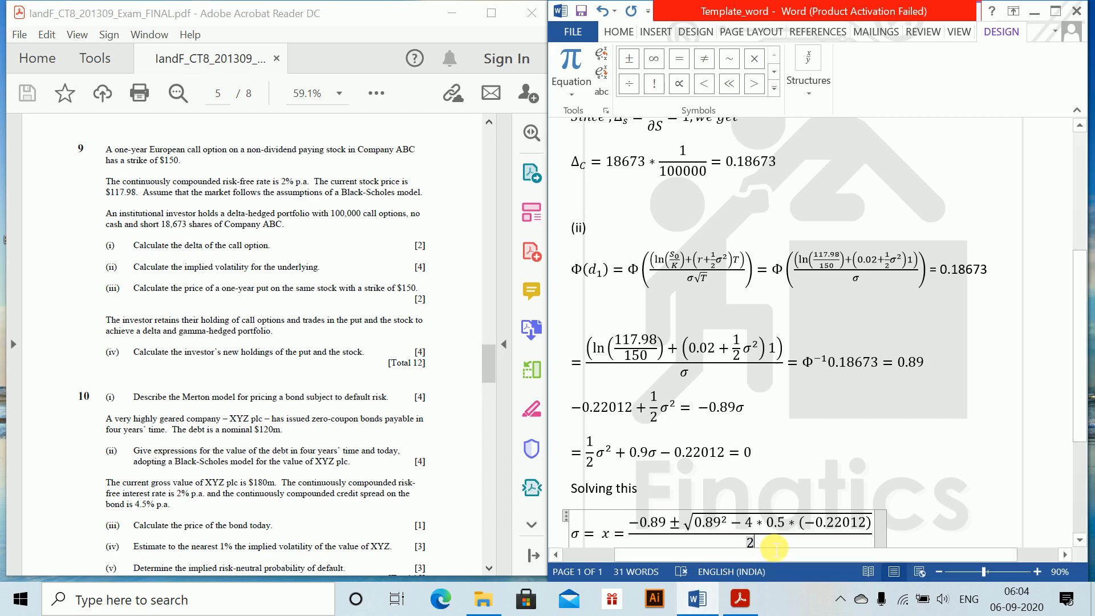
pyautogui.write('*0.5')
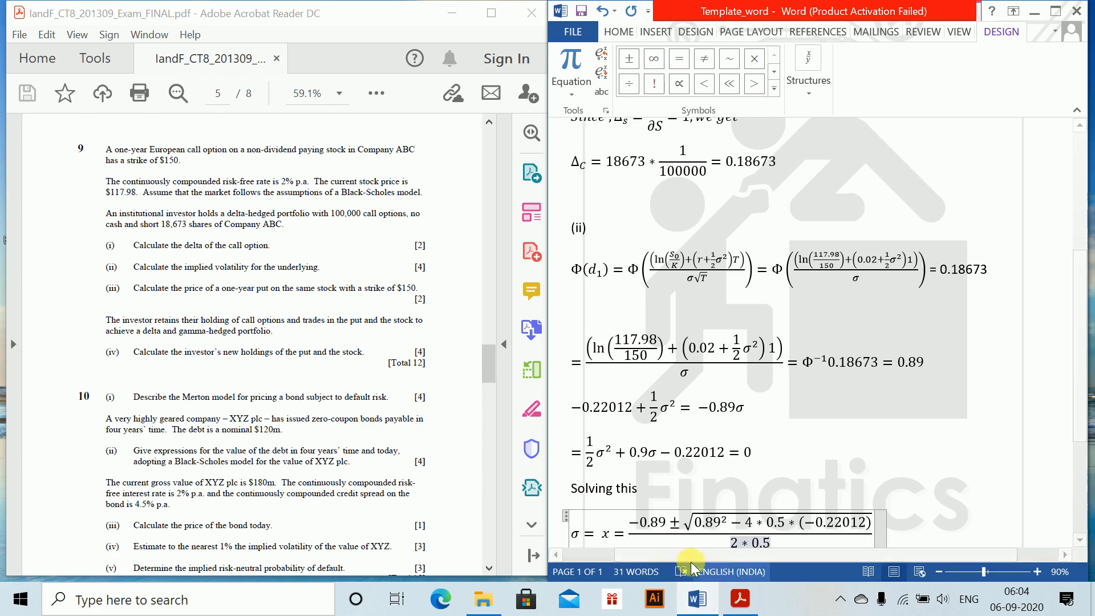
# Delete the extra "x =" so that σ = stands directly before the fraction
pyautogui.click(630, 541)
pyautogui.press('BackSpace')
pyautogui.press('BackSpace')
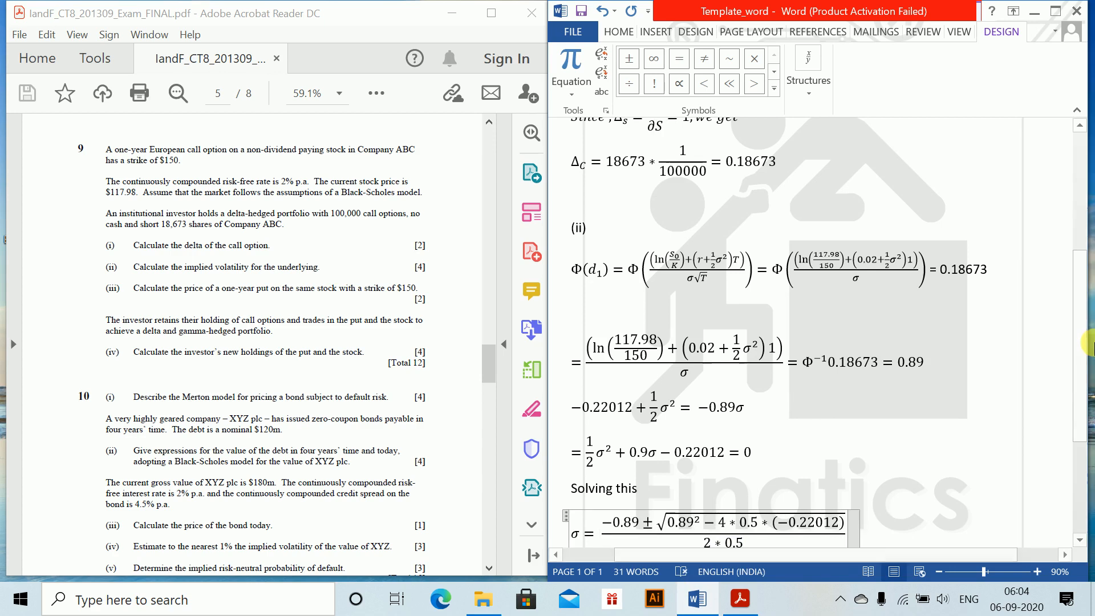
# Add a new equation reading = 0.220 under the quadratic formula and end the line
pyautogui.scroll(-5, 1060, 456)
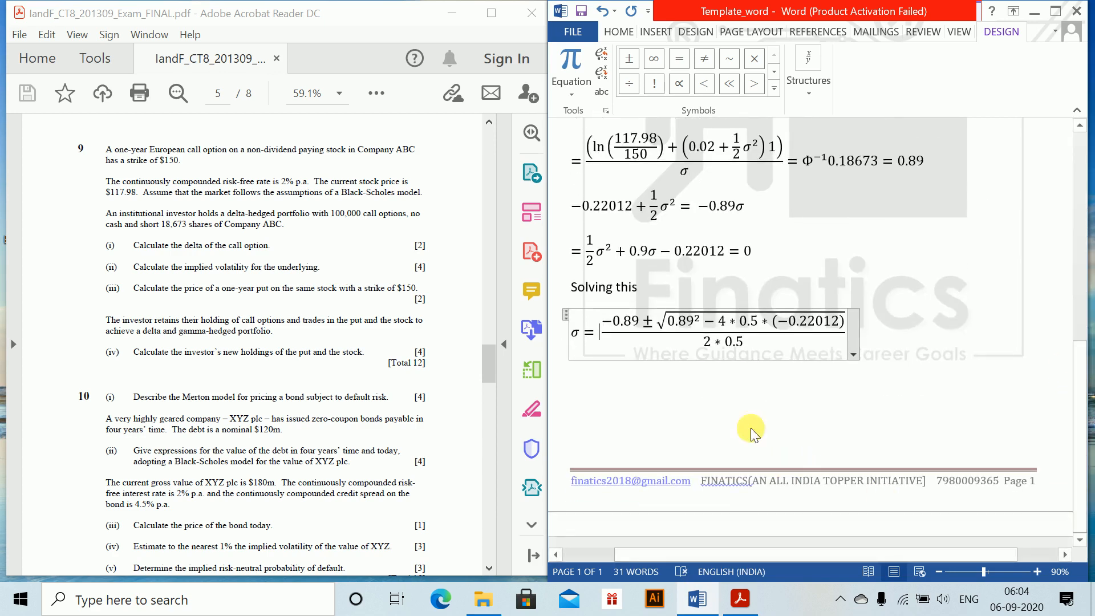
pyautogui.click(735, 400)
pyautogui.click(697, 360)
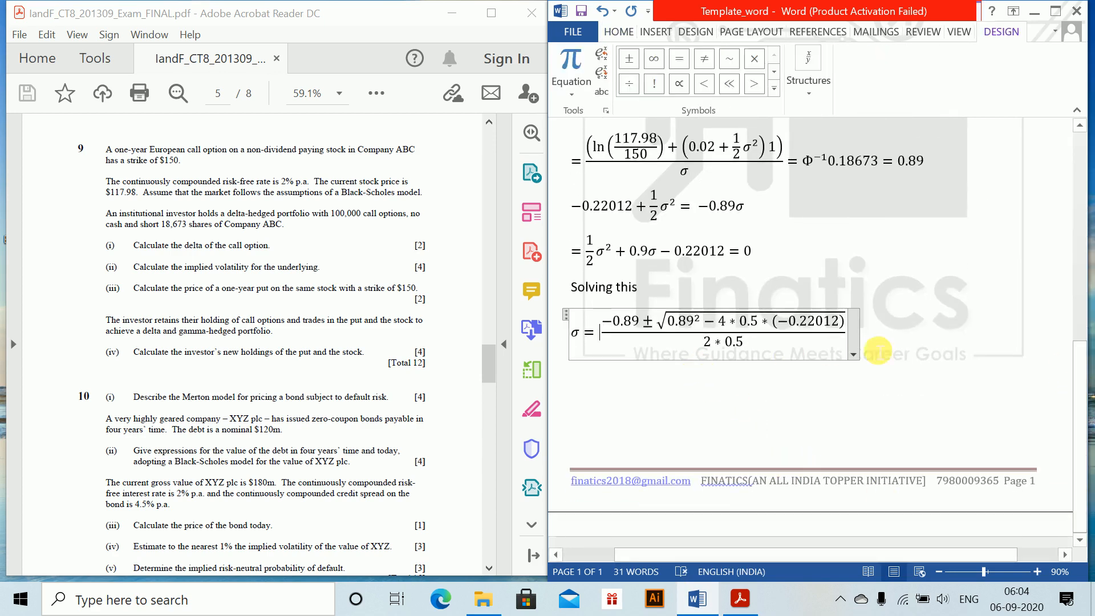
pyautogui.click(912, 347)
pyautogui.press('Return')
pyautogui.hotkey('alt', '=')
pyautogui.write('= ')
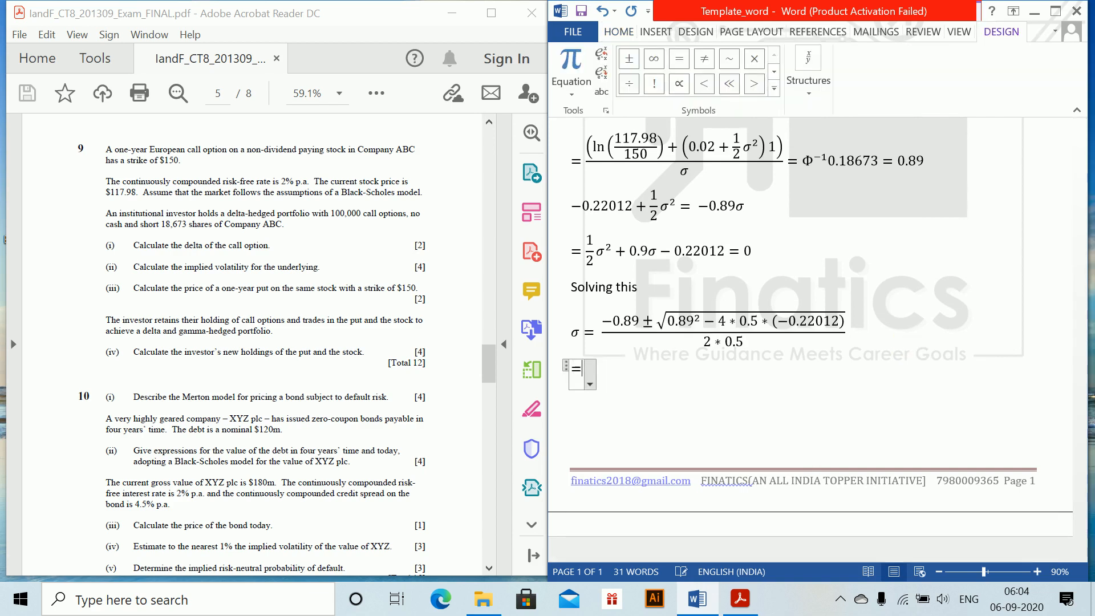
pyautogui.write('0.220')
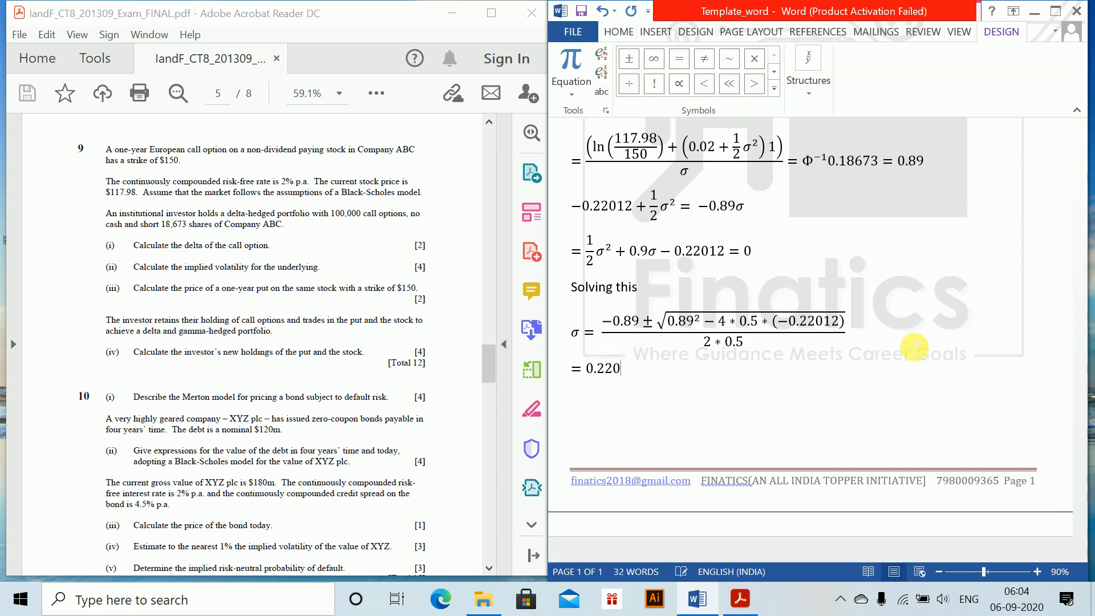
pyautogui.press('Return')
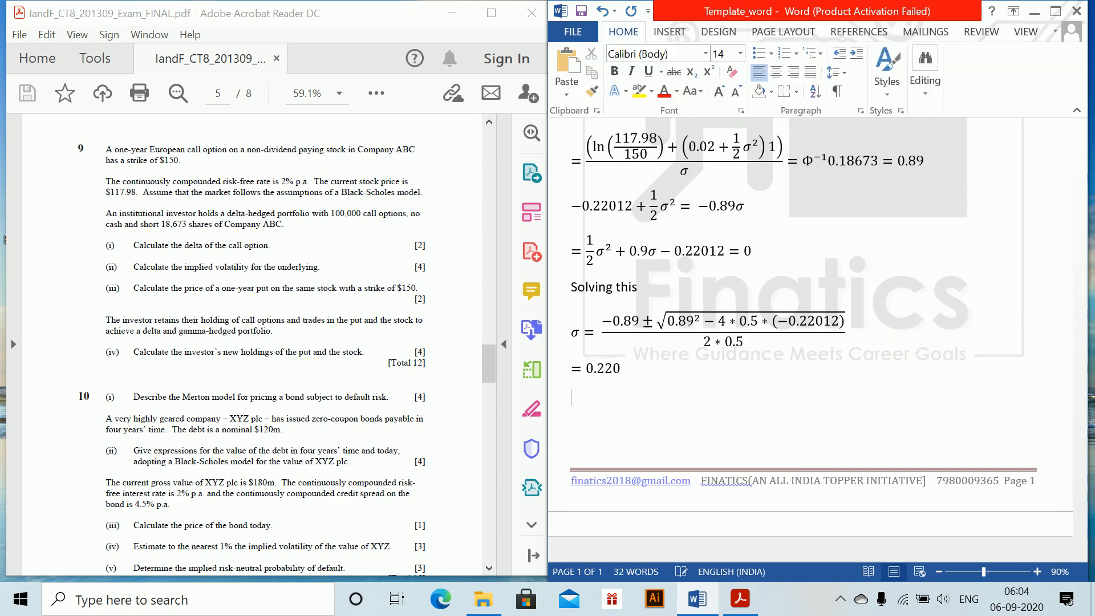
# Write the concluding line "The implied volatility is 22%" for part (ii), with line breaks after it
pyautogui.write('The implied volatili')
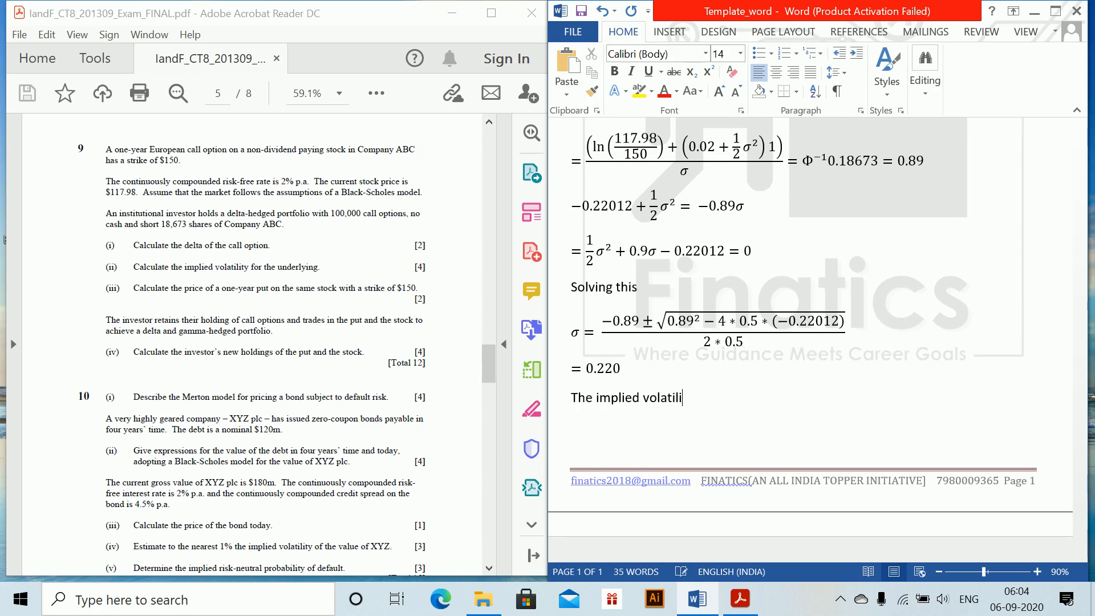
pyautogui.write('%')
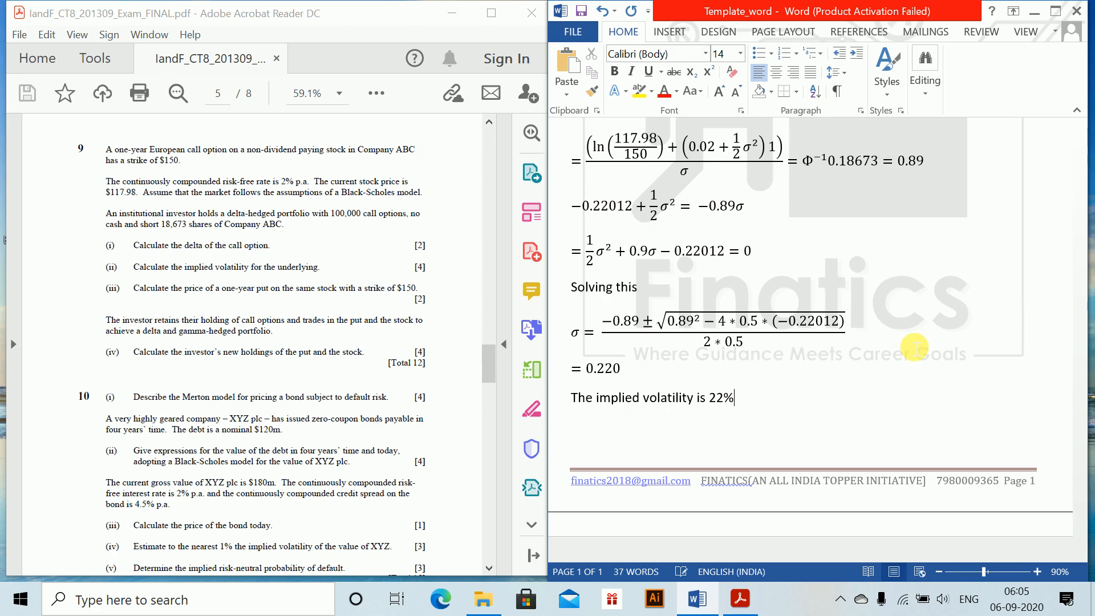
pyautogui.press('Return')
pyautogui.press('Return')
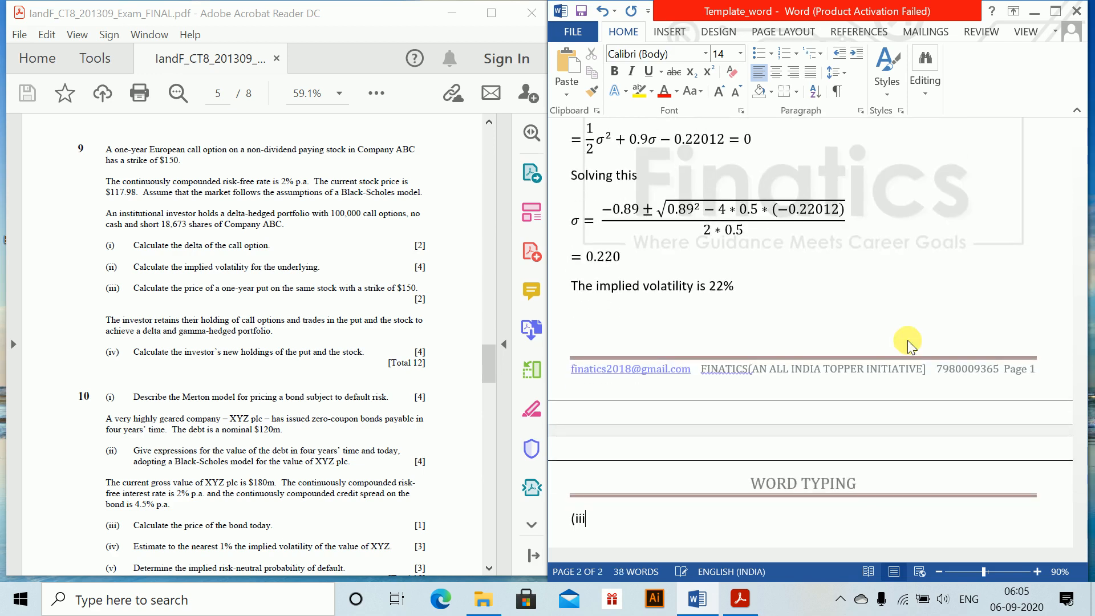
# Add the heading (iii) and write "Using Black Scholes formula" beneath it, correcting the misspelled "Black" with the spelling suggestion
pyautogui.write('(iii)')
pyautogui.press('Return')
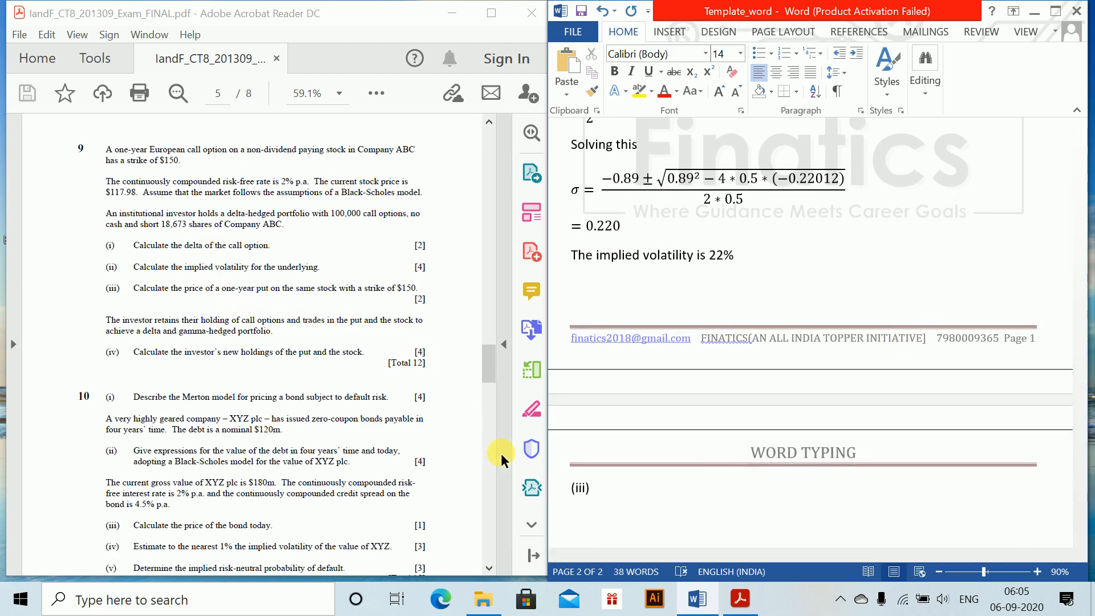
pyautogui.write('Using Balck ')
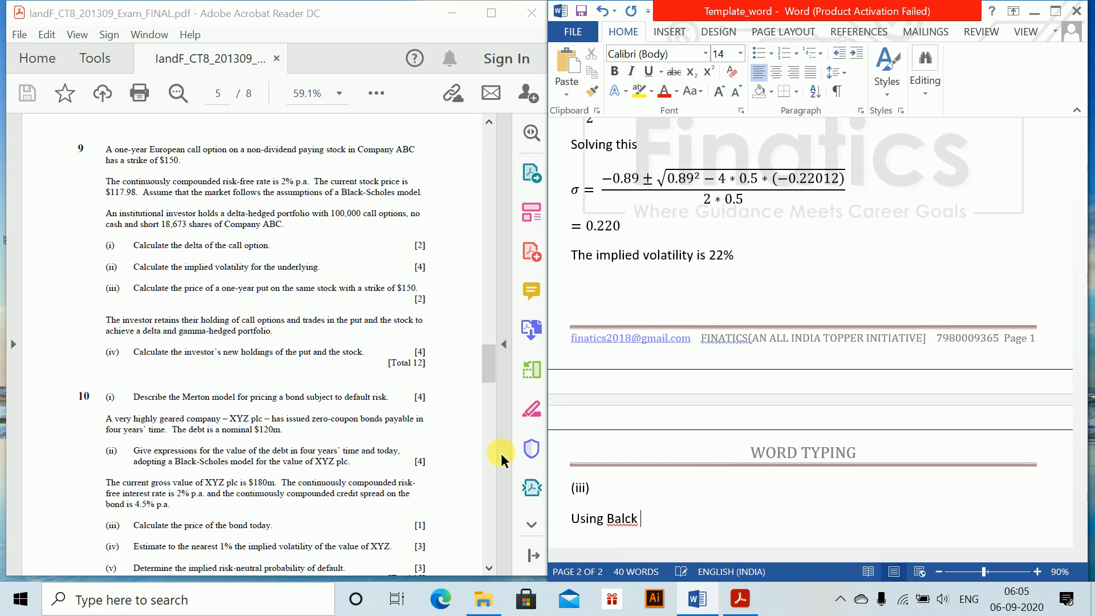
pyautogui.write('Scholes formula')
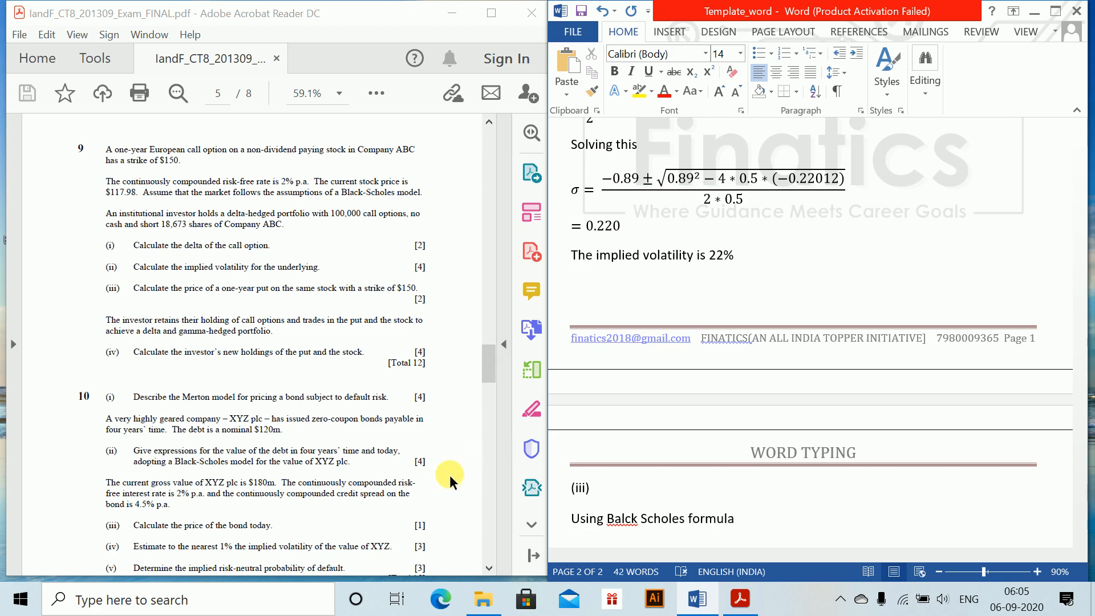
pyautogui.rightClick(617, 520)
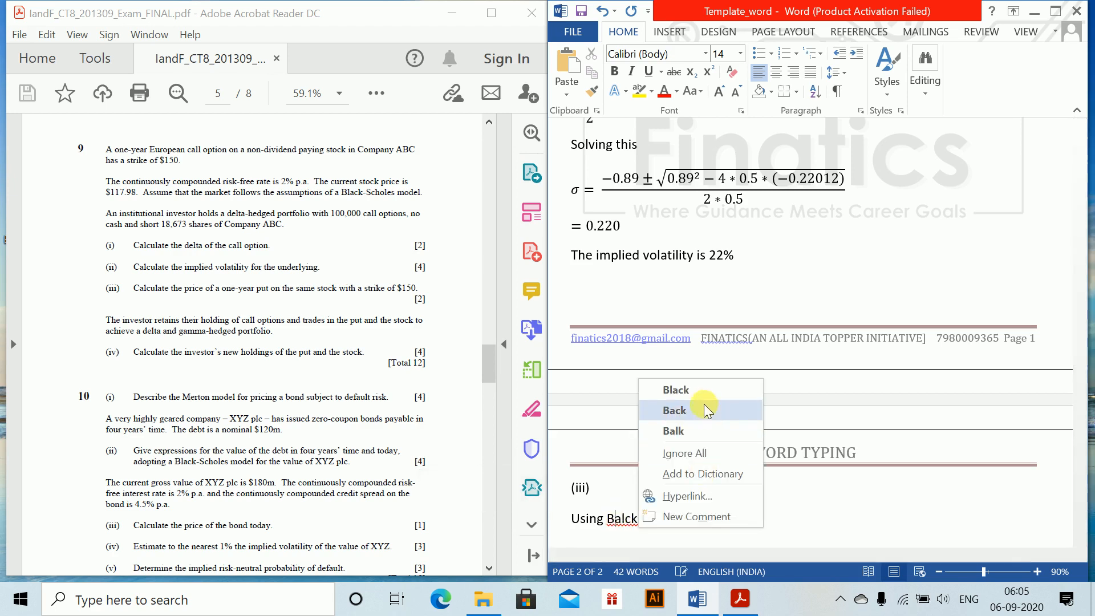
pyautogui.click(701, 389)
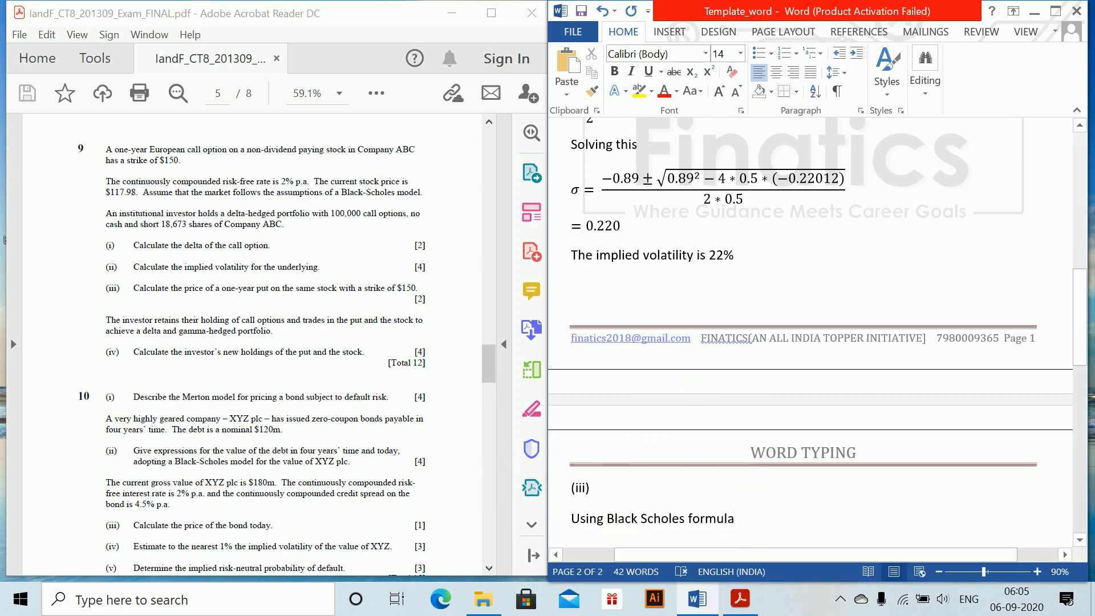
# Start a new equation under the Black Scholes line with p₀ = Ke^(−rt)Φ(d₂)
pyautogui.press('Return')
pyautogui.hotkey('alt', '=')
pyautogui.write('p_0 = ')
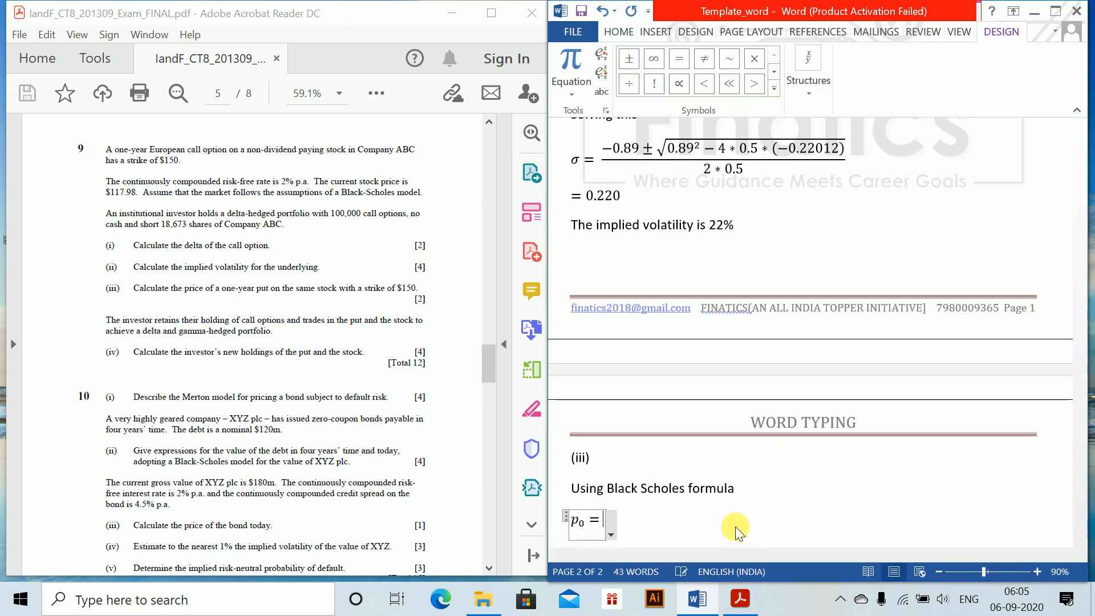
pyautogui.write('Ke^')
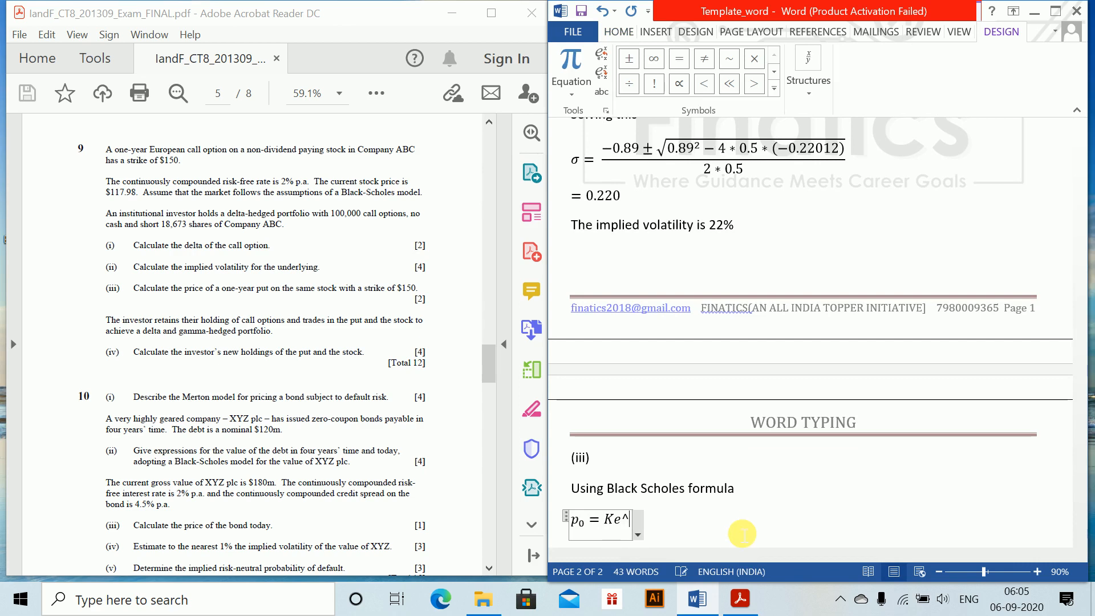
pyautogui.write('(-rt)')
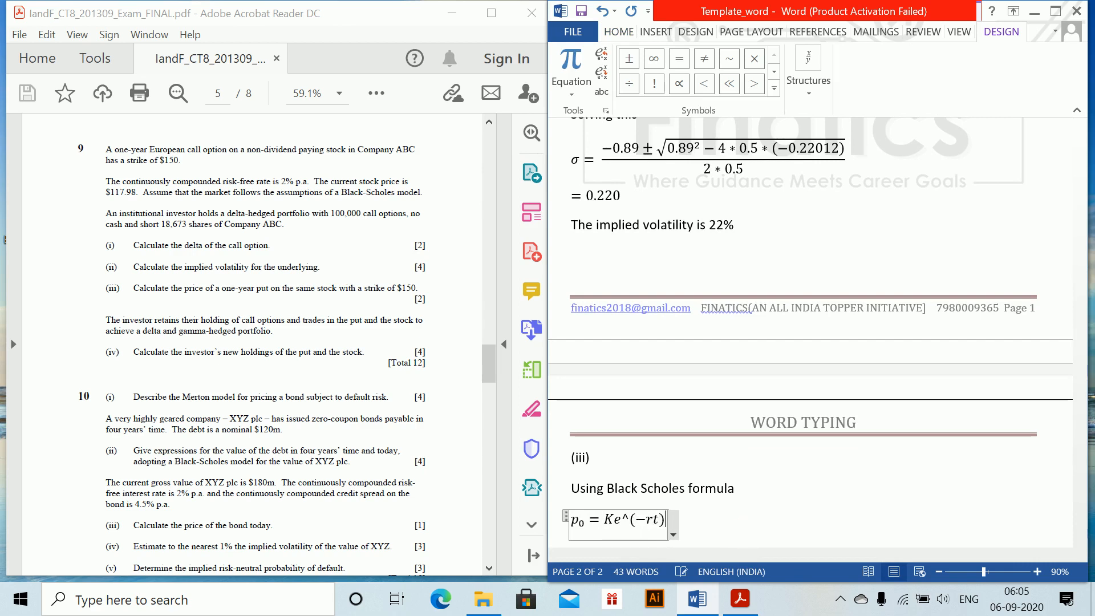
pyautogui.press('space')
pyautogui.write('\\Phi')
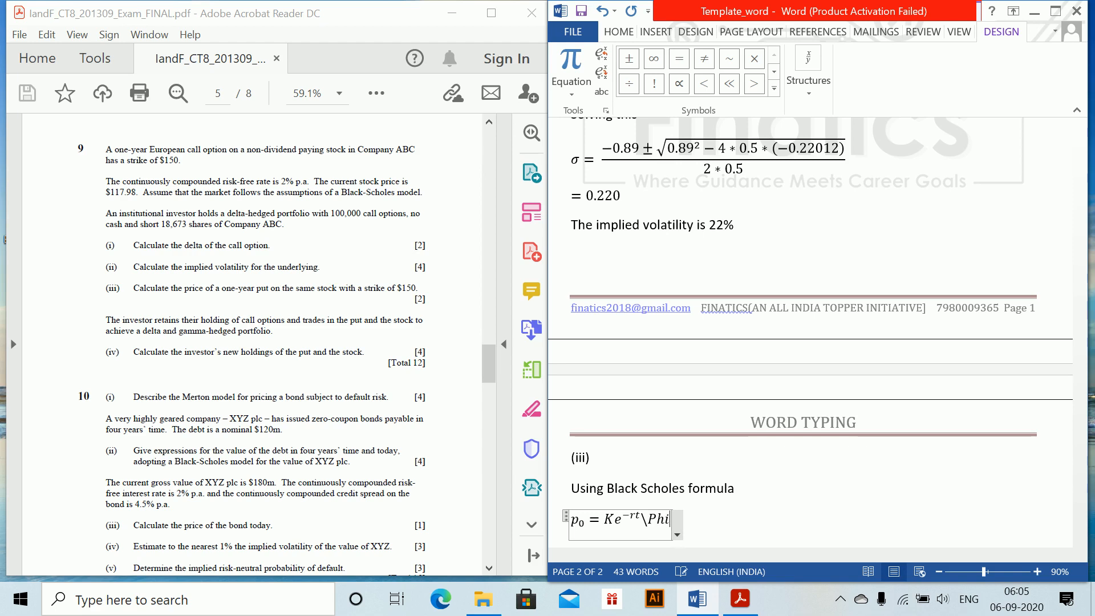
pyautogui.press('space')
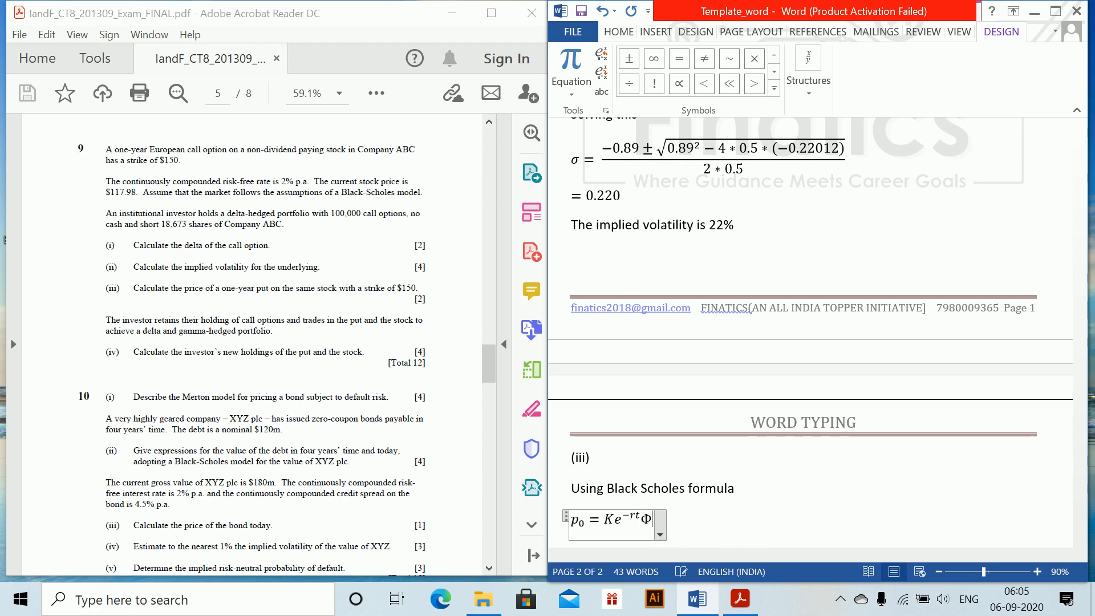
pyautogui.write('(d')
pyautogui.write('_2)')
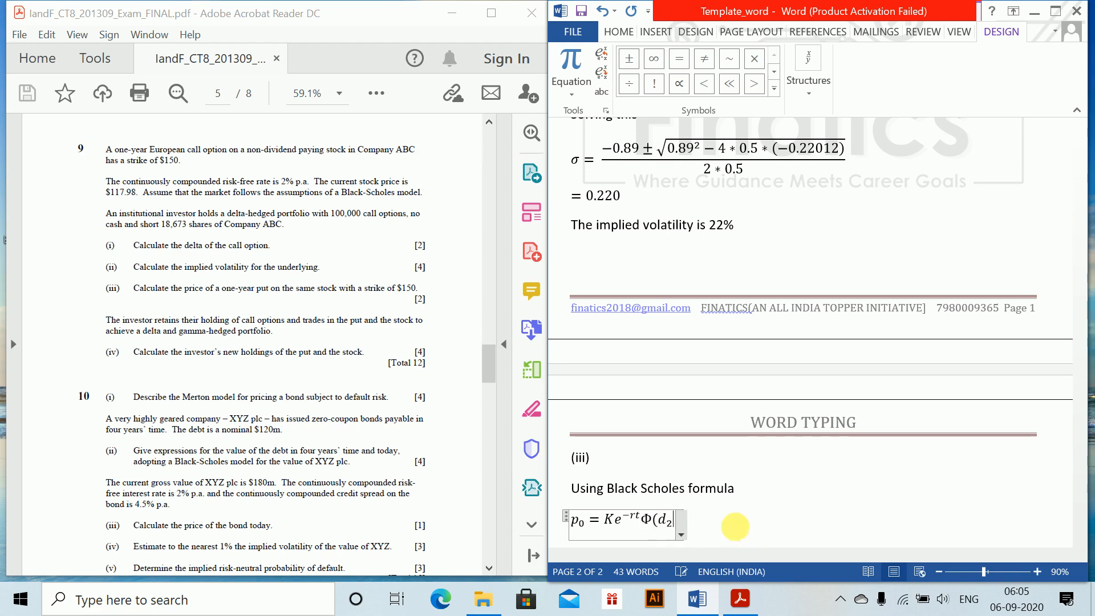
pyautogui.write('-S')
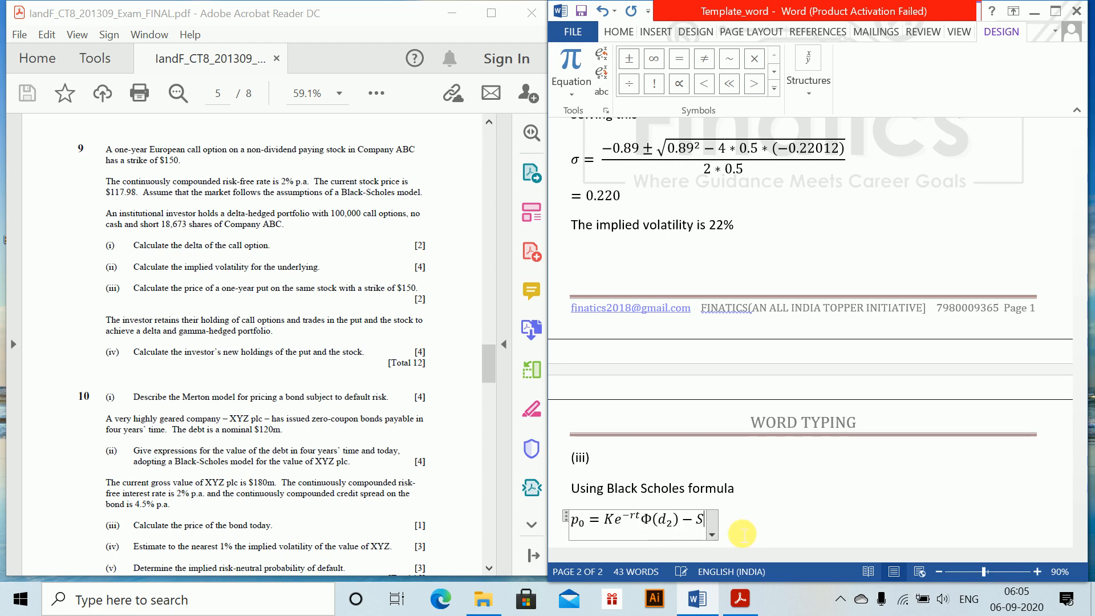
pyautogui.write('_0\\')
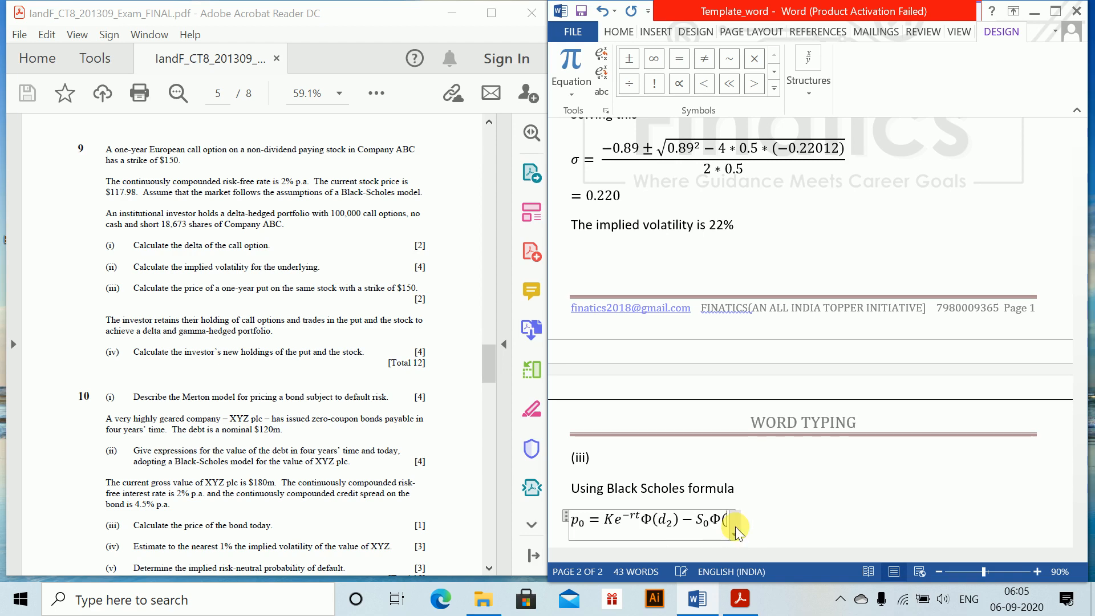
pyautogui.write('(d_1)')
# Complete the put price formula with − S₀Φ(d₁) and end the line
pyautogui.press('Return')
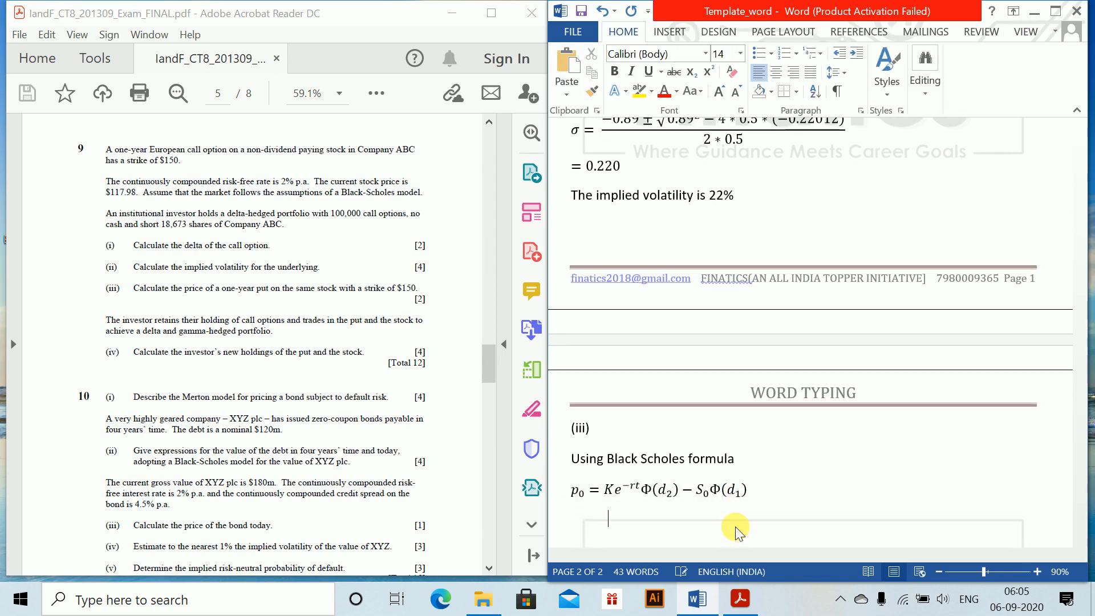
# Start a new equation line under the put price formula with = 150e^(−0.02)
pyautogui.hotkey('alt', '=')
pyautogui.write('=')
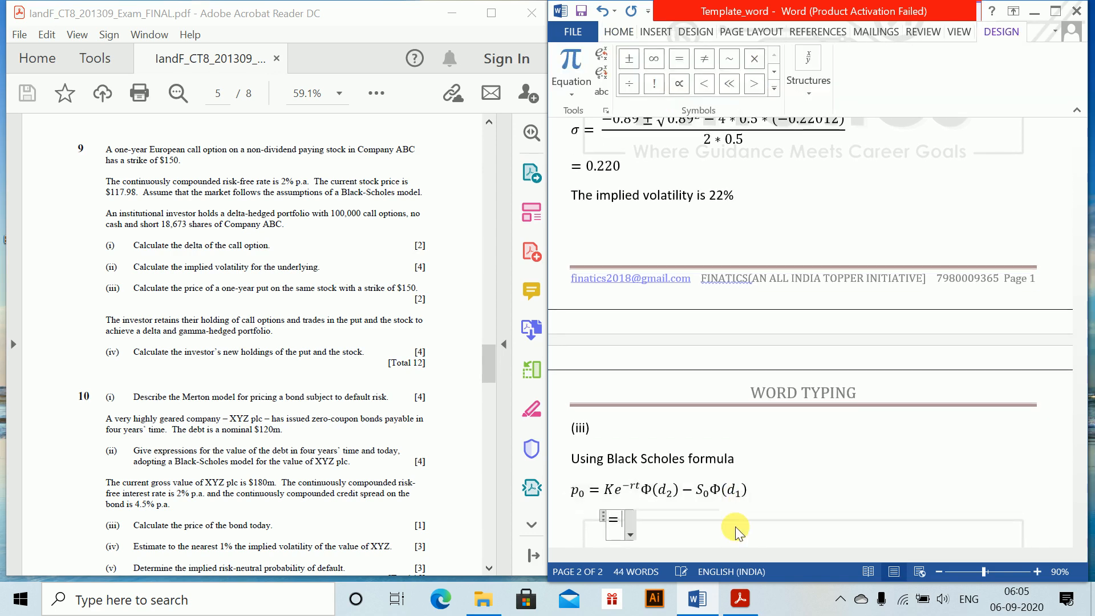
pyautogui.write('150e^')
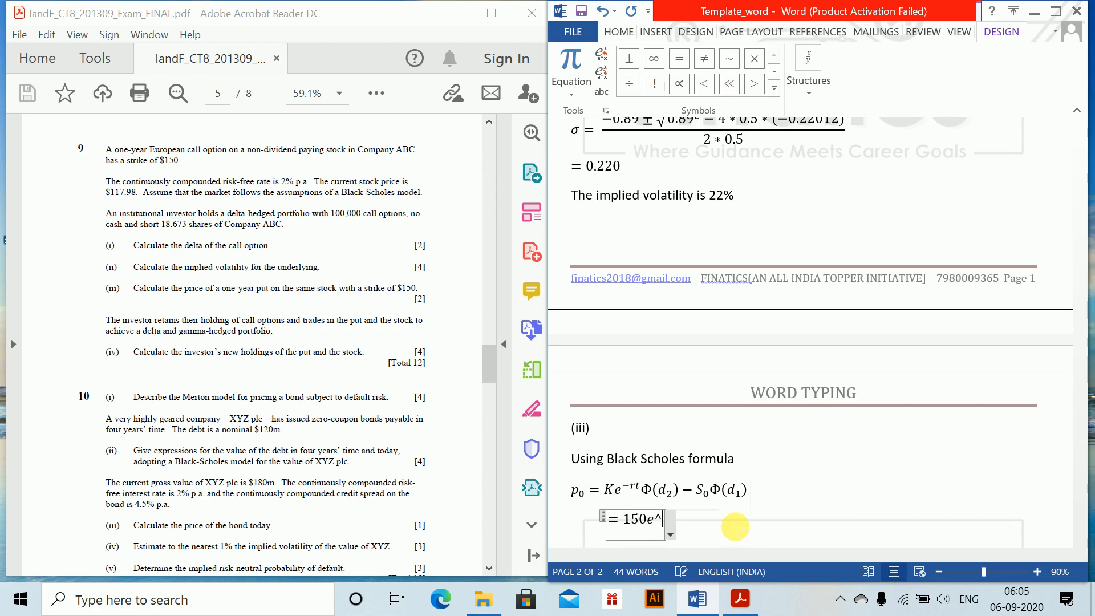
pyautogui.write('-0')
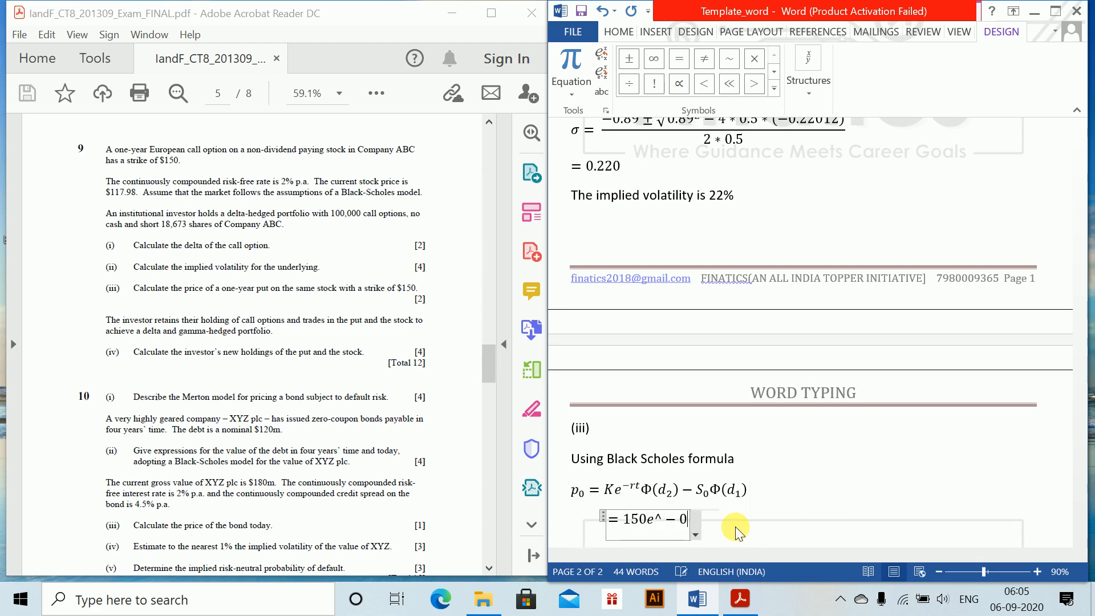
pyautogui.write('.02 ')
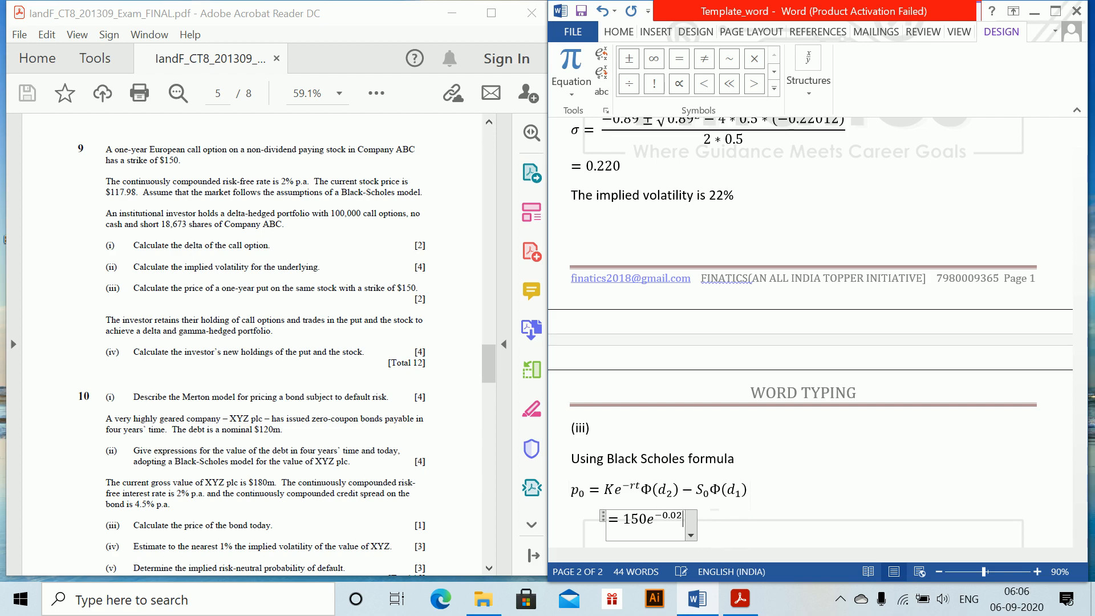
pyautogui.write('\\ph')
# Append Φ − d₂) after 150e^(−0.02) in the substituted equation
pyautogui.press('BackSpace')
pyautogui.press('BackSpace')
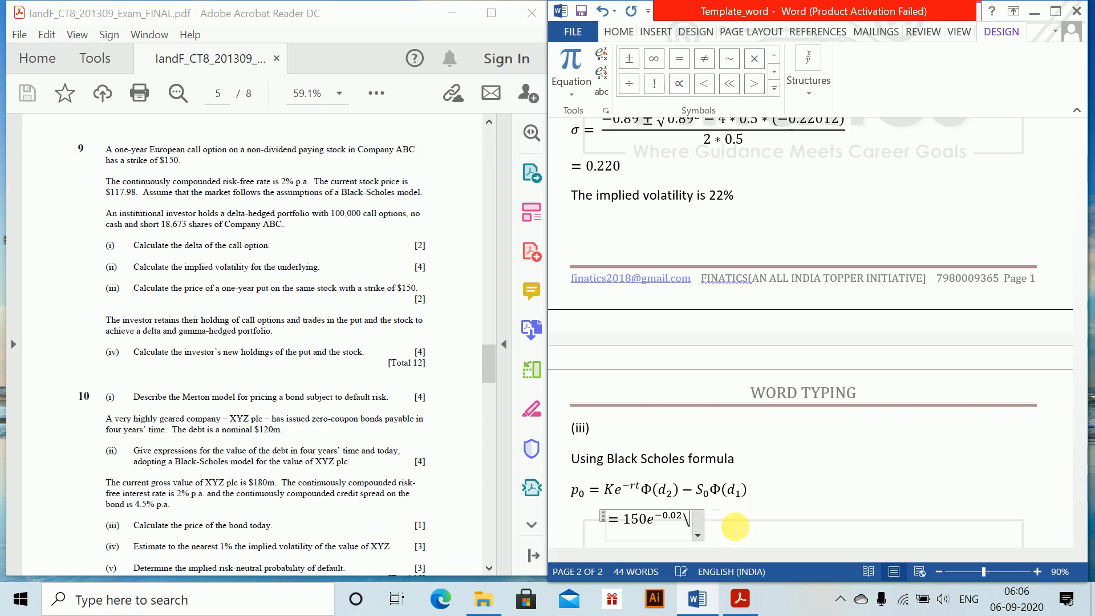
pyautogui.write('Phi -d_2 ')
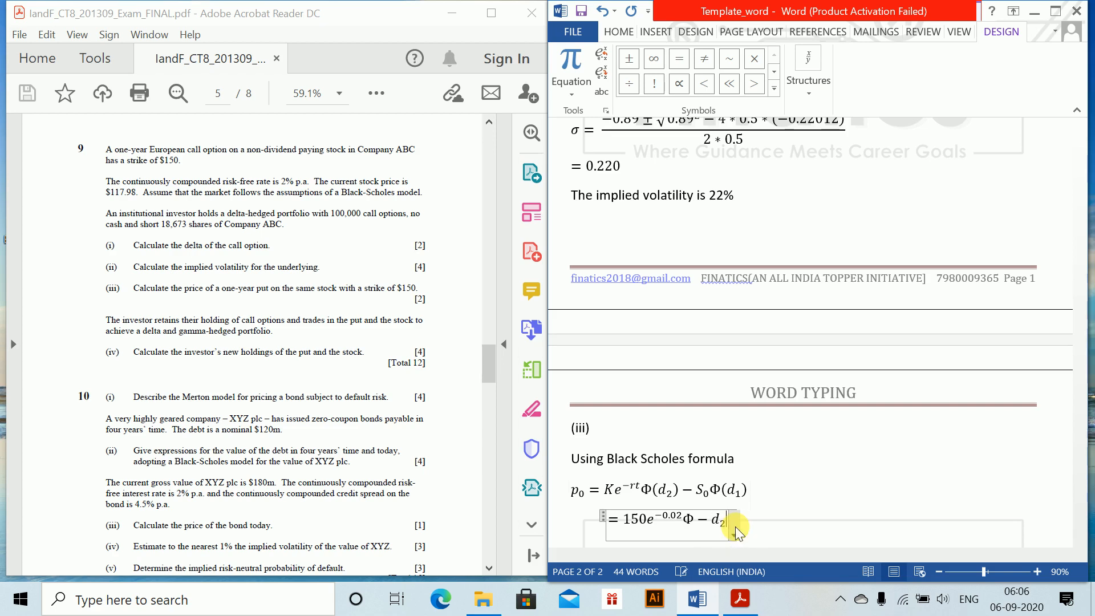
pyautogui.write(')')
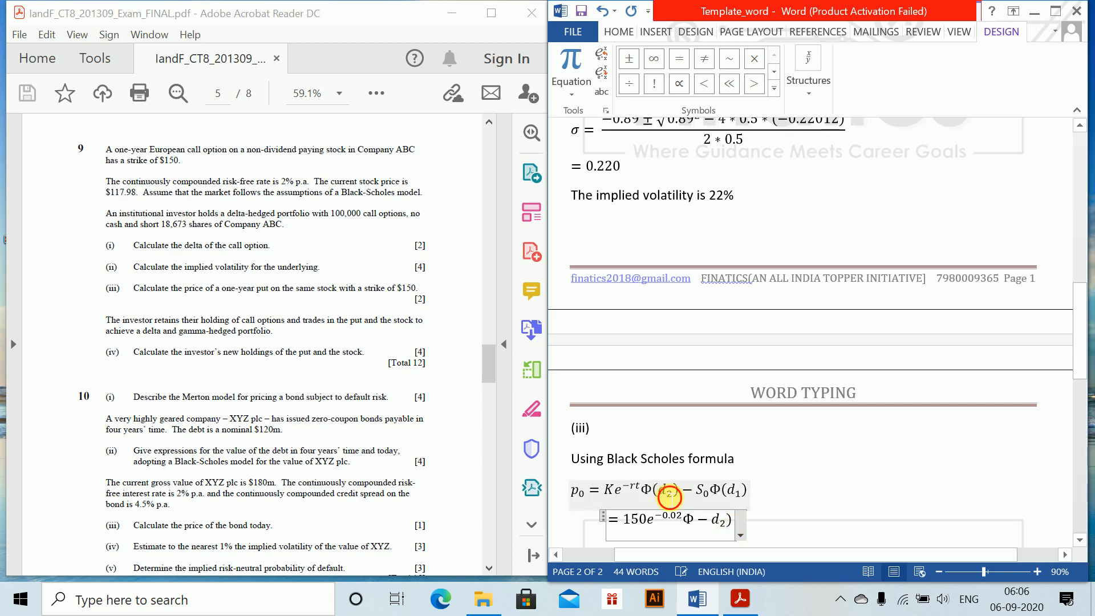
# Insert a minus sign before d₂ in the put price formula and the missing opening parenthesis after Φ in the line below
pyautogui.click(669, 497)
pyautogui.write('-')
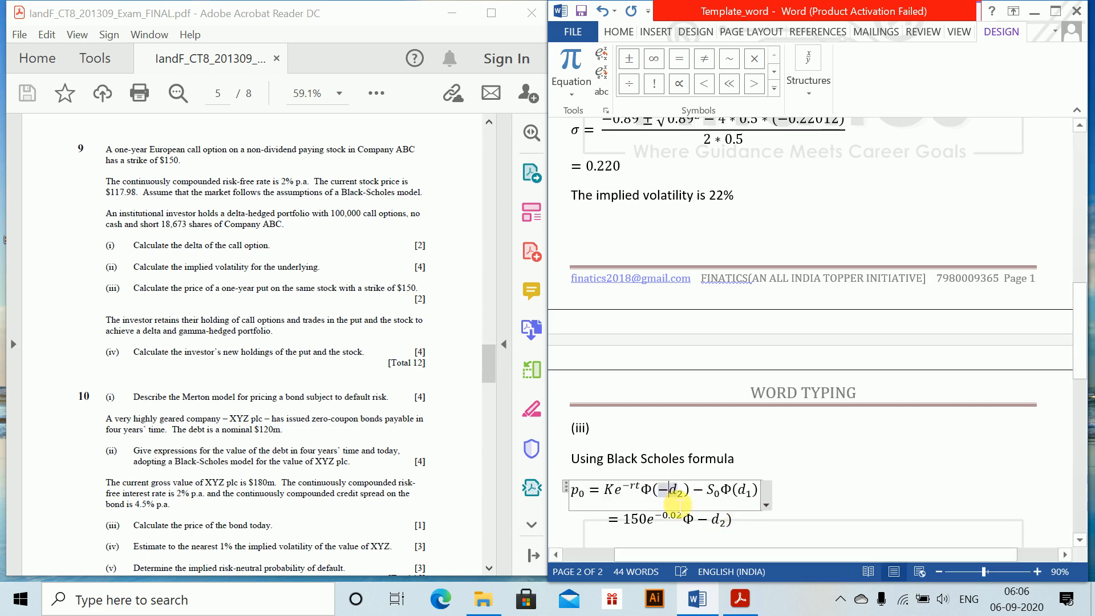
pyautogui.click(716, 524)
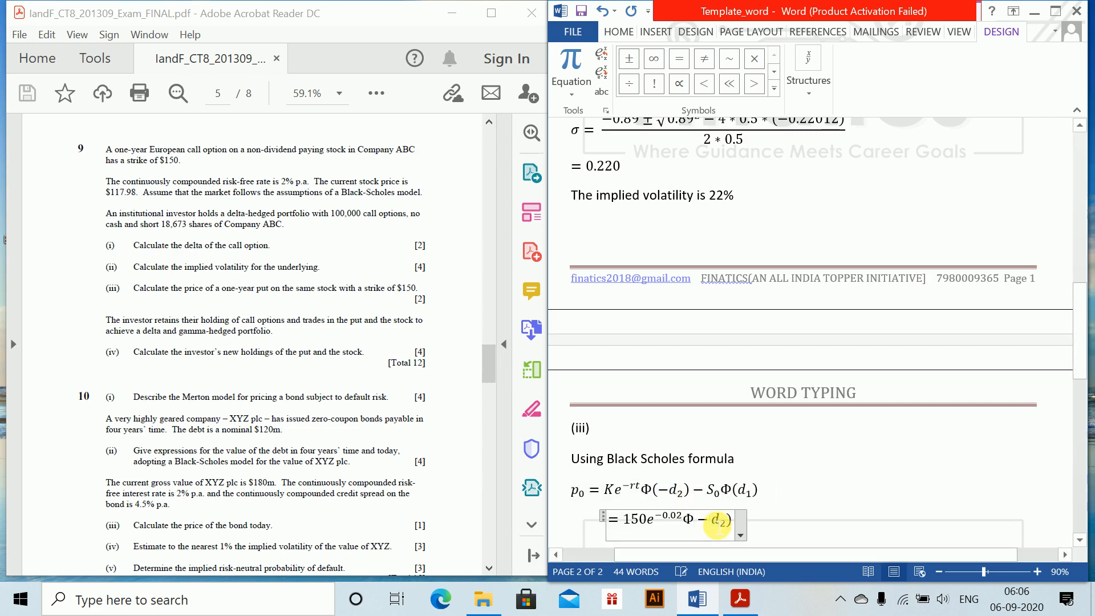
pyautogui.write('(')
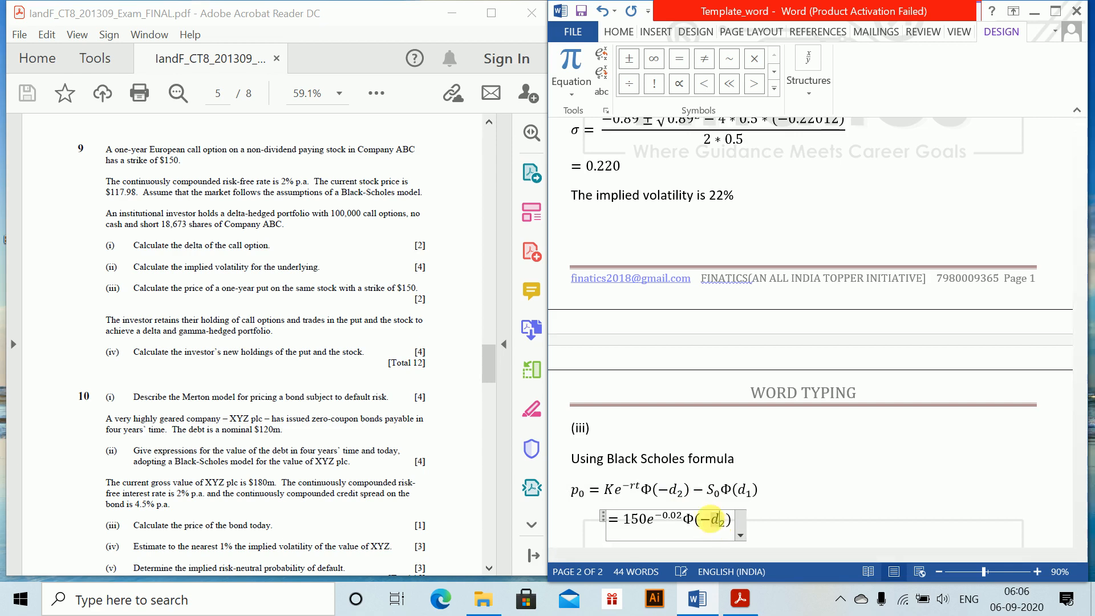
pyautogui.write('-117')
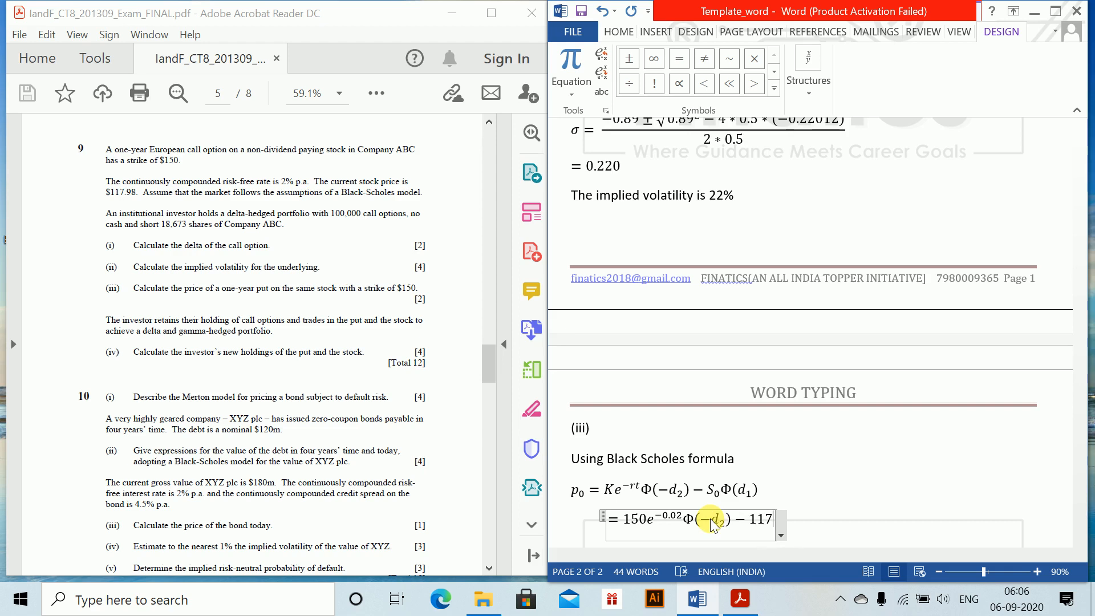
pyautogui.write('.9')
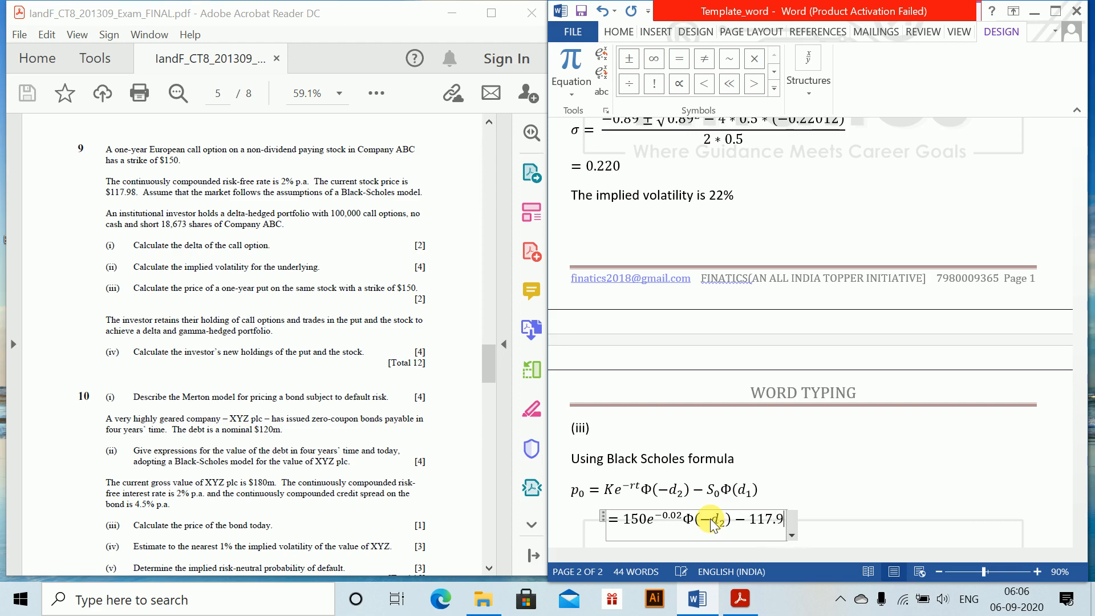
pyautogui.write('8\\Phi')
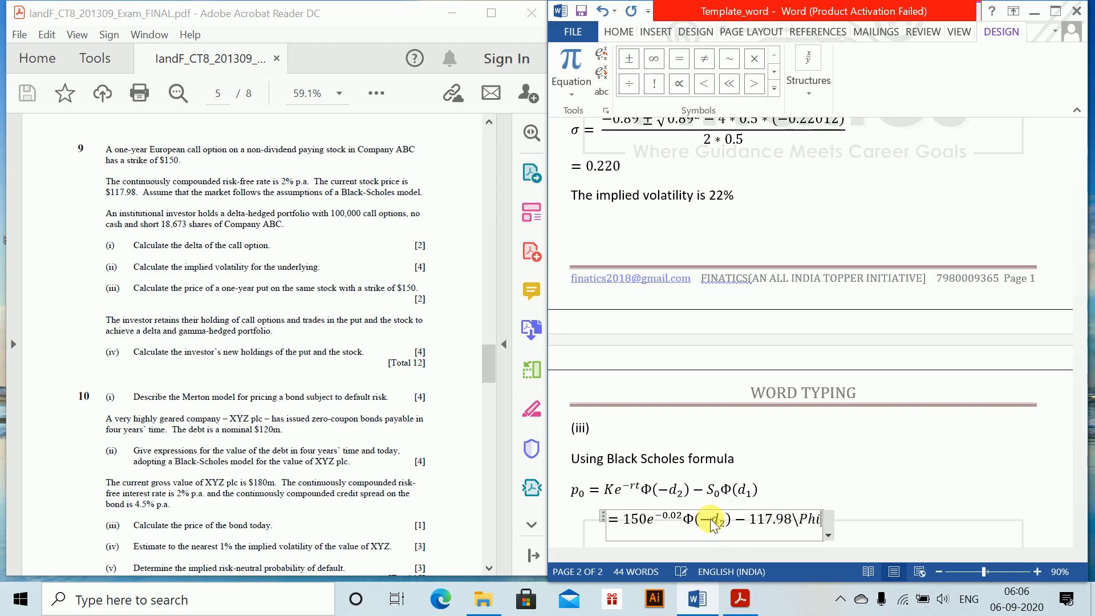
pyautogui.press('BackSpace')
pyautogui.press('BackSpace')
pyautogui.press('BackSpace')
pyautogui.press('BackSpace')
pyautogui.write('Φ(d_1')
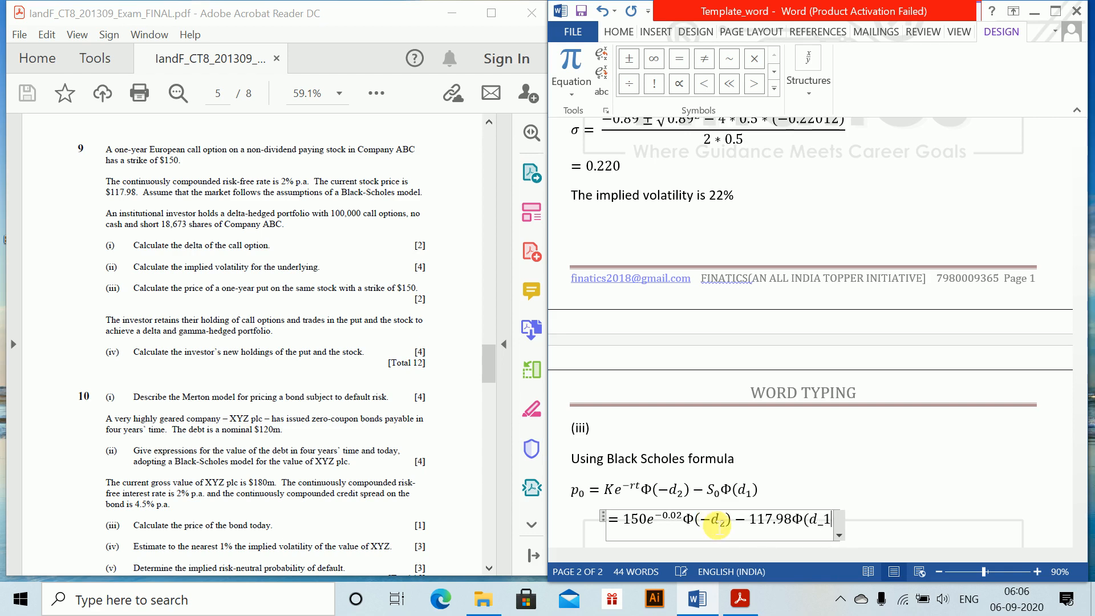
pyautogui.write('_)')
# Complete the substituted equation with − 117.98Φ(d₁) and start a new line below it
pyautogui.press('Return')
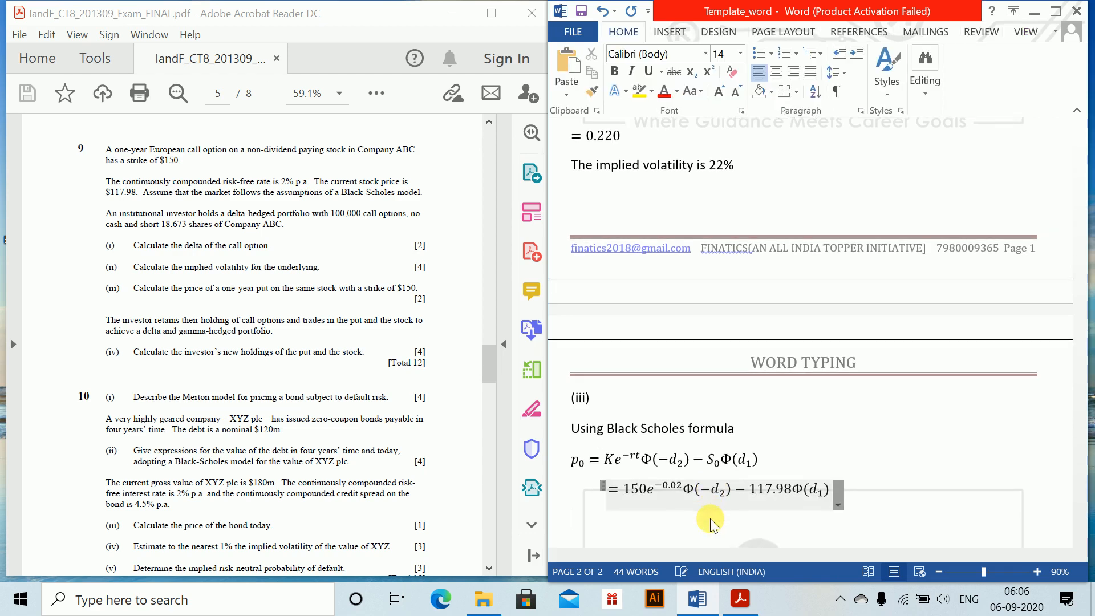
# Write "Where" under the substituted equation and begin a new equation below it with d₁ =
pyautogui.write('Wh')
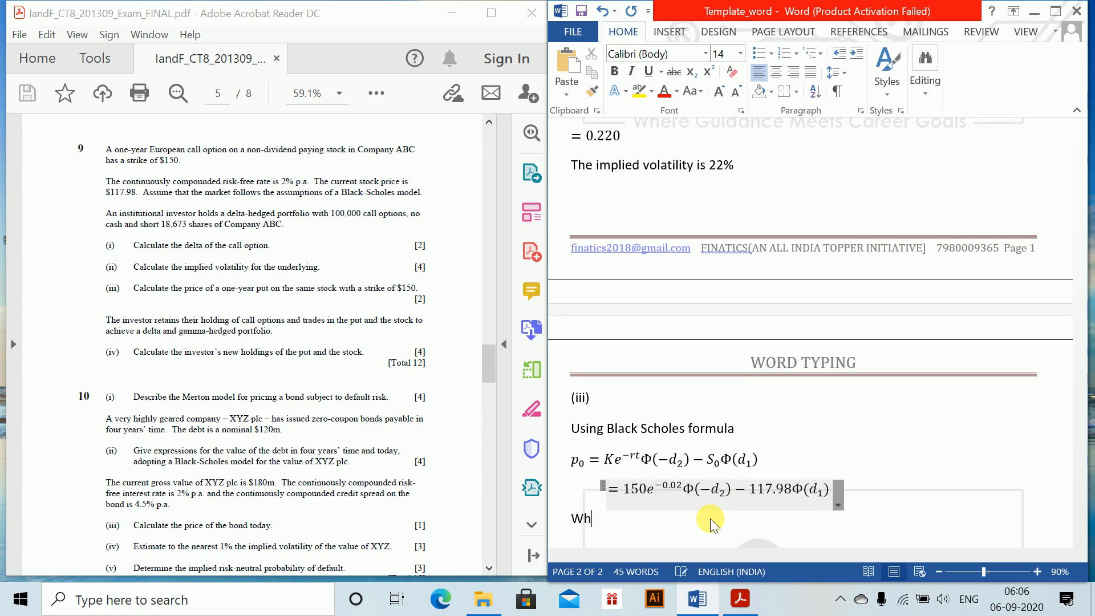
pyautogui.write('ere')
pyautogui.press('Return')
pyautogui.hotkey('alt', '=')
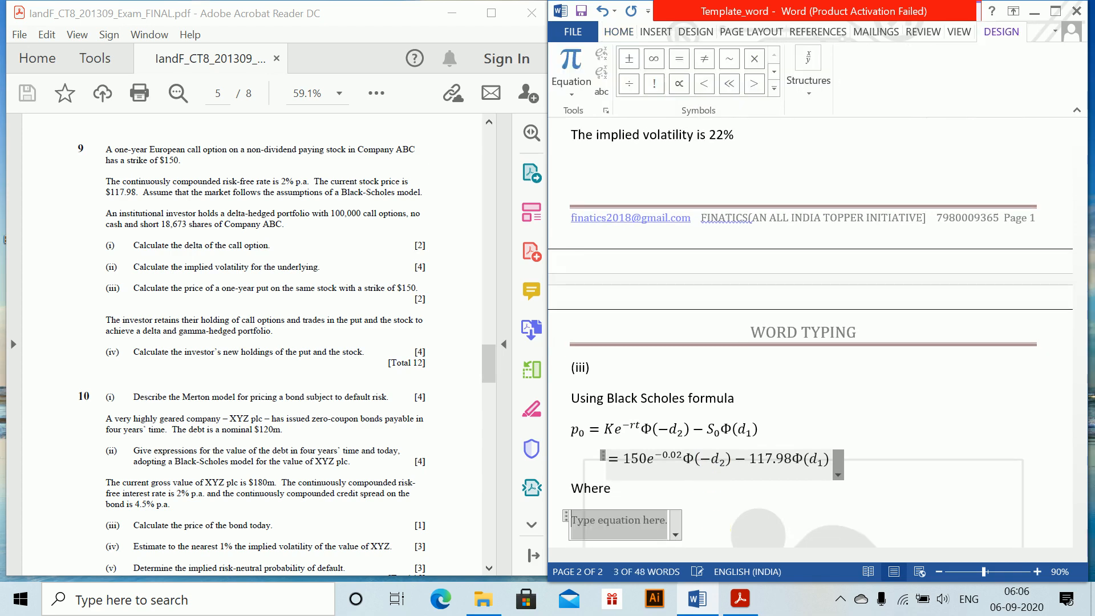
pyautogui.write('d_1=')
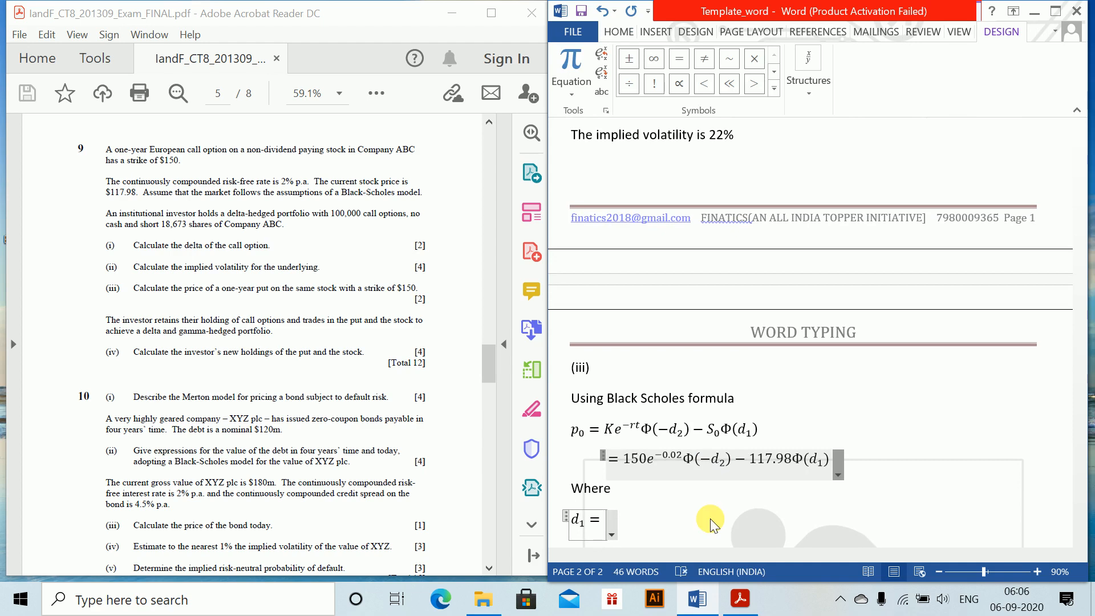
# Try pasting the previously copied numeric fraction after d₁ =, and undo the paste
pyautogui.hotkey('ctrl', 'v')
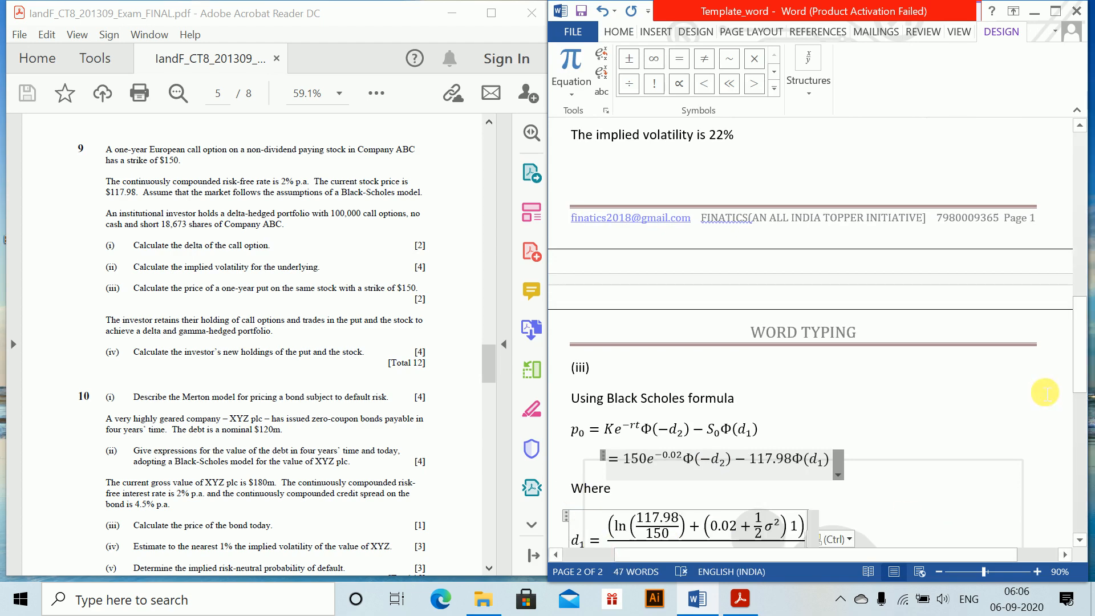
pyautogui.moveTo(1078, 318); pyautogui.dragTo(1077, 358)
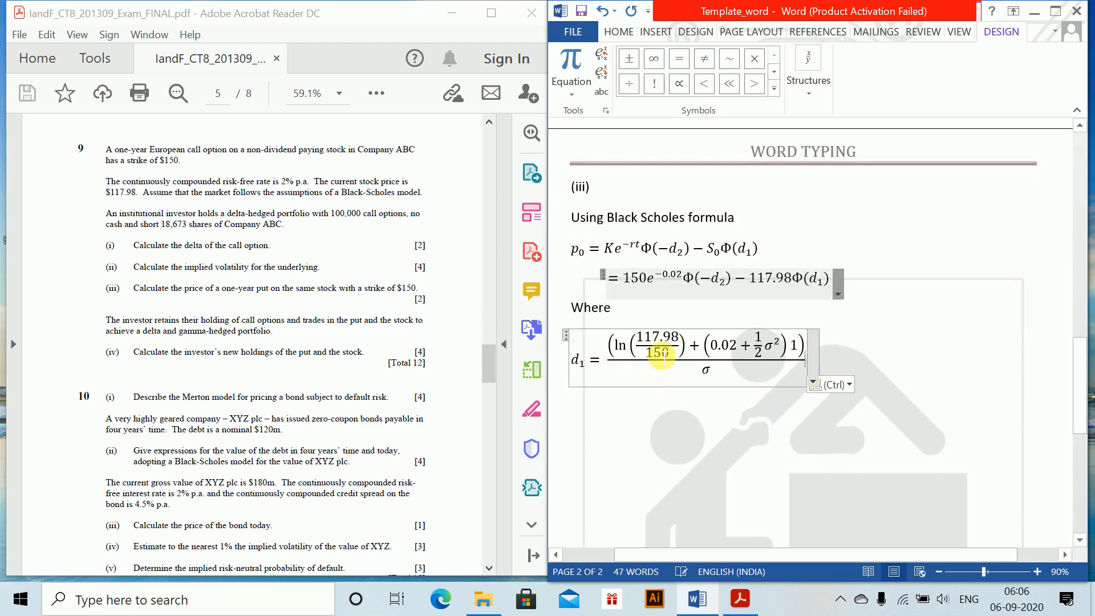
pyautogui.hotkey('ctrl', 'z')
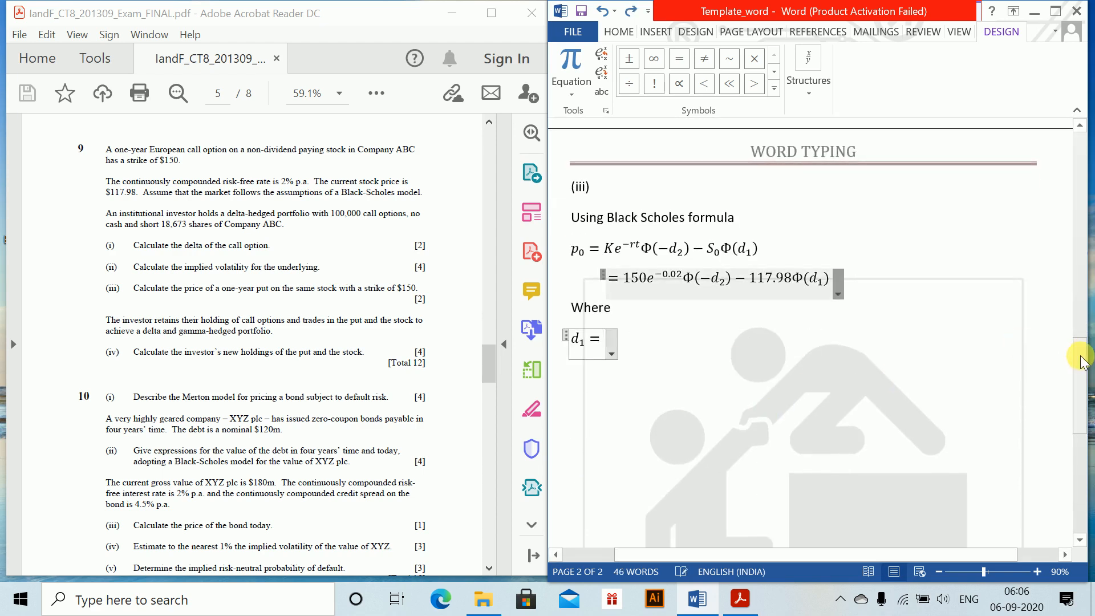
# Copy the symbolic d₁ fraction with S₀, K, r and T from part (ii) and paste it after d₁ = in part (iii)
pyautogui.moveTo(1081, 359); pyautogui.dragTo(1069, 204)
pyautogui.click(657, 299)
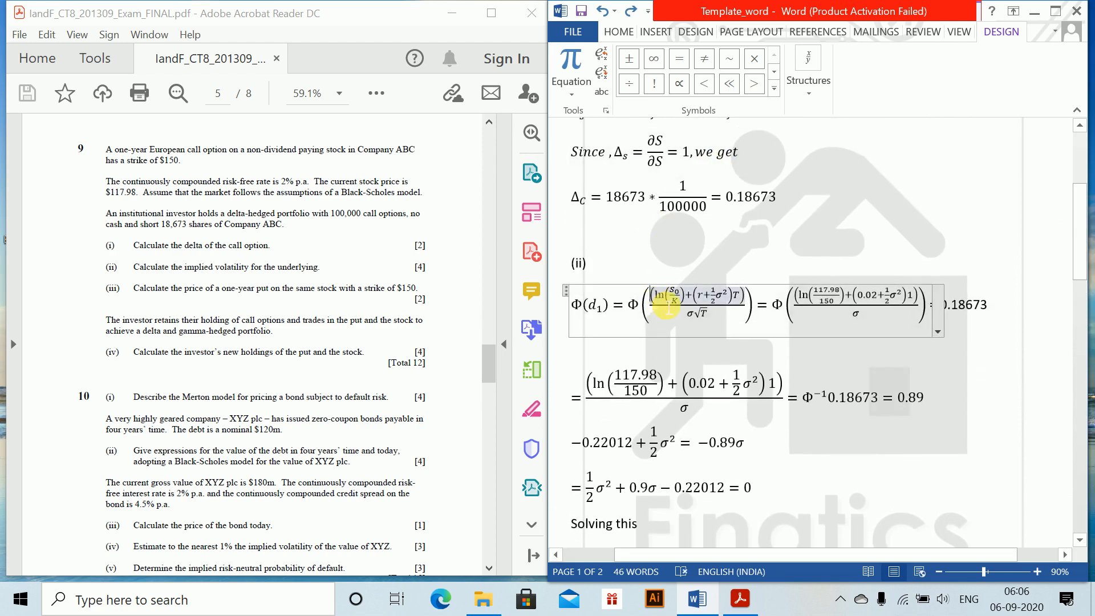
pyautogui.moveTo(667, 308); pyautogui.dragTo(672, 306)
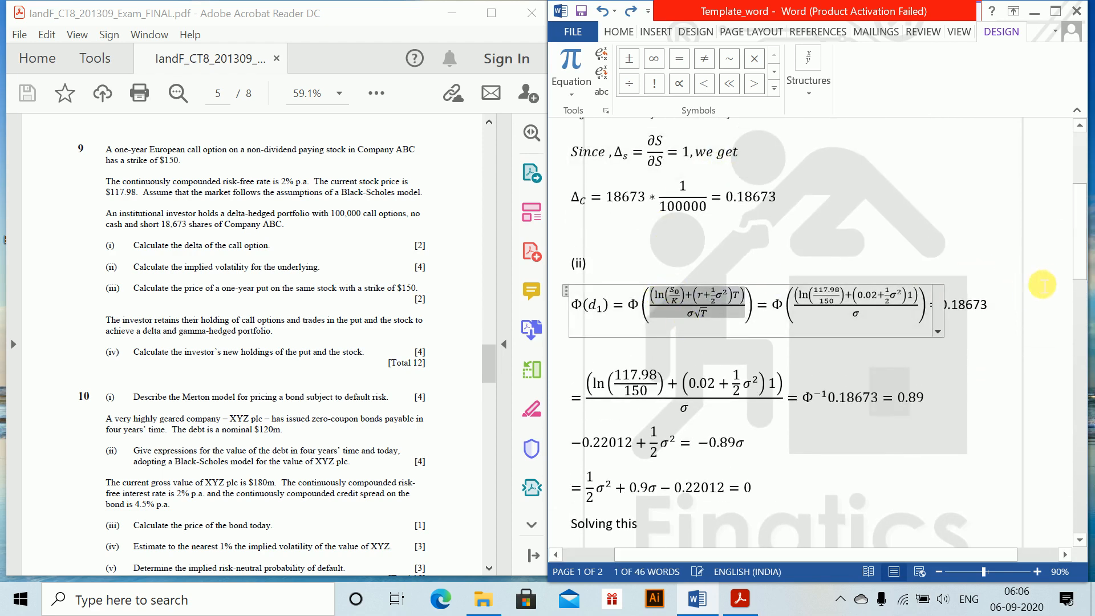
pyautogui.moveTo(1076, 251); pyautogui.dragTo(1077, 403)
pyautogui.hotkey('ctrl', 'v')
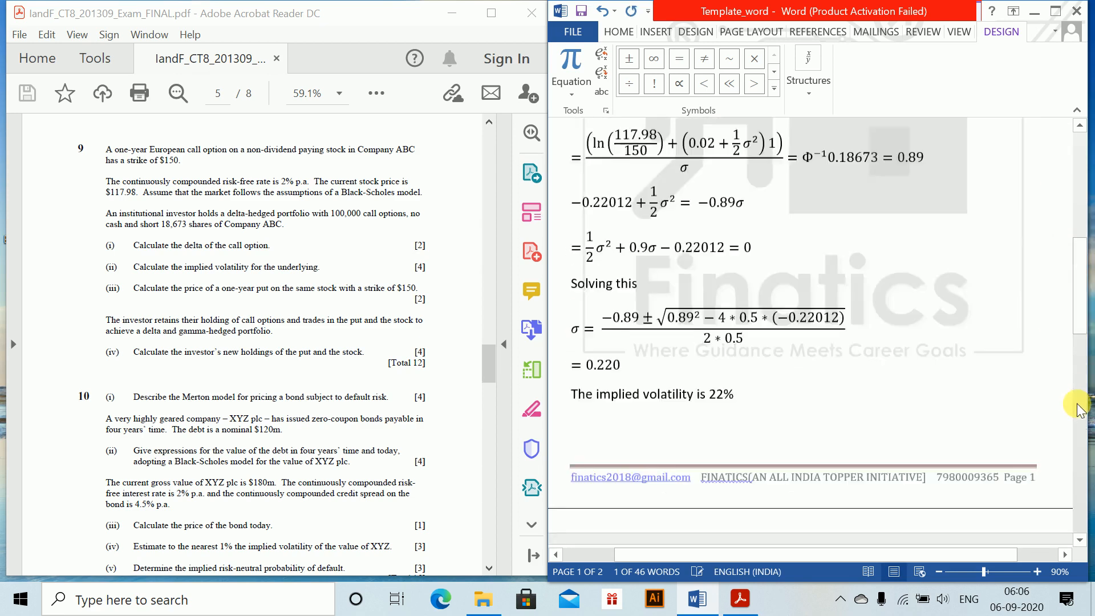
pyautogui.hotkey('ctrl', 'z')
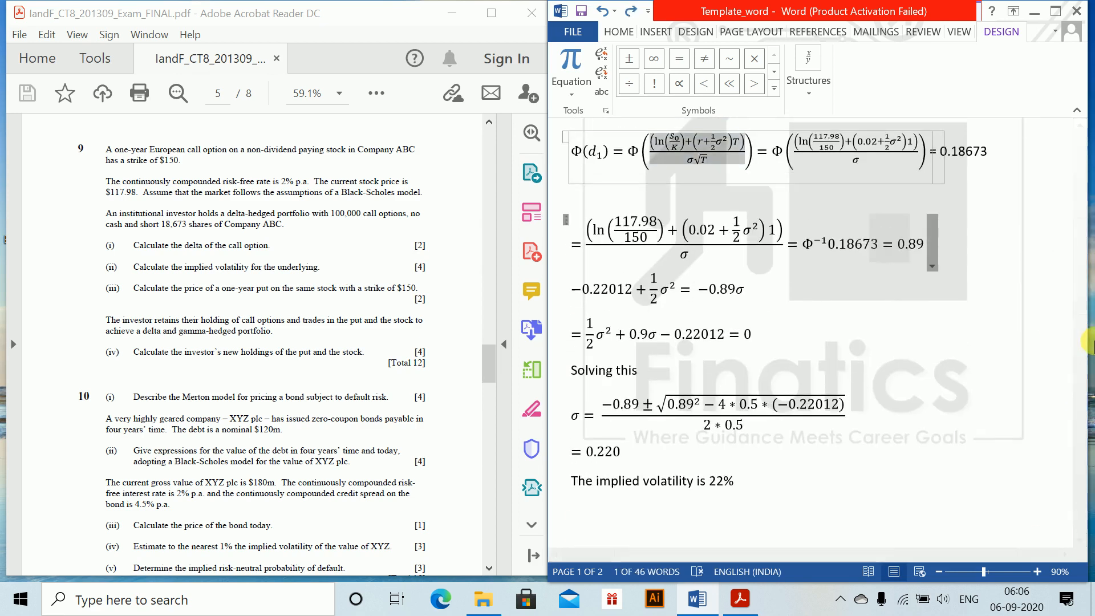
pyautogui.moveTo(1079, 261); pyautogui.dragTo(1087, 410)
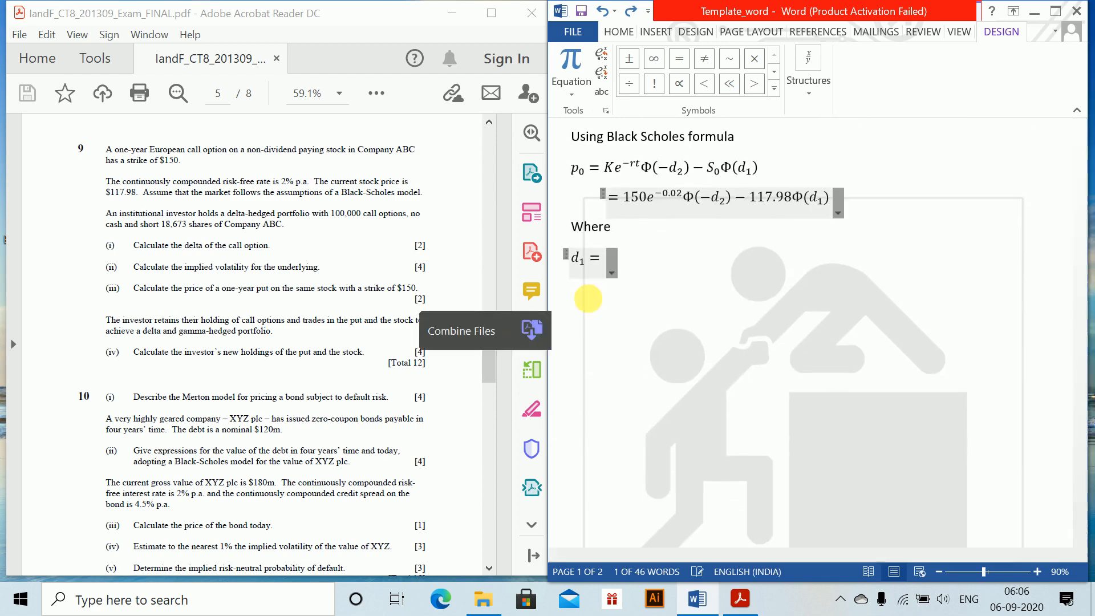
pyautogui.click(611, 263)
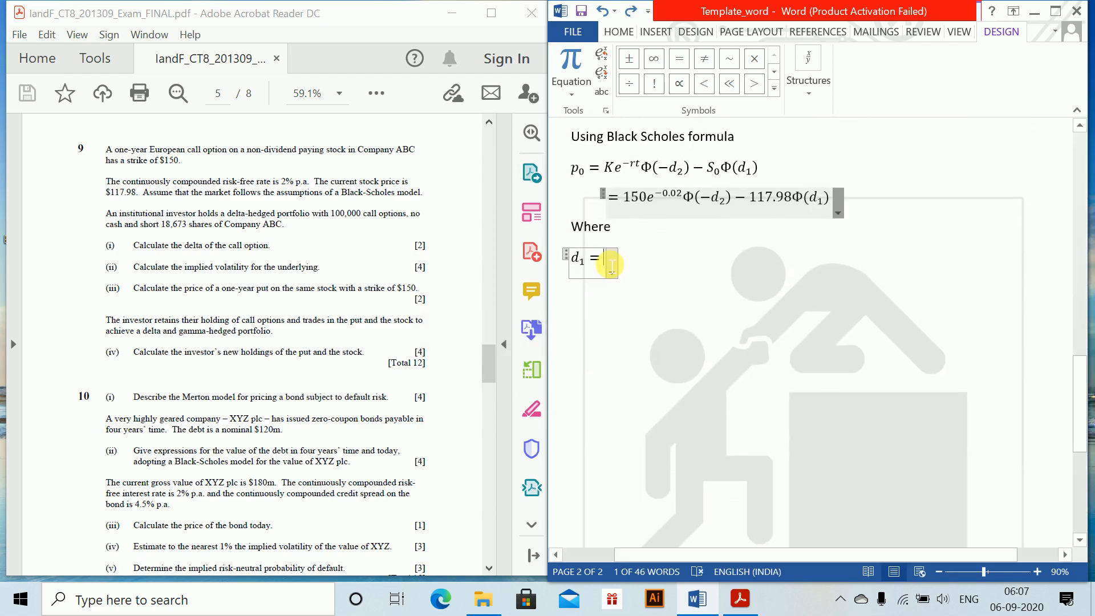
pyautogui.write('(ln(S0/K)+(r+1/2σ^2)T)/(σ√T)')
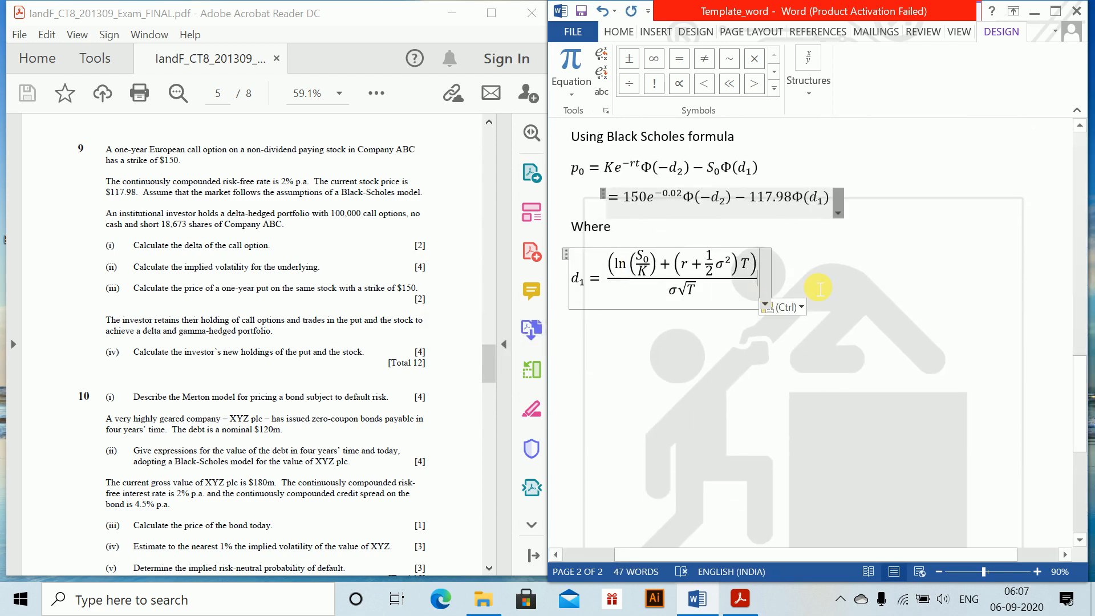
# Extend the d₁ equation with an equals sign and a copy of part (ii)'s numeric Φ expression containing 117.98, 150 and 0.02
pyautogui.write('=')
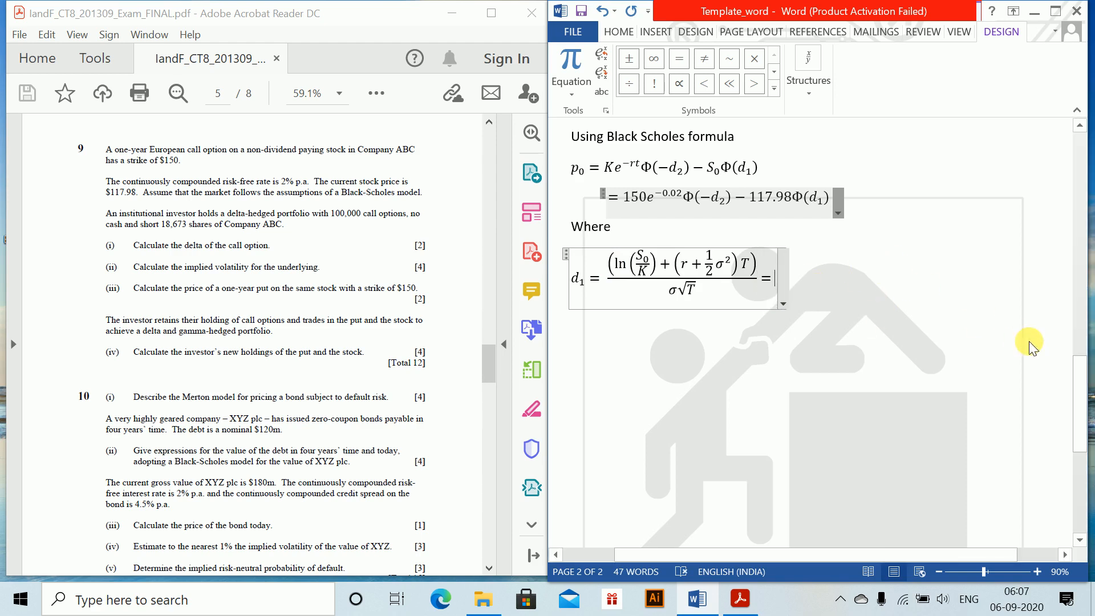
pyautogui.moveTo(1077, 374); pyautogui.dragTo(1076, 210)
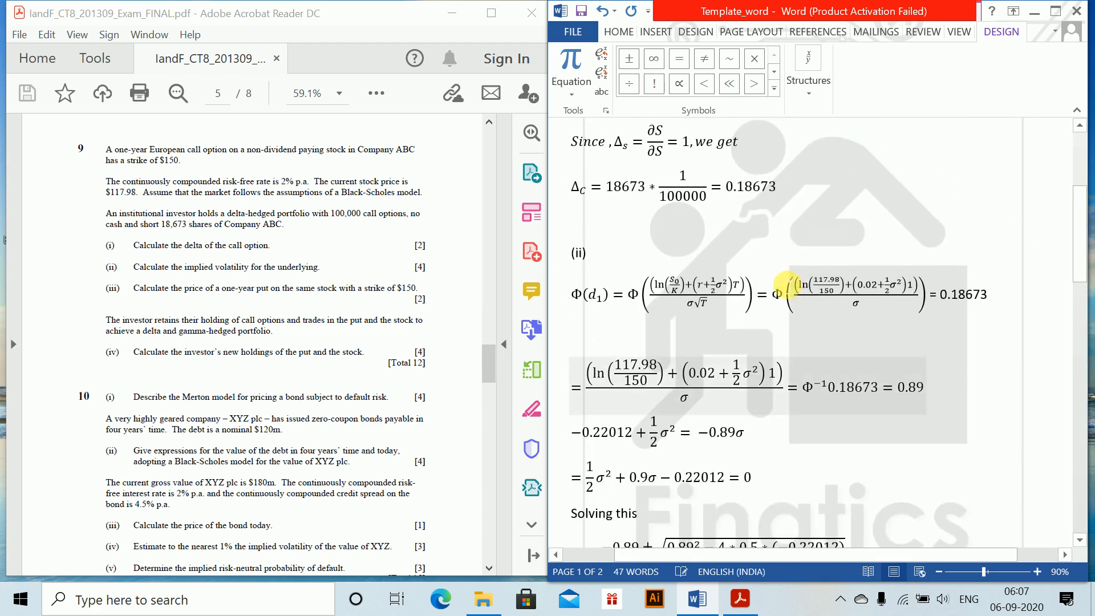
pyautogui.moveTo(776, 288); pyautogui.dragTo(852, 307)
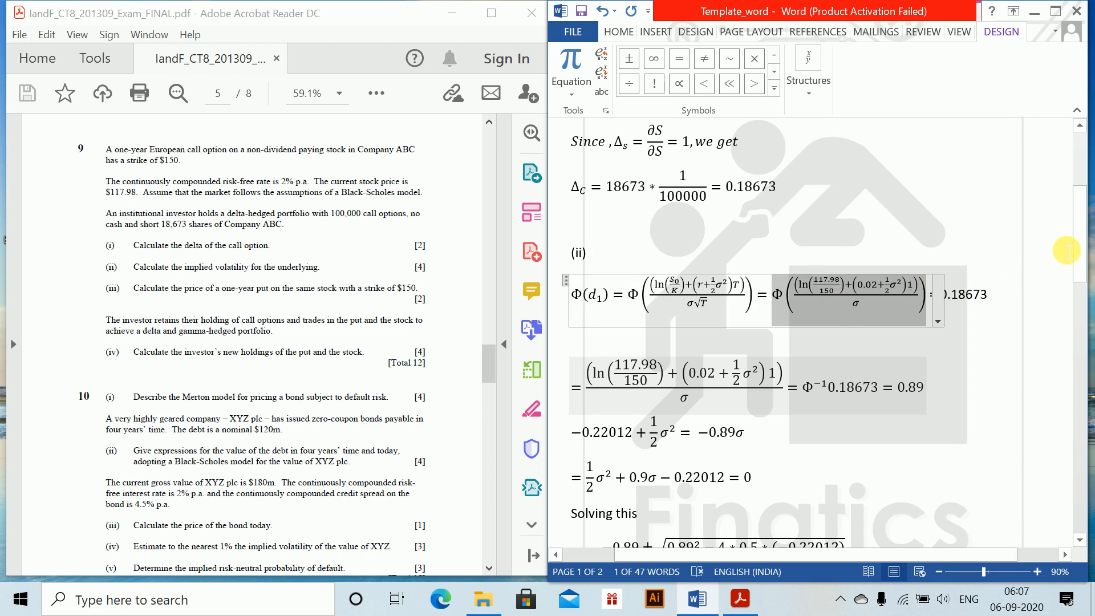
pyautogui.moveTo(1083, 242); pyautogui.dragTo(1080, 365)
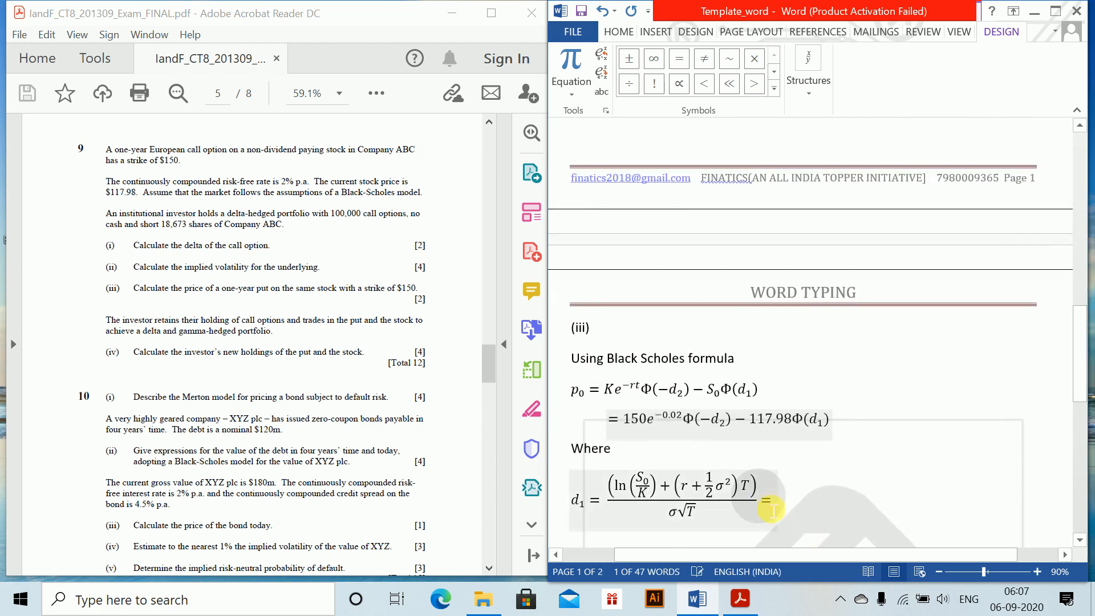
pyautogui.click(775, 494)
pyautogui.hotkey('ctrl', 'v')
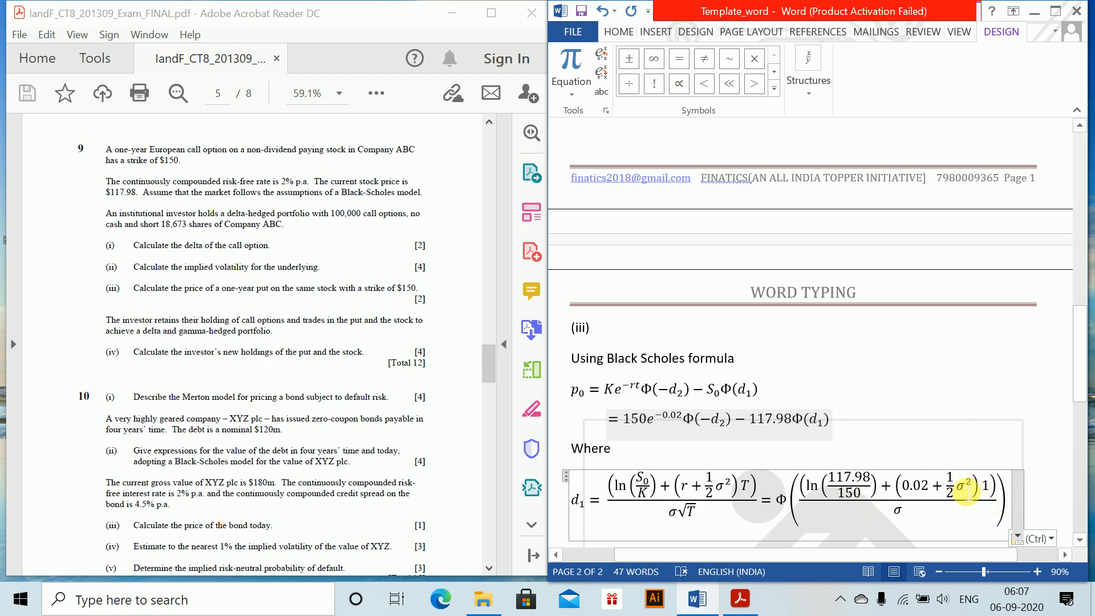
# Replace σ with 0.22 in both the numerator and denominator of the numeric d₁ fraction, keeping the numerator's square
pyautogui.doubleClick(961, 486)
pyautogui.write('0.22')
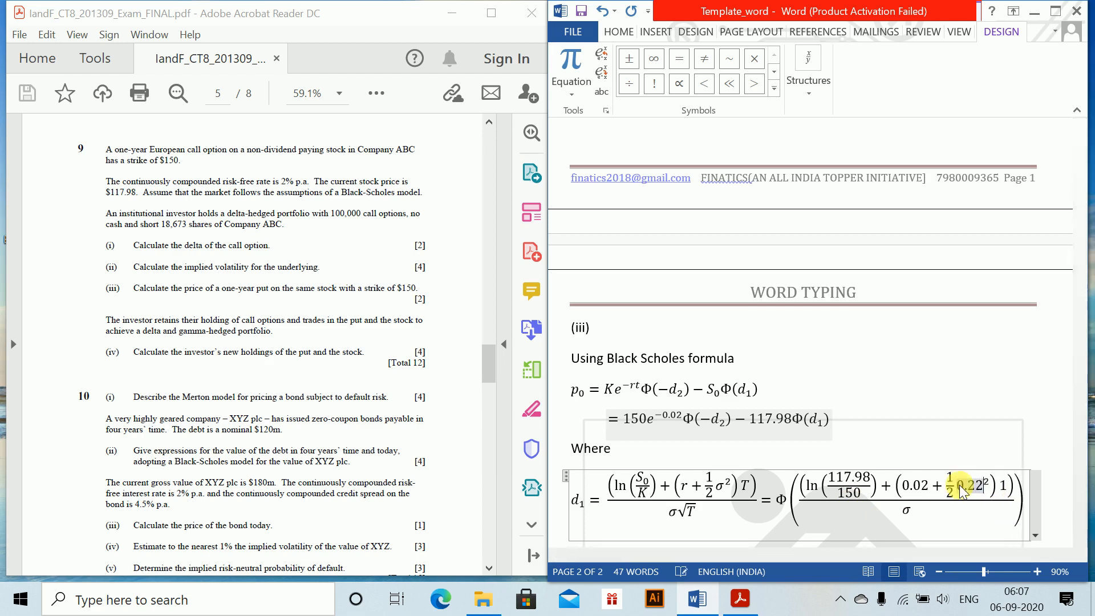
pyautogui.write('^2')
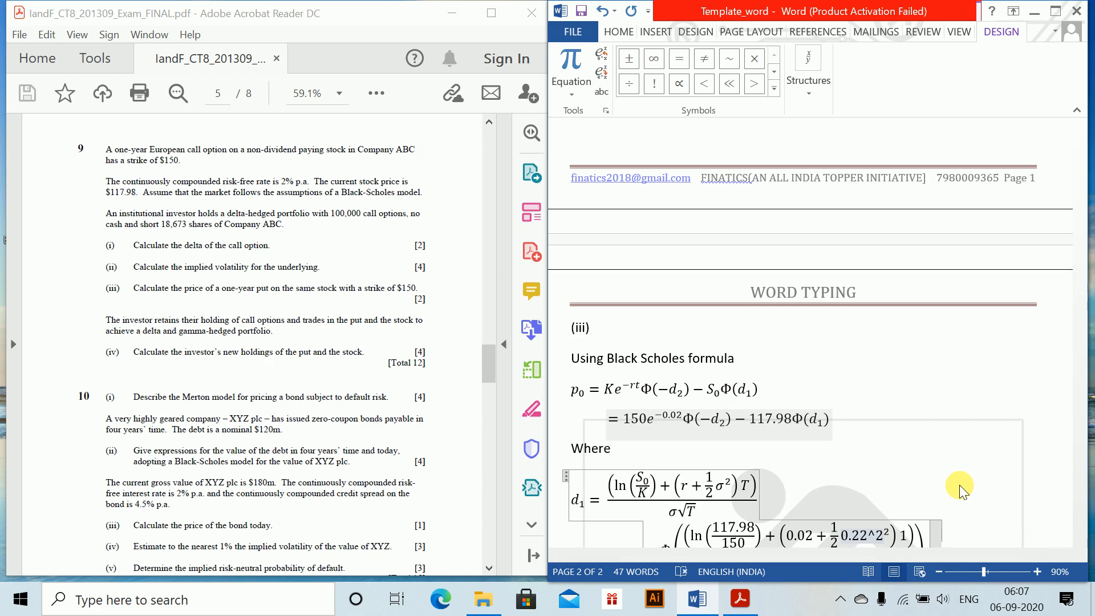
pyautogui.press('BackSpace')
pyautogui.press('BackSpace')
pyautogui.press('Down')
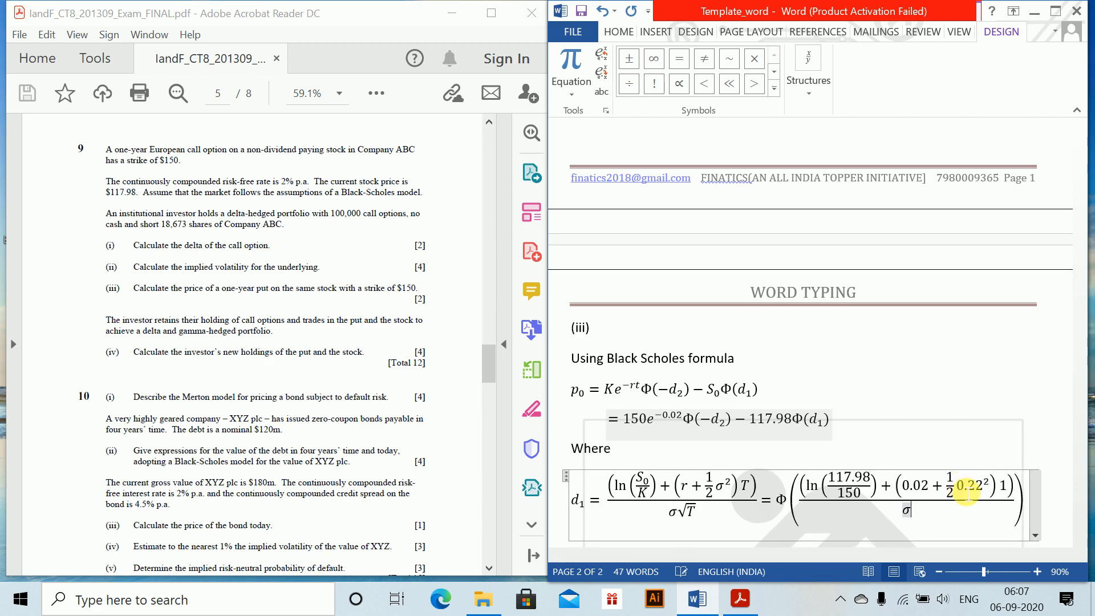
pyautogui.write('0.22')
pyautogui.press('Right')
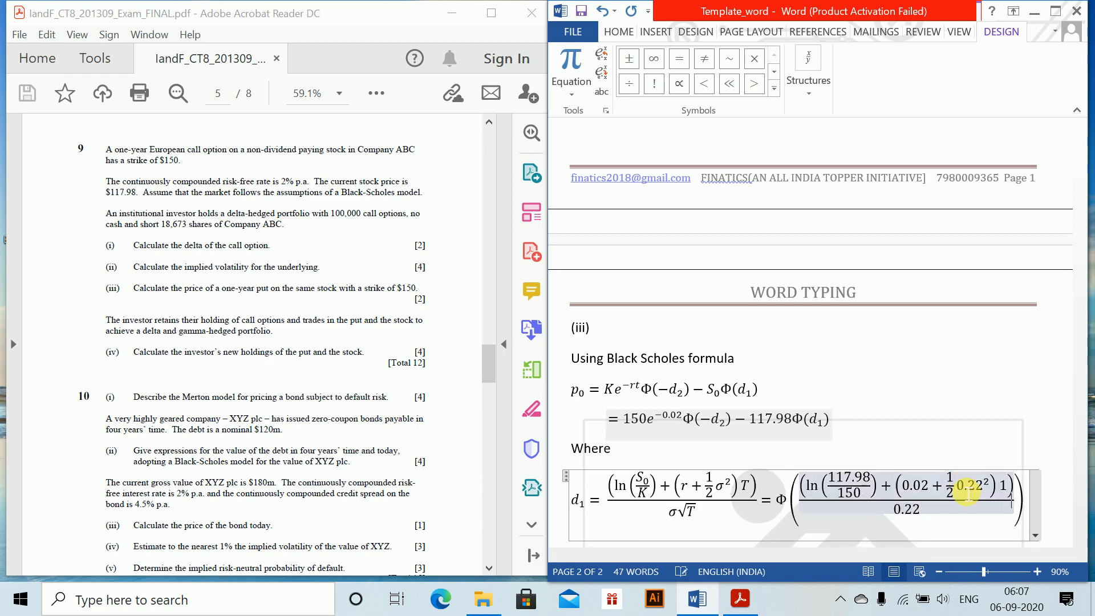
pyautogui.click(774, 539)
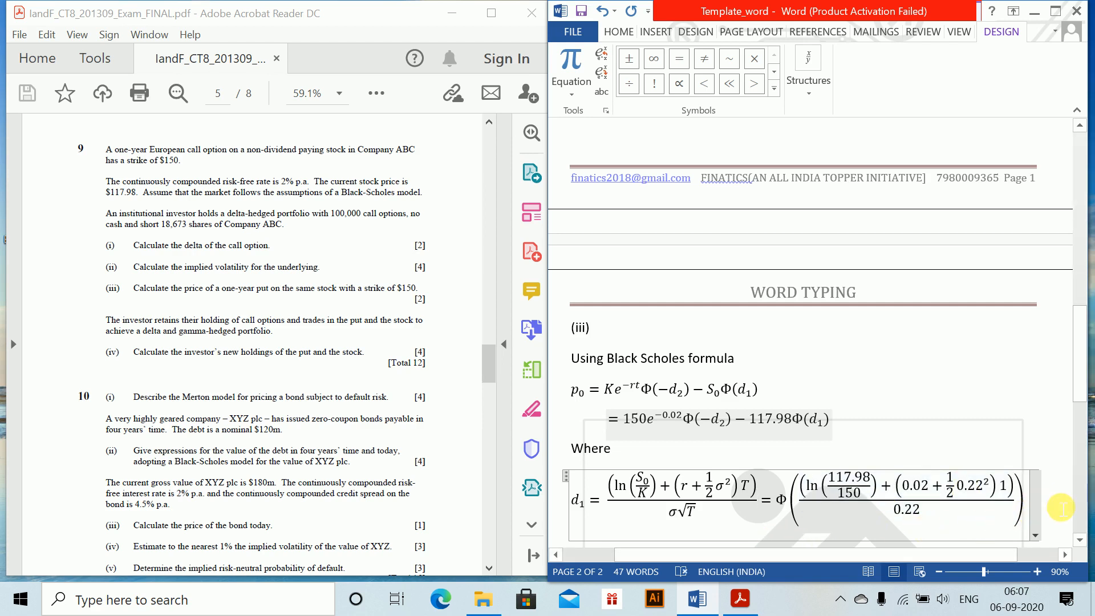
# Add an equation line below the d₁ formula giving its value as = −0.8905
pyautogui.click(1054, 501)
pyautogui.press('Return')
pyautogui.hotkey('alt', '=')
pyautogui.write('=')
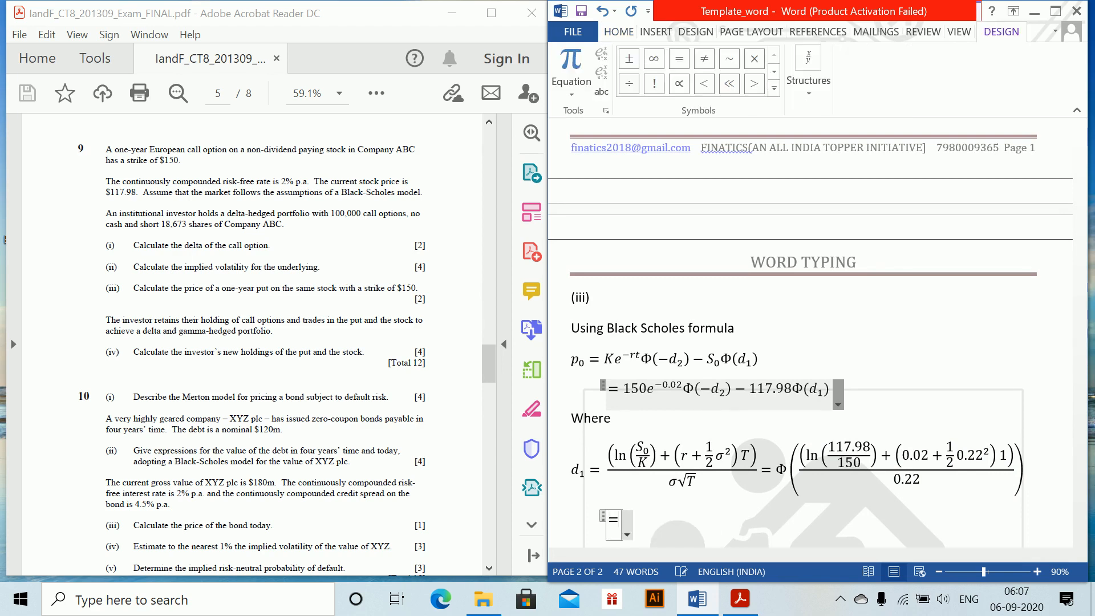
pyautogui.write('-')
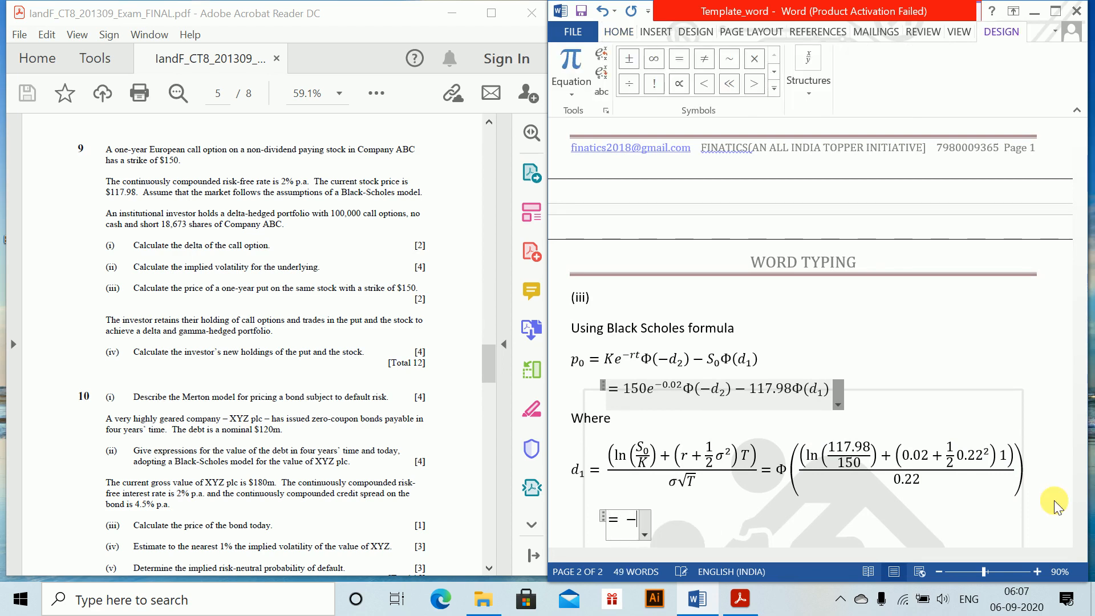
pyautogui.write('0.8095')
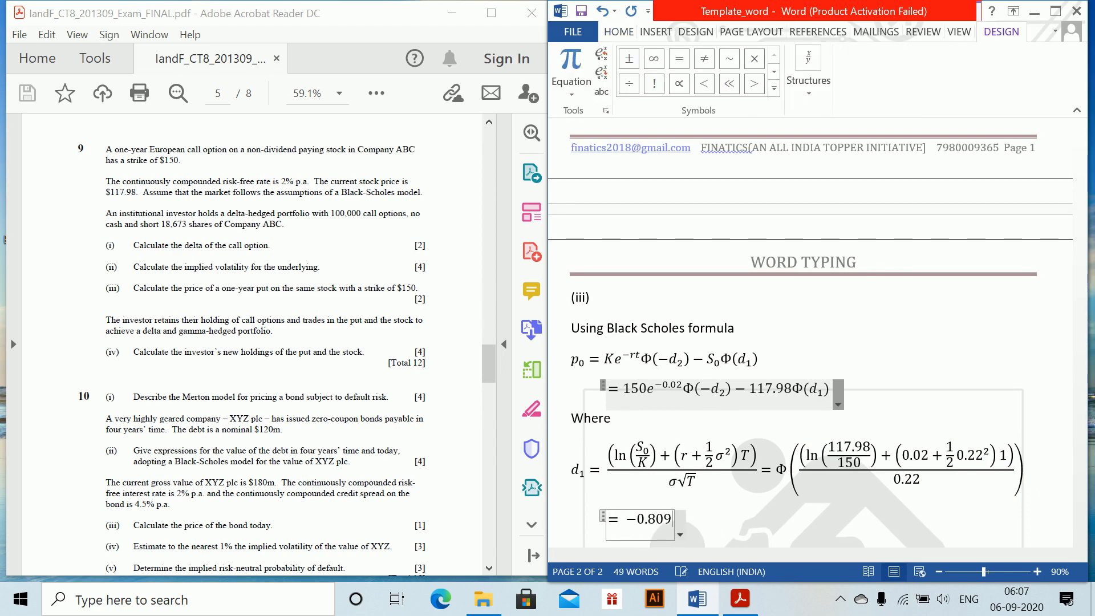
pyautogui.press('BackSpace')
pyautogui.press('BackSpace')
pyautogui.press('BackSpace')
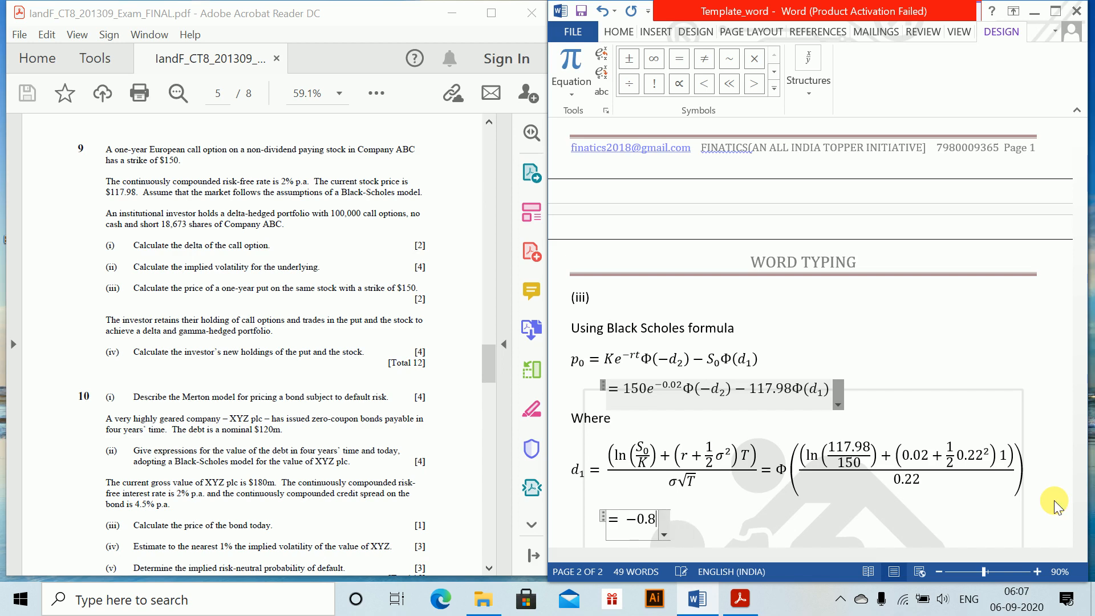
pyautogui.write('905')
pyautogui.press('Return')
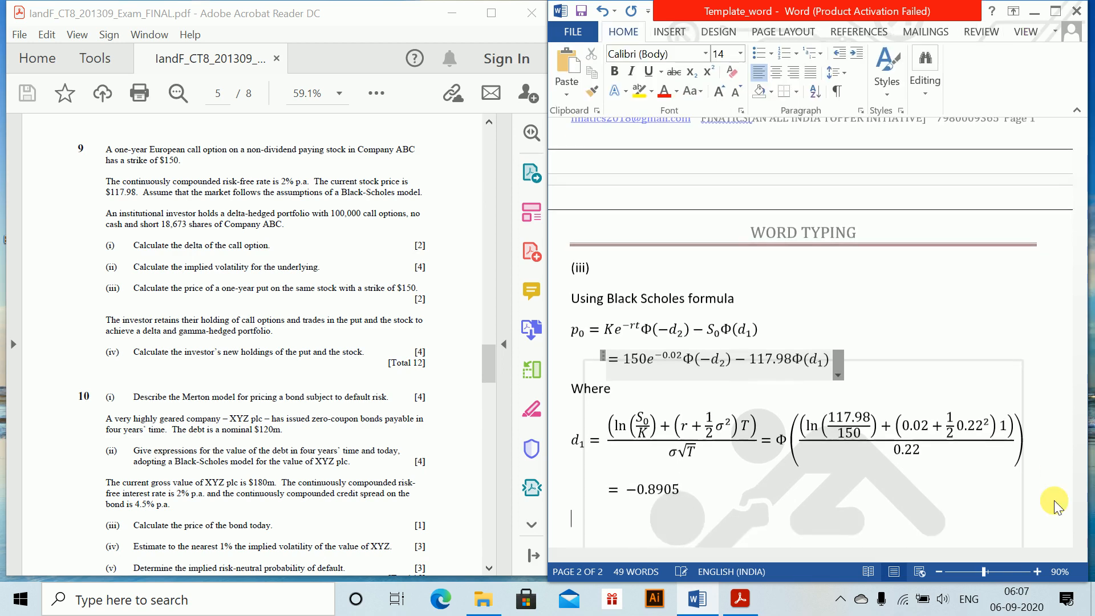
# Write the equation d₂ = d₁ − σ√t on a new line below the d₁ value
pyautogui.hotkey('alt', '=')
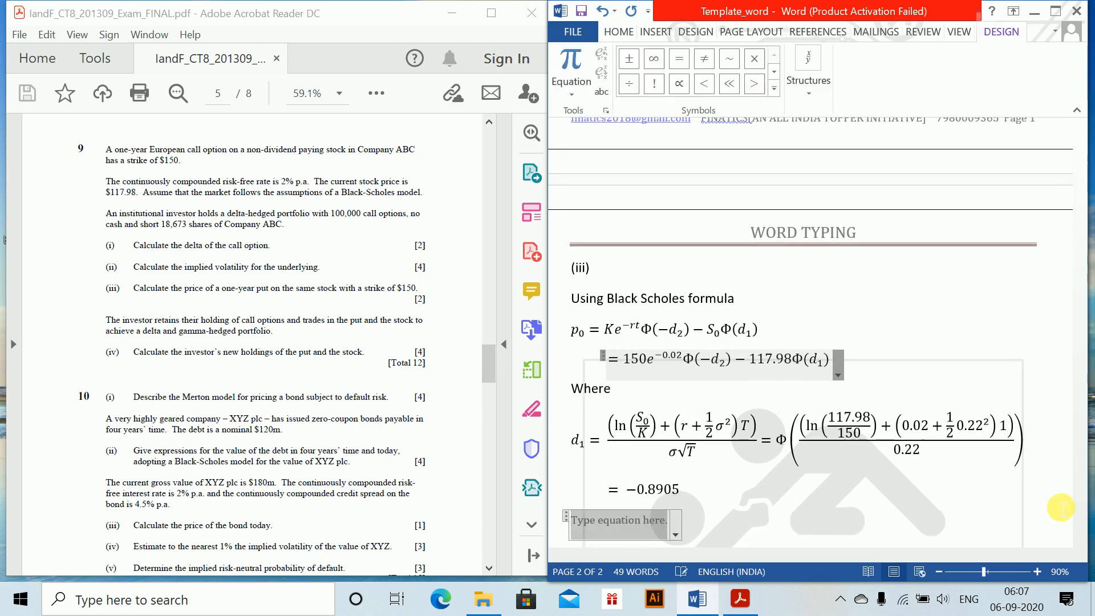
pyautogui.write('d_2 = d_')
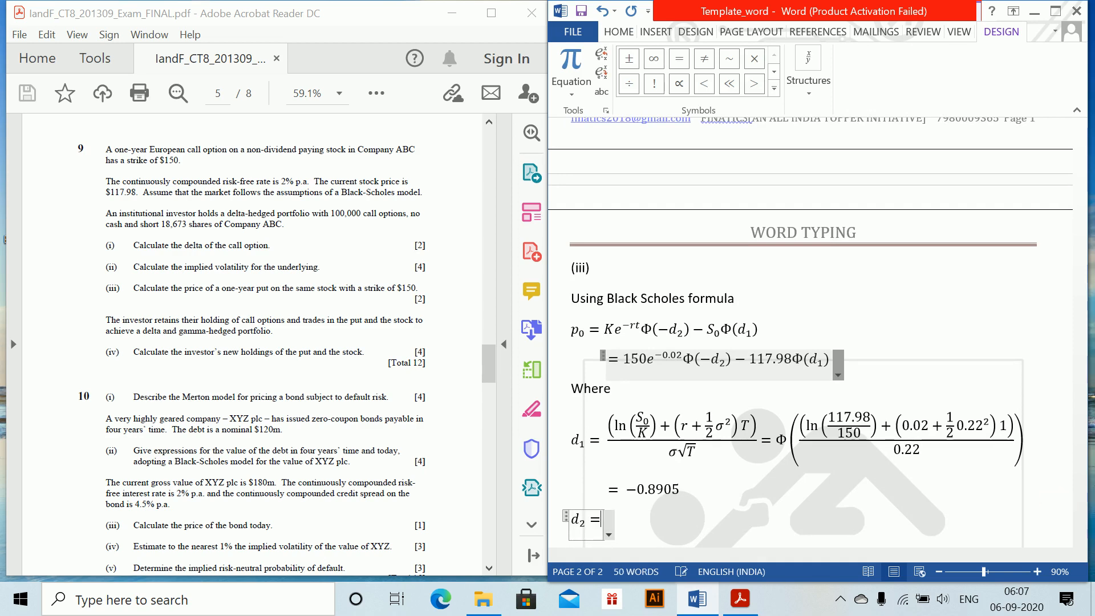
pyautogui.write('1-\\sig')
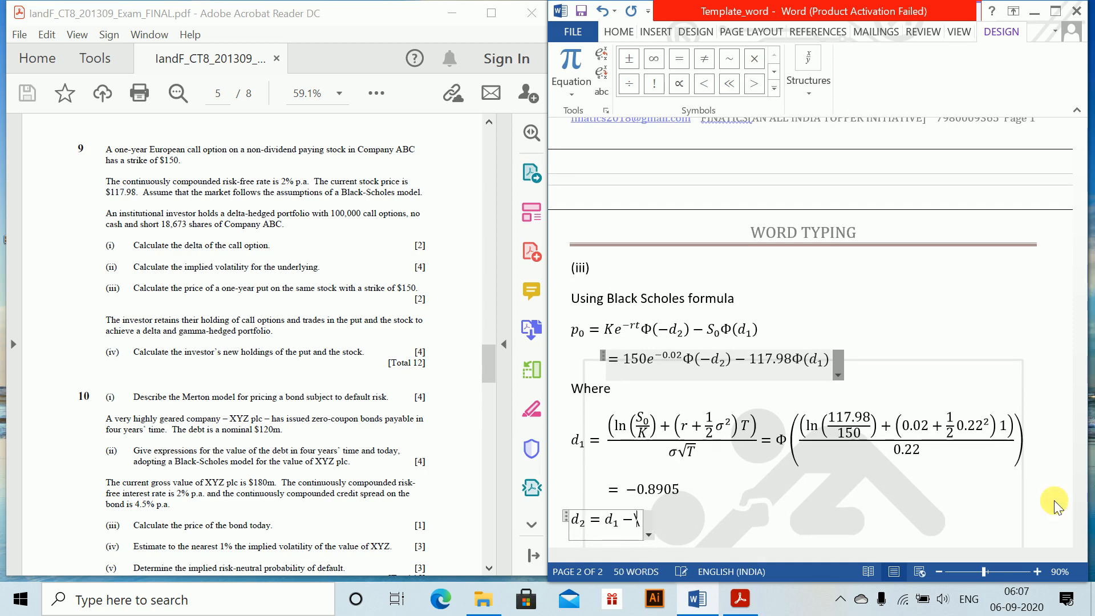
pyautogui.write('ma')
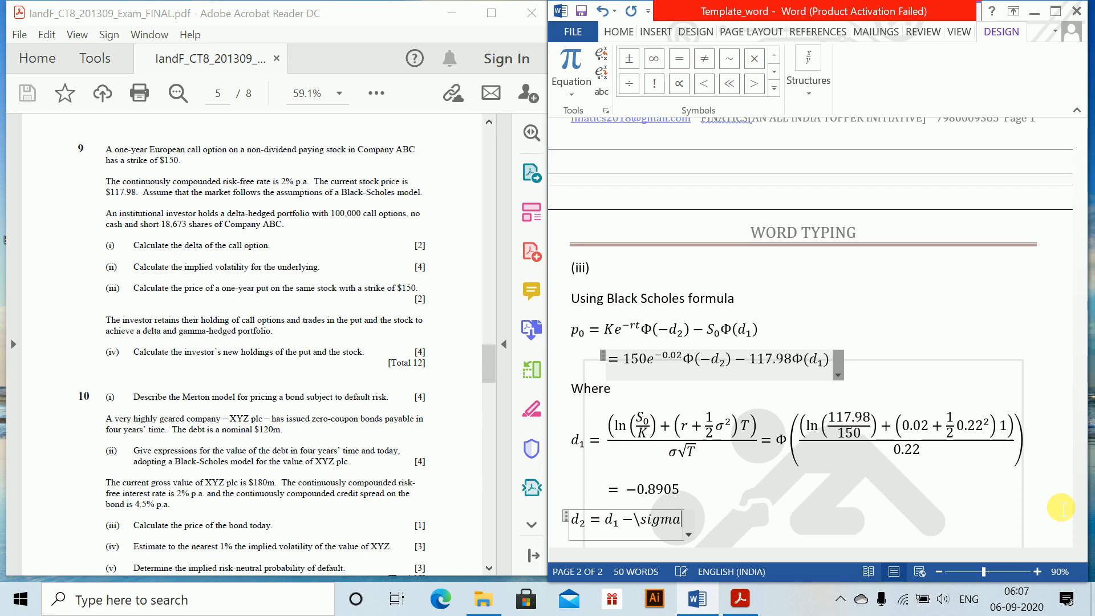
pyautogui.write(' \\sqrt')
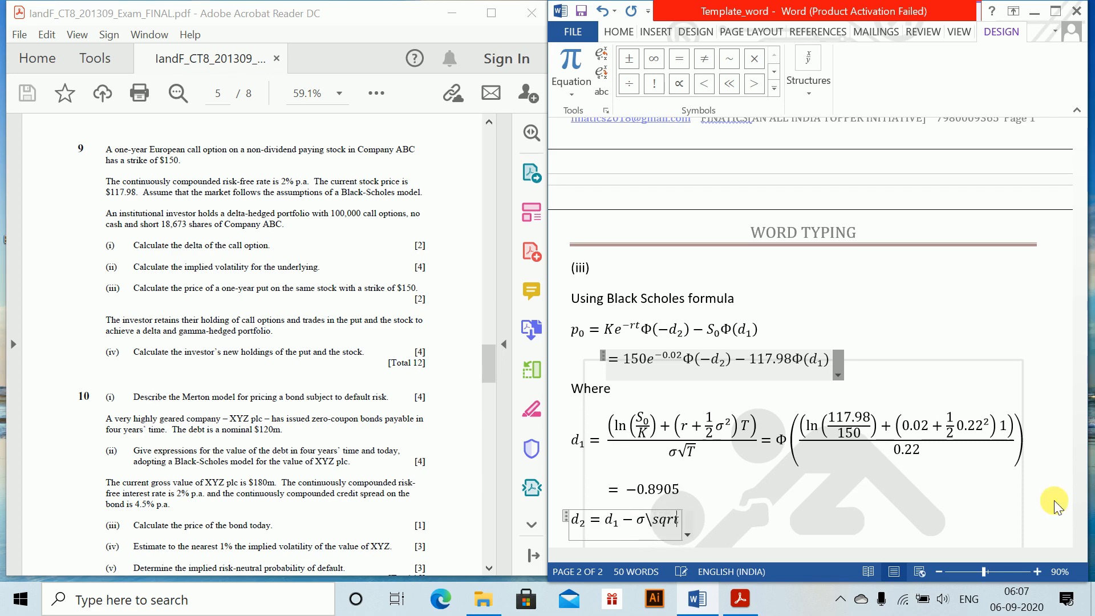
pyautogui.write(' t')
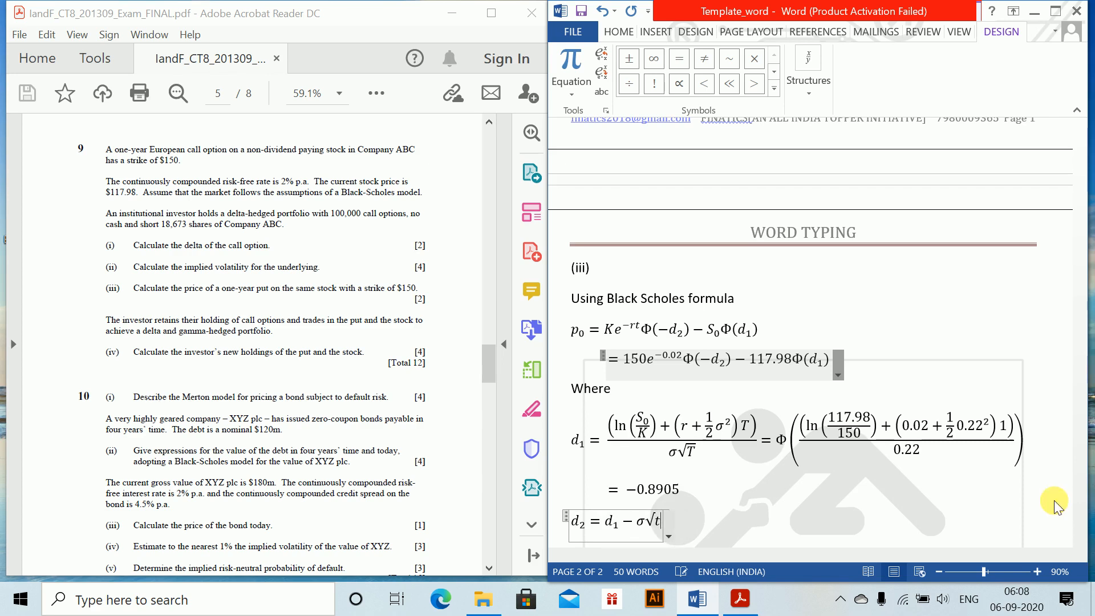
pyautogui.click(1061, 508)
# Add an equation line under d₂ with the substituted values = −0.8905 − 0.22√1
pyautogui.press('Return')
pyautogui.hotkey('alt', '=')
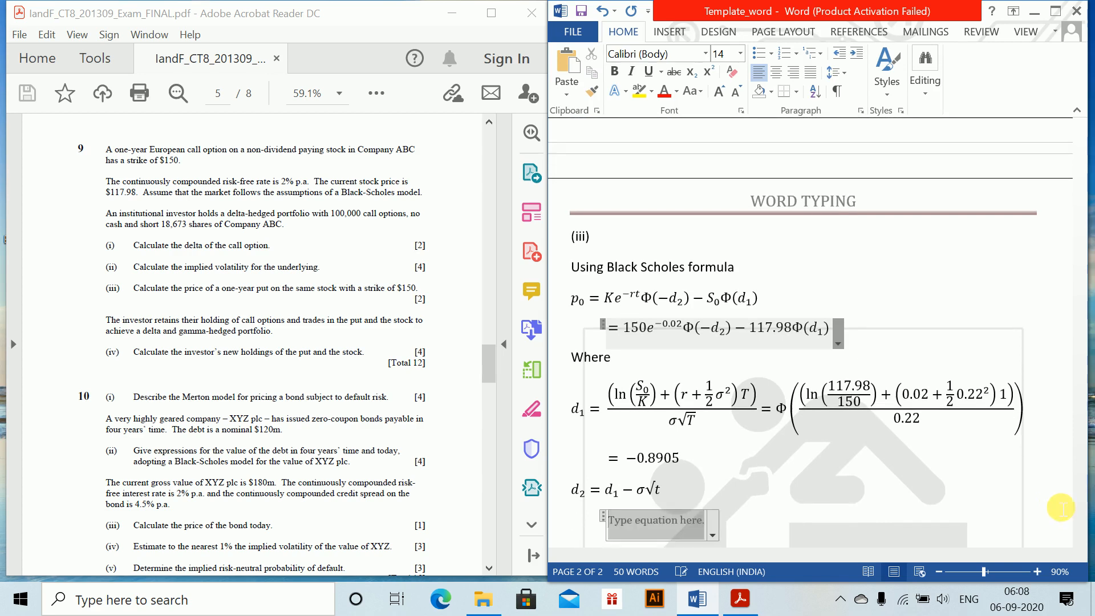
pyautogui.write('= ')
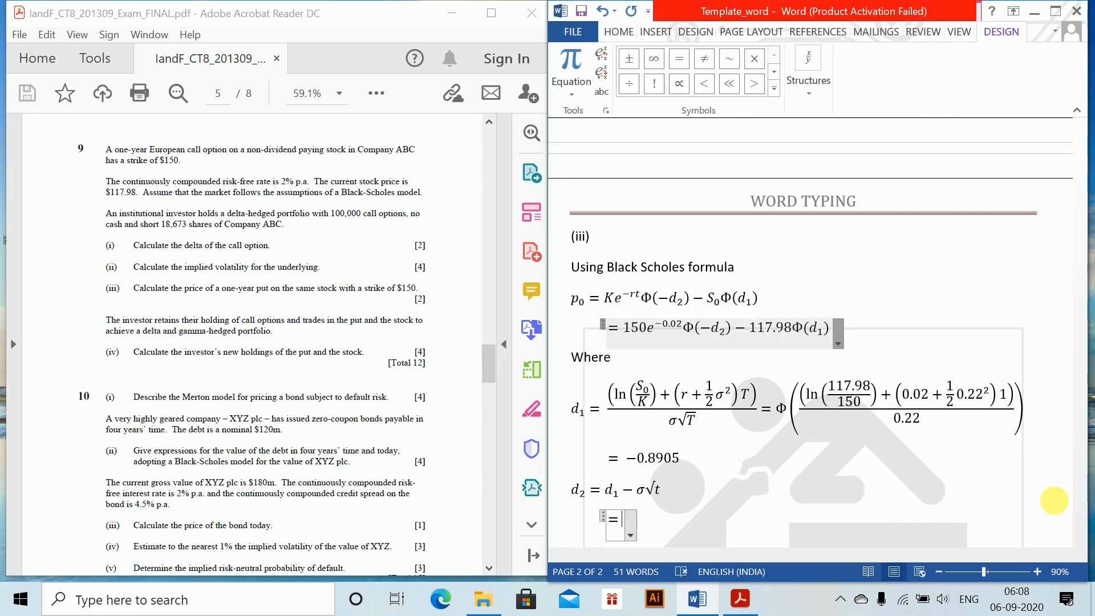
pyautogui.write('-8')
pyautogui.press('BackSpace')
pyautogui.write('0.8905')
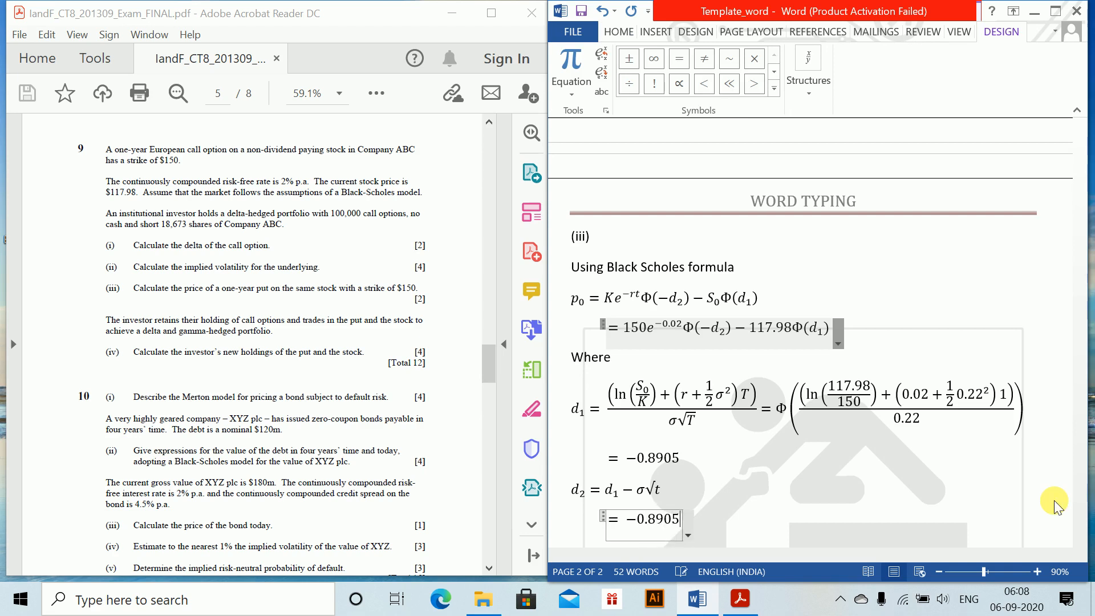
pyautogui.write('-0.22\\')
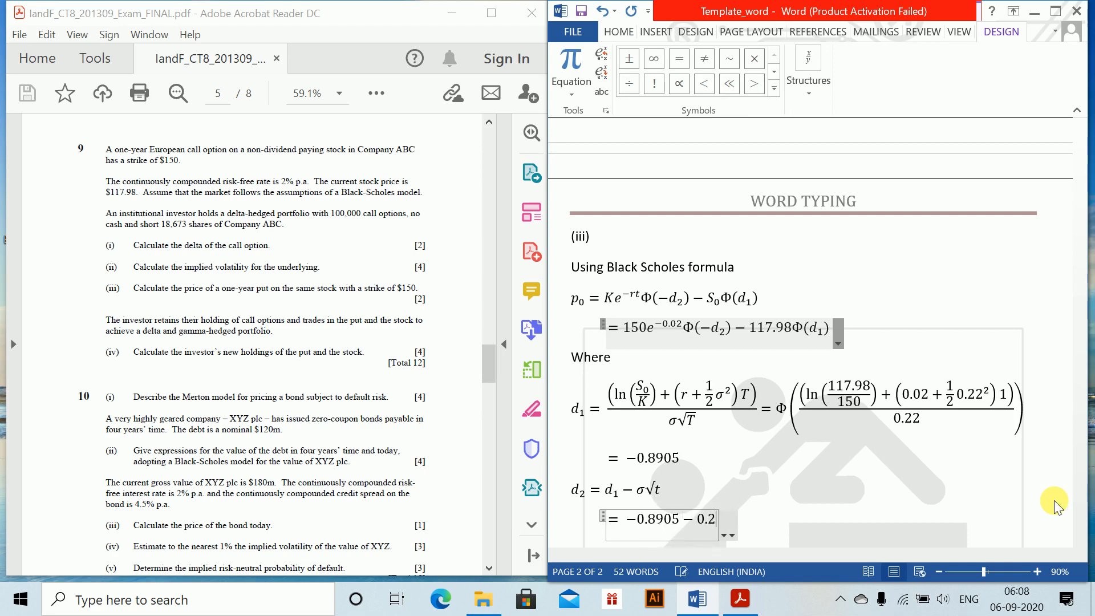
pyautogui.write('sqrt 1')
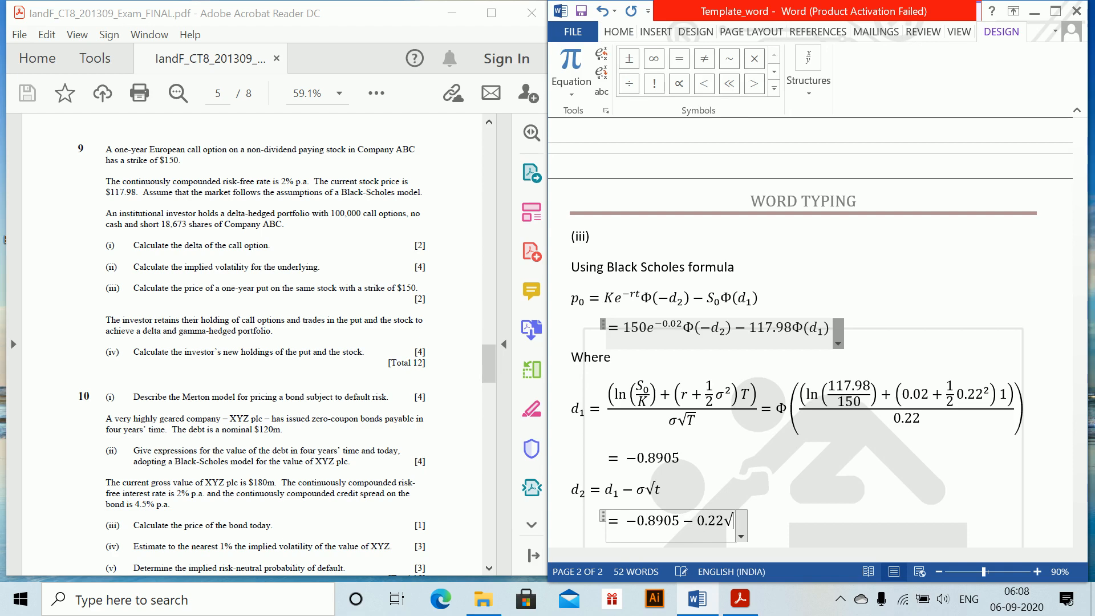
# Complete the substituted d₂ line with the result = -1.1105 as plain text after the equation
pyautogui.click(1054, 505)
pyautogui.write('= ')
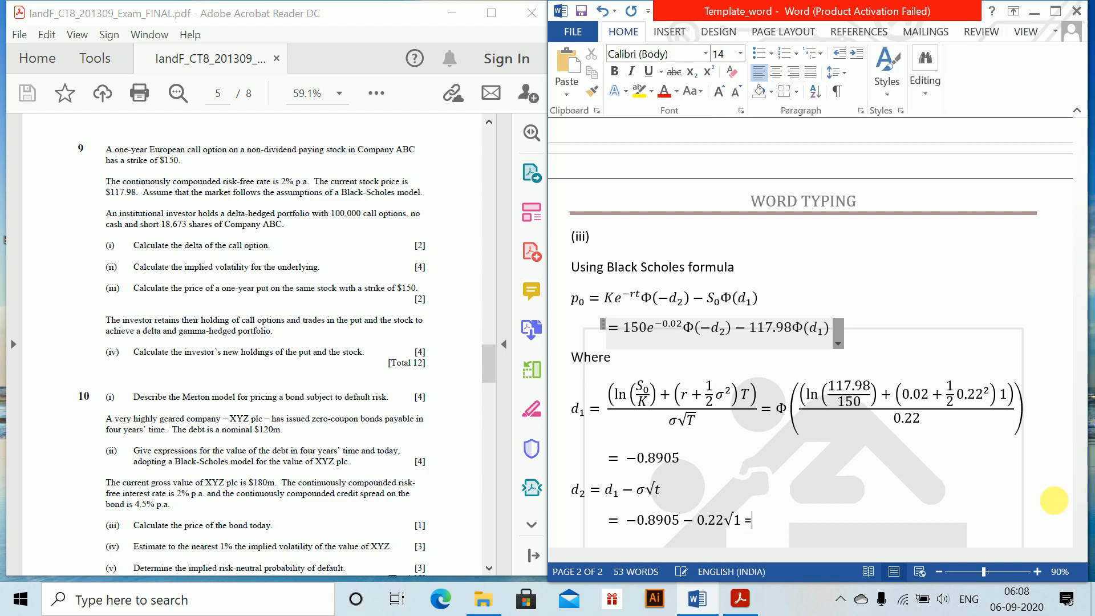
pyautogui.write('-1.1105')
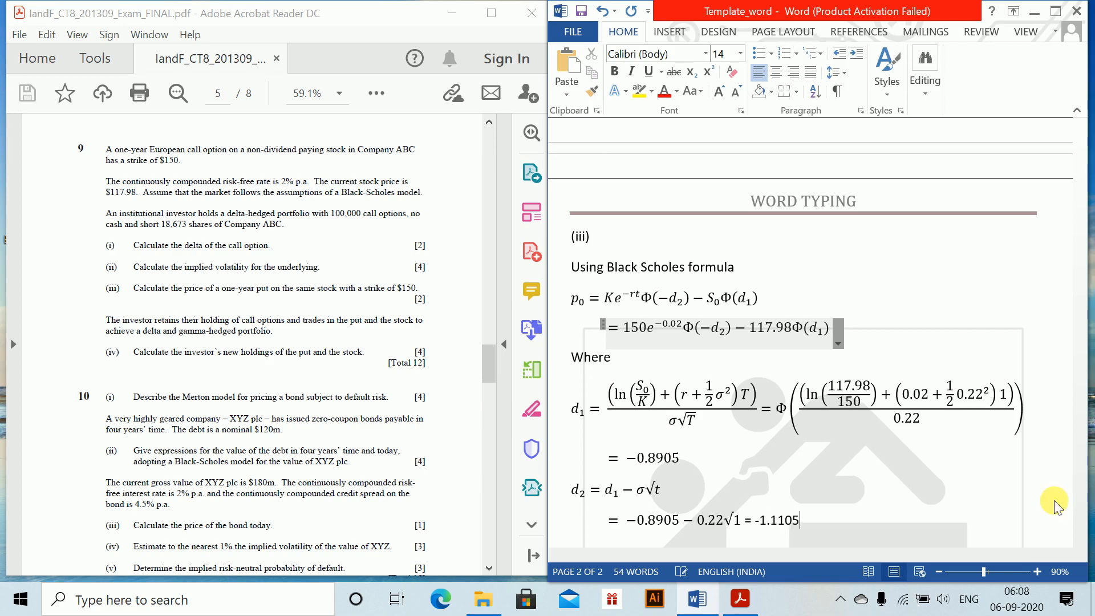
pyautogui.press('Return')
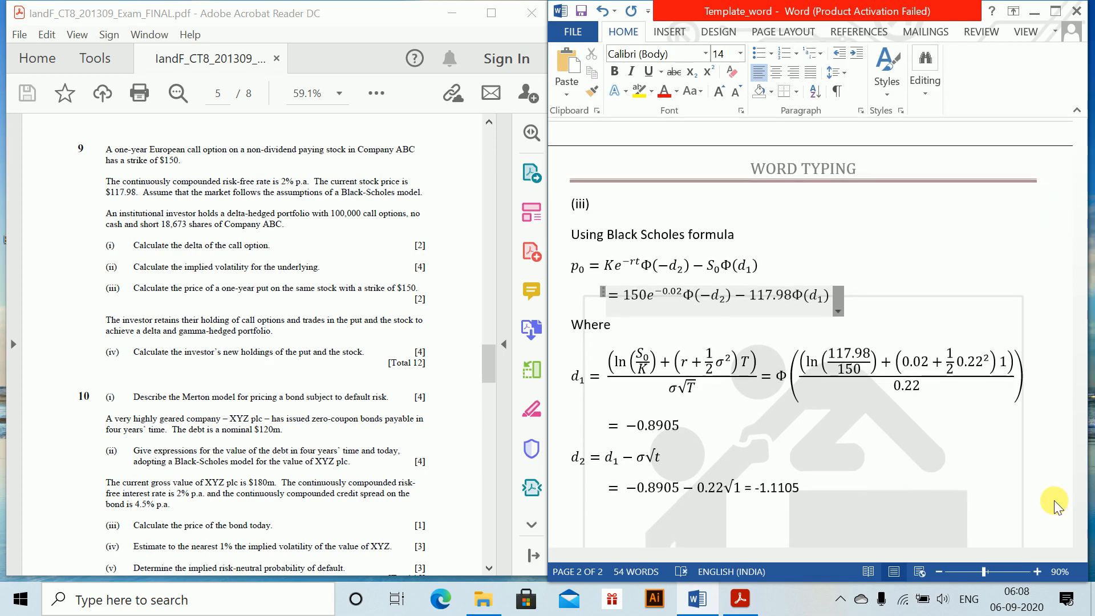
# Begin a new equation below d₂ with p₀ = 150e^(−0.02)Φ(1.1105)
pyautogui.hotkey('alt', '=')
pyautogui.write('p_')
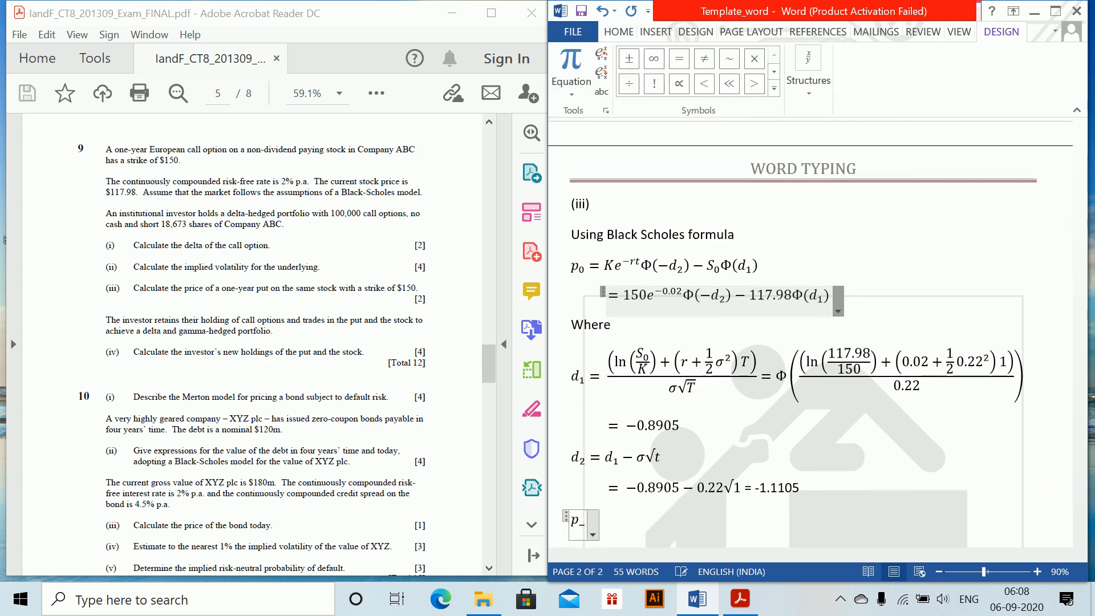
pyautogui.write('0=1')
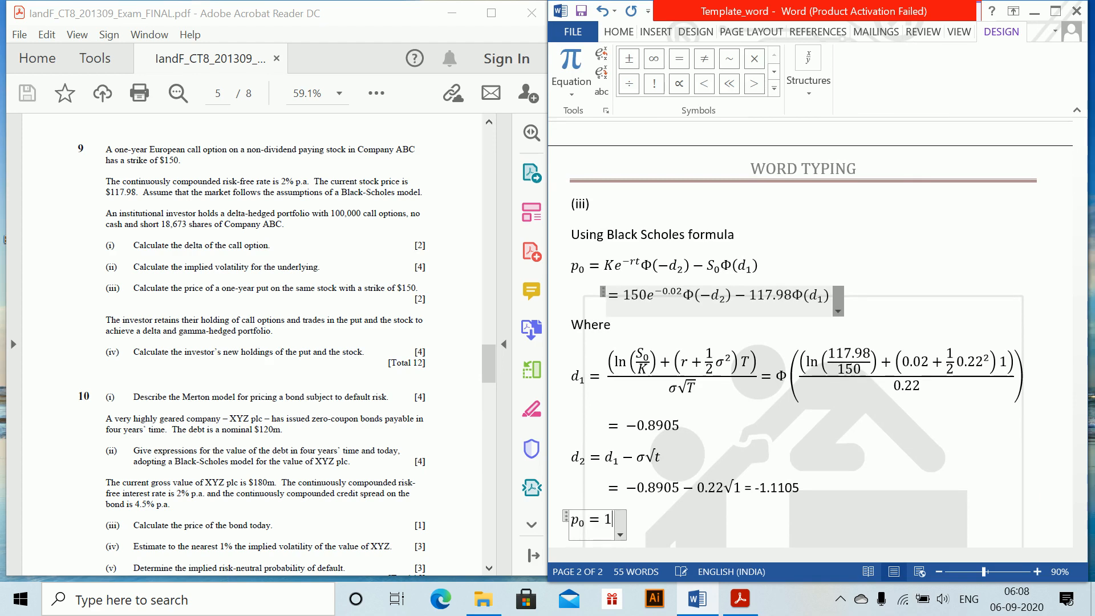
pyautogui.write('50e^')
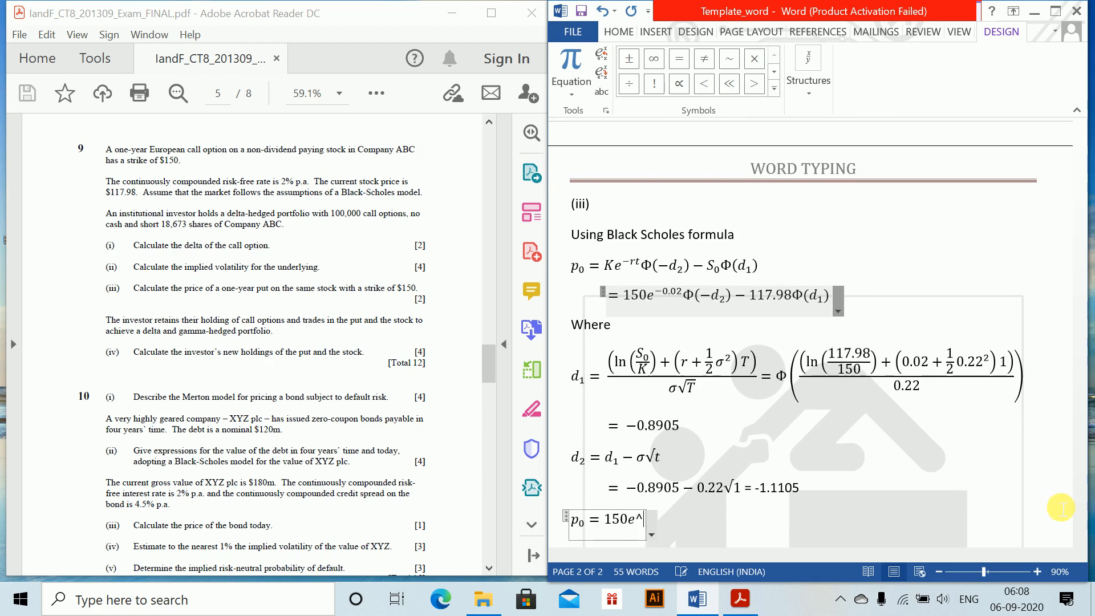
pyautogui.write('(-0')
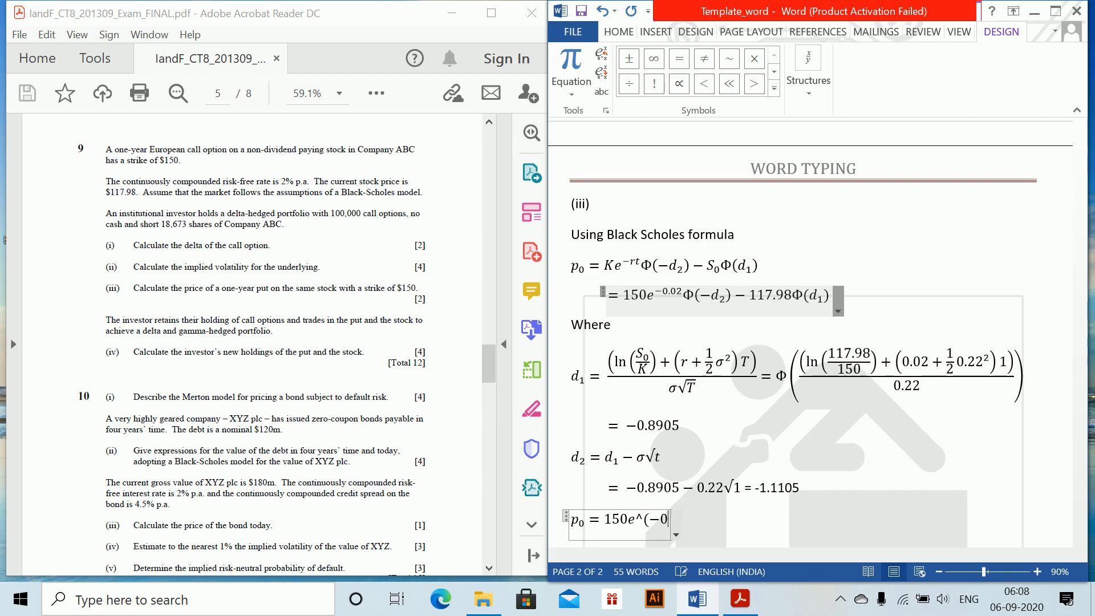
pyautogui.write('.02) ')
pyautogui.write('\\Phi ')
pyautogui.write('(1.110')
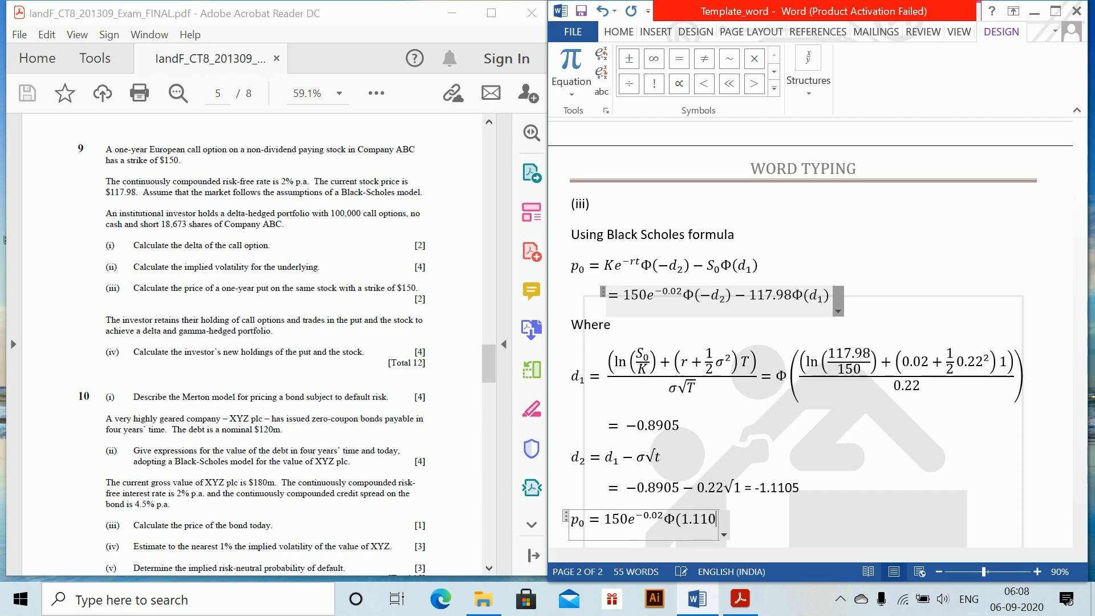
pyautogui.write('5)')
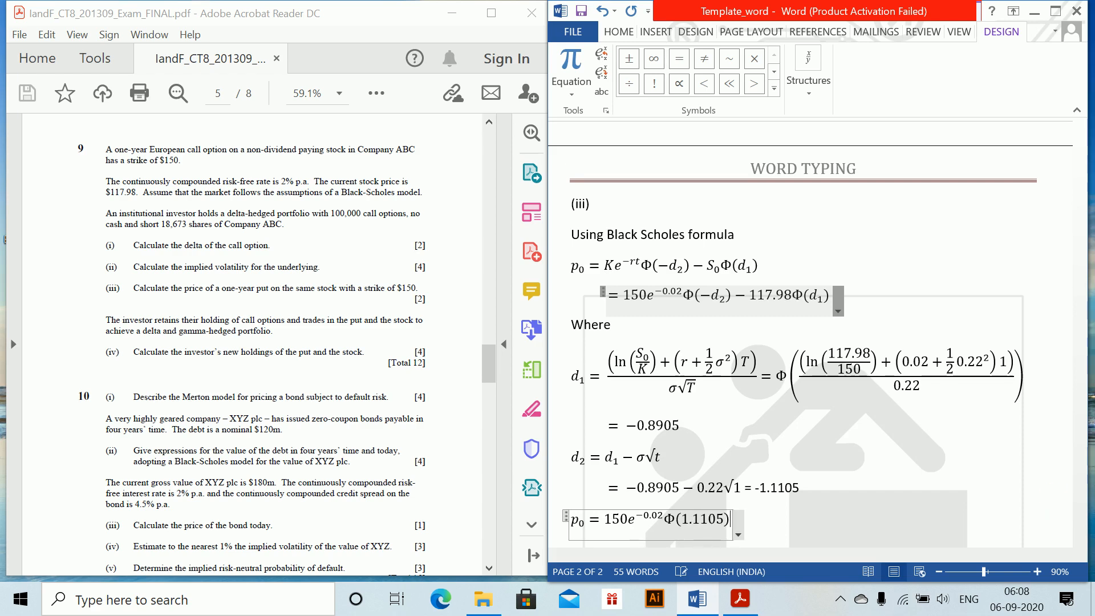
pyautogui.write('-117')
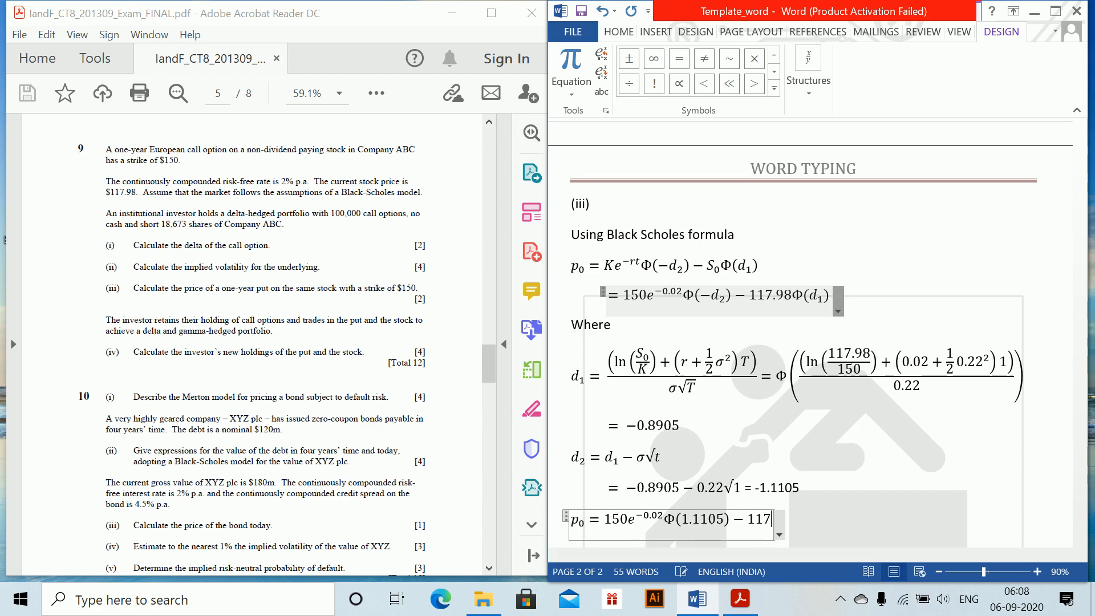
pyautogui.write('.98')
pyautogui.write('\\Phi ')
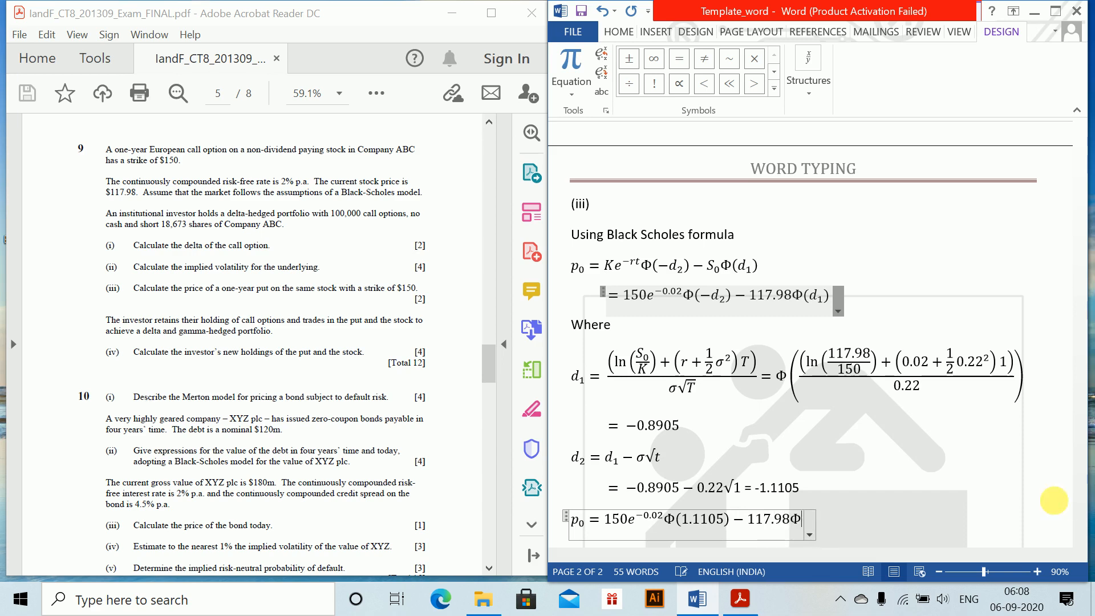
pyautogui.write('(')
pyautogui.write('0')
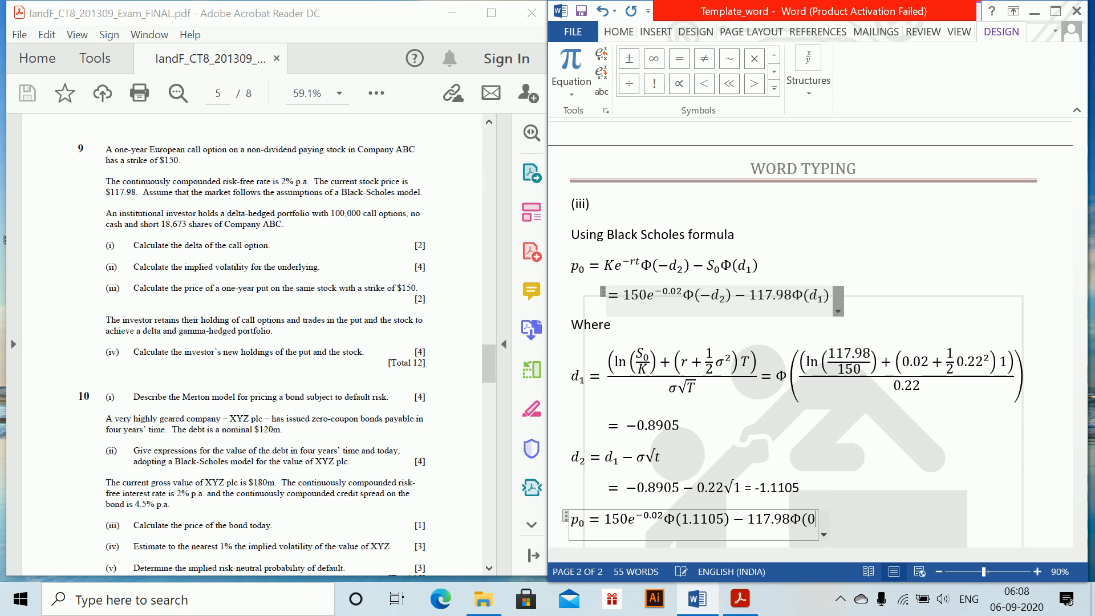
pyautogui.write('.8905)')
pyautogui.write('=21.5')
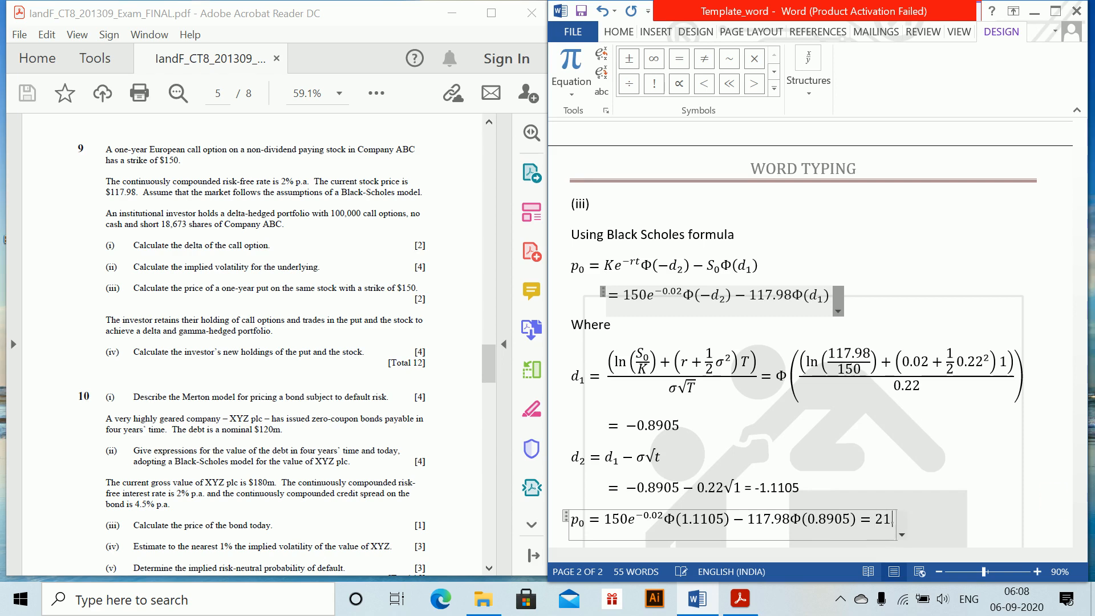
# Finish the p₀ equation with the put price = 31.45 and start a new line below it
pyautogui.press('BackSpace')
pyautogui.write('45')
pyautogui.press('BackSpace')
pyautogui.press('BackSpace')
pyautogui.press('BackSpace')
pyautogui.press('BackSpace')
pyautogui.press('BackSpace')
pyautogui.write('31.45')
pyautogui.press('Return')
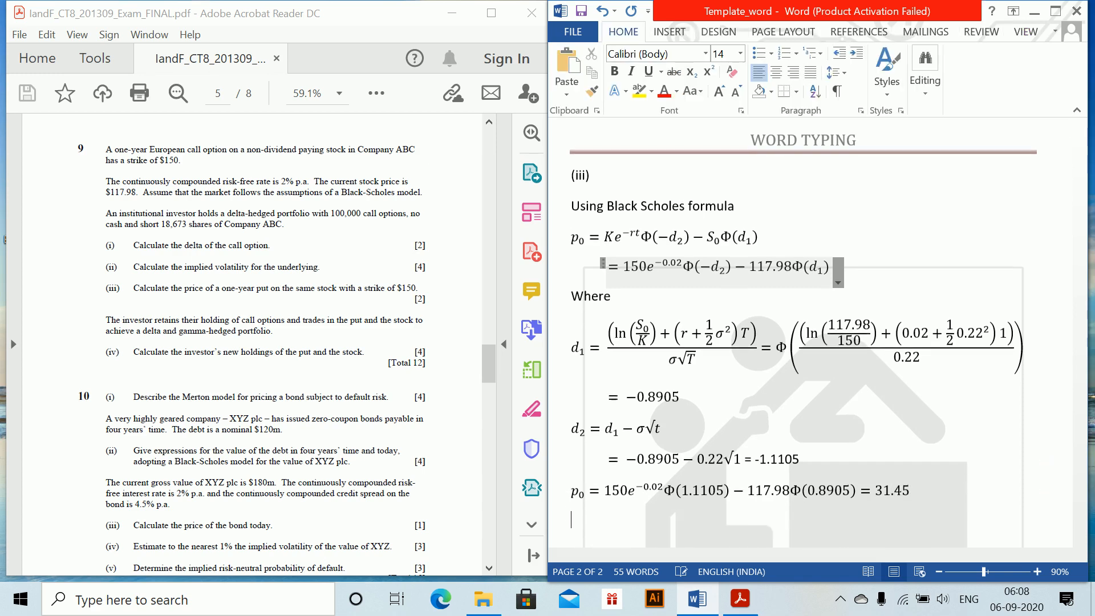
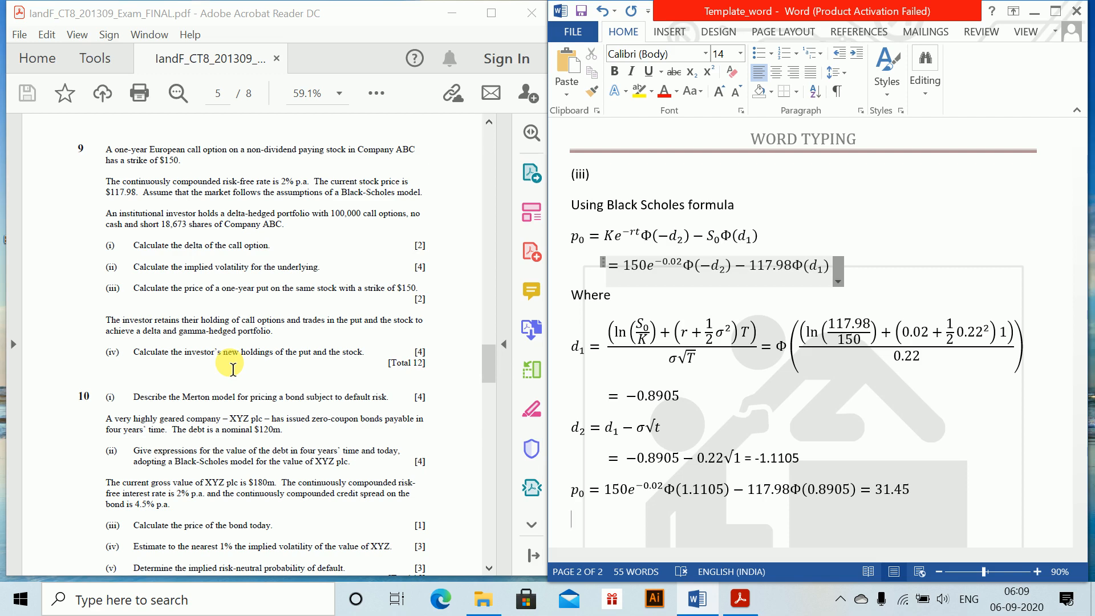
# Leave a blank line below the put price result and add the part label (iv) on its own line
pyautogui.press('Return')
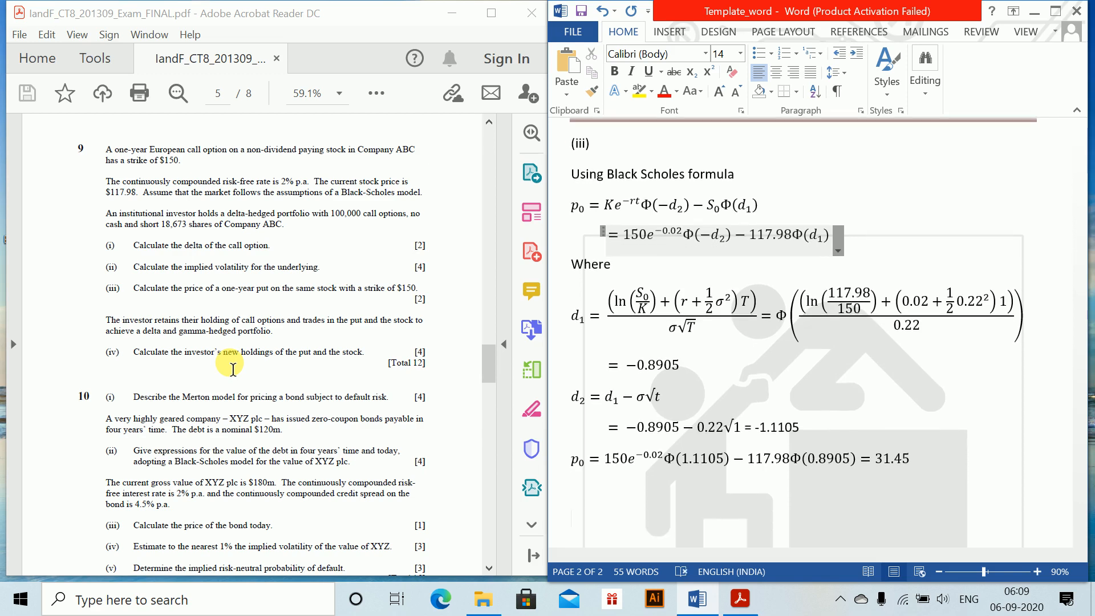
pyautogui.hotkey('alt', '=')
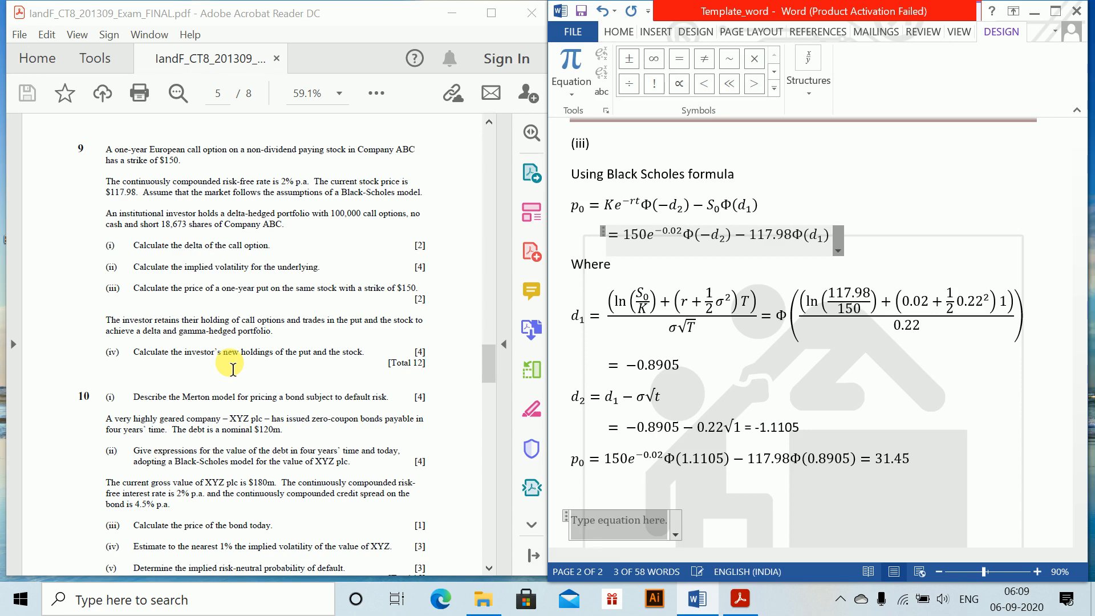
pyautogui.hotkey('ctrl', 'z')
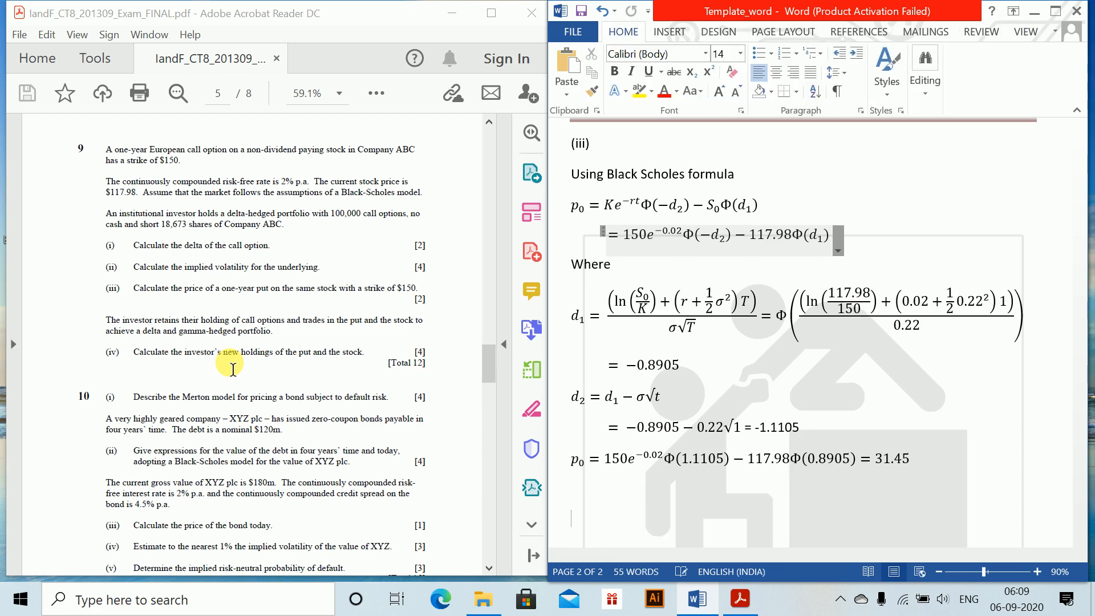
pyautogui.write('(iv)')
pyautogui.press('Return')
# Insert the equation Δ_c + 0 = Δ_p + Δ_S under the (iv) label and start a new line below it
pyautogui.hotkey('alt', '=')
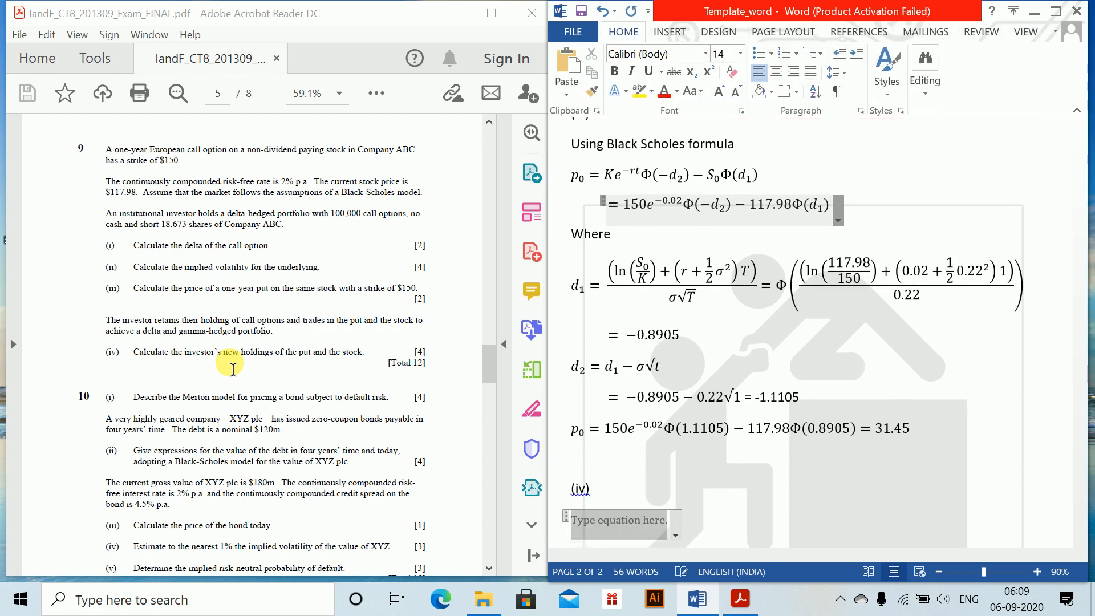
pyautogui.write('\\')
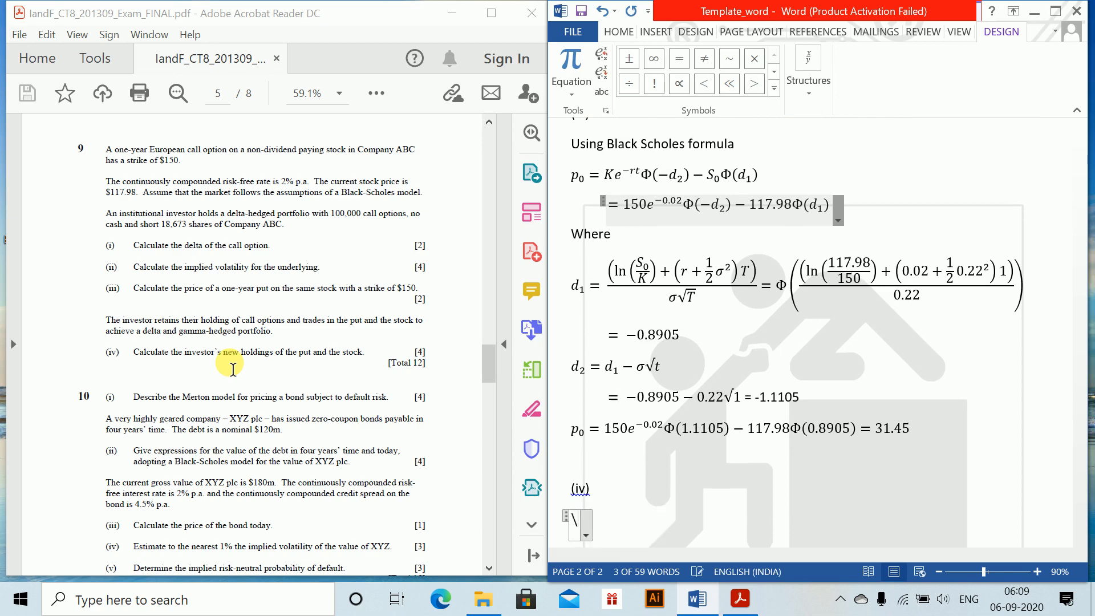
pyautogui.write('Delta ')
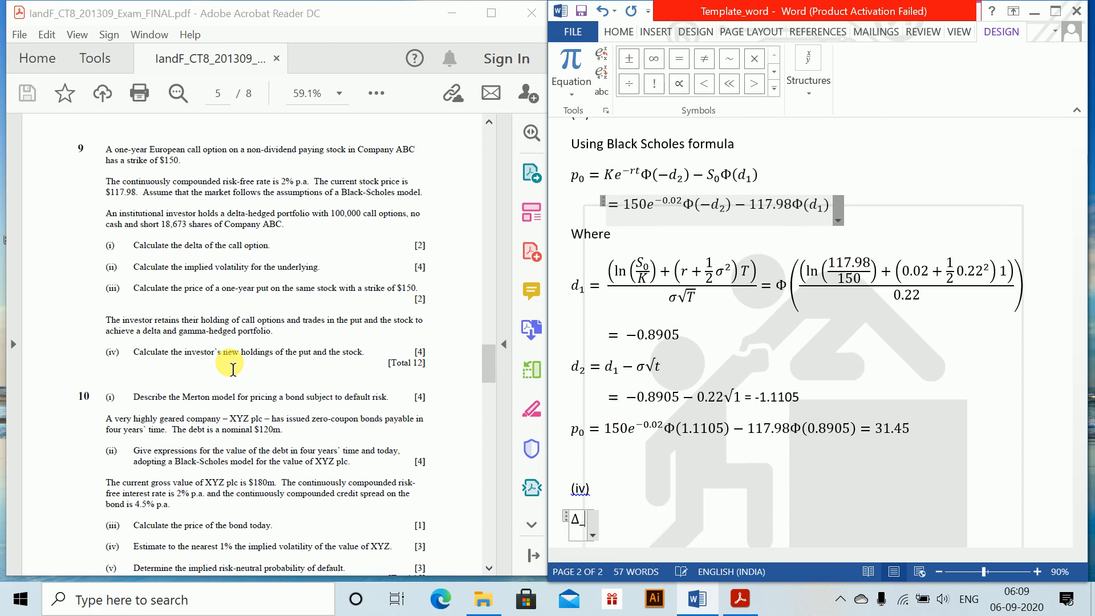
pyautogui.write('_c=')
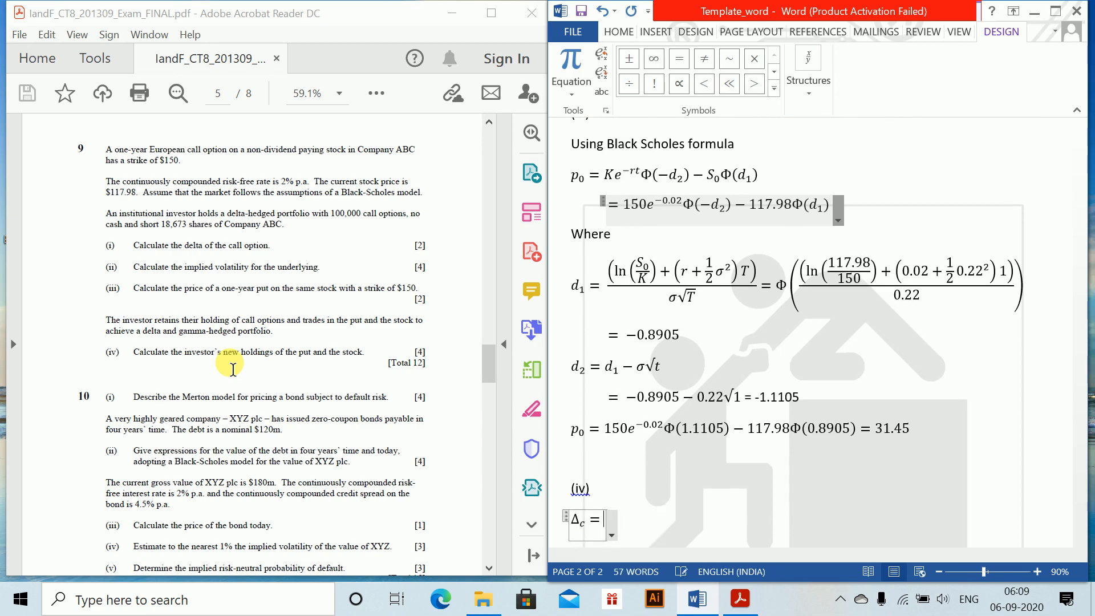
pyautogui.press('BackSpace')
pyautogui.write('+0=\\')
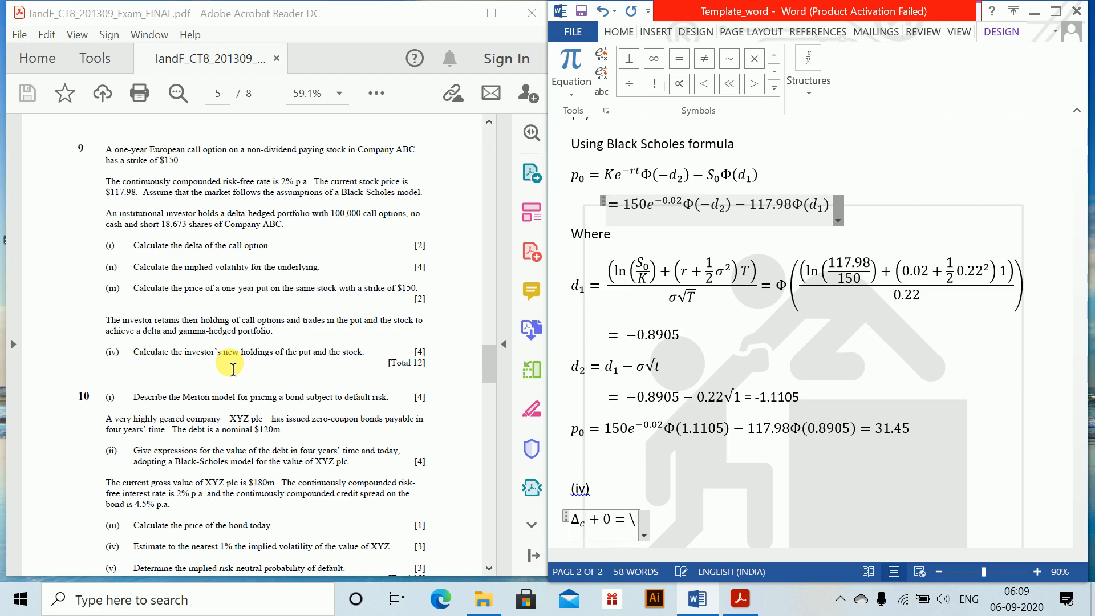
pyautogui.write('Delta _')
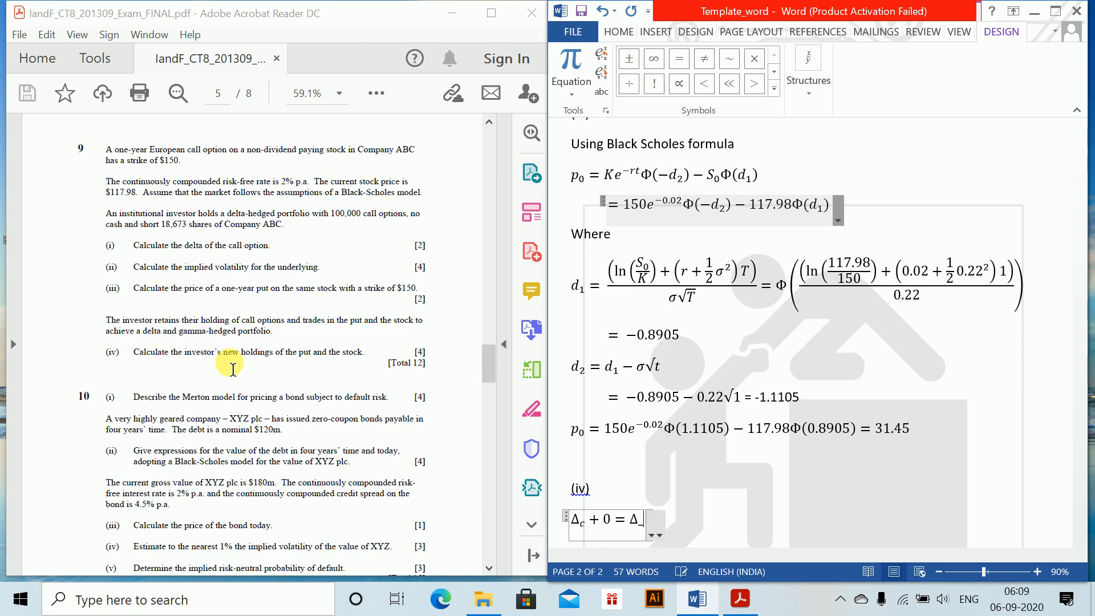
pyautogui.write('p')
pyautogui.write('+\\Delta ')
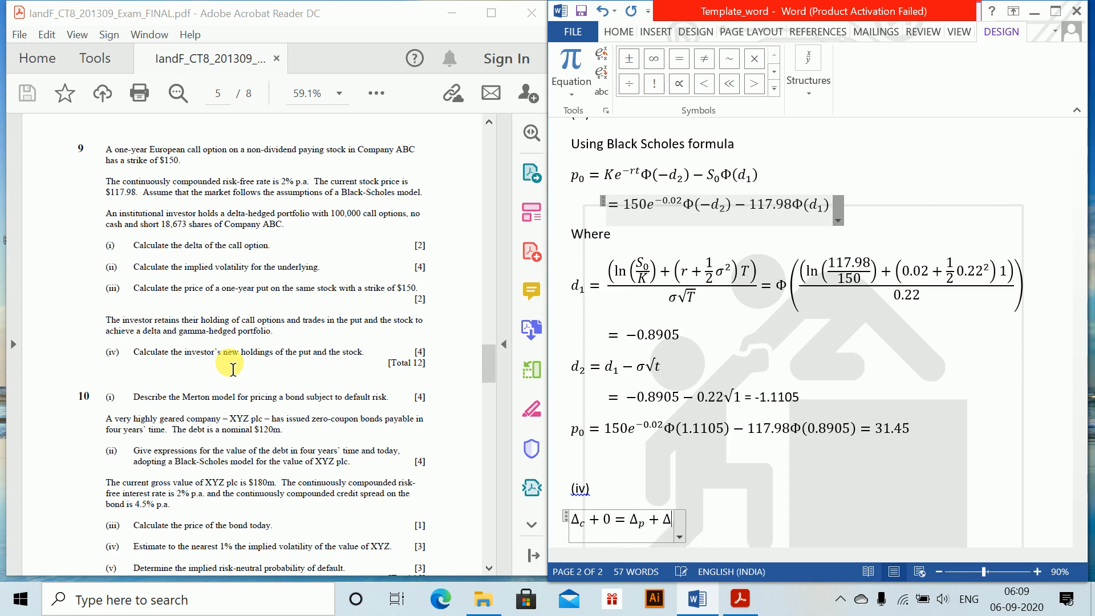
pyautogui.write('_S')
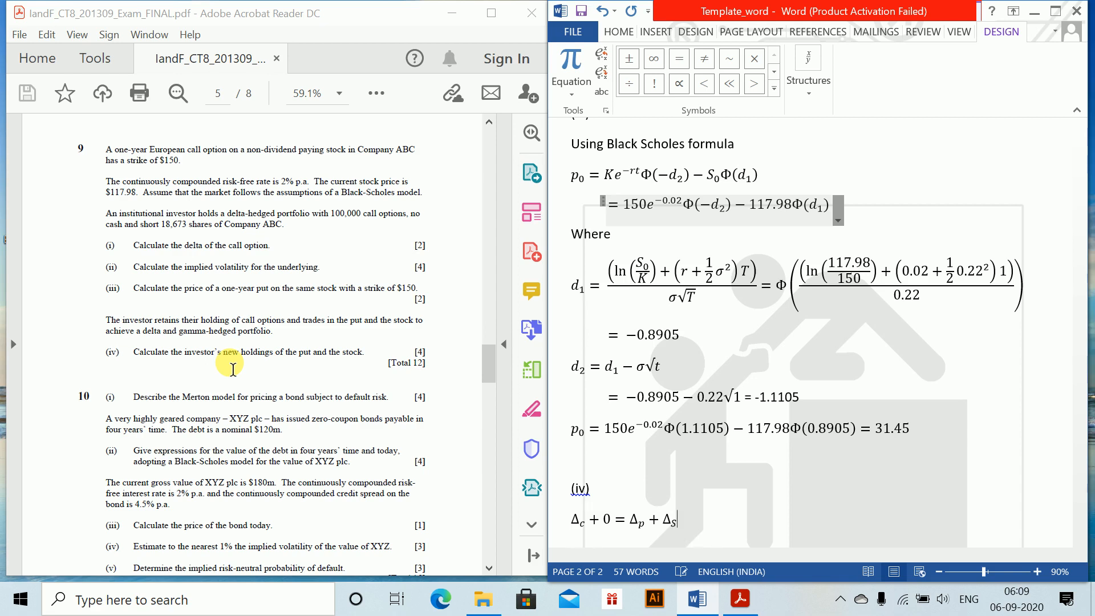
pyautogui.press('Return')
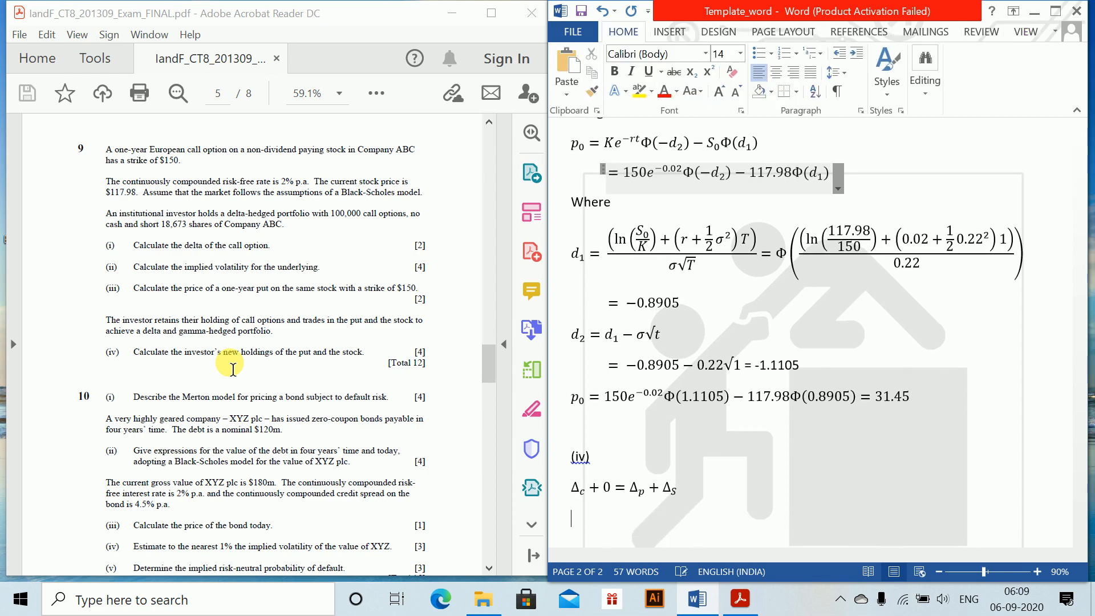
# Write the plain-text line "Doing this again" below the delta equation
pyautogui.write('Doing this again')
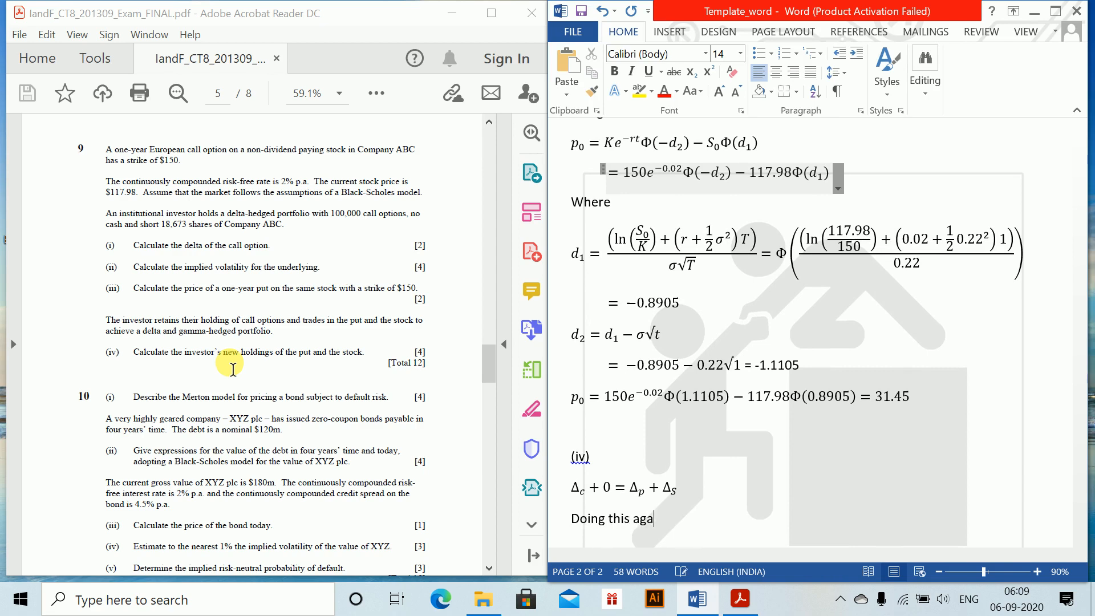
pyautogui.press('Return')
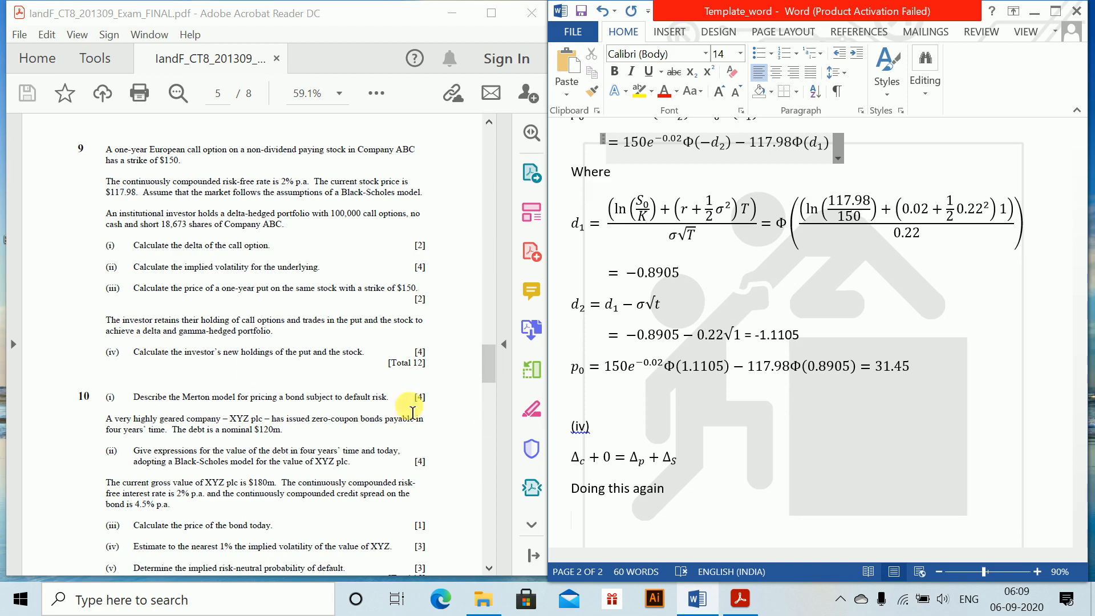
# Insert a line between the (iv) label and the delta equation reading "Taking partial diffrentials of the put call parity relationship"
pyautogui.click(623, 432)
pyautogui.press('Return')
pyautogui.write('Tak')
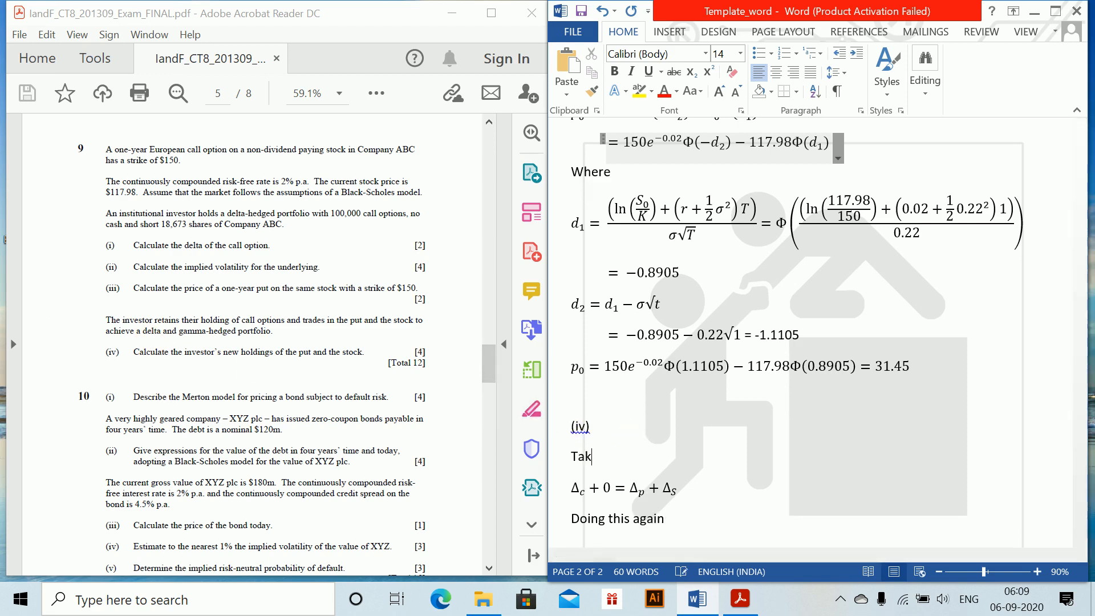
pyautogui.write('ing partial di')
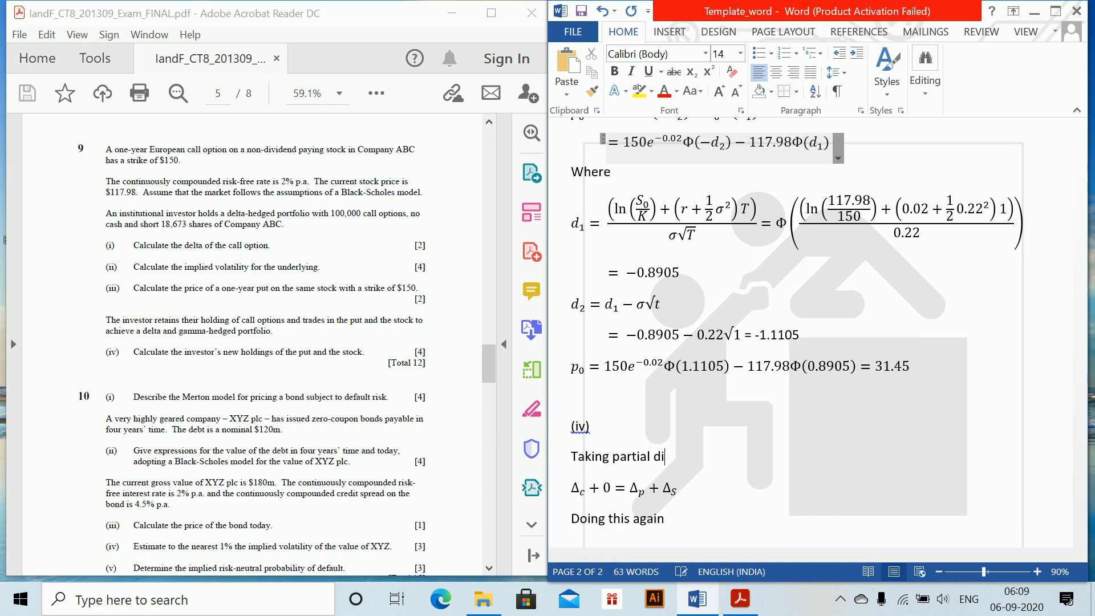
pyautogui.write('ffrentials of')
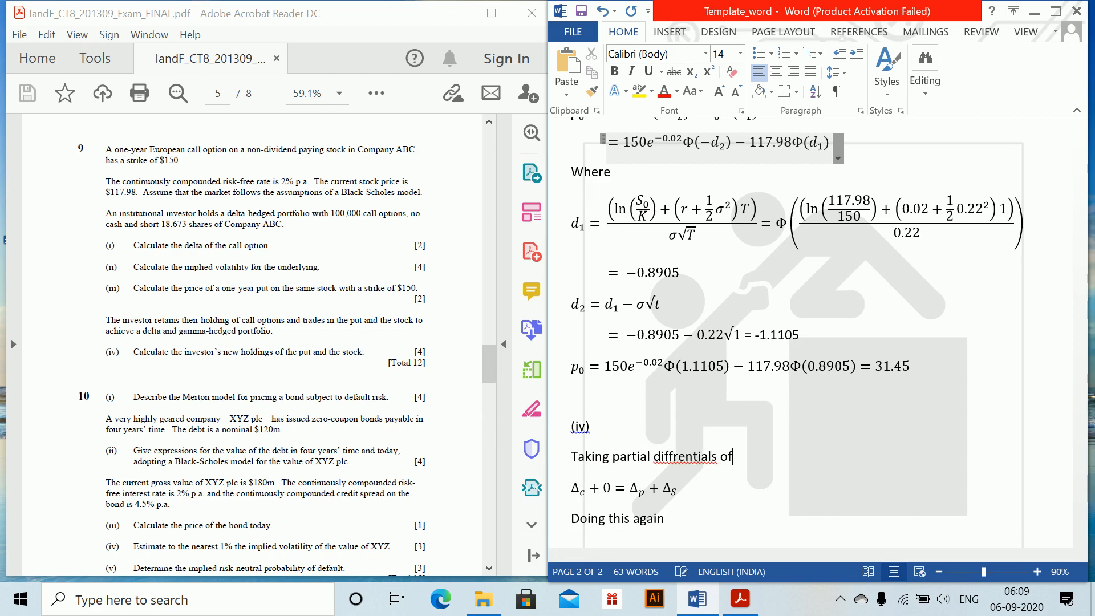
pyautogui.write(' the put call par')
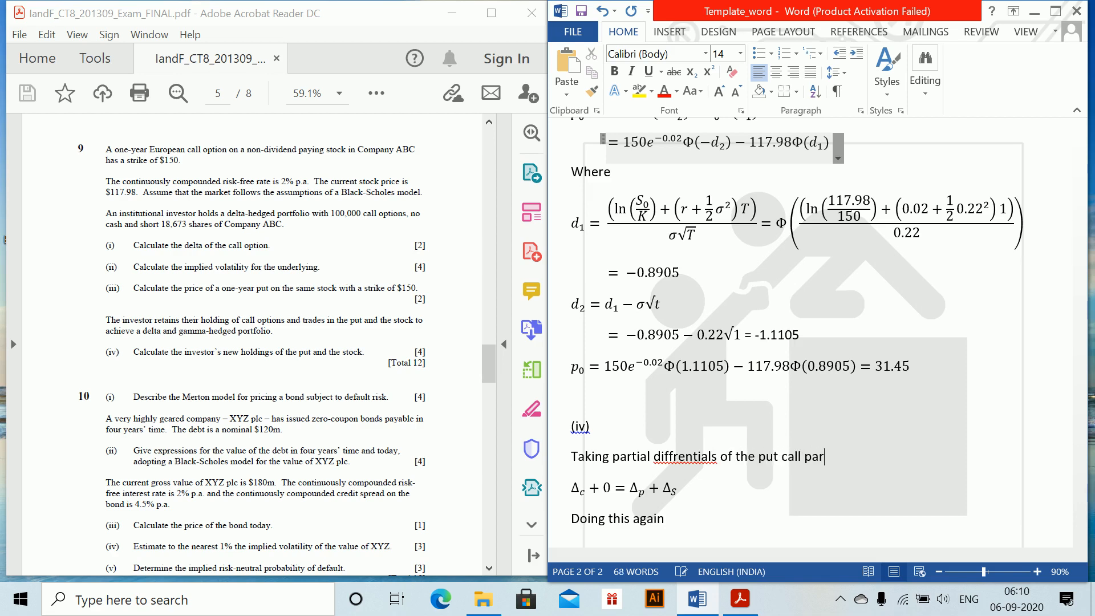
pyautogui.write('ity relationship')
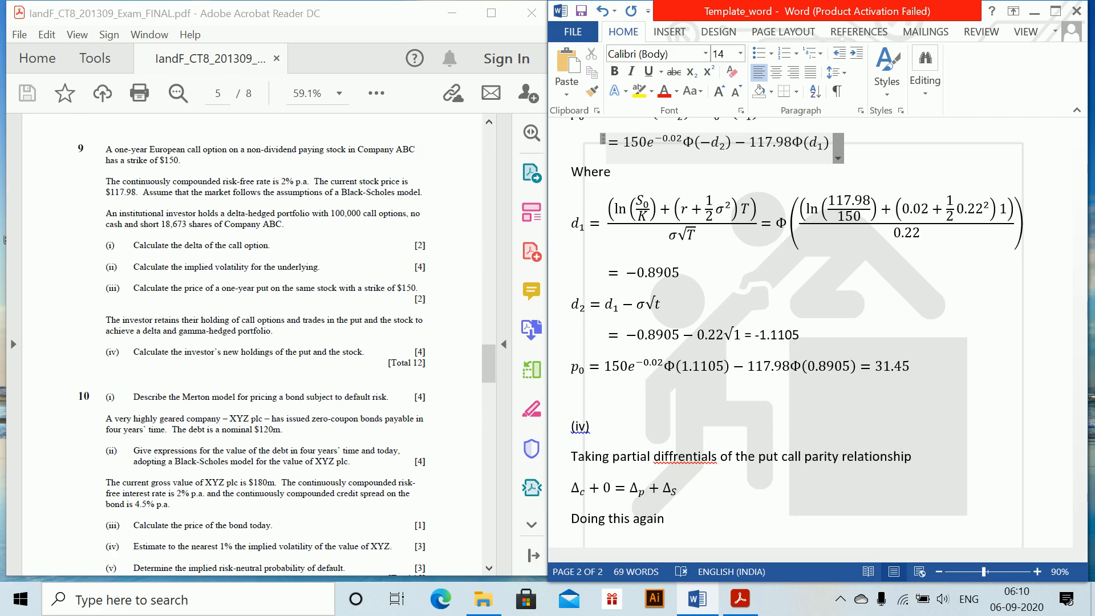
pyautogui.write(' wrt to S')
# Extend the partial differentials line with "wrt to S₀", formatting the 0 as a subscript
pyautogui.hotkey('ctrl', '=')
pyautogui.write('0')
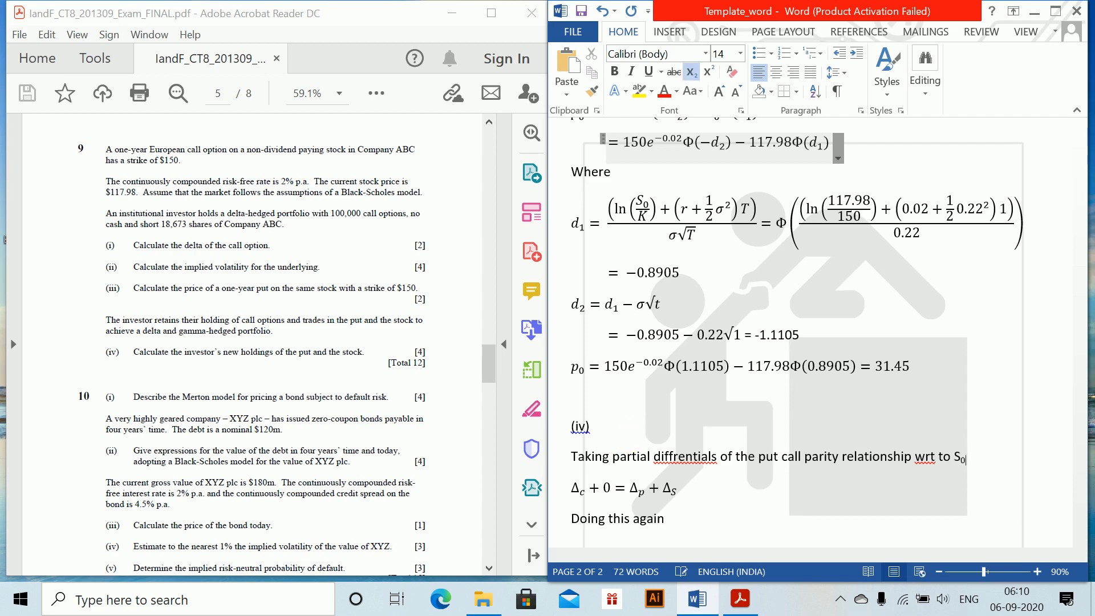
pyautogui.hotkey('ctrl', '=')
# Begin a new equation below "Doing this again" with Γ_c = Γ_p
pyautogui.click(711, 517)
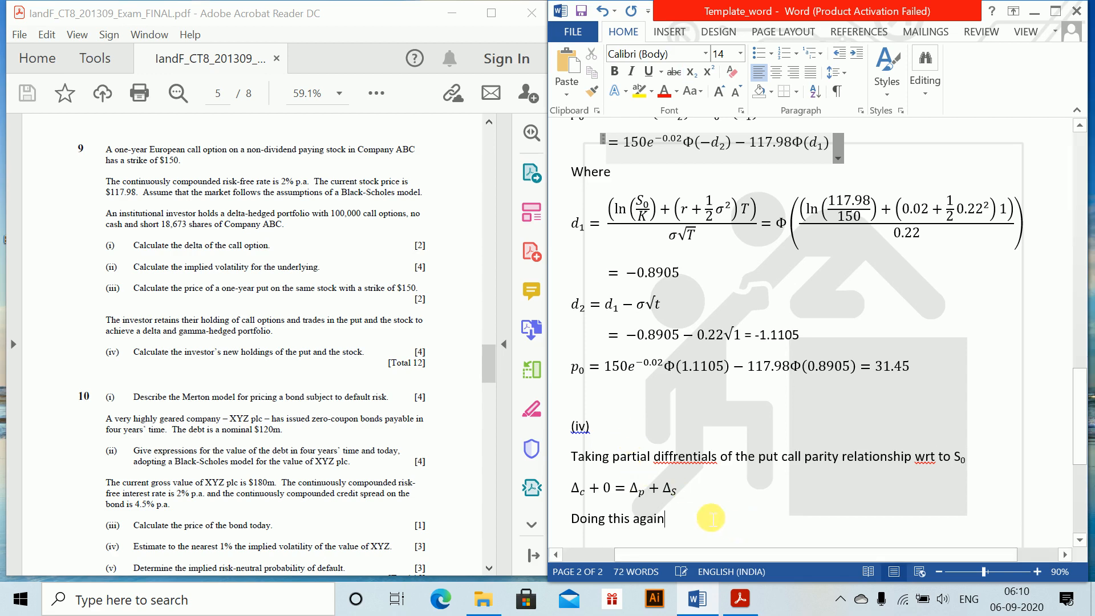
pyautogui.press('Return')
pyautogui.hotkey('alt', '=')
pyautogui.write('\\Gamma')
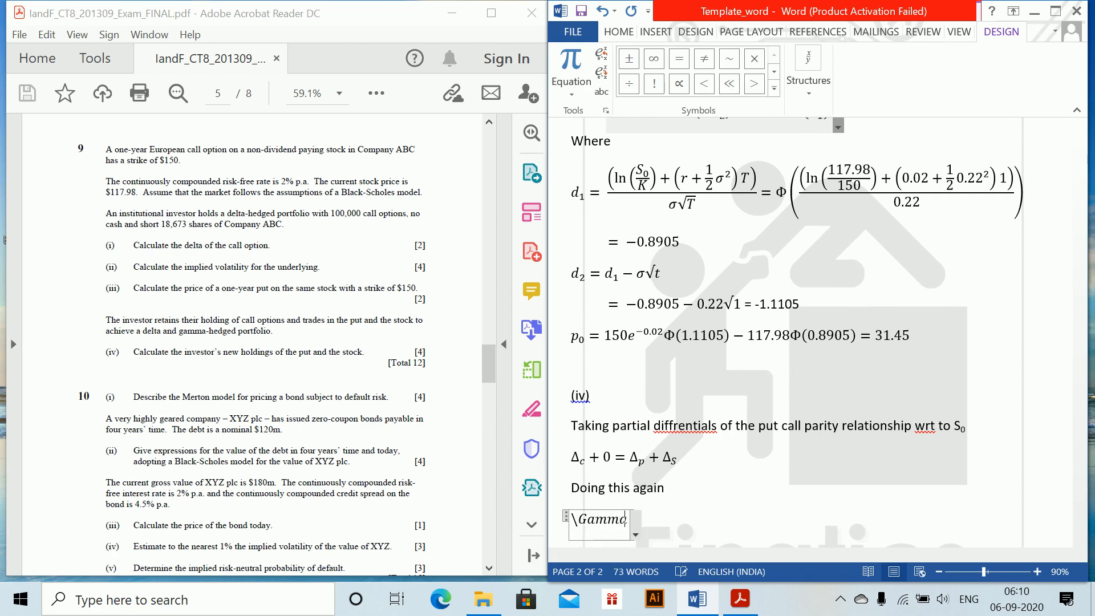
pyautogui.press('space')
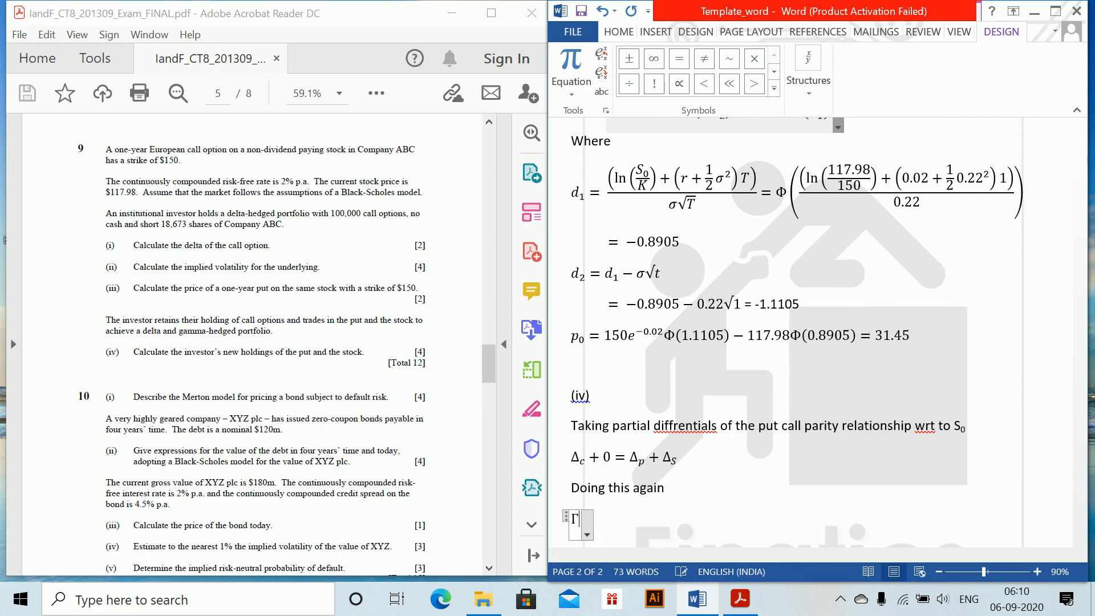
pyautogui.write('_c=')
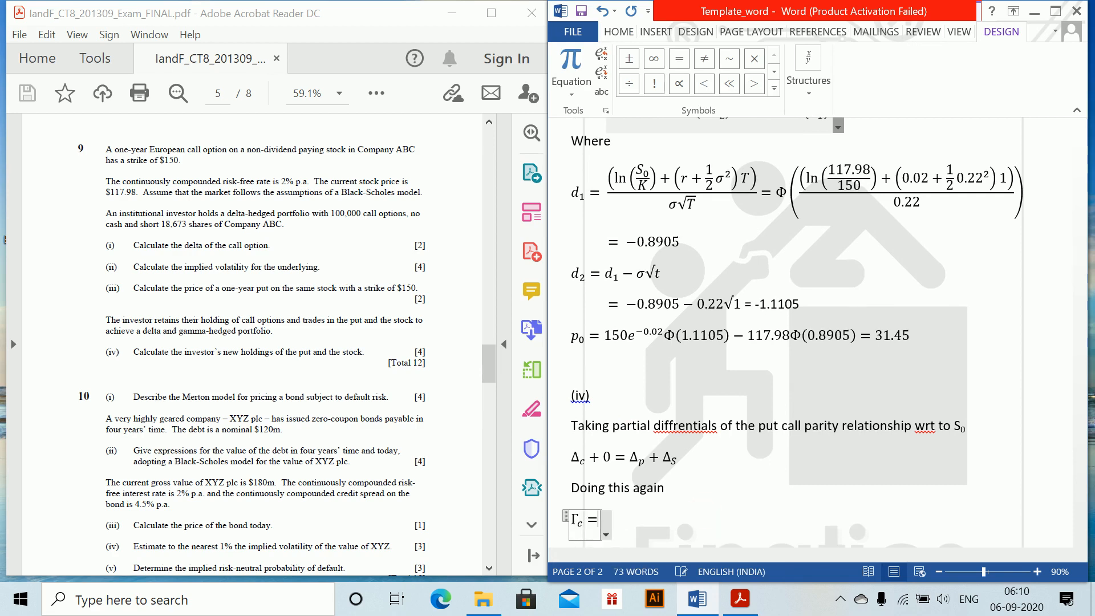
pyautogui.write('\\Gam')
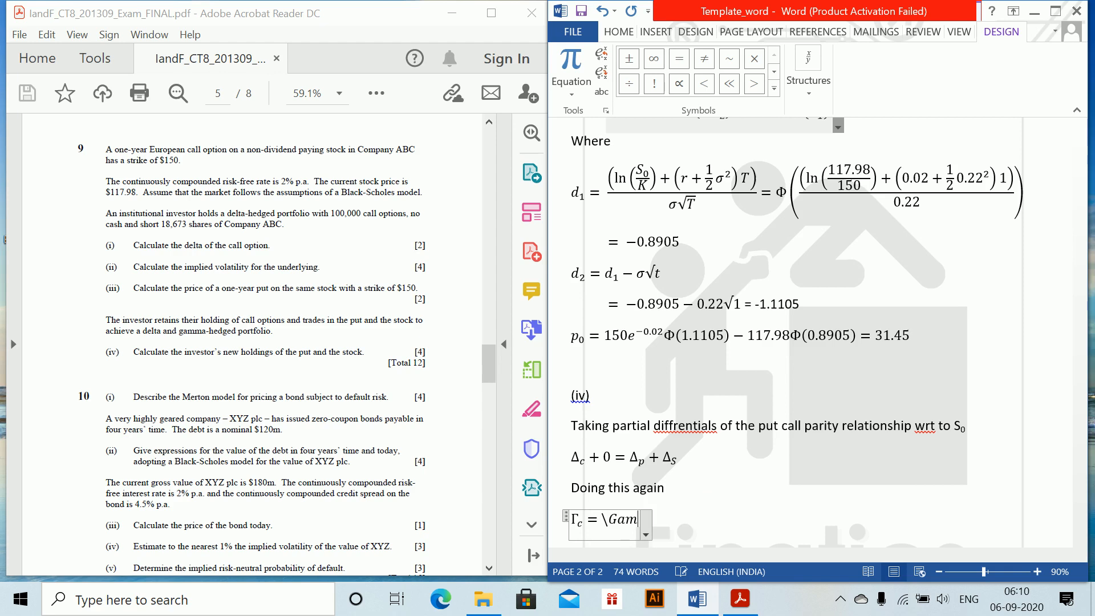
pyautogui.write('ma')
pyautogui.press('space')
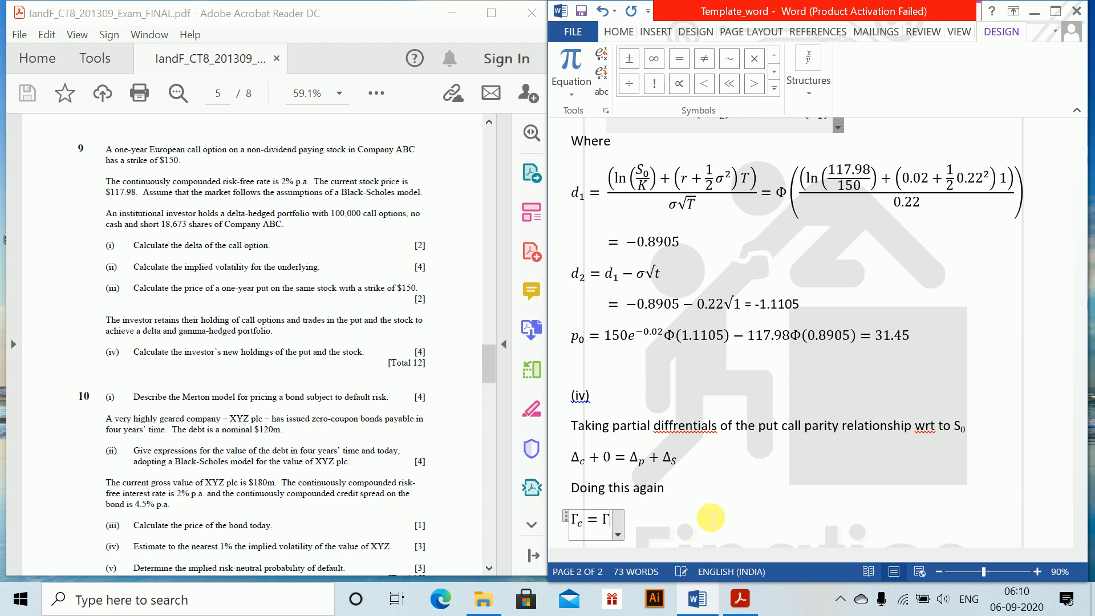
pyautogui.write('_p')
pyautogui.press('space')
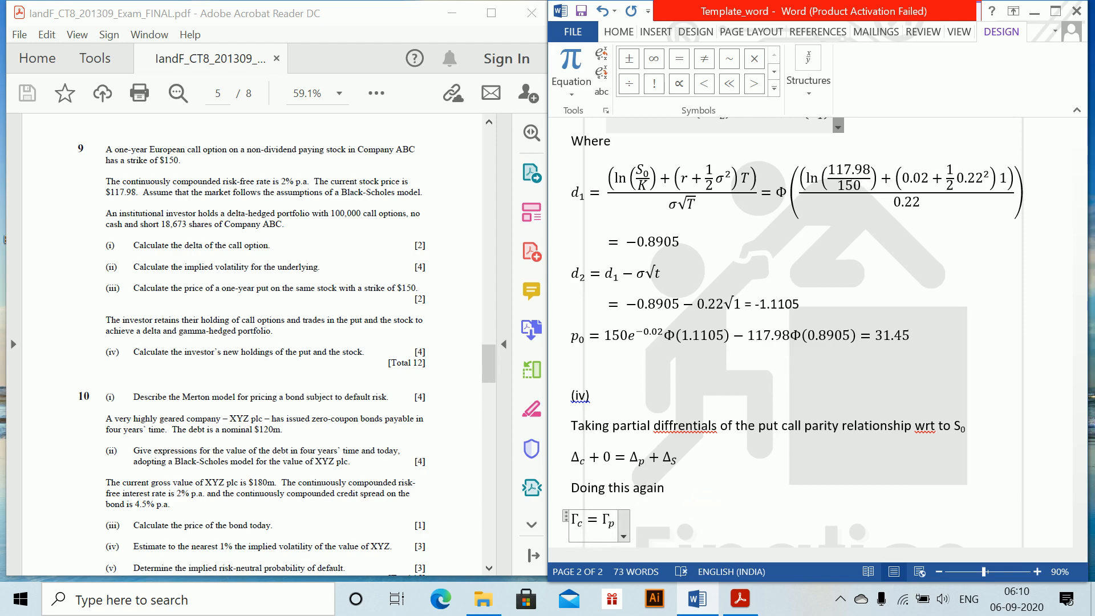
# Complete the gamma equation with + Γ_S (= 0) and start a new line below it
pyautogui.write('+\\Ga')
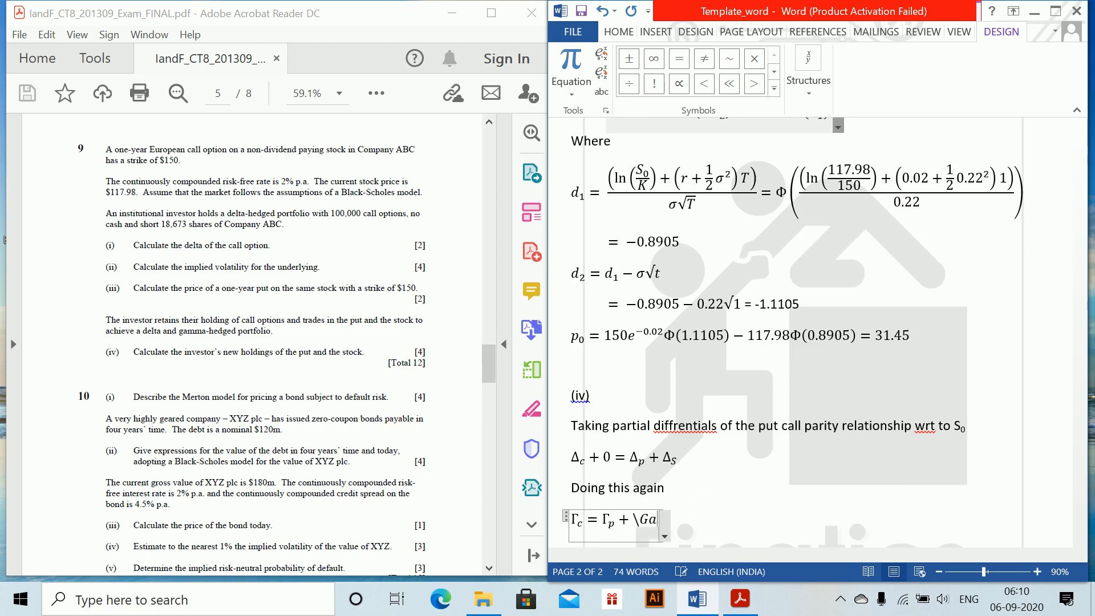
pyautogui.write('mma')
pyautogui.press('space')
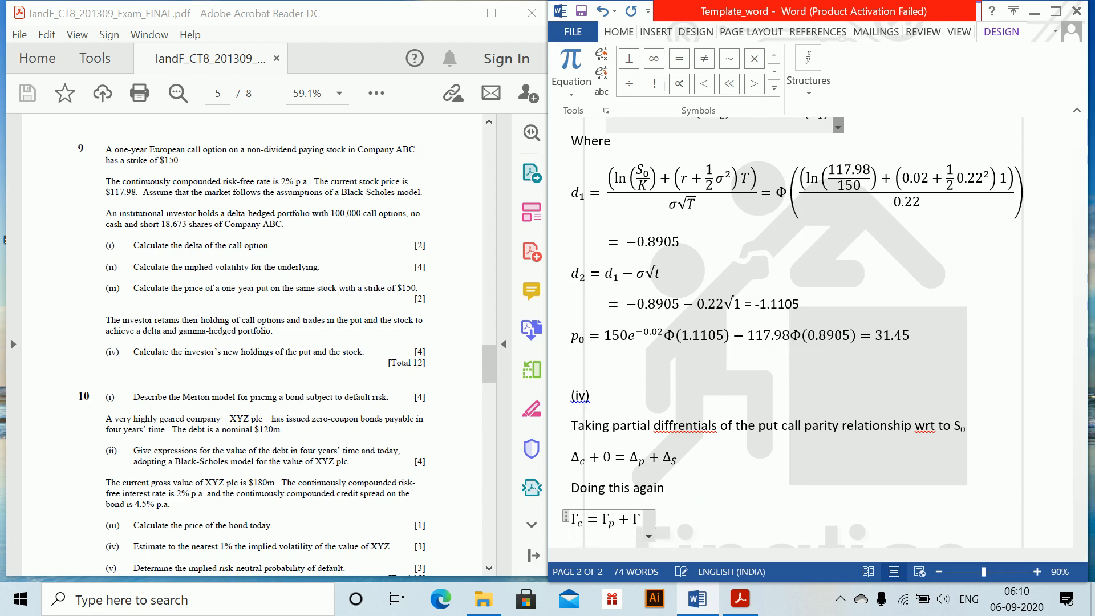
pyautogui.write('_S')
pyautogui.press('space')
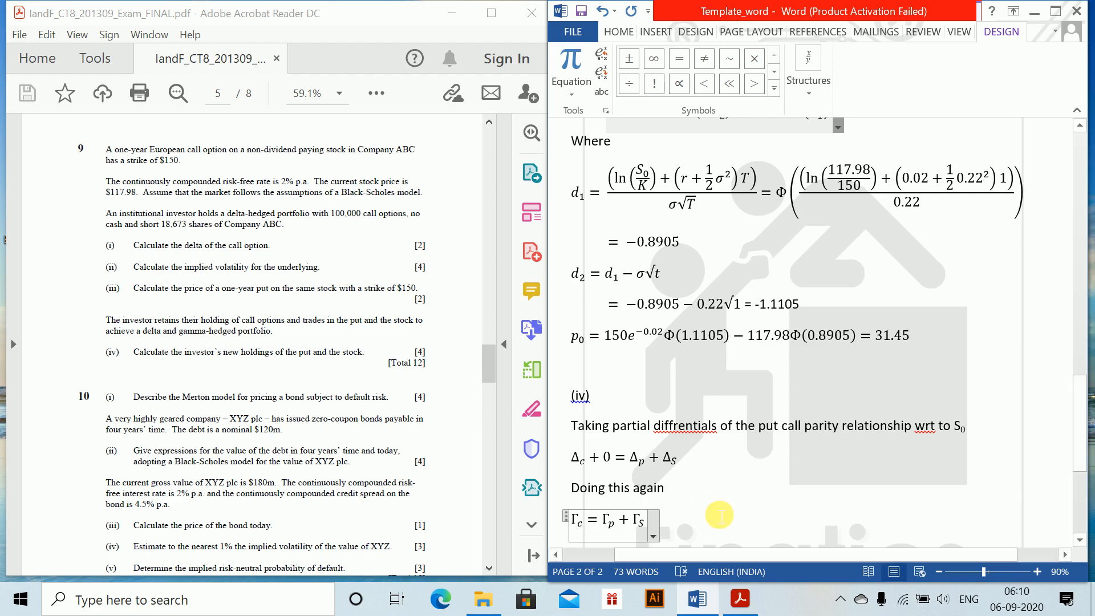
pyautogui.write('(')
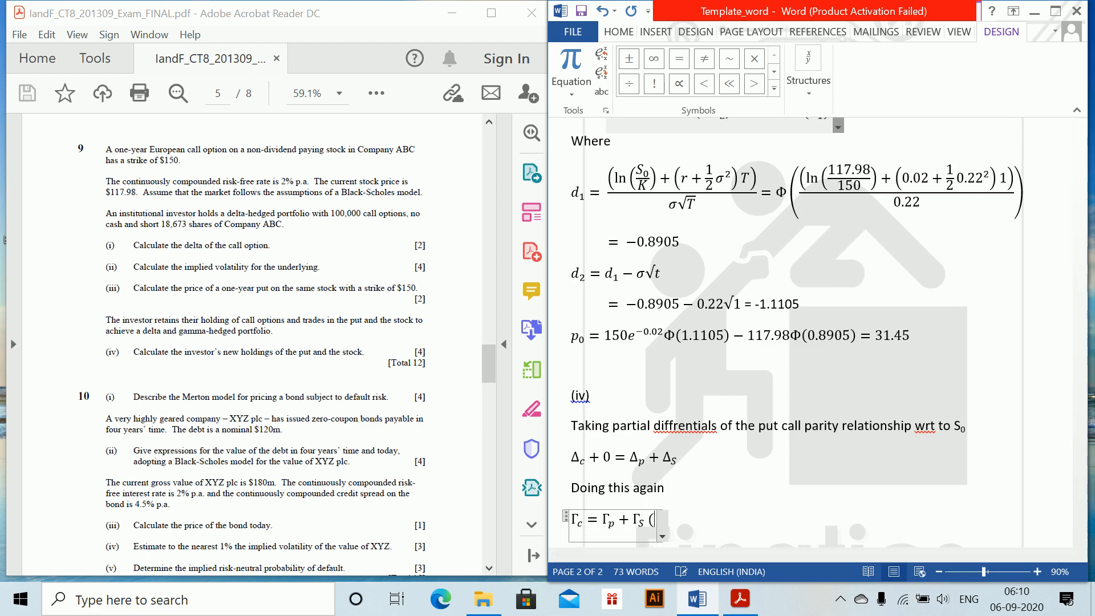
pyautogui.write('= 0)')
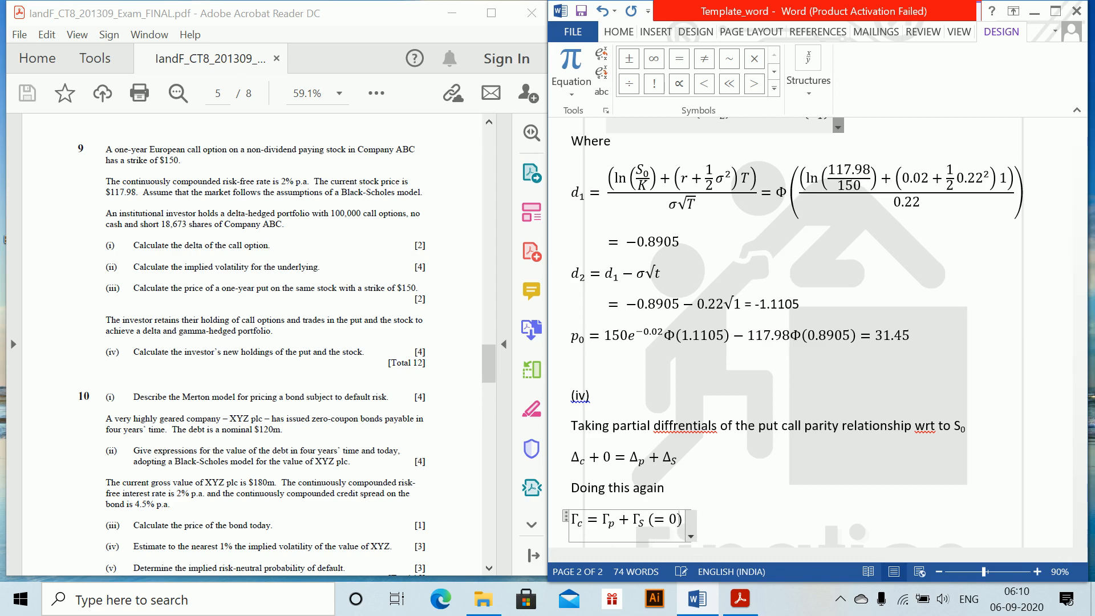
pyautogui.press('Right')
pyautogui.press('Return')
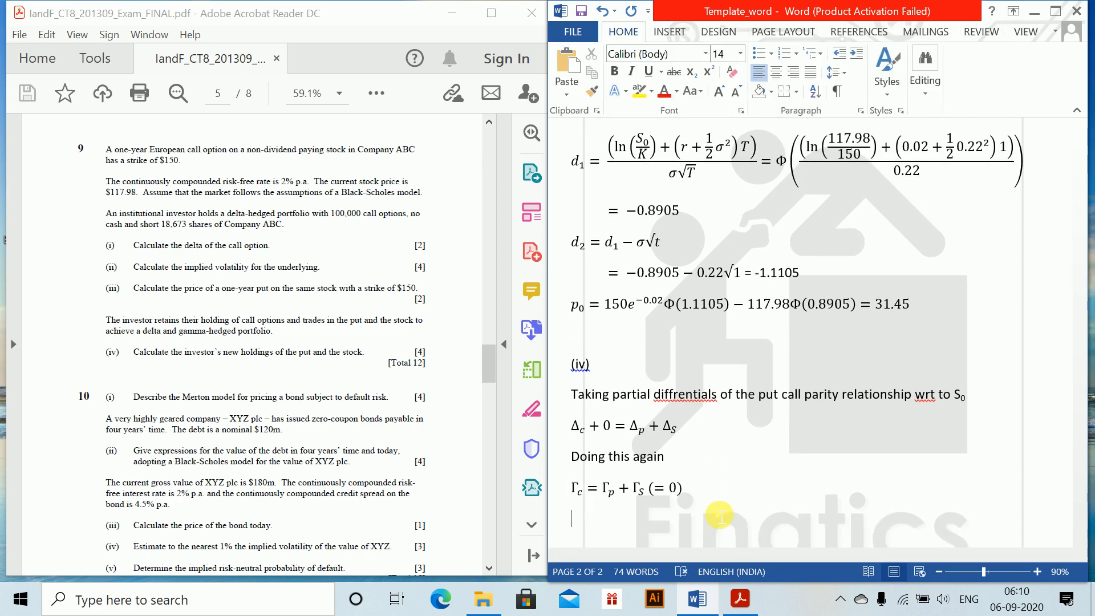
# Write the line "The investor must have a short position in 100000 put options" below the gamma equation and leave a blank line after it
pyautogui.write('The ')
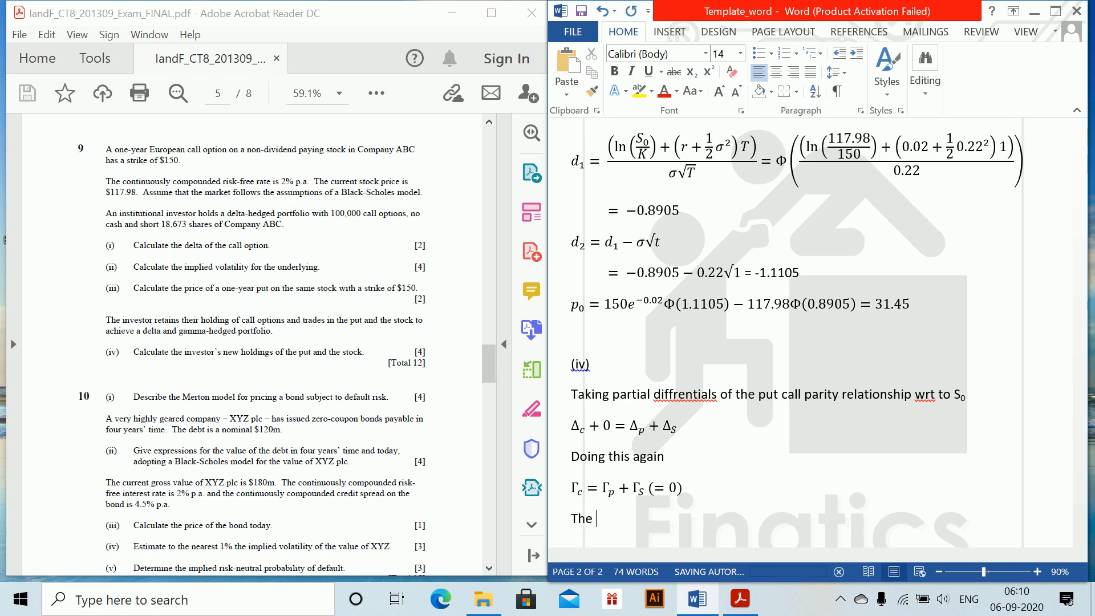
pyautogui.write('investor ')
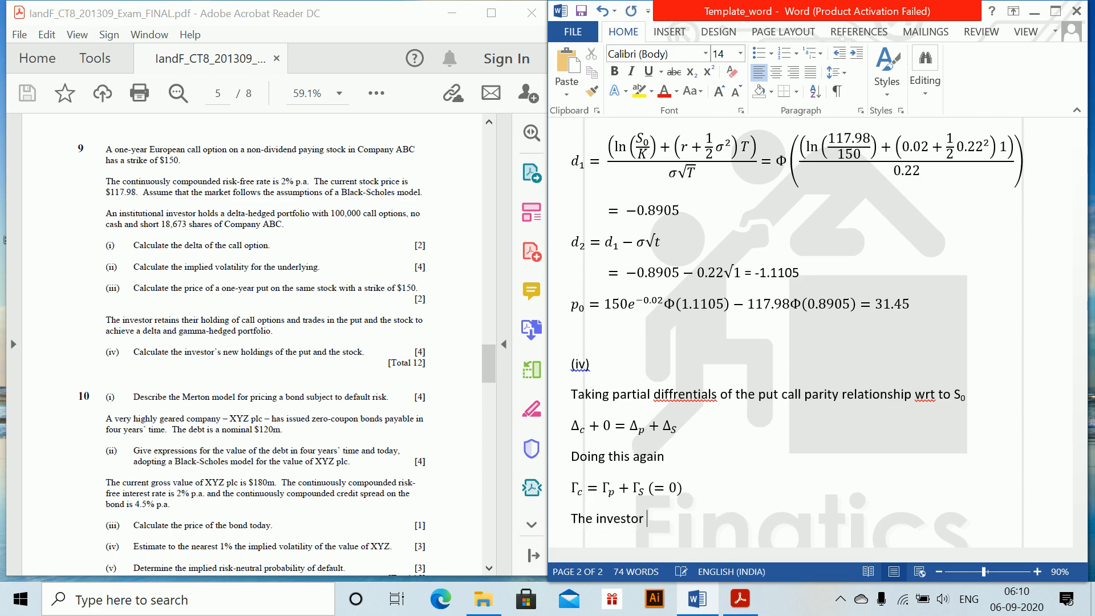
pyautogui.write('must have a short posi')
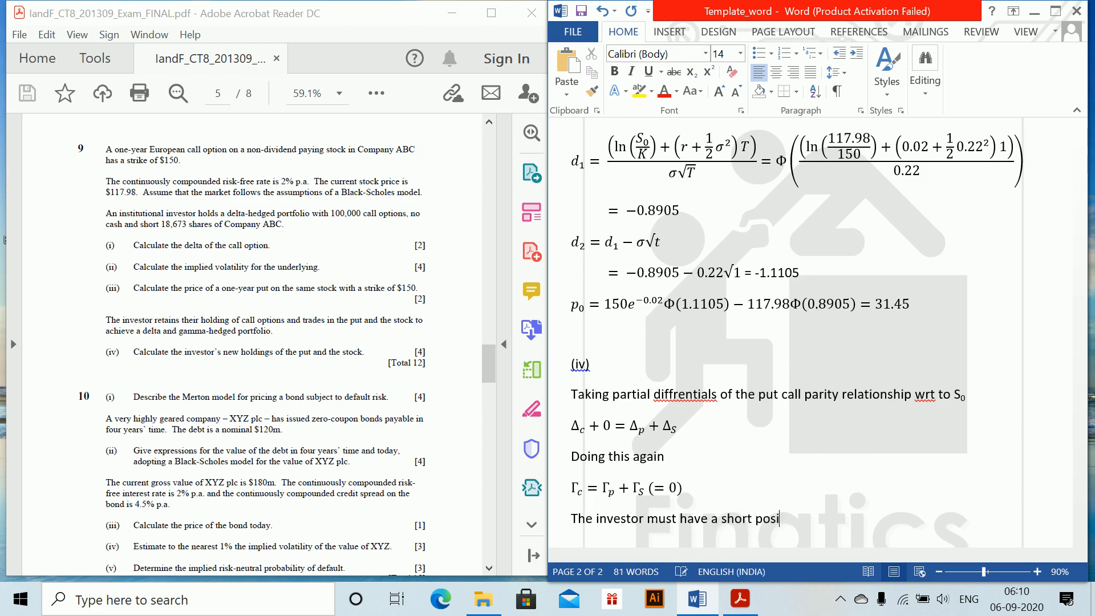
pyautogui.write('tion in 100000 pu')
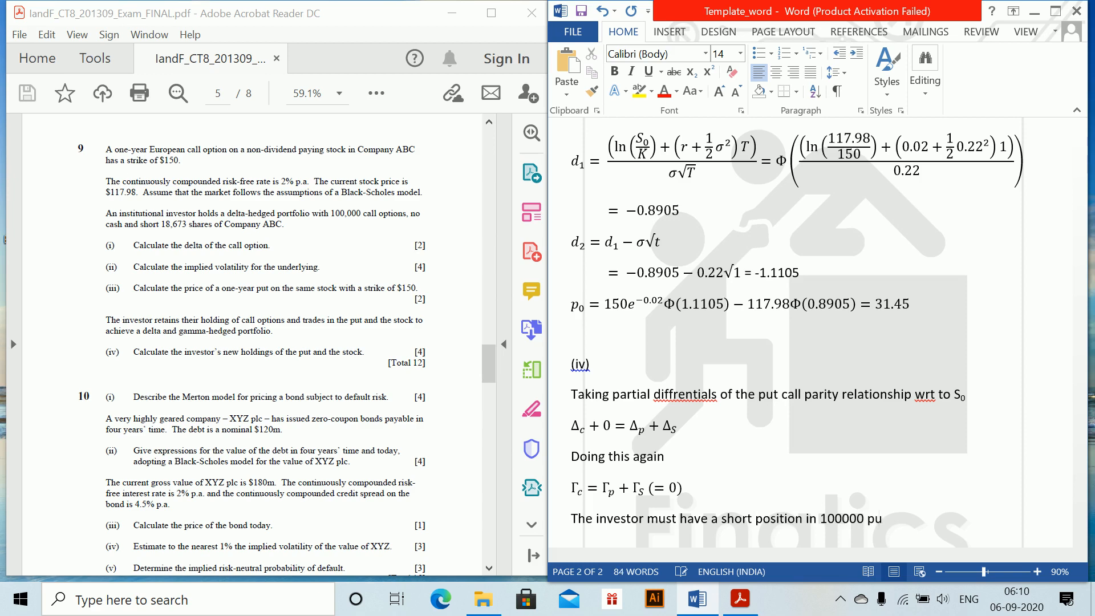
pyautogui.write('t options')
pyautogui.press('Return')
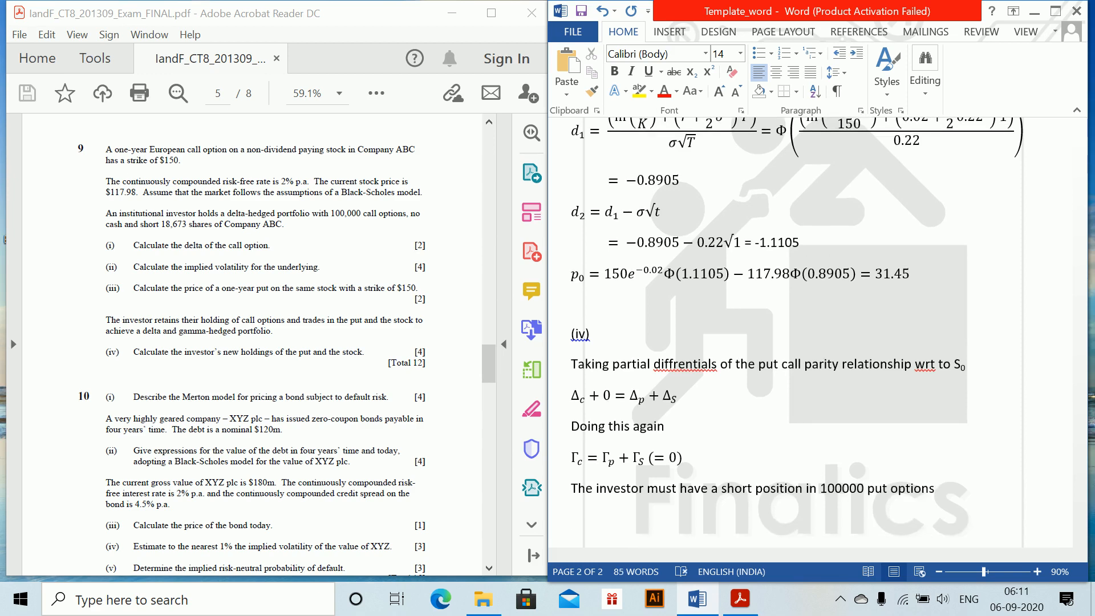
pyautogui.press('Return')
# Start a new sentence reading "If x is number of units of stock held by investor, the total"
pyautogui.write('If x')
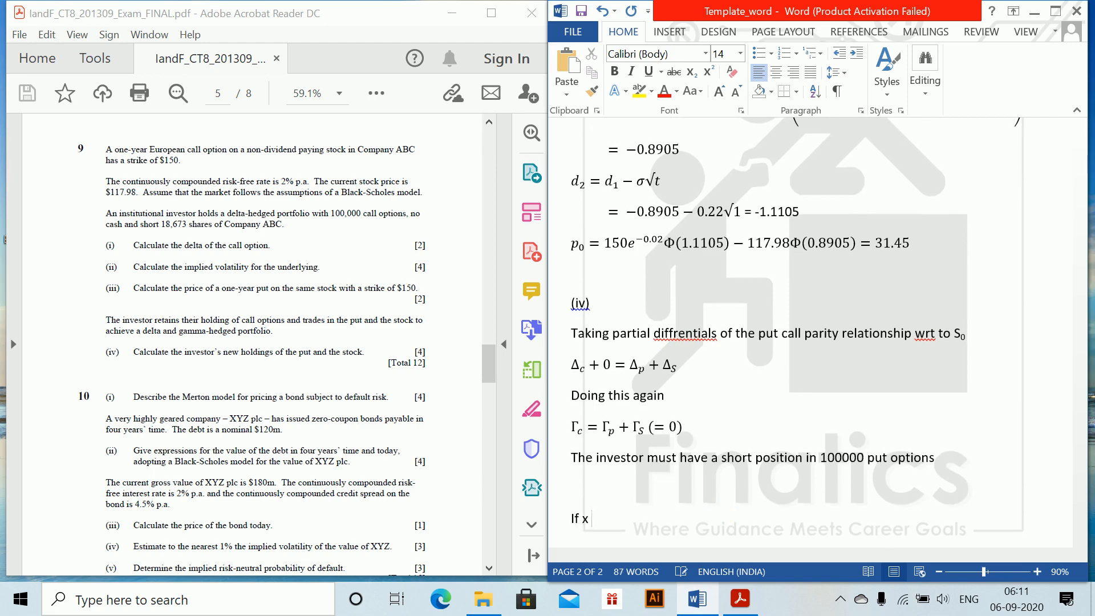
pyautogui.write(' is number')
pyautogui.write('of unot')
pyautogui.press('BackSpace')
pyautogui.write('i')
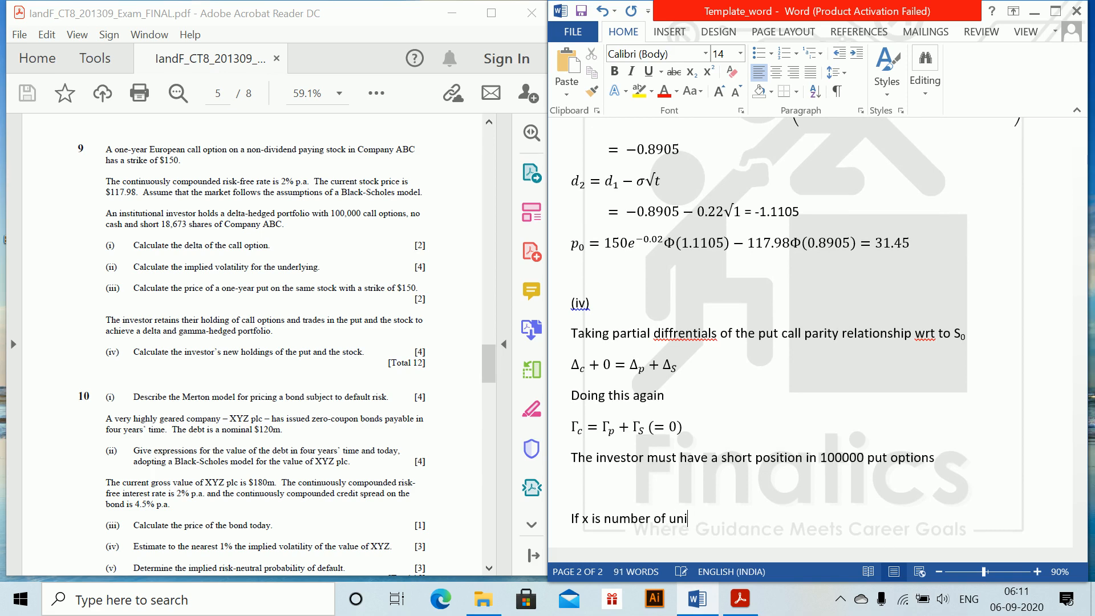
pyautogui.write('ts of stock held by')
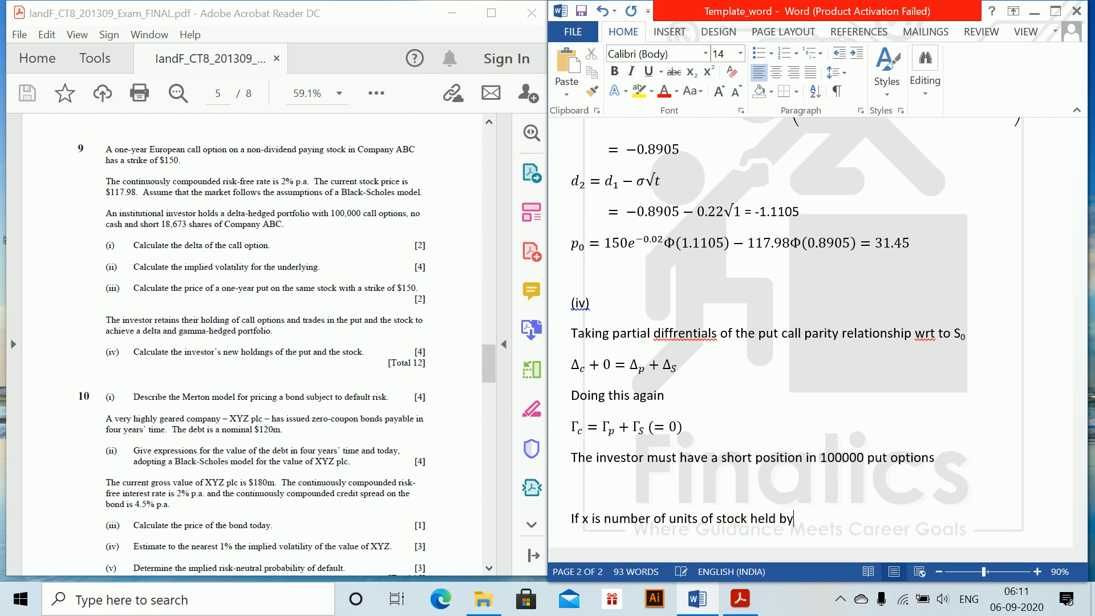
pyautogui.write(' investor, the total delta fr portfo;')
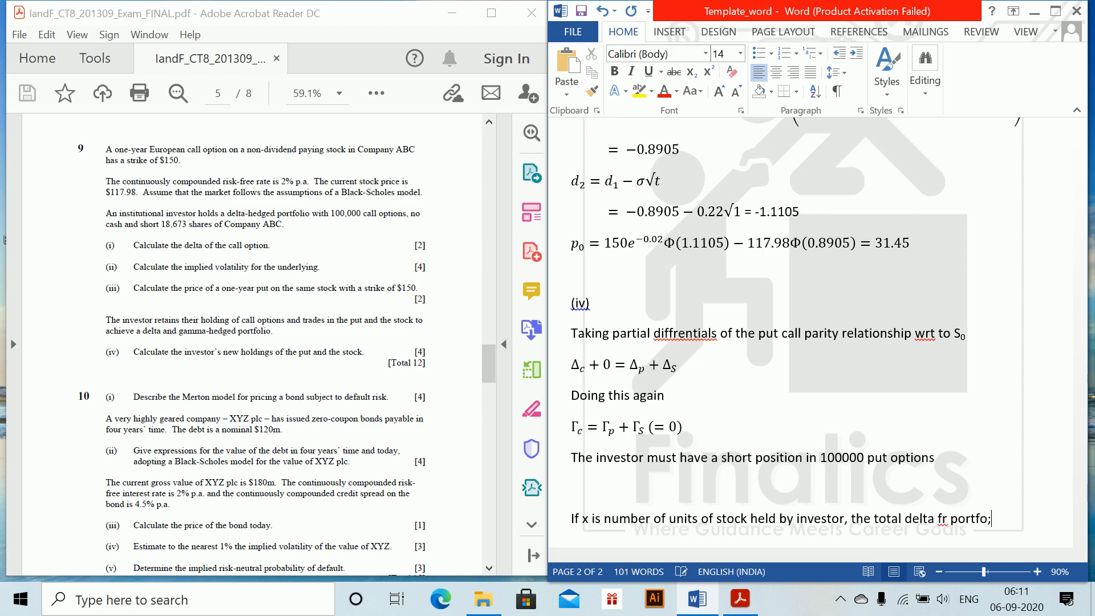
# Finish the sentence with "delta for portfolio is given by;" and start a new line
pyautogui.press('BackSpace')
pyautogui.press('BackSpace')
pyautogui.press('BackSpace')
pyautogui.press('BackSpace')
pyautogui.press('BackSpace')
pyautogui.press('BackSpace')
pyautogui.press('BackSpace')
pyautogui.press('BackSpace')
pyautogui.write('or portfolio is gen')
pyautogui.press('BackSpace')
pyautogui.press('BackSpace')
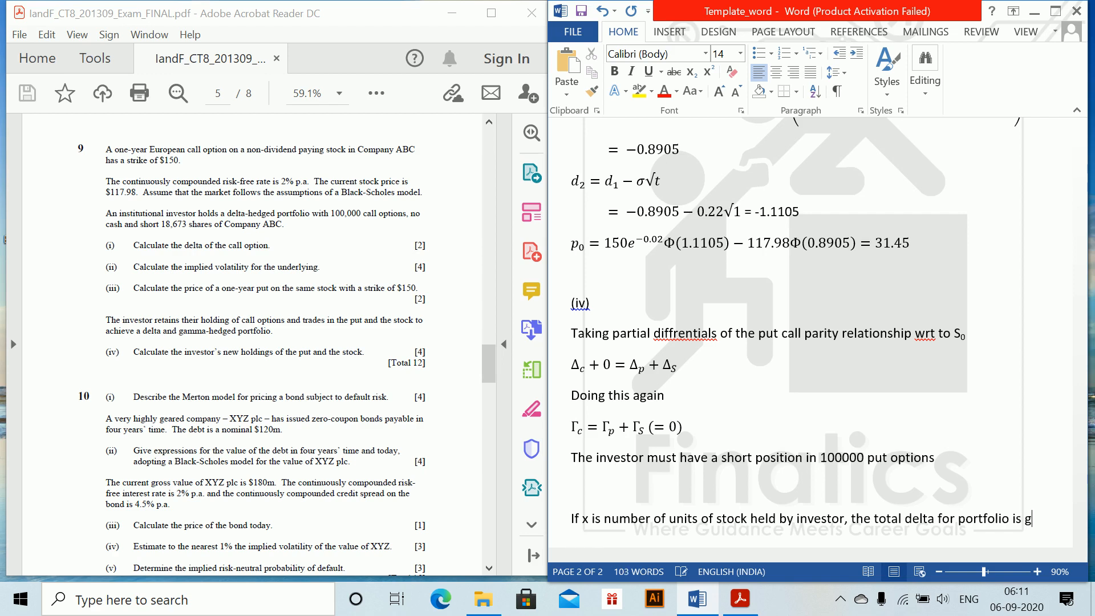
pyautogui.write('iven by;')
pyautogui.press('Return')
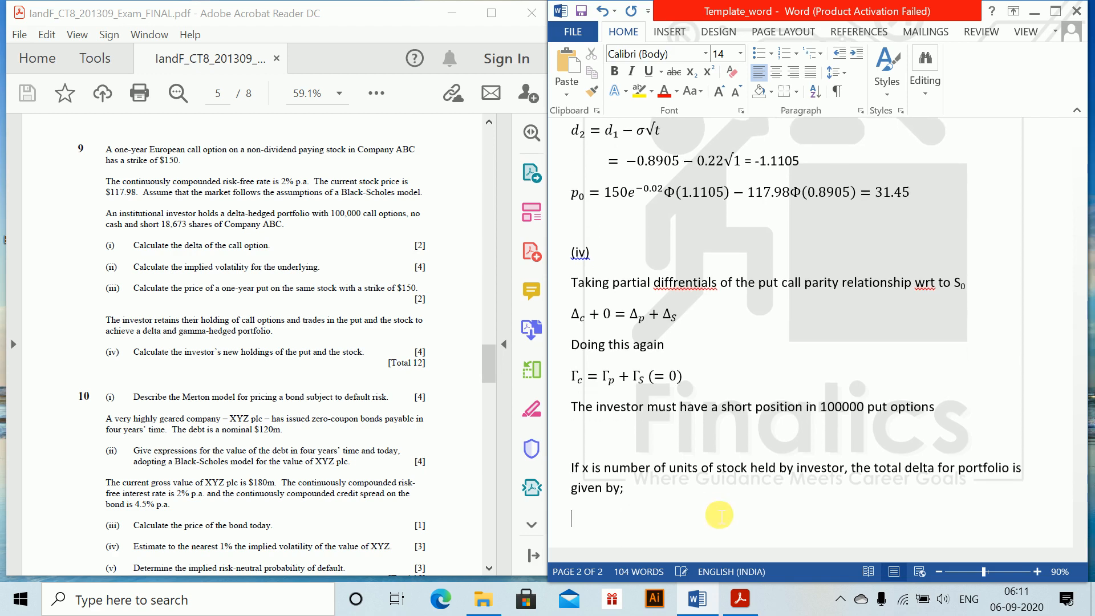
# Begin a new equation with Δ_portfolio = 100000Δ_C, setting "portfolio" and "C" as subscripts
pyautogui.hotkey('alt', '=')
pyautogui.write('\\Delta')
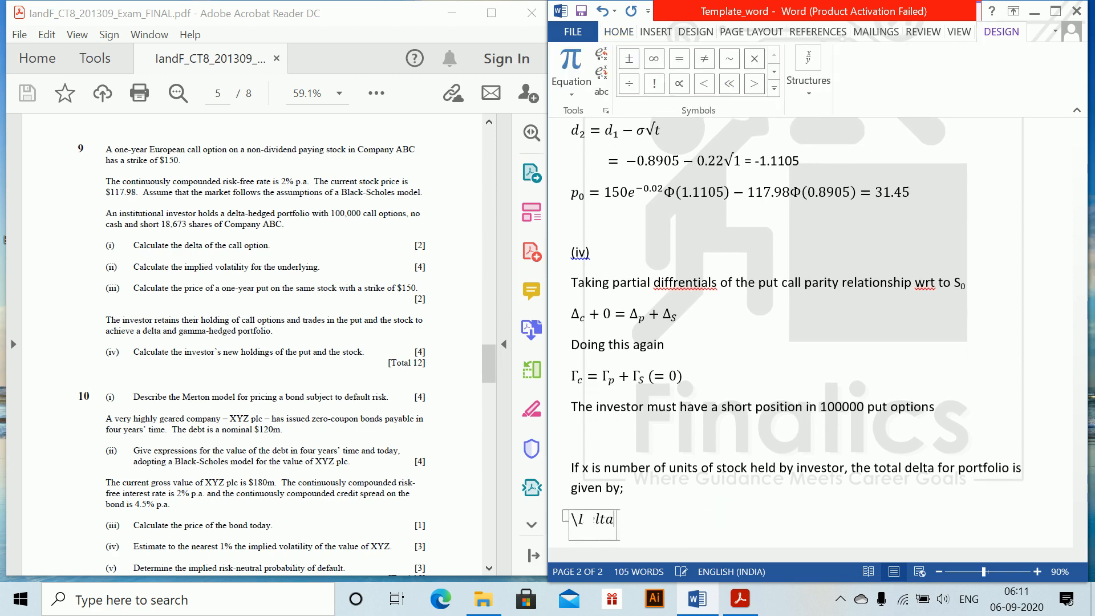
pyautogui.write(' _portf')
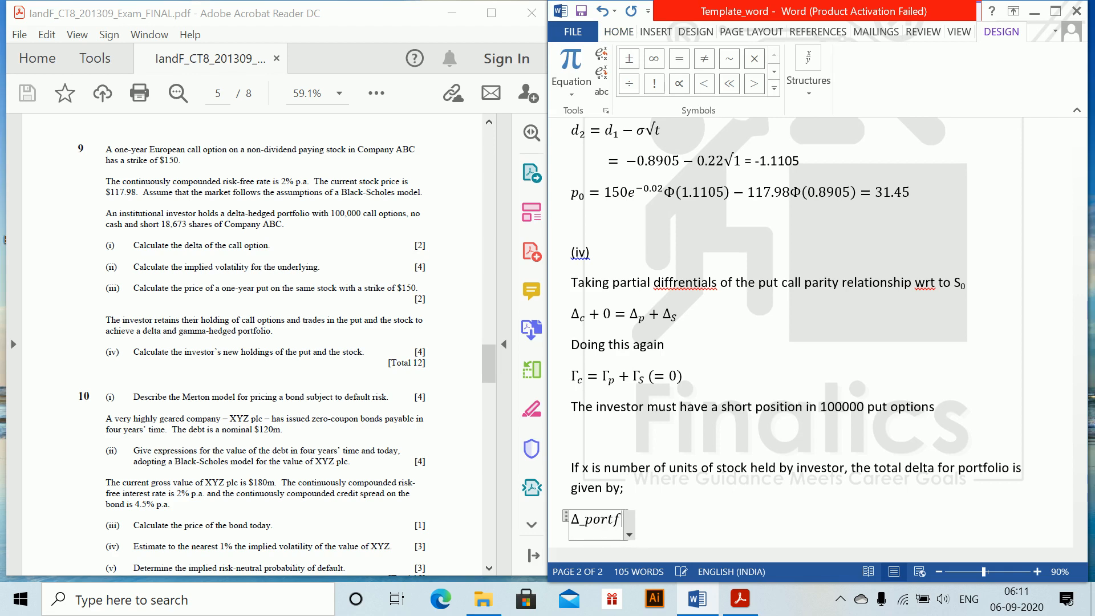
pyautogui.write('olio =')
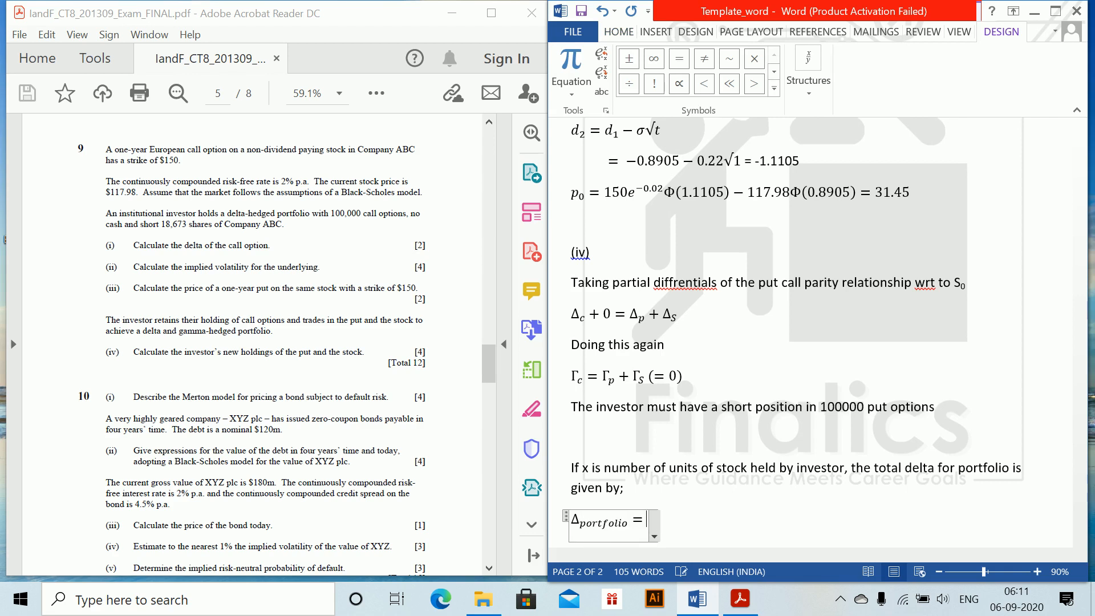
pyautogui.write('100000')
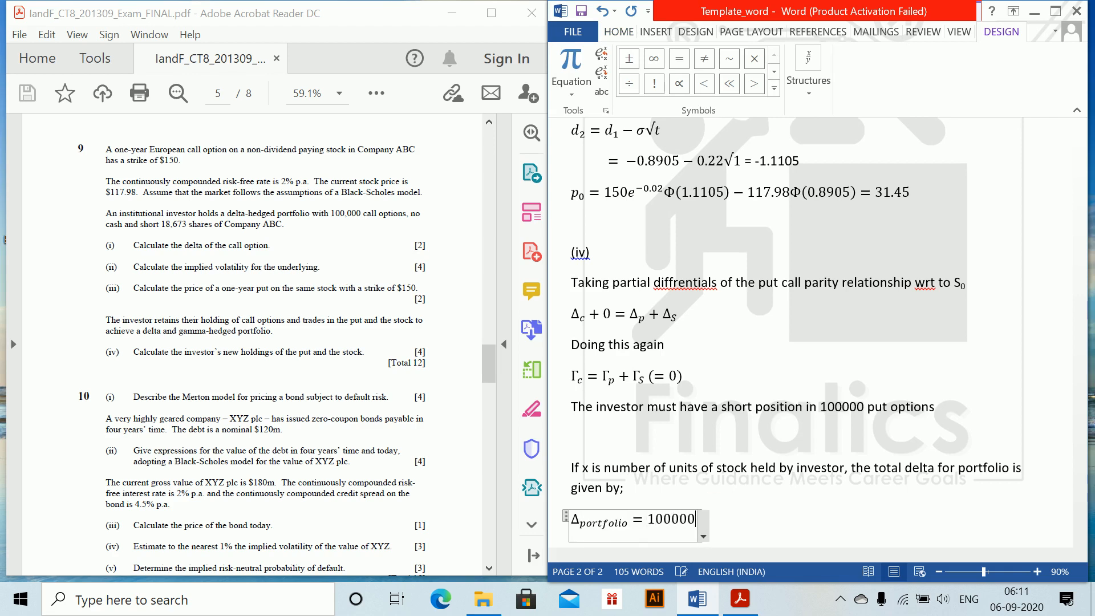
pyautogui.write('\\de')
pyautogui.press('BackSpace')
pyautogui.press('BackSpace')
pyautogui.write('Delta _')
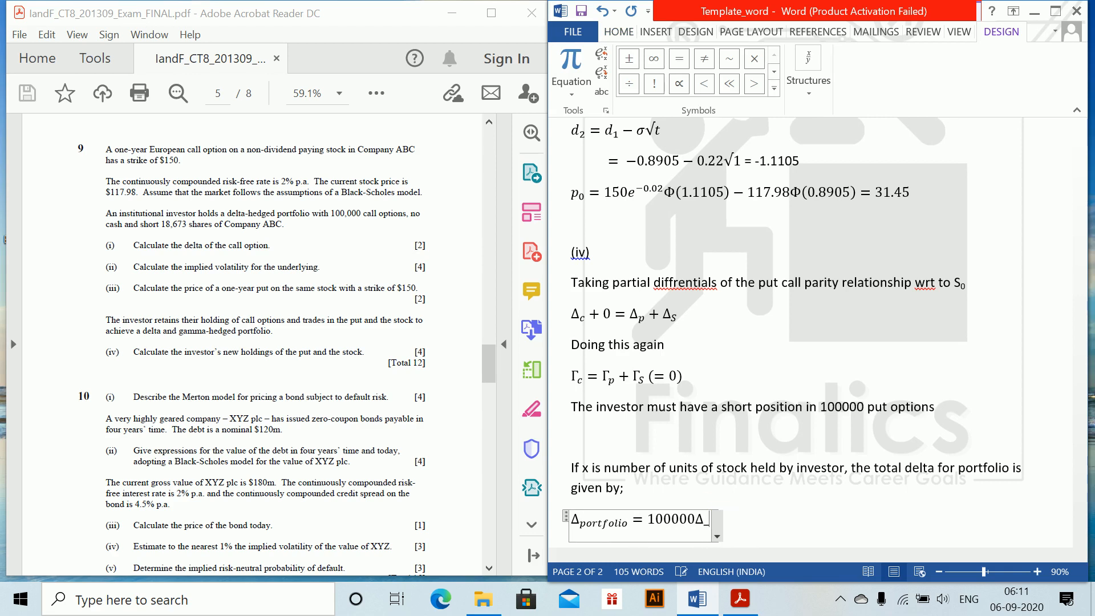
pyautogui.write('c')
pyautogui.write('-1')
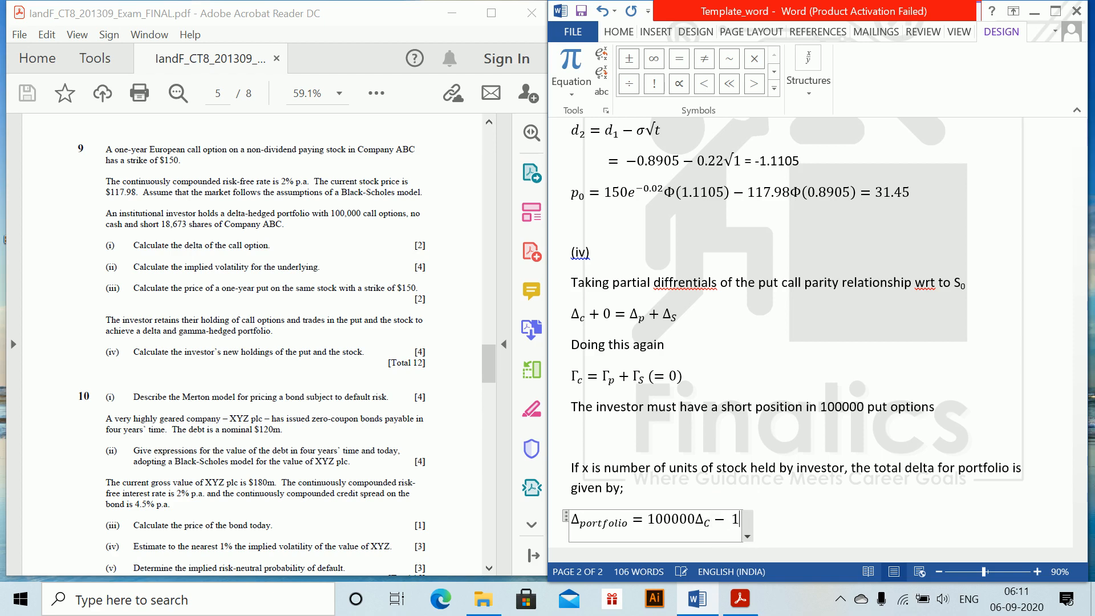
pyautogui.write('00000')
pyautogui.write('\\Delta')
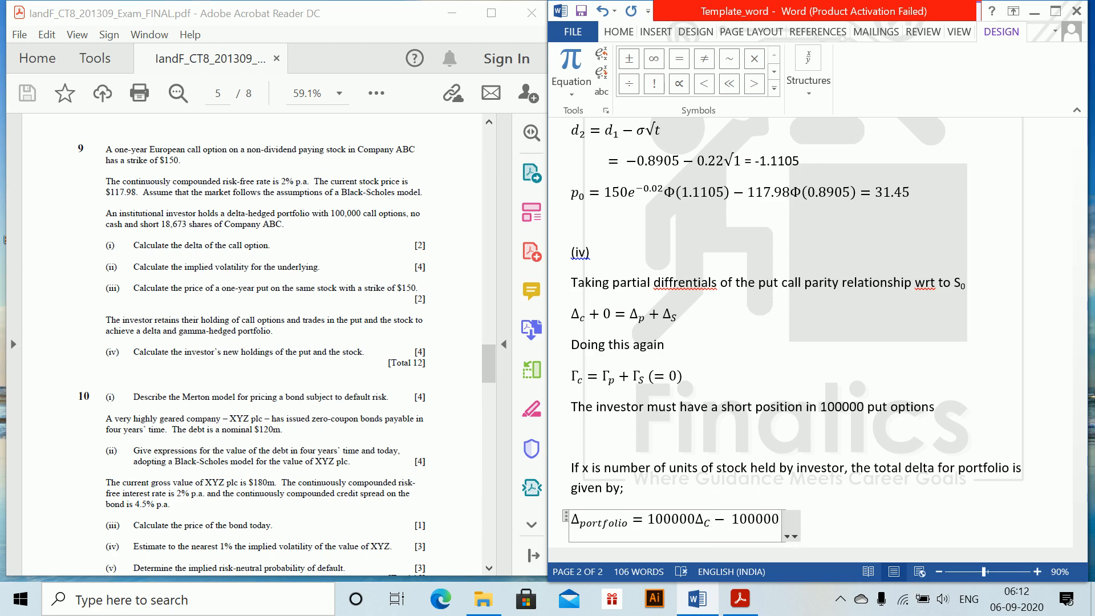
pyautogui.write('_p')
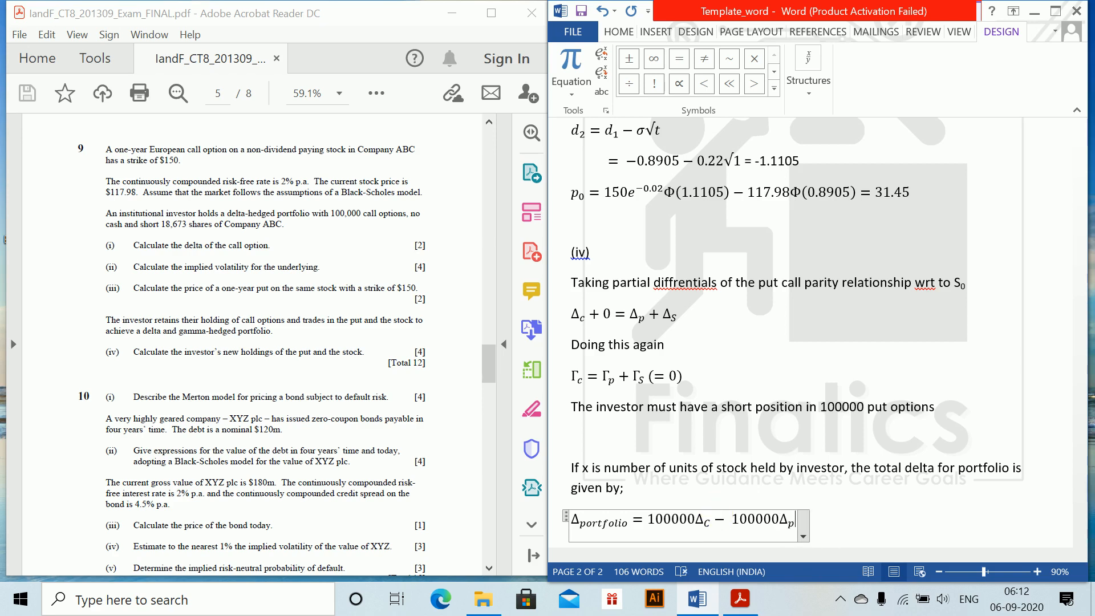
pyautogui.write('=x\\Del')
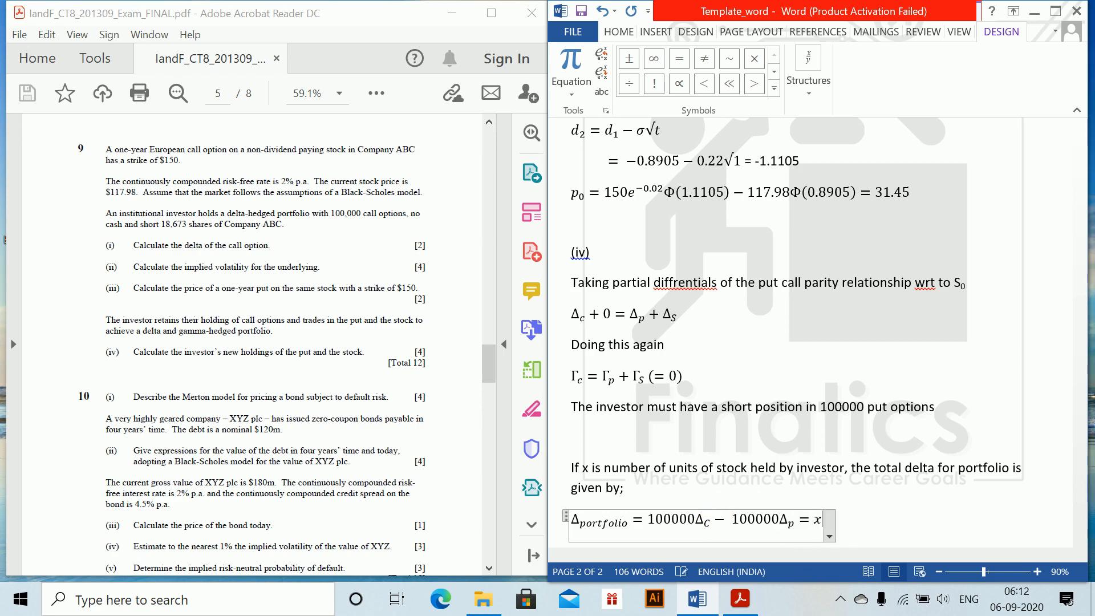
pyautogui.write('ta_s')
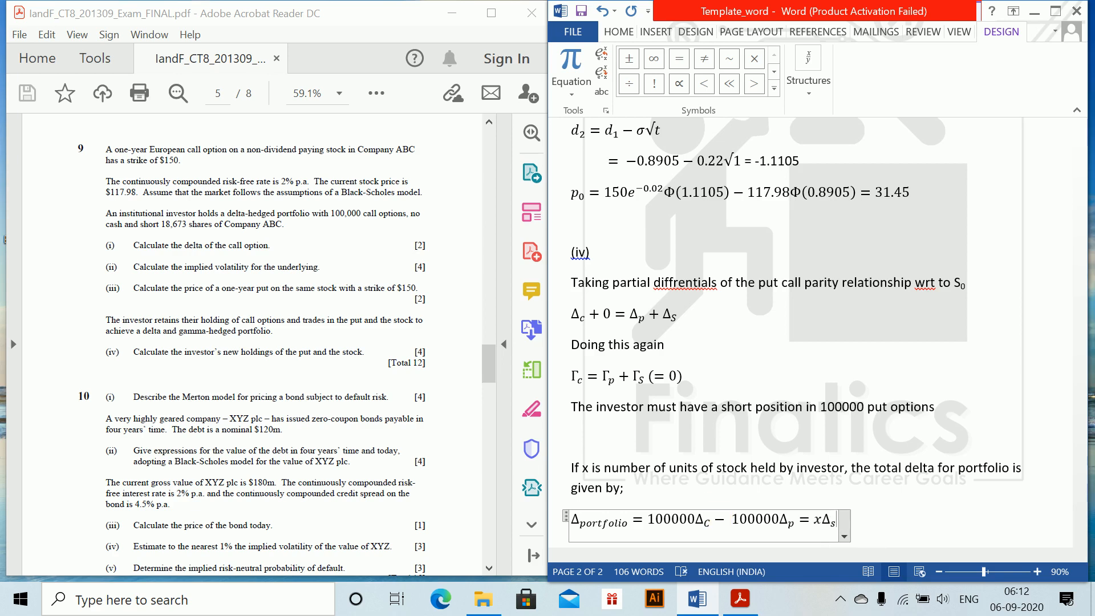
pyautogui.write('=0')
# Complete the portfolio delta equation with − 100000Δ_p = xΔ_s = 0 and start a new line below it
pyautogui.press('Return')
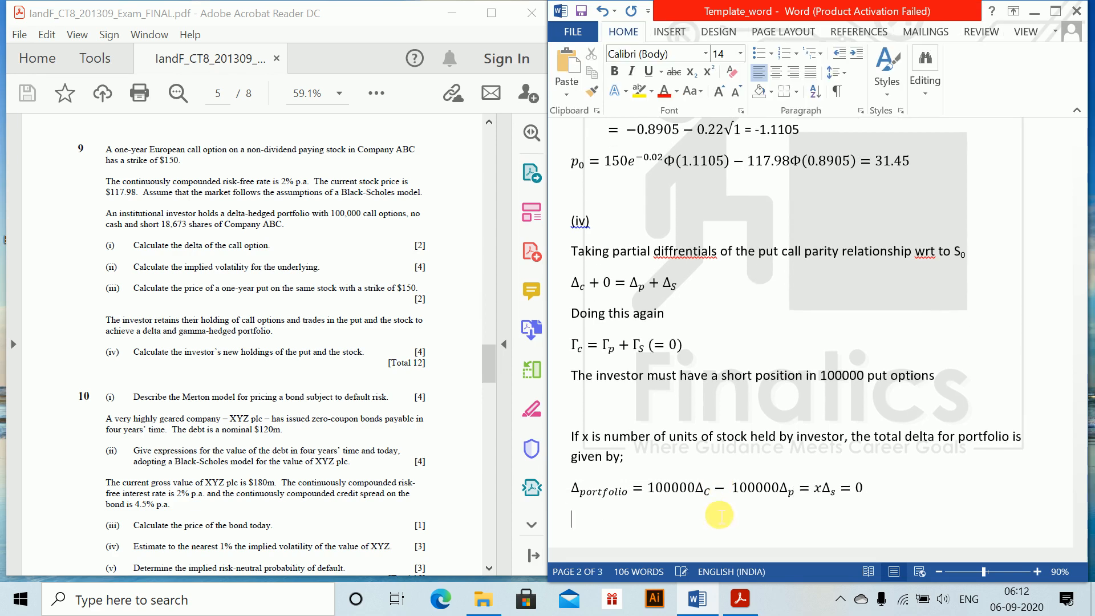
# Begin a second equation line with = 100000(Δ_c, setting the c as a subscript
pyautogui.hotkey('alt', '=')
pyautogui.write('= 1')
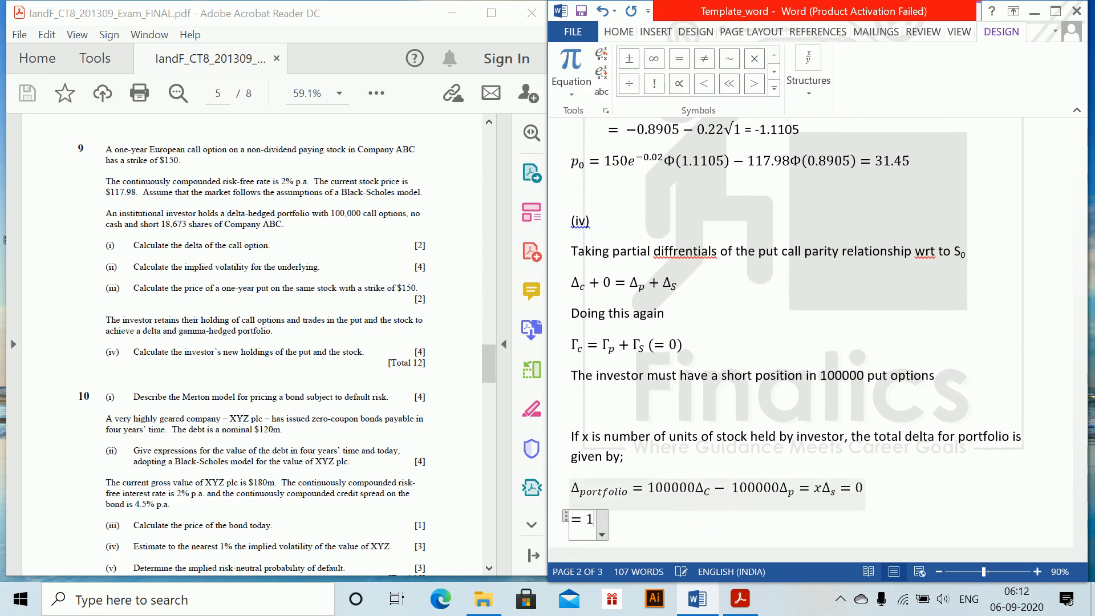
pyautogui.write('00000(')
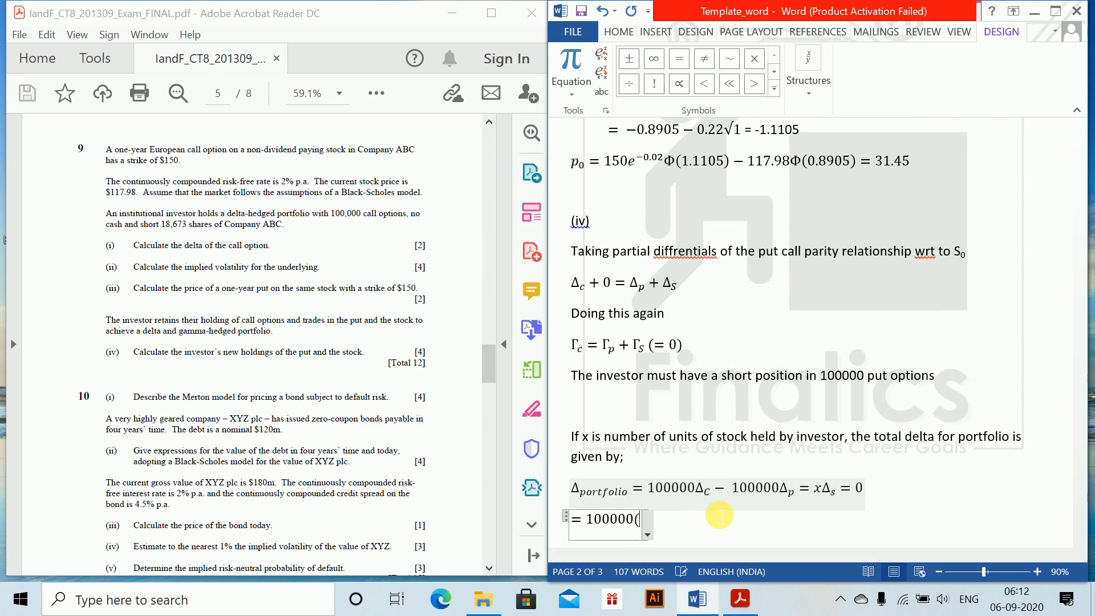
pyautogui.write('\\de')
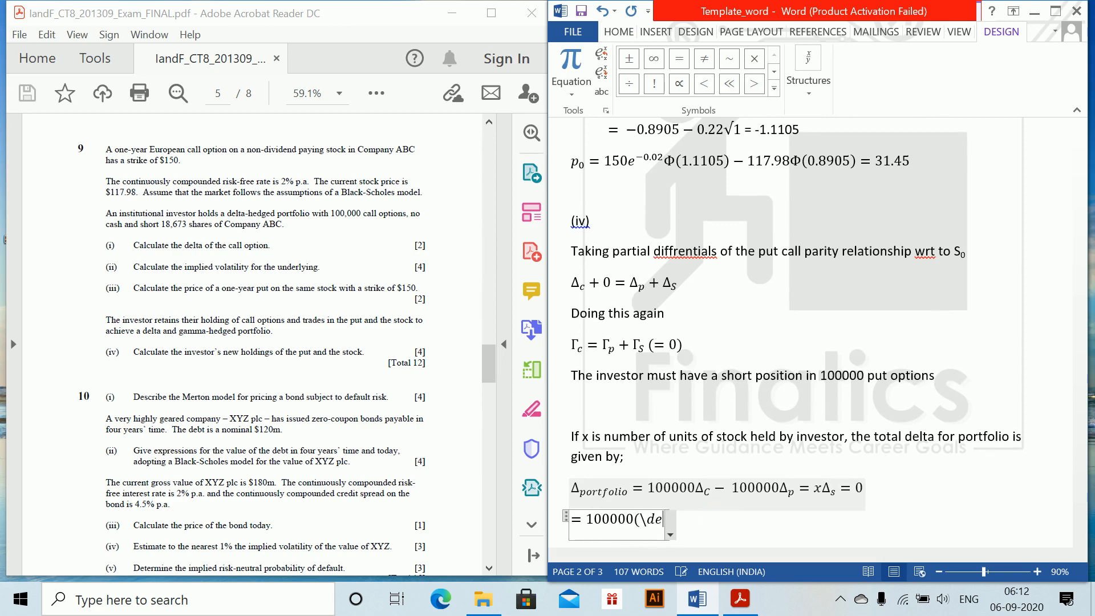
pyautogui.press('BackSpace')
pyautogui.press('BackSpace')
pyautogui.write('Delta ')
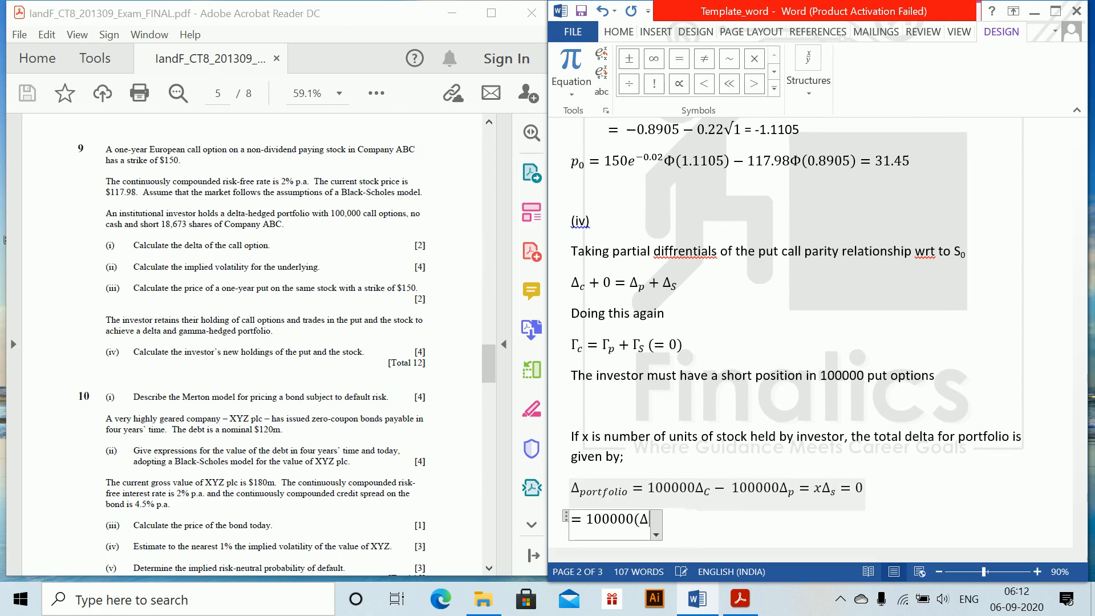
pyautogui.write('_c')
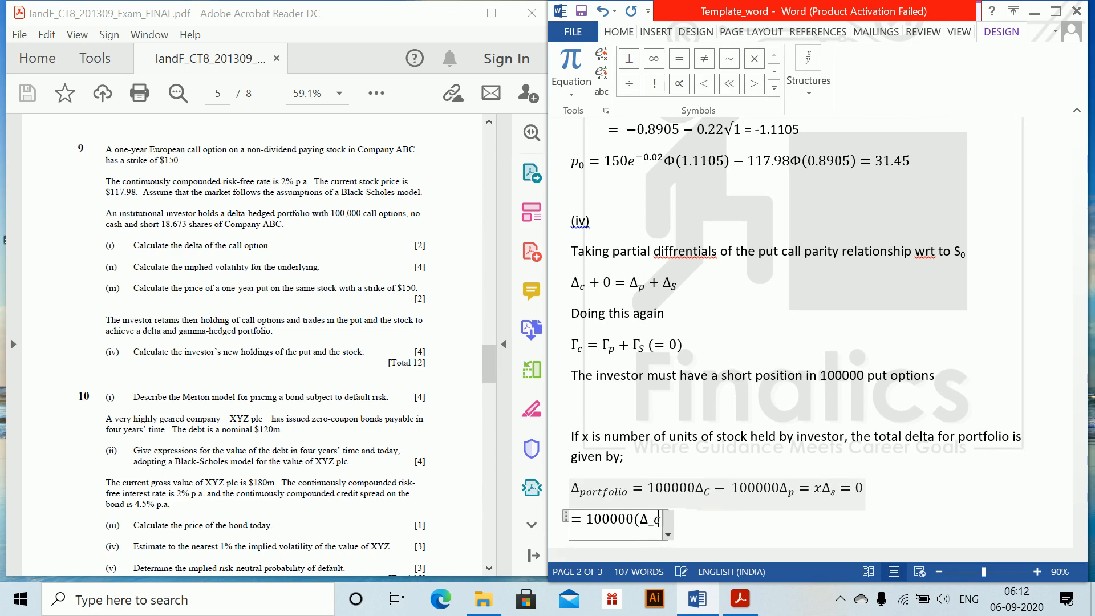
pyautogui.write('-(\\')
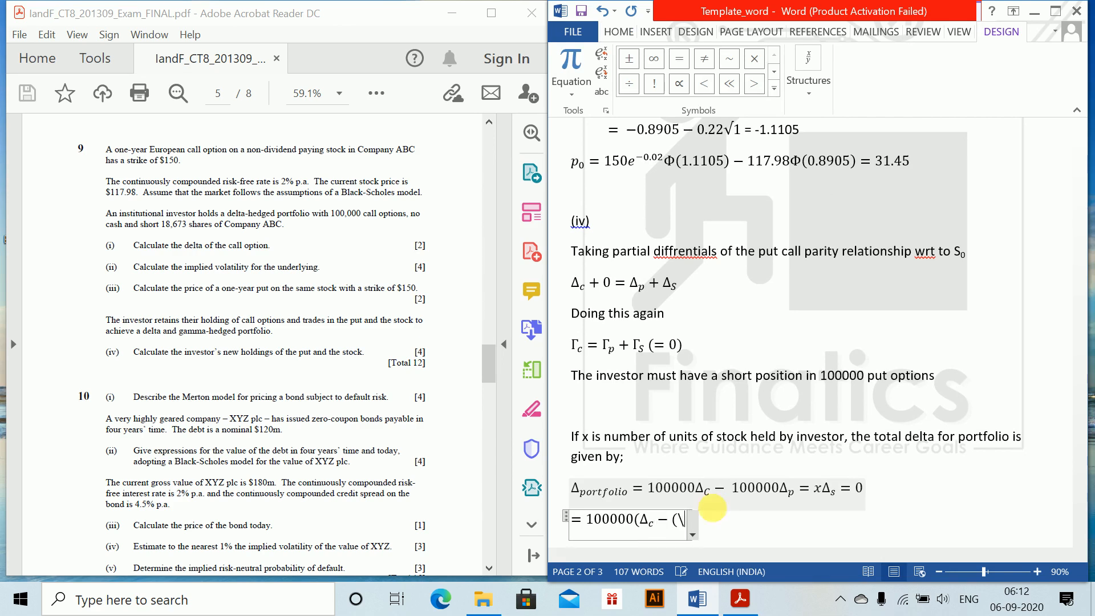
pyautogui.write('Delta ')
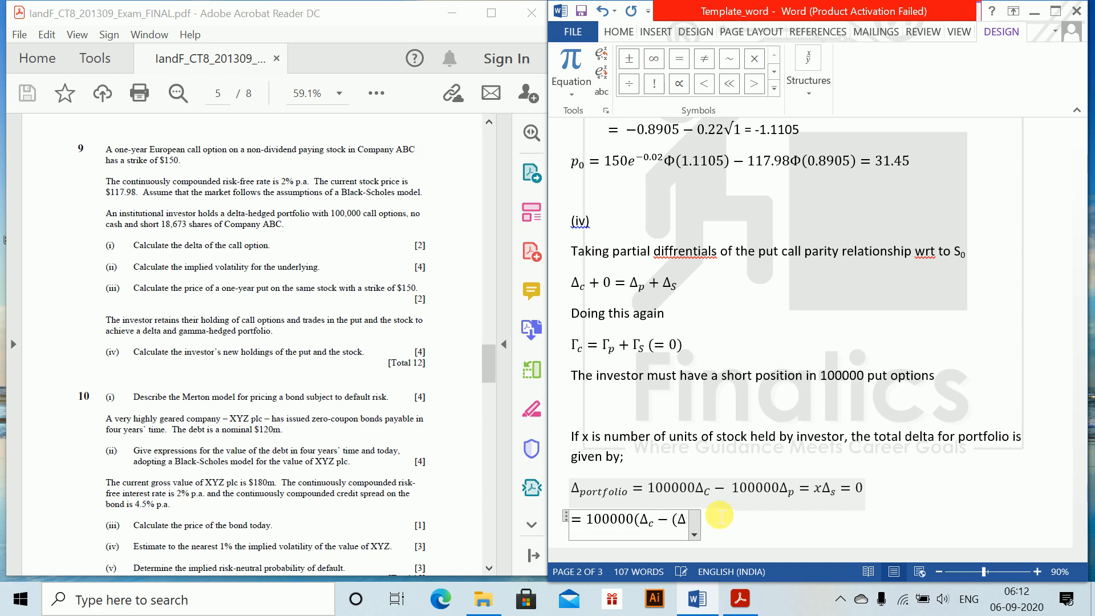
pyautogui.write('_c-1')
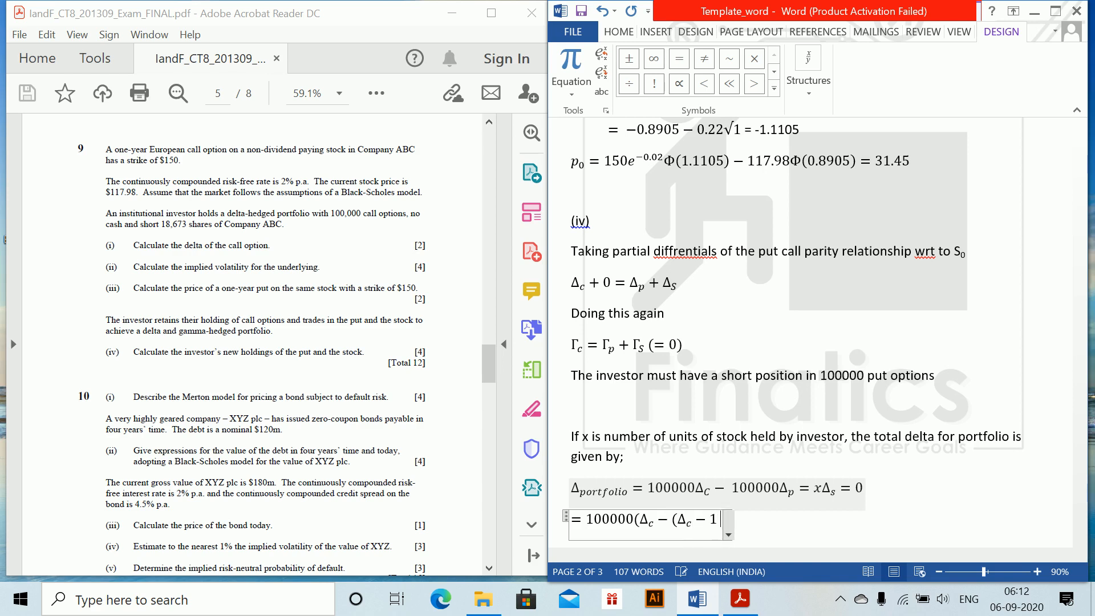
pyautogui.write('))')
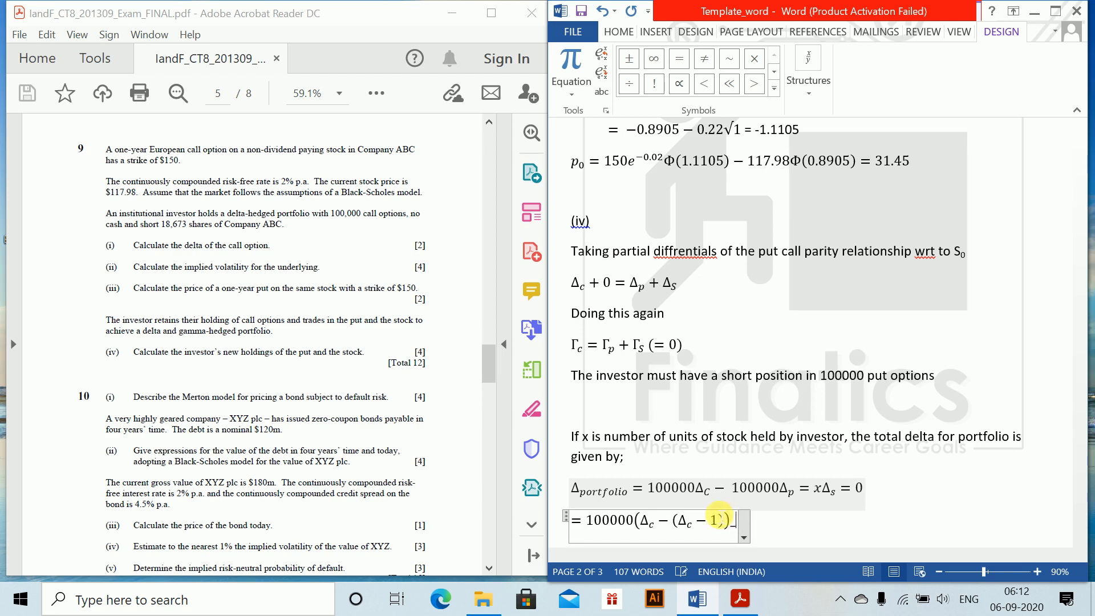
pyautogui.write('+x=')
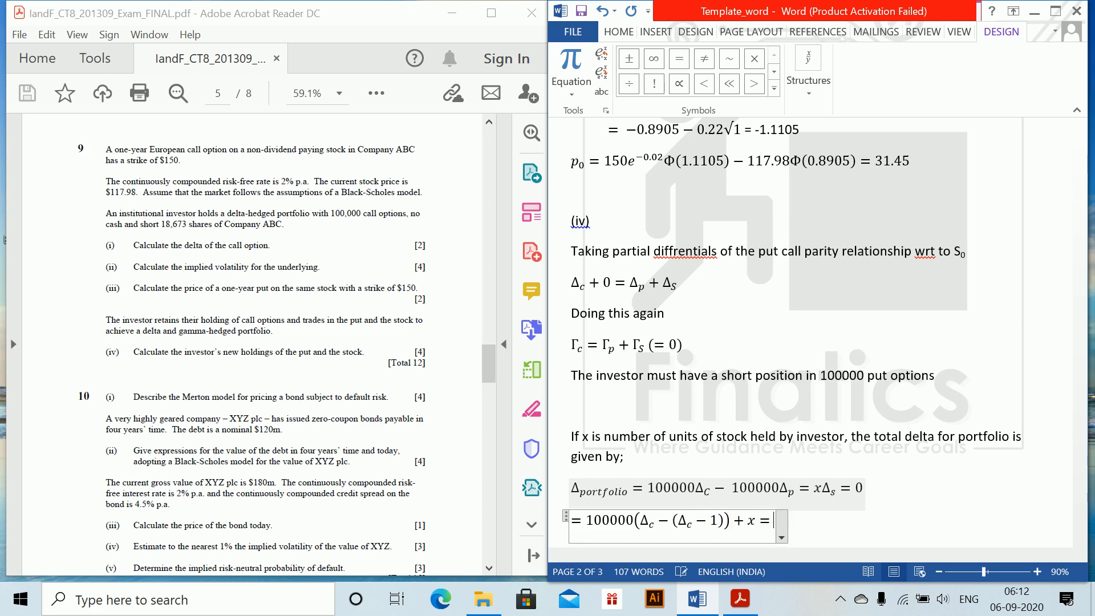
pyautogui.write('0')
# Complete the second equation line with − (Δ_c − 1)) + x = 0 and start a new line
pyautogui.press('Return')
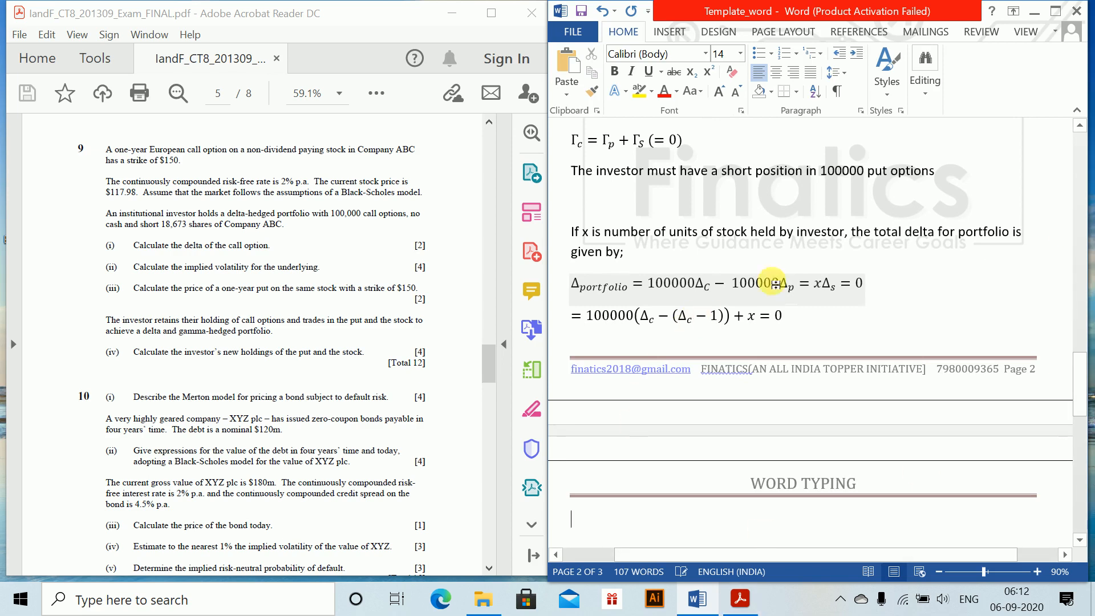
# Replace the equals sign before xΔ_s in the portfolio delta equation with a plus sign
pyautogui.click(812, 289)
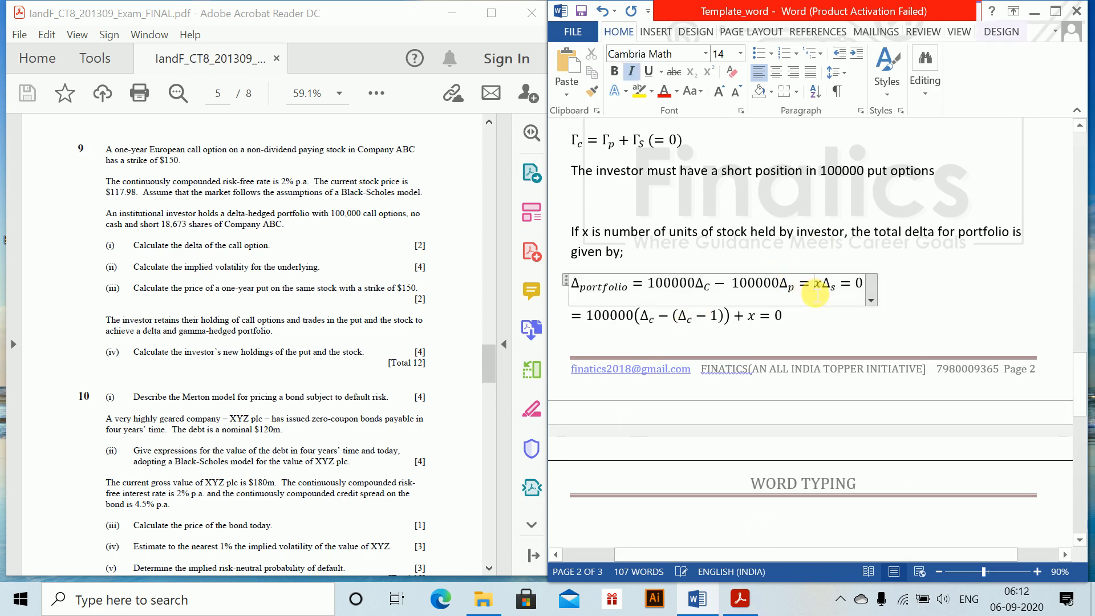
pyautogui.press('BackSpace')
pyautogui.write('+')
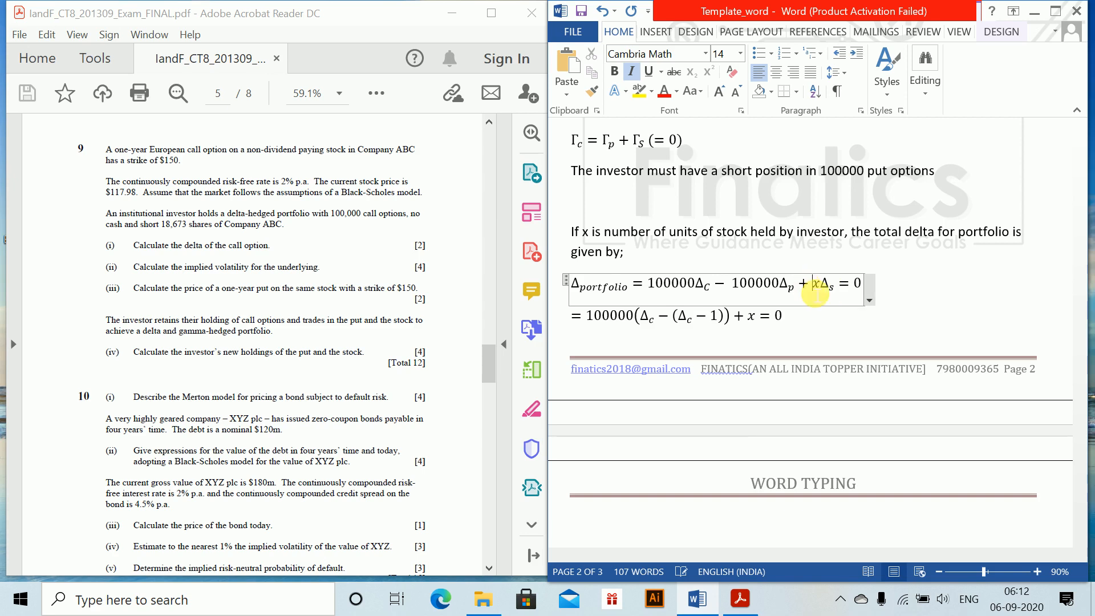
# Enter the solution x = -100000 on the empty line below the delta equations and start a new line
pyautogui.click(619, 511)
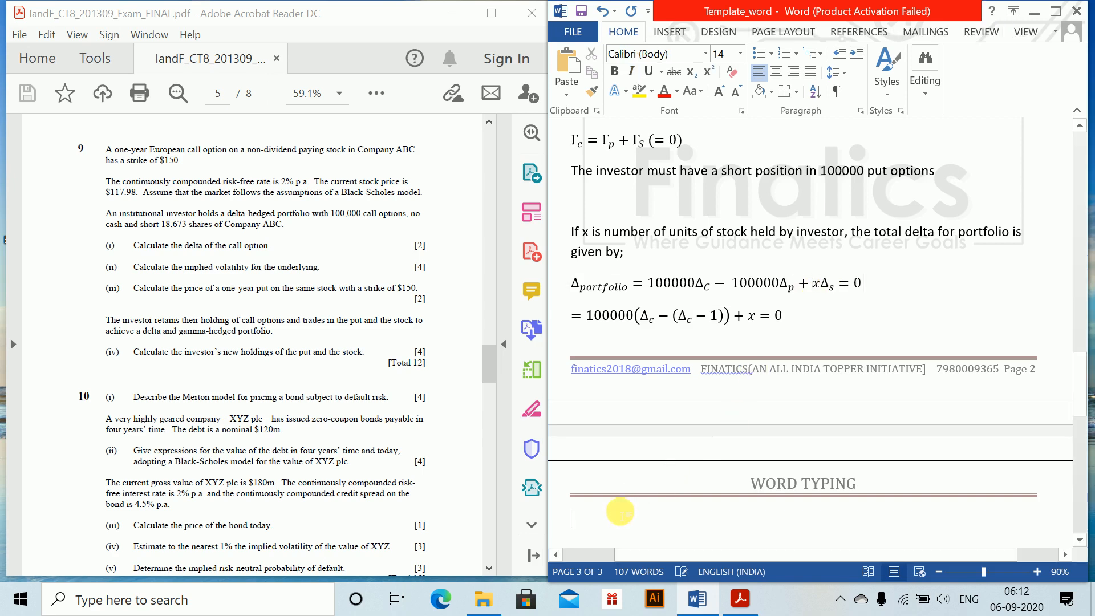
pyautogui.write('x = -1')
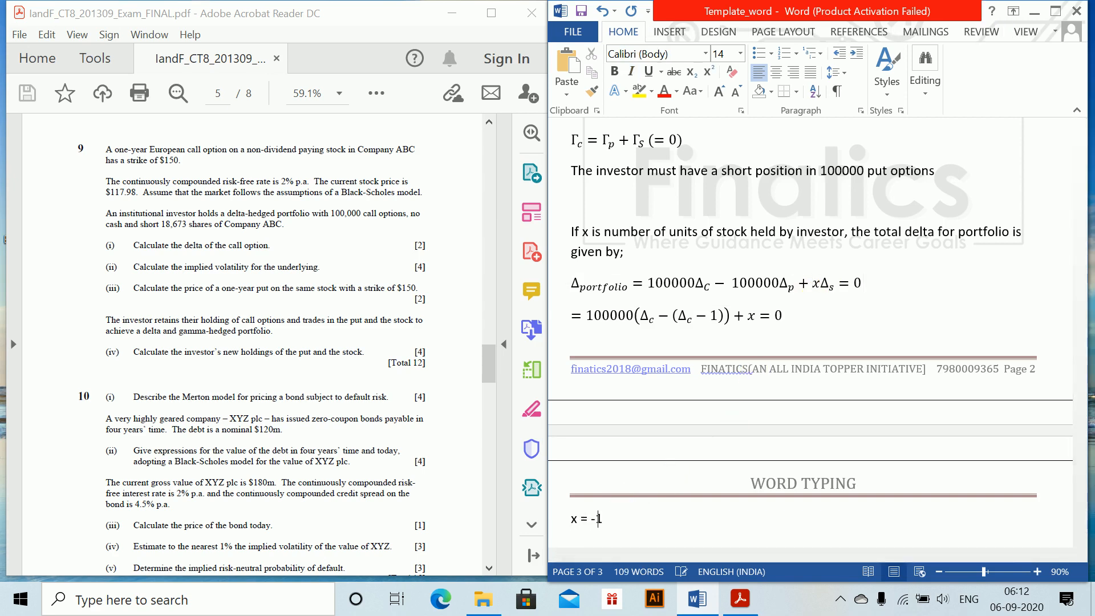
pyautogui.write('00000')
pyautogui.press('Return')
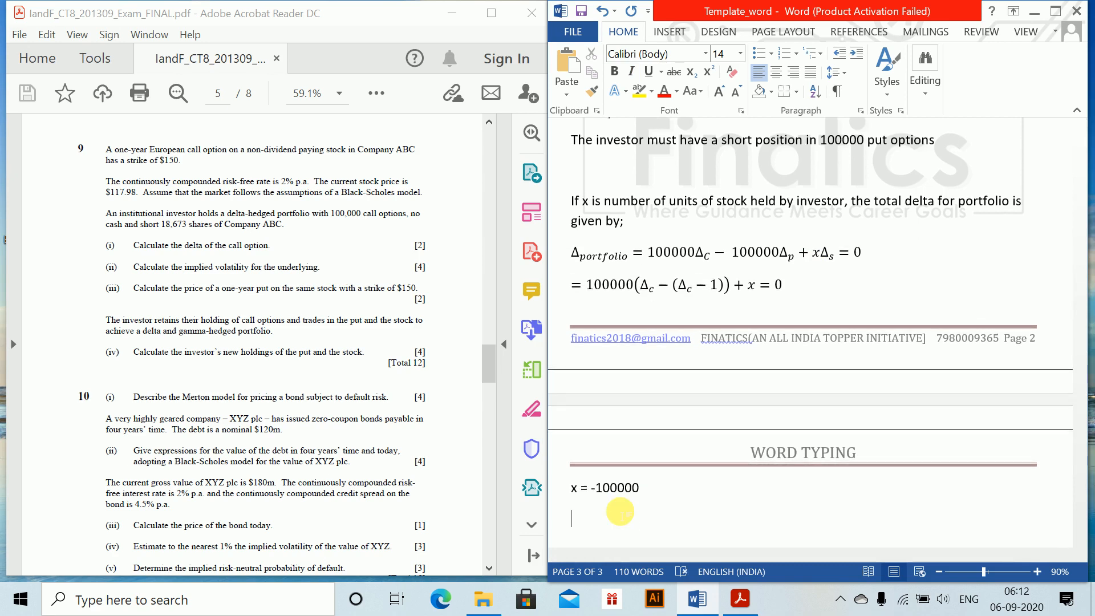
# Write the concluding sentence "The investor must have 100000 units of short holding of stock" below the value of x
pyautogui.write('The investor mu')
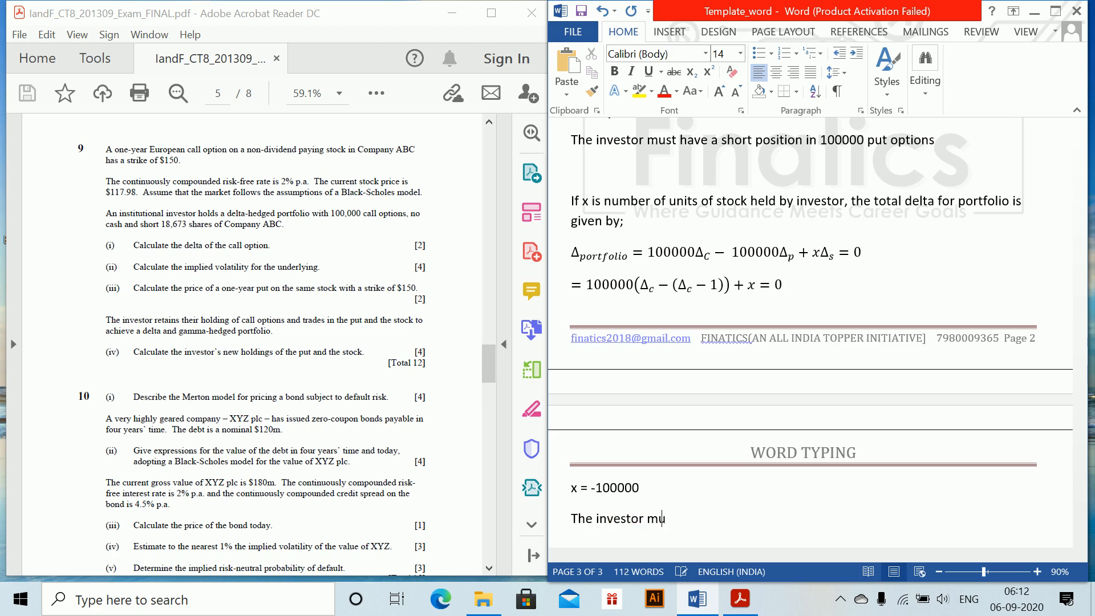
pyautogui.write('st have 100000 units o')
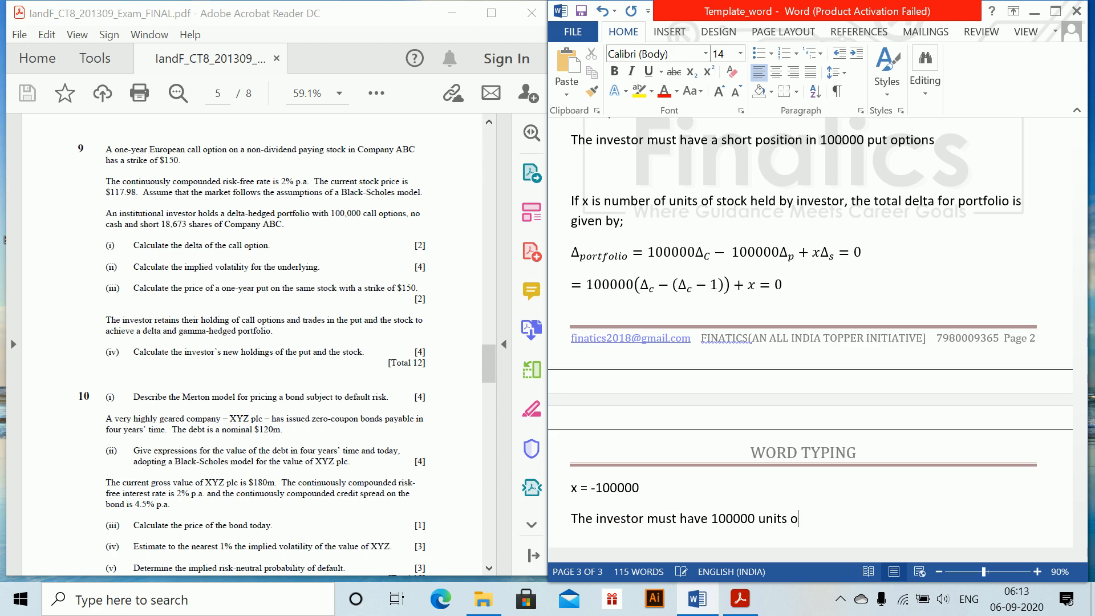
pyautogui.write('f short holding of st')
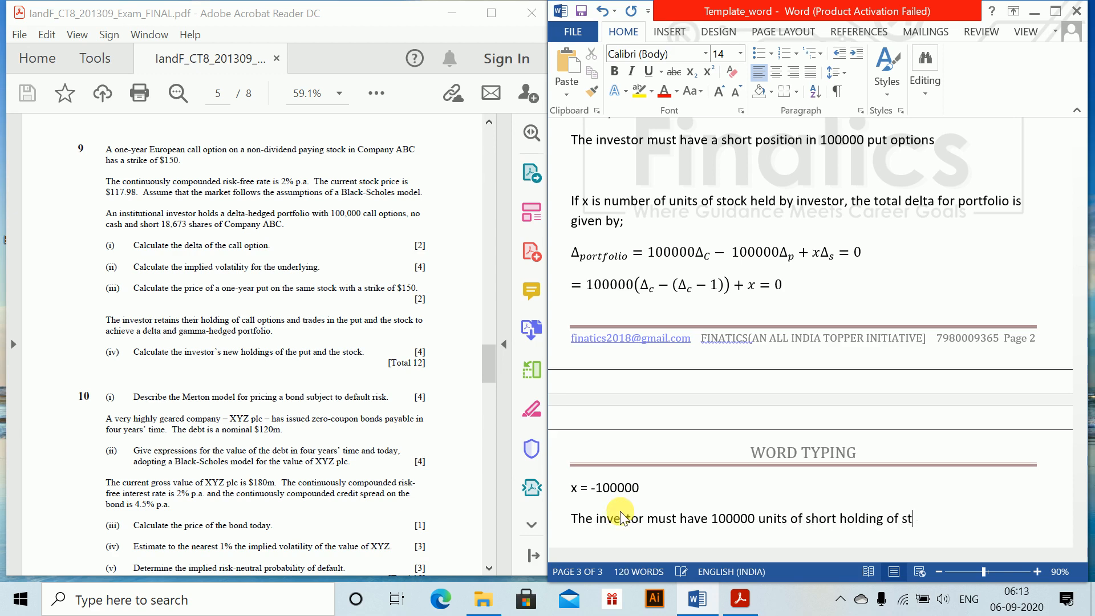
pyautogui.write('ock')
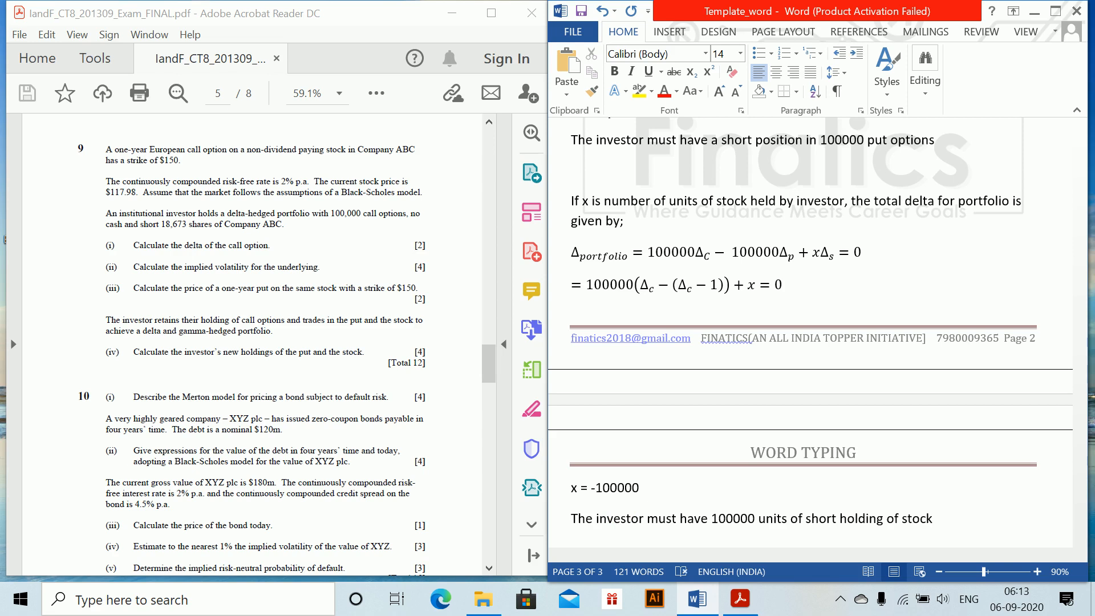